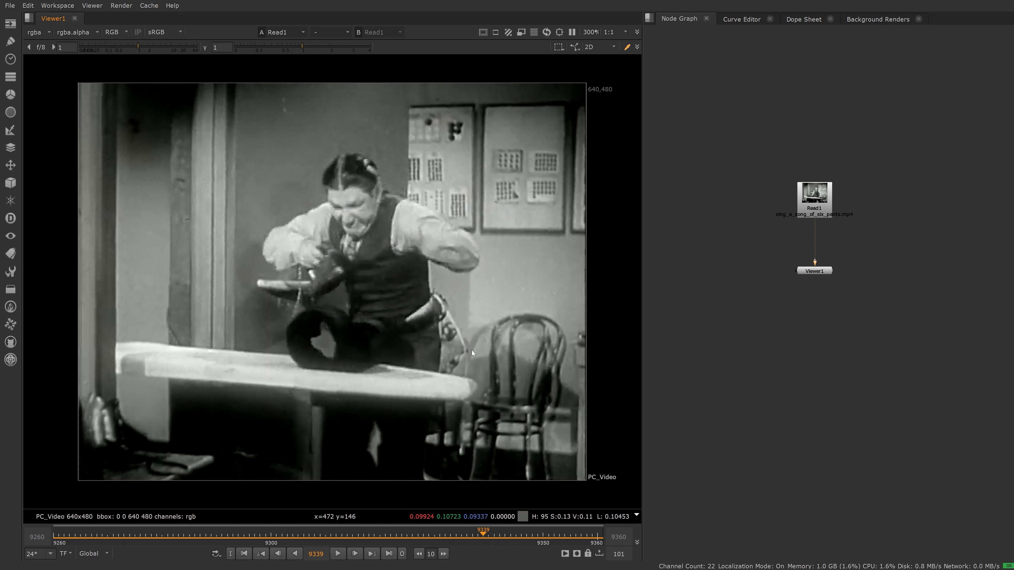
Play the black-and-white clip in the viewer briefly, then stop playback.
click(338, 556)
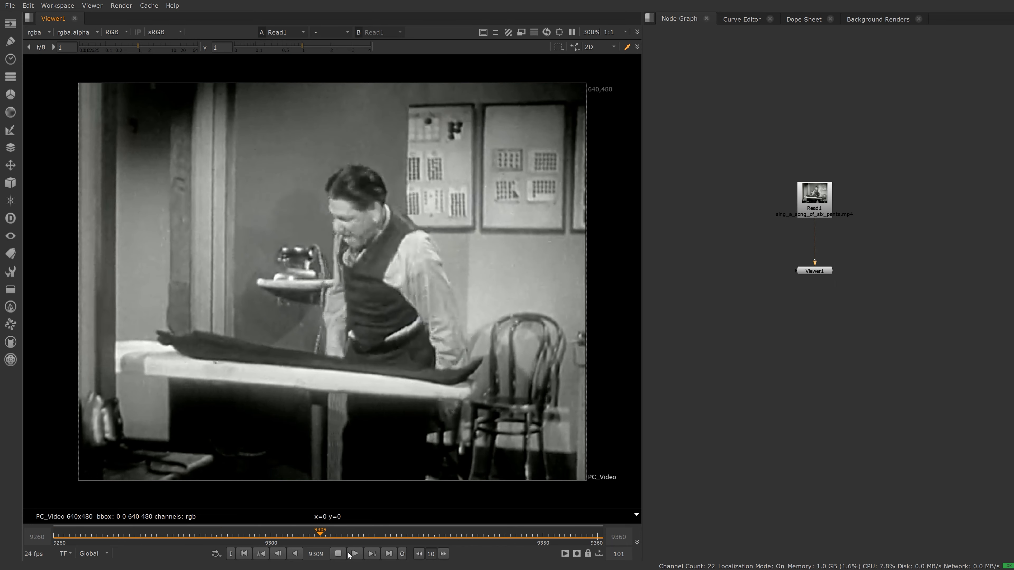
click(337, 554)
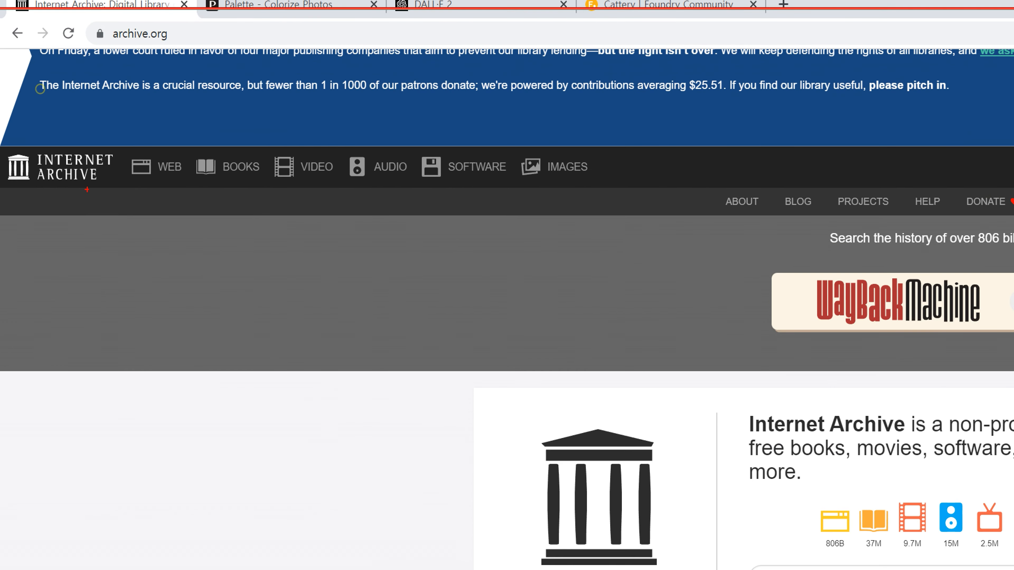
Switch to the browser, look through the Internet Archive home page and its top collections, then return to Nuke.
mouse_move(116, 188)
mouse_down()
mouse_move(40, 200)
mouse_move(138, 129)
mouse_up()
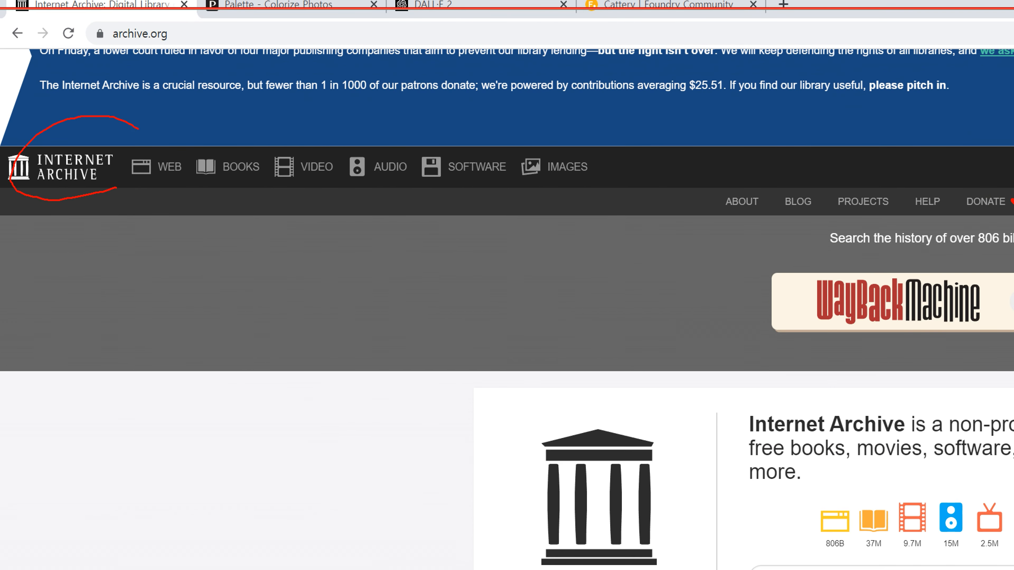
drag(93, 15, 176, 42)
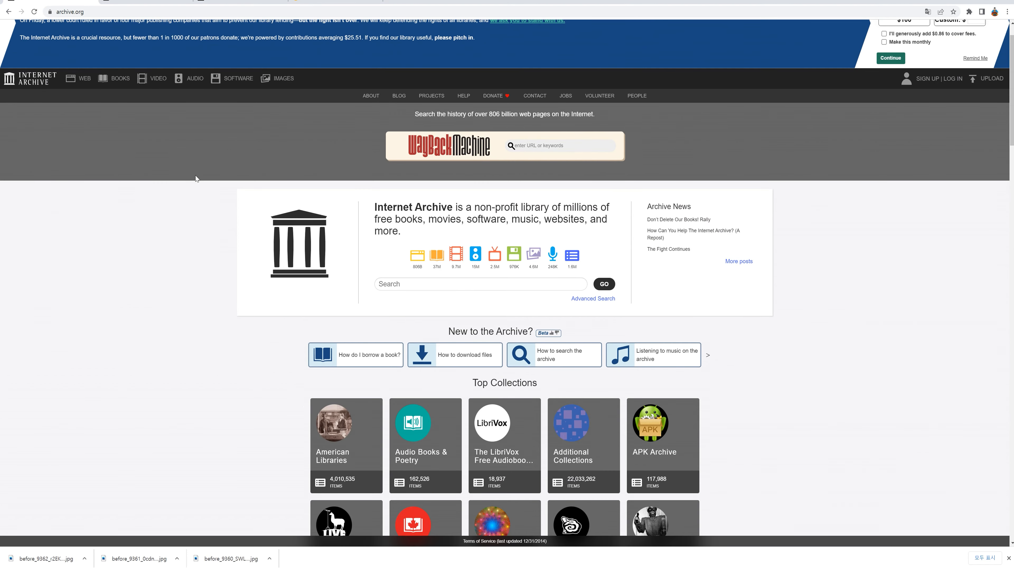
scroll(399, 277, down, 3)
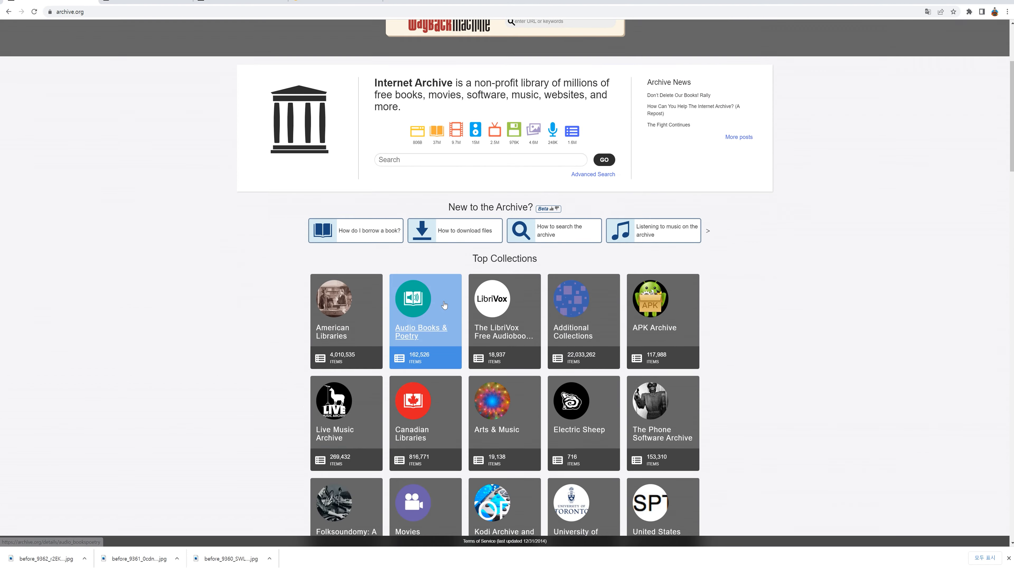
scroll(296, 325, down, 4)
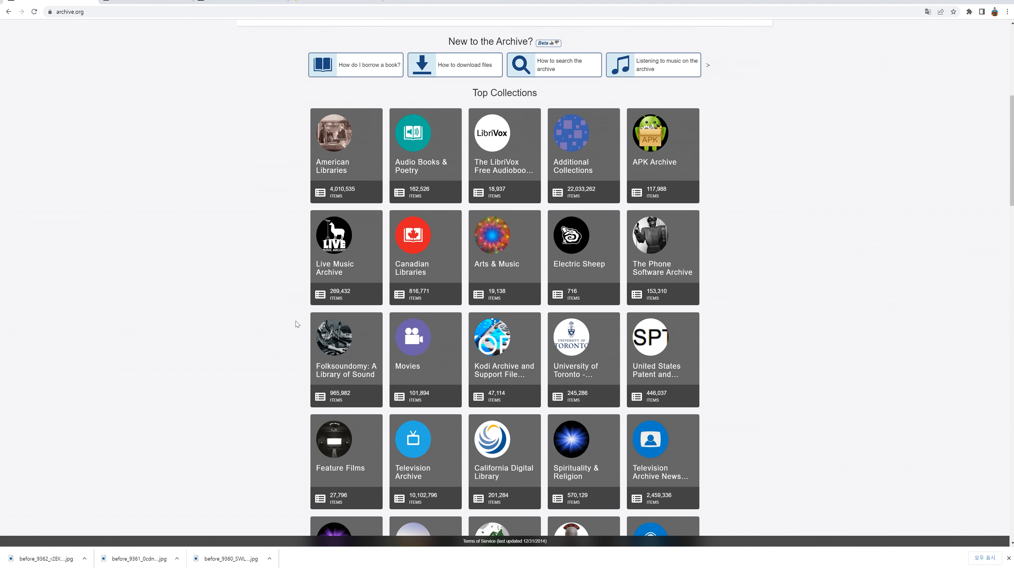
scroll(296, 324, up, 8)
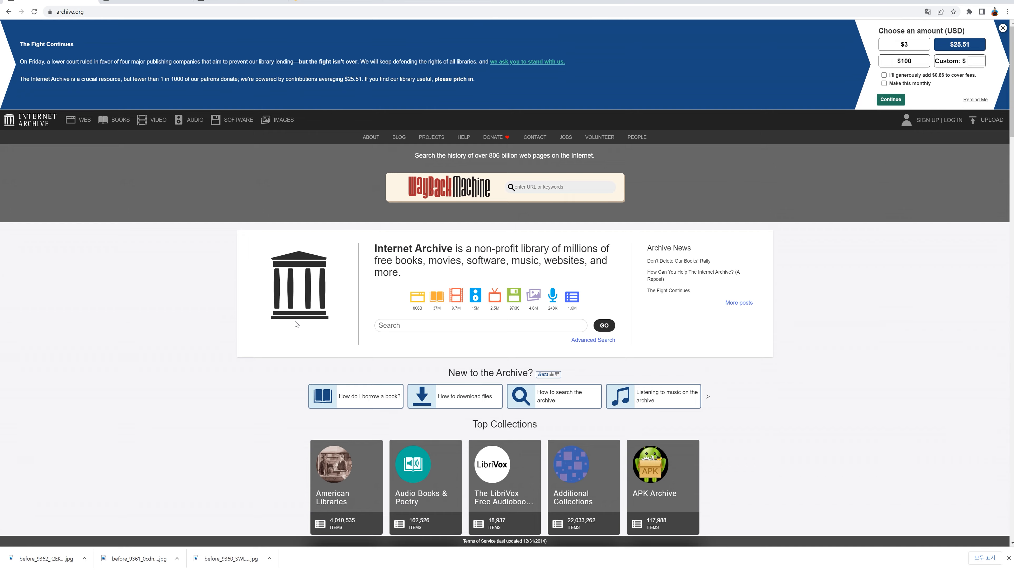
scroll(296, 324, down, 7)
scroll(726, 254, down, 1)
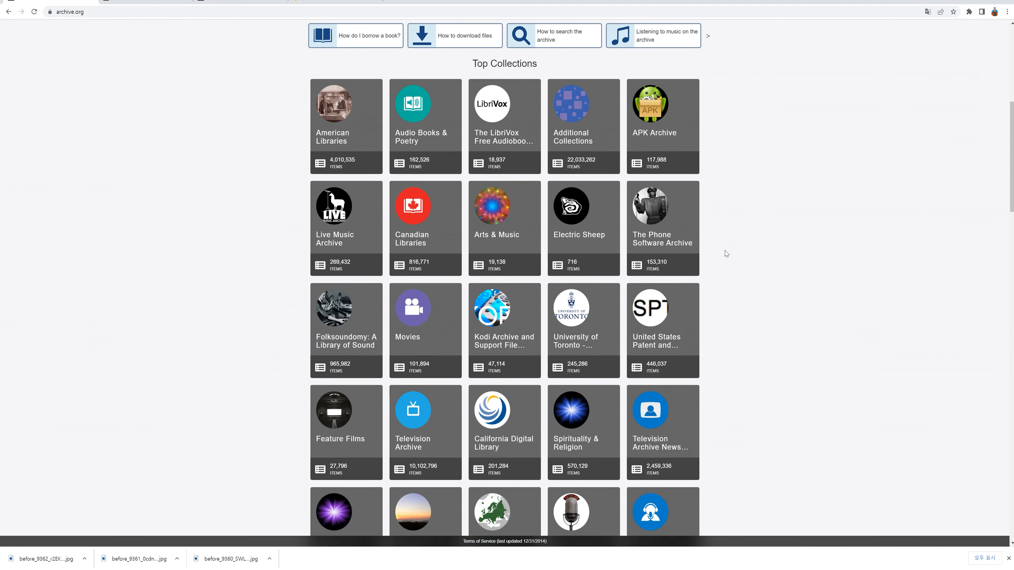
scroll(726, 254, down, 8)
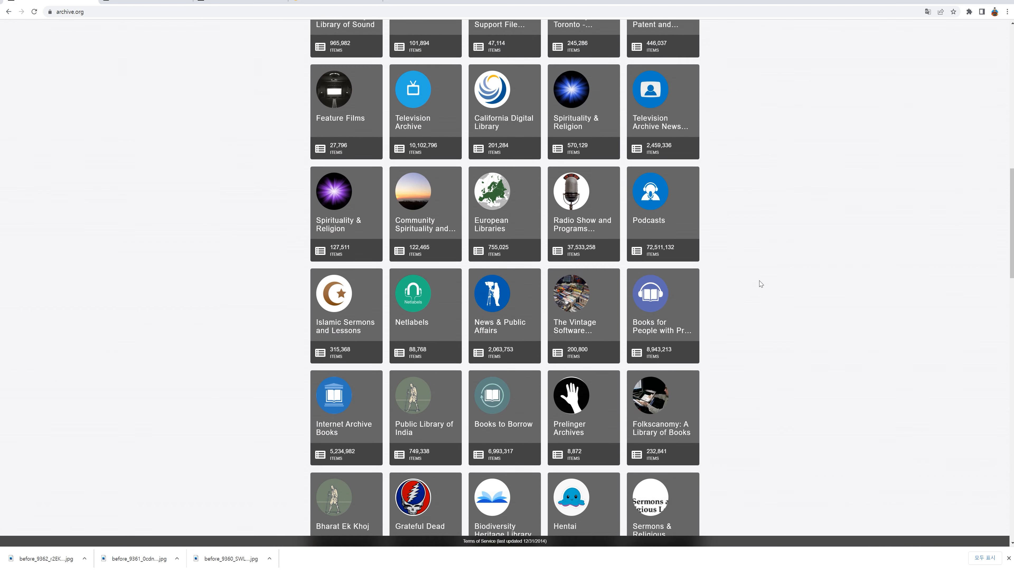
scroll(761, 285, up, 14)
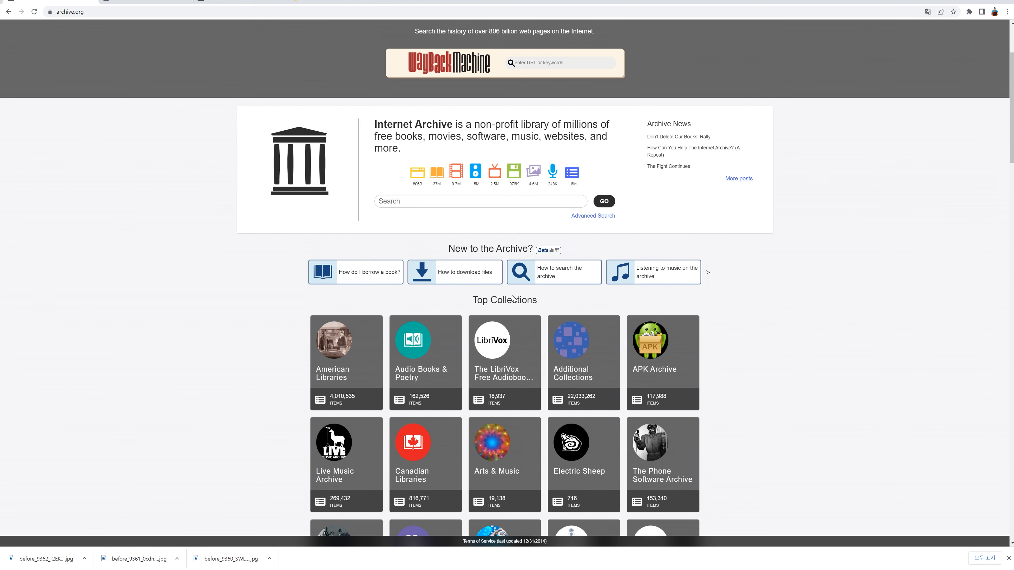
scroll(772, 315, down, 2)
scroll(769, 319, down, 4)
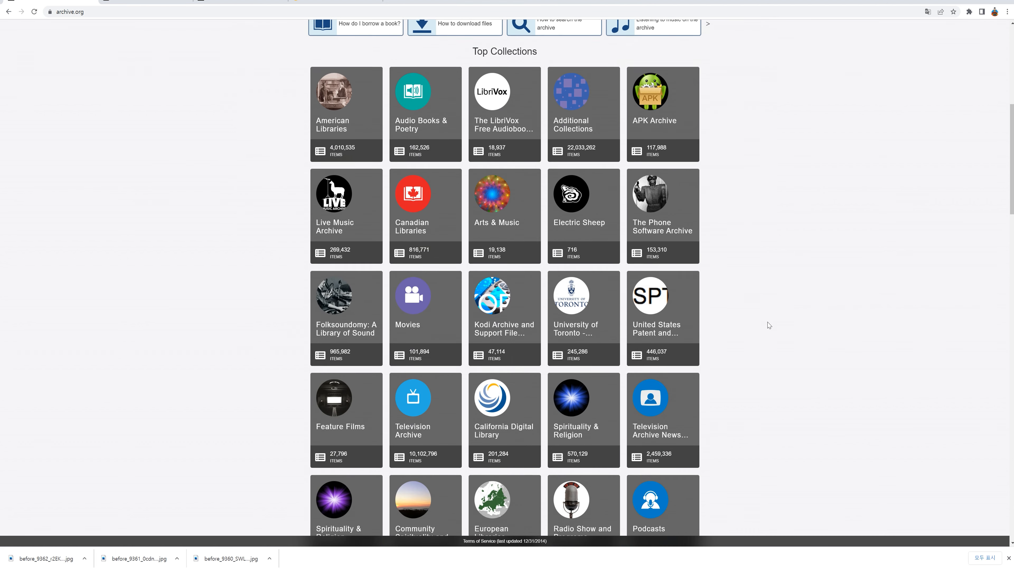
scroll(769, 319, up, 4)
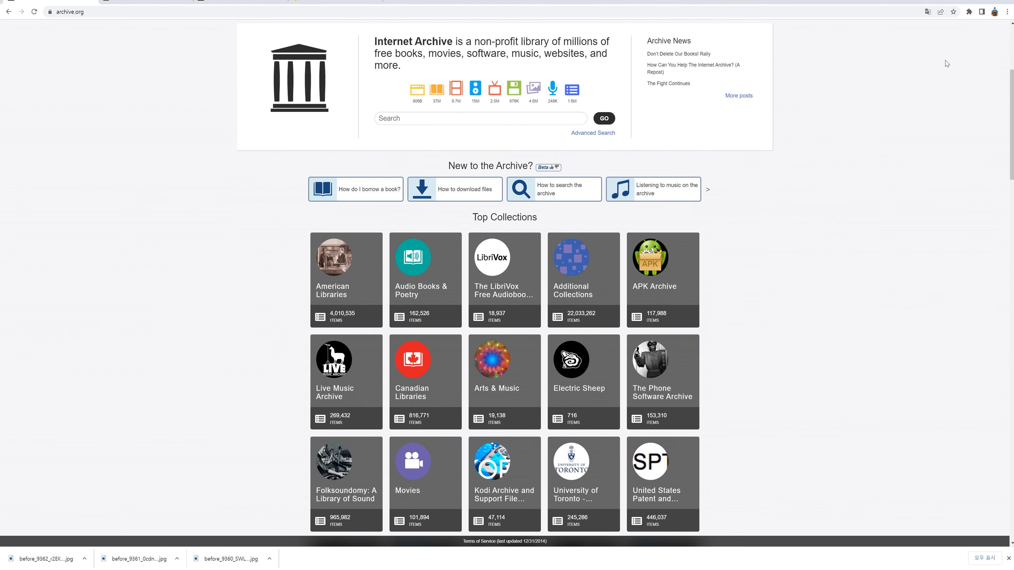
click(965, 2)
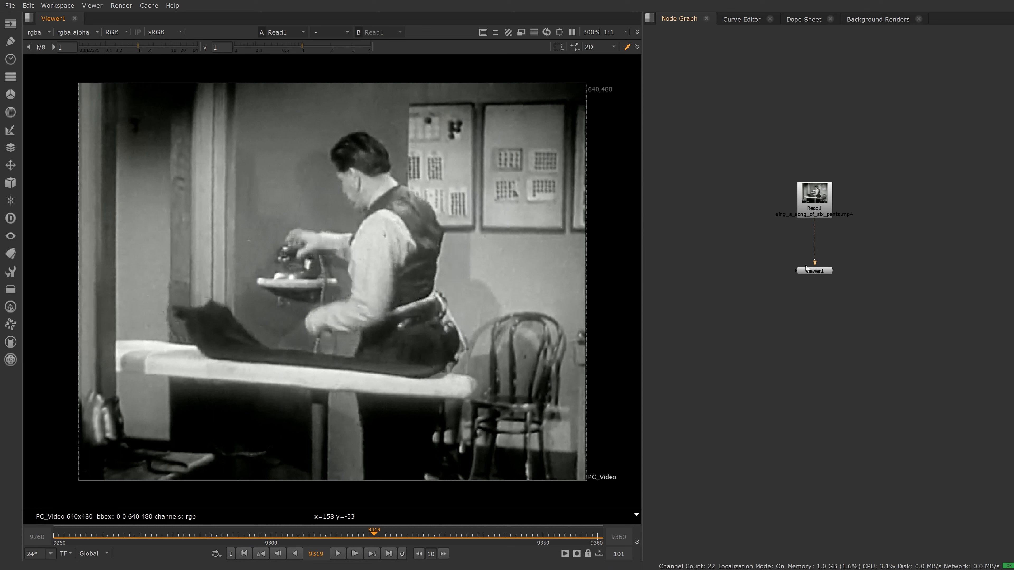
Move the Viewer node lower and the Read node higher to make room between them.
drag(806, 269, 805, 305)
click(812, 212)
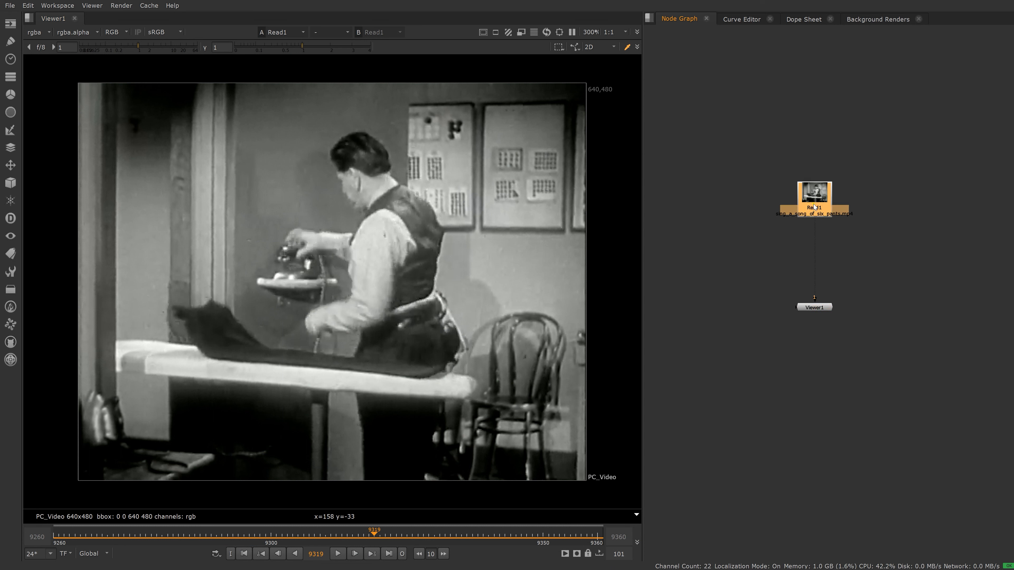
drag(814, 206, 814, 197)
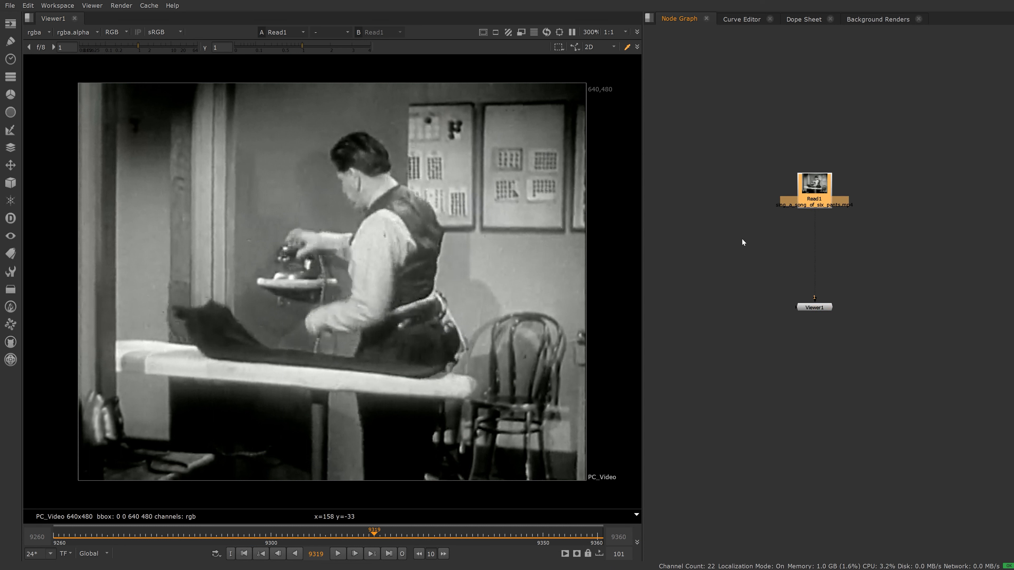
click(754, 248)
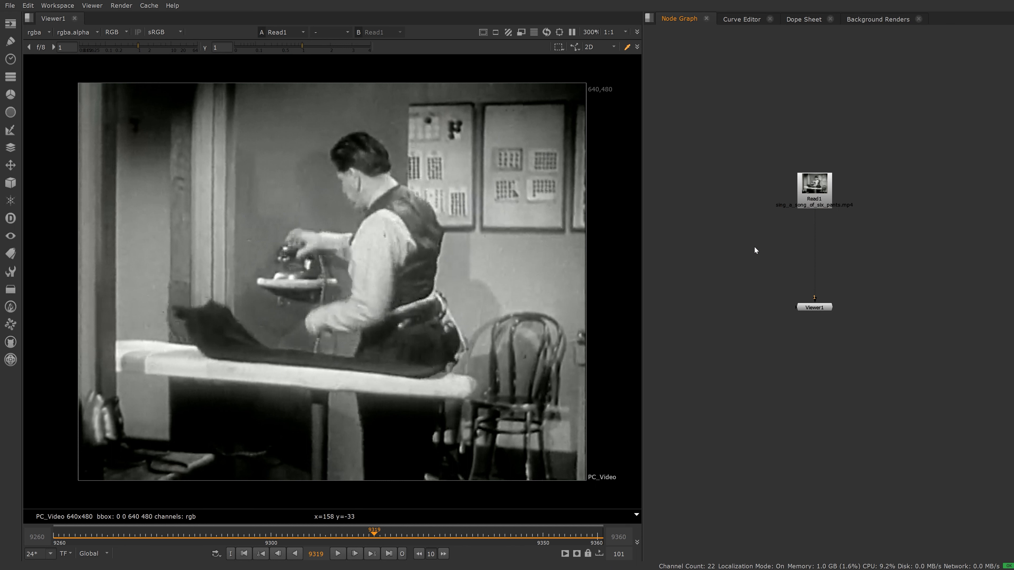
Go to frame 9261 and add a FrameHold node holding that frame, closing its properties.
mouse_move(60, 536)
mouse_down()
mouse_move(108, 536)
mouse_move(59, 536)
mouse_up()
click(772, 240)
key(Tab)
text(framehold)
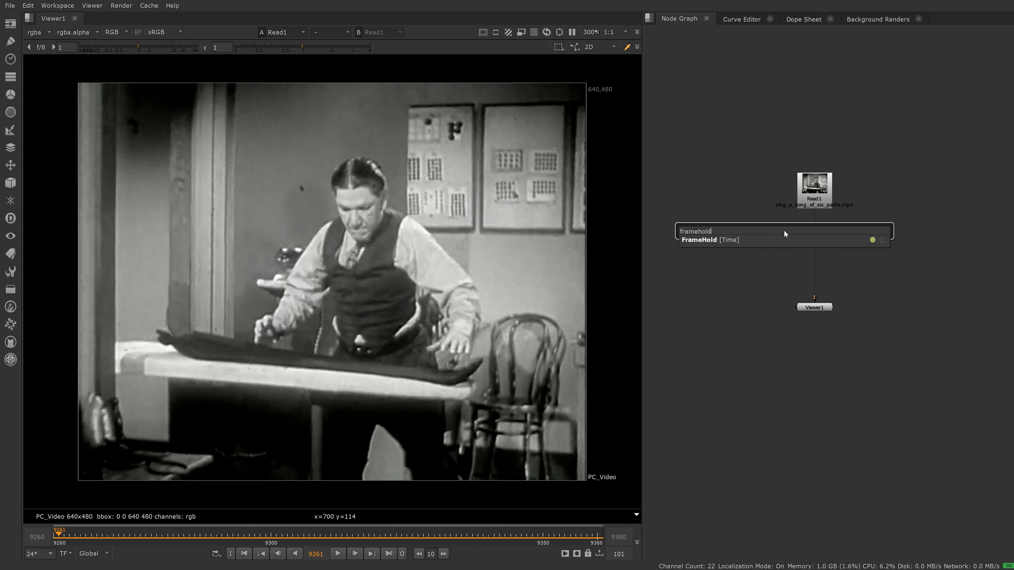
key(Return)
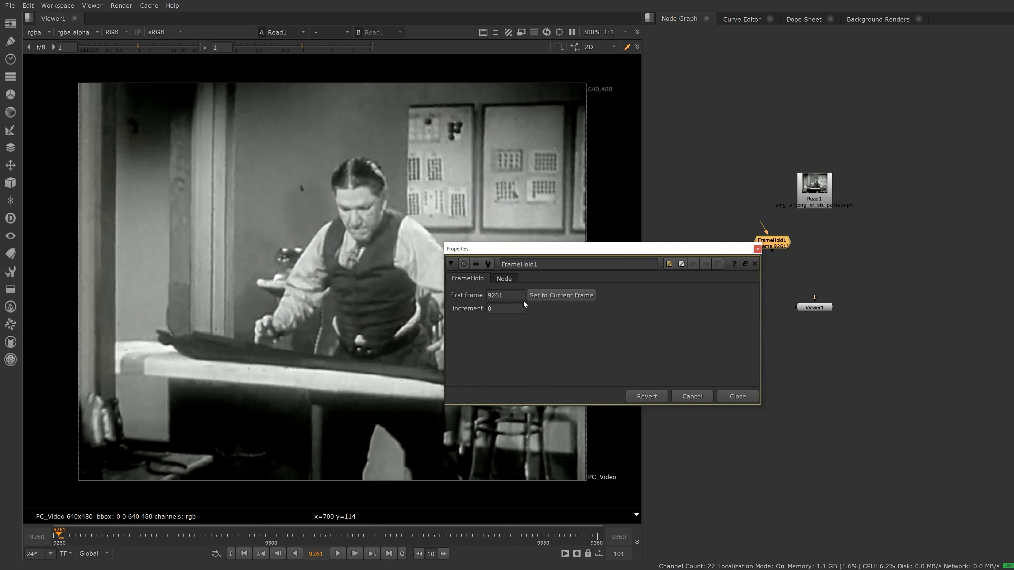
click(516, 296)
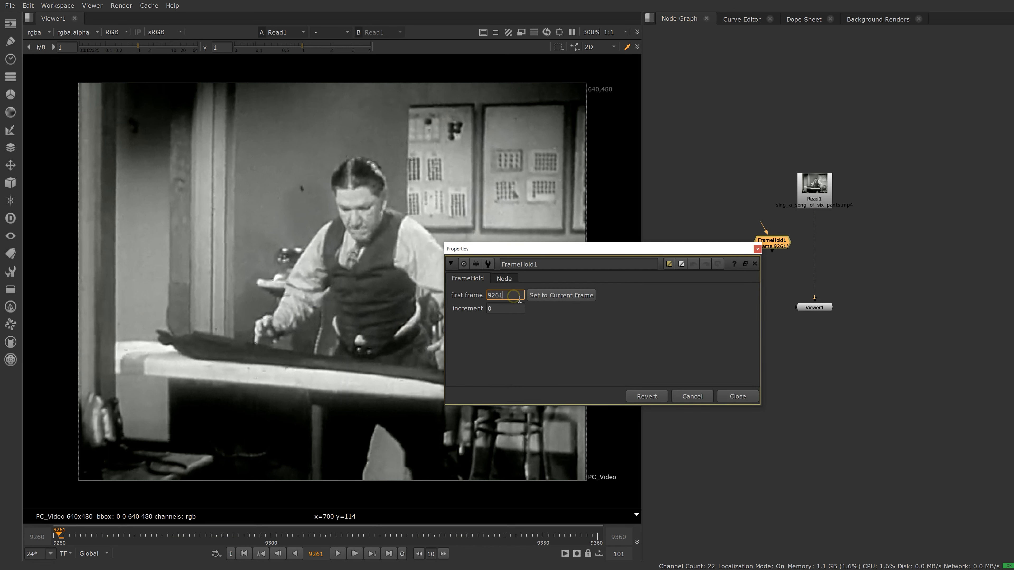
click(735, 397)
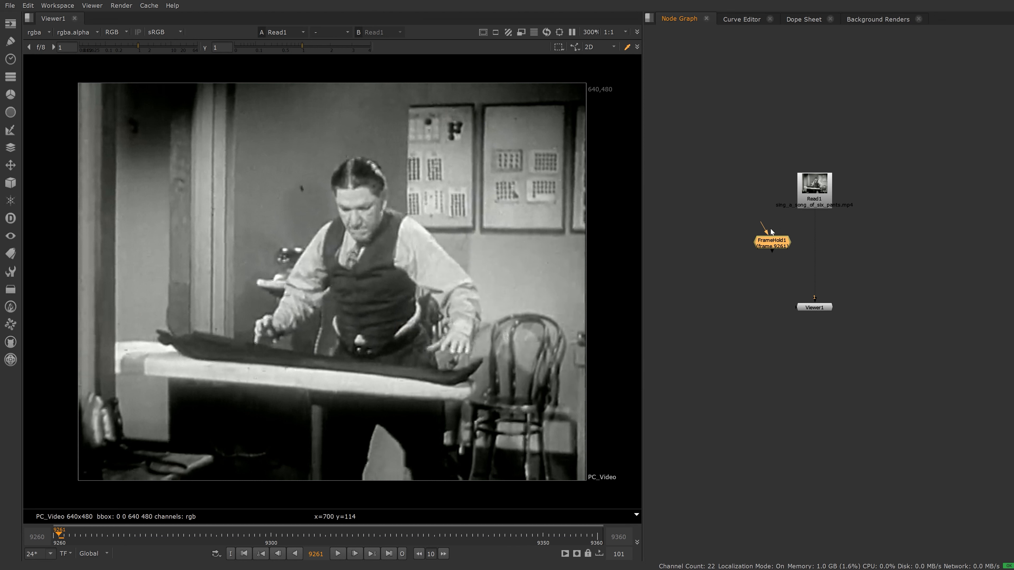
Connect the frame 9261 FrameHold to the Read node, place it below, and show it in the viewer.
drag(791, 207, 793, 202)
drag(784, 253, 770, 253)
key(1)
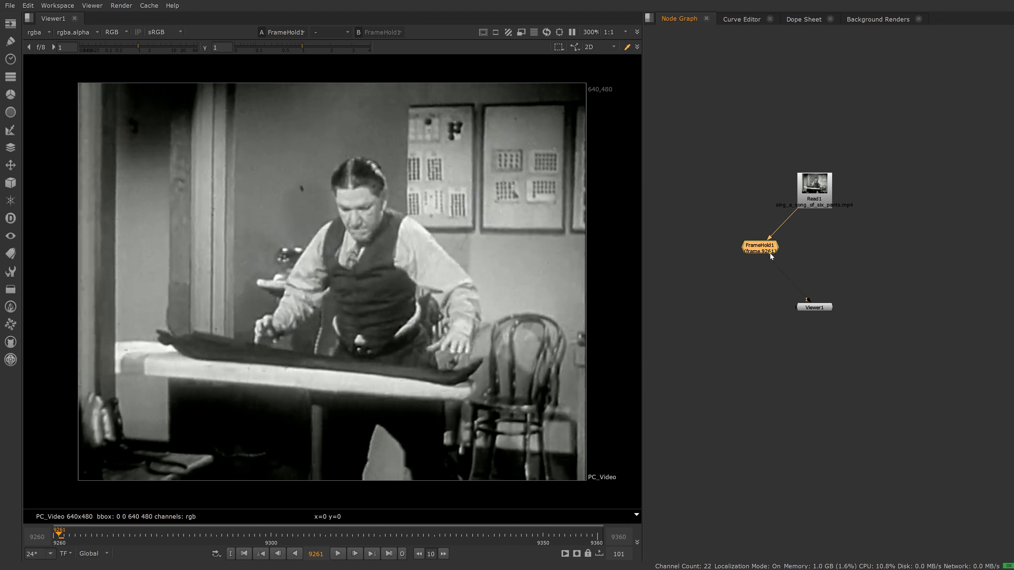
View the Read node again, go to frame 9277, and add a second FrameHold node holding that frame.
click(822, 194)
key(1)
drag(60, 534, 146, 520)
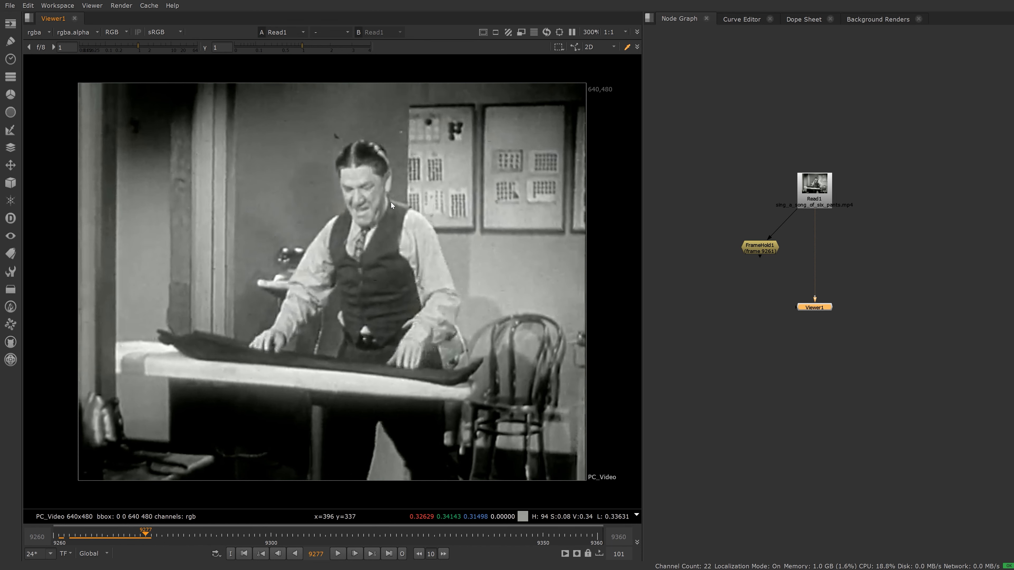
click(837, 239)
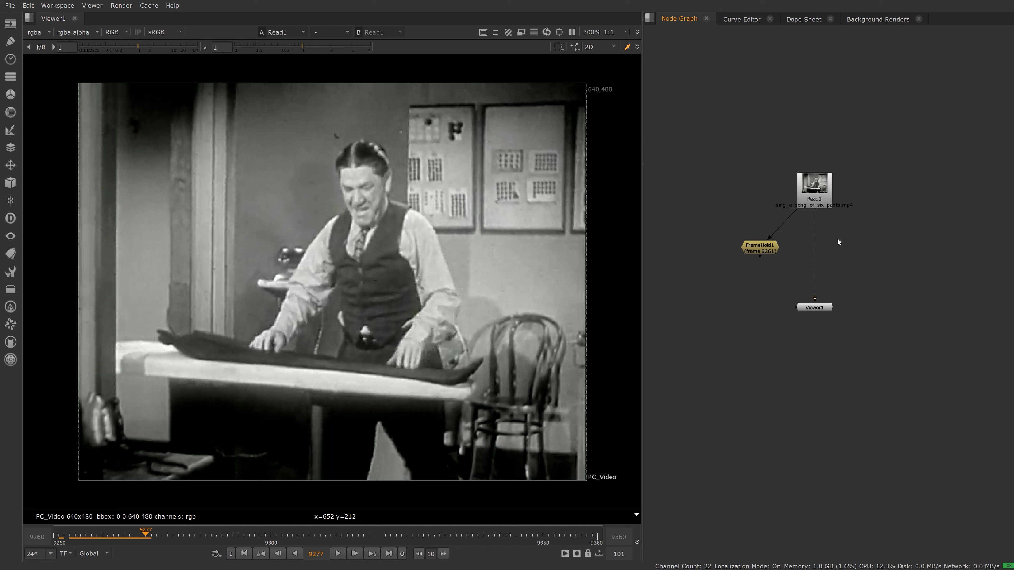
key(Tab)
text(f)
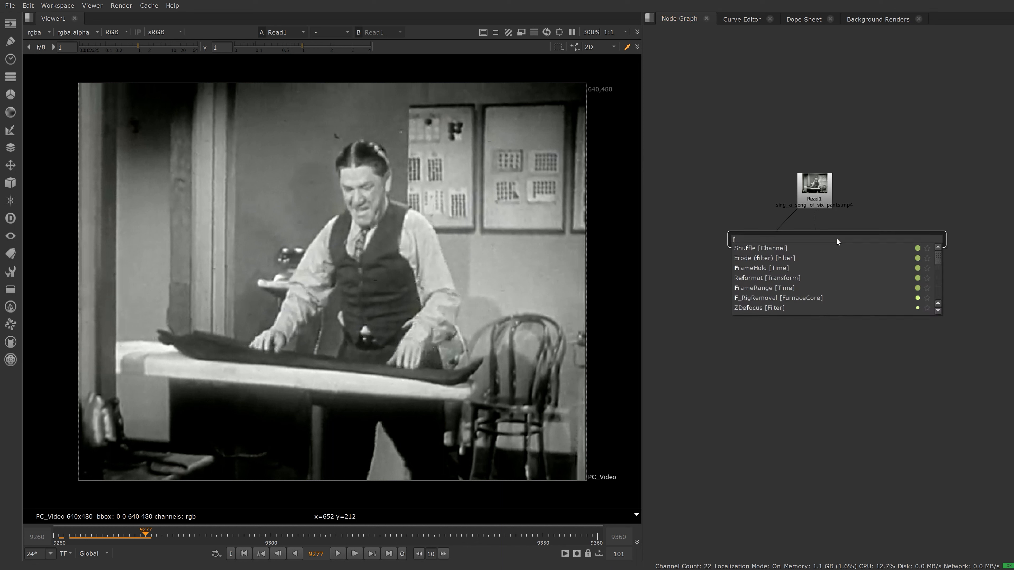
text(rae)
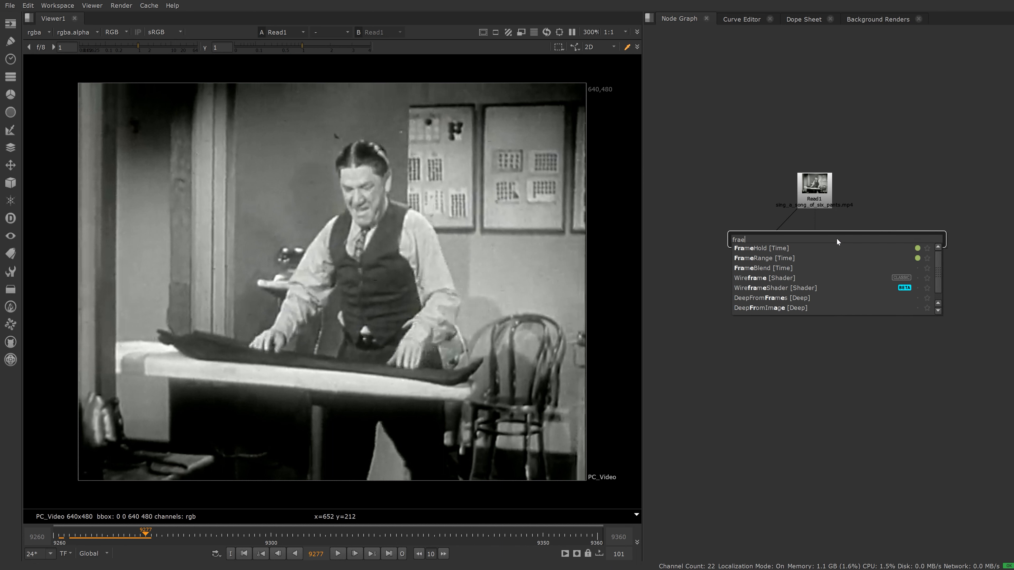
key(Return)
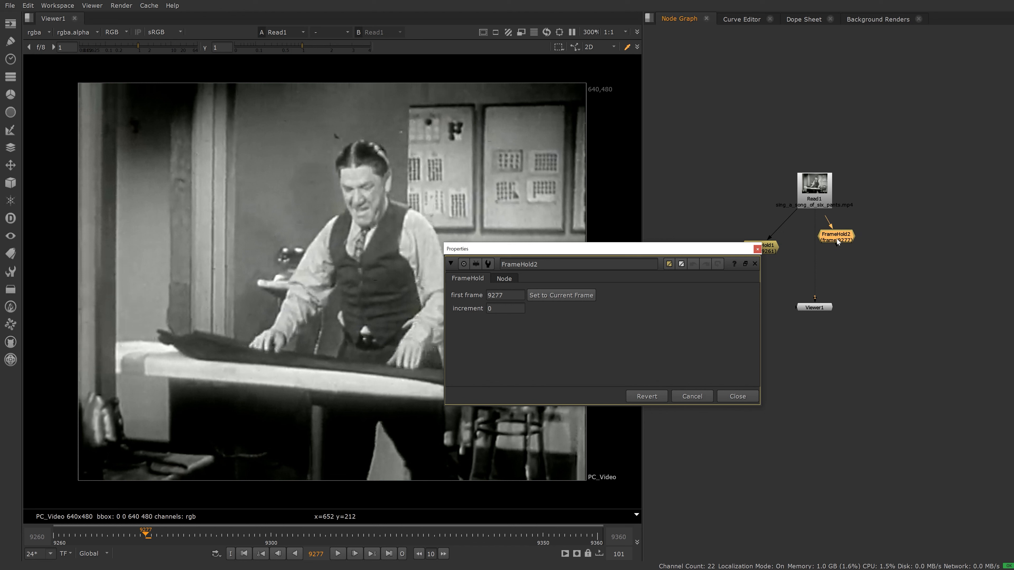
click(757, 249)
Connect the frame 9277 FrameHold to the Read node beside the first one, and move the Viewer node aside.
drag(839, 236, 805, 251)
ctrl+shift+click(822, 191)
drag(815, 311, 856, 297)
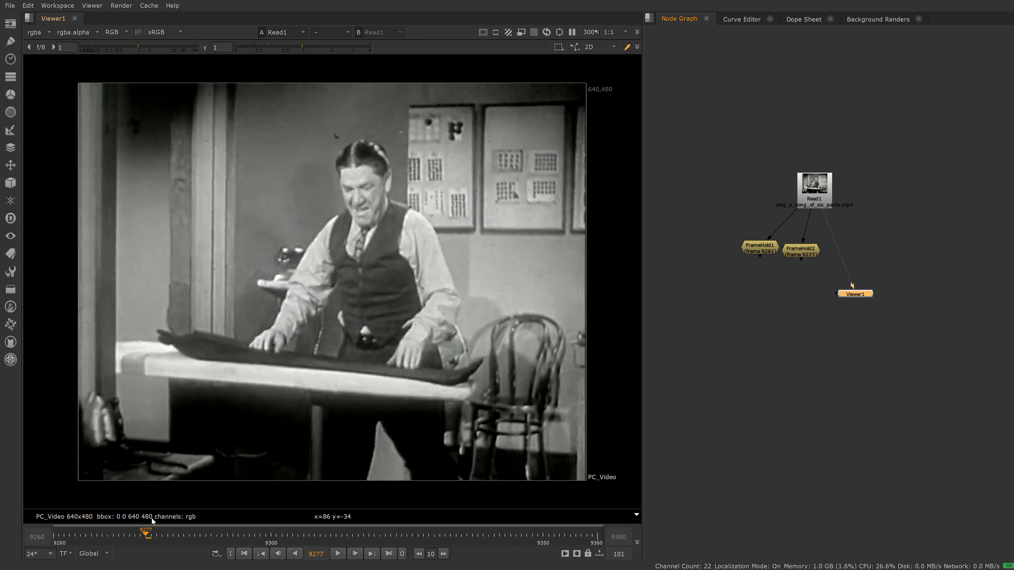
Go to frame 9303, space out the two existing FrameHold nodes, and add a third FrameHold node holding that frame.
drag(147, 534, 289, 545)
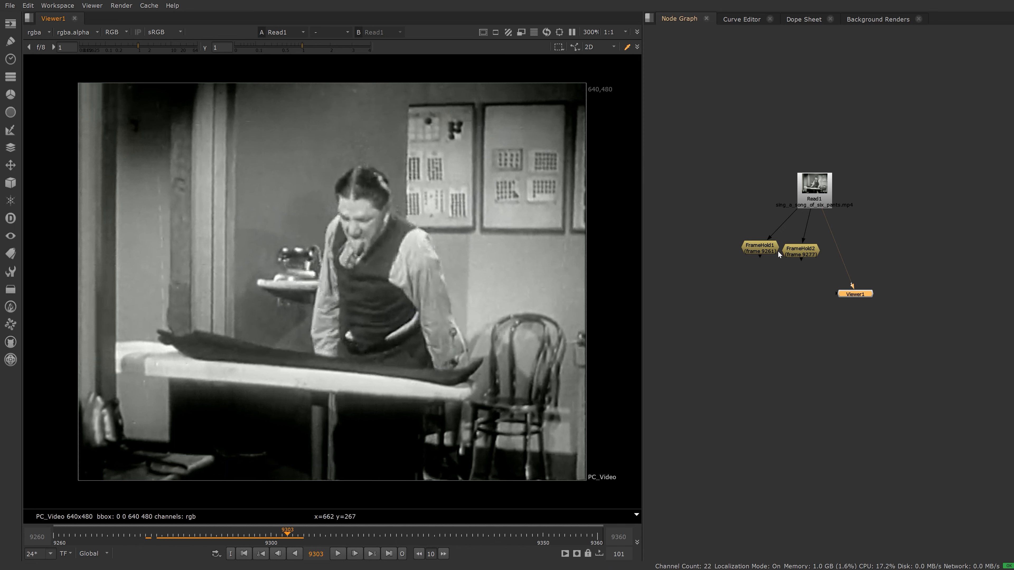
mouse_move(775, 249)
mouse_down()
mouse_move(755, 258)
mouse_move(784, 261)
mouse_up()
click(828, 257)
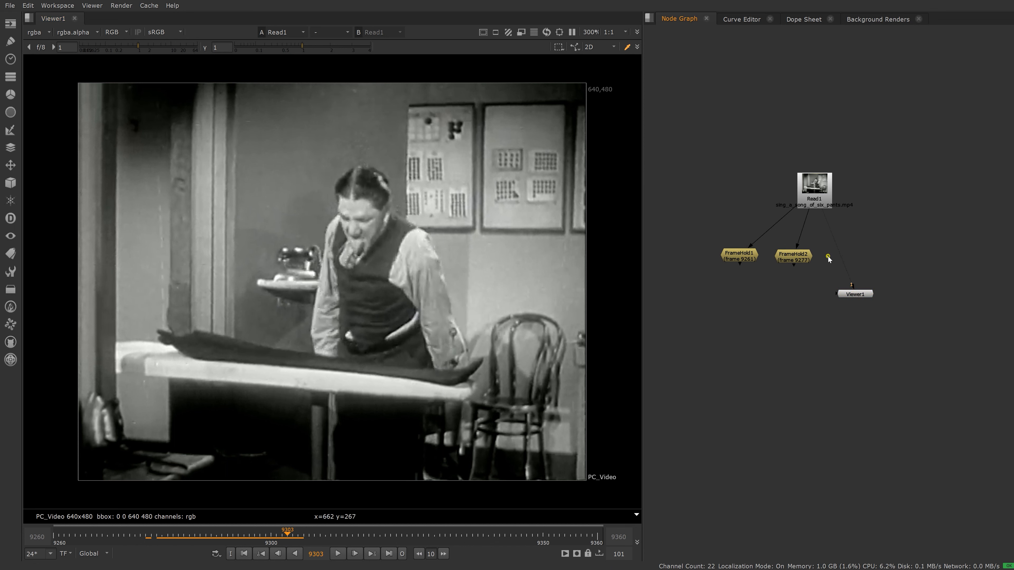
key(Tab)
text(frame)
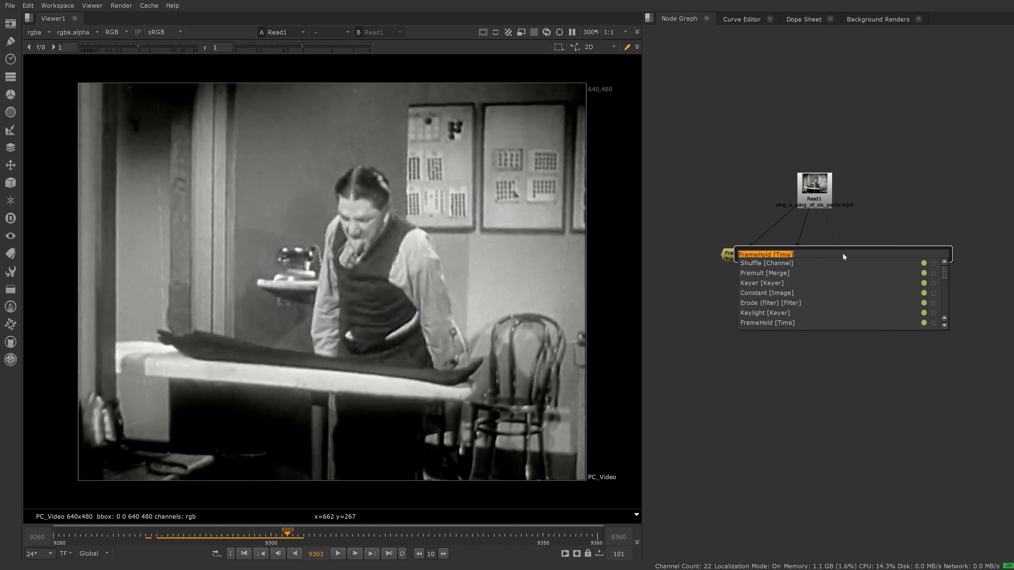
key(Return)
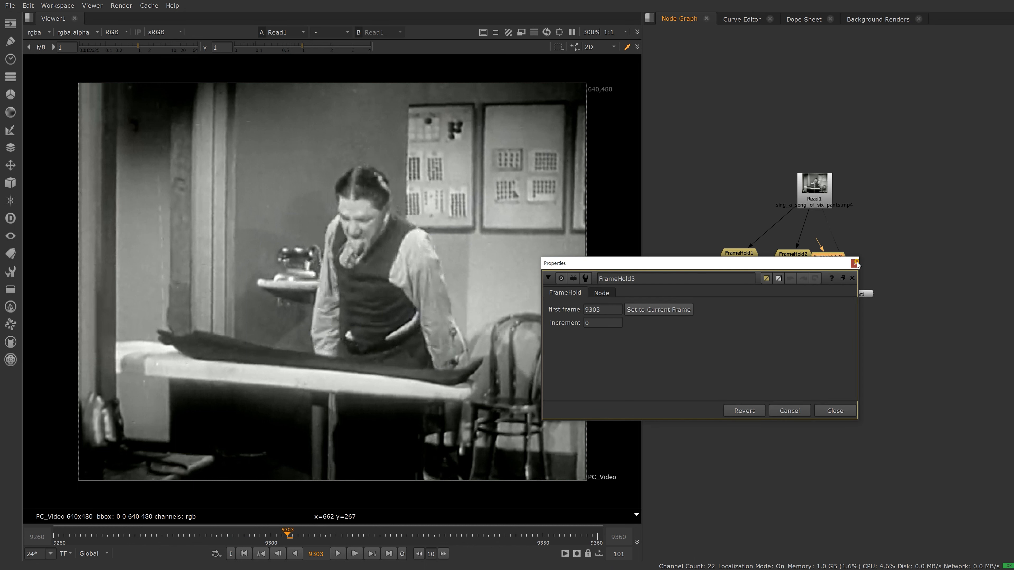
click(856, 262)
Connect the frame 9303 FrameHold to the Read node, then view the Read node directly and move the Viewer node aside.
drag(837, 262, 848, 258)
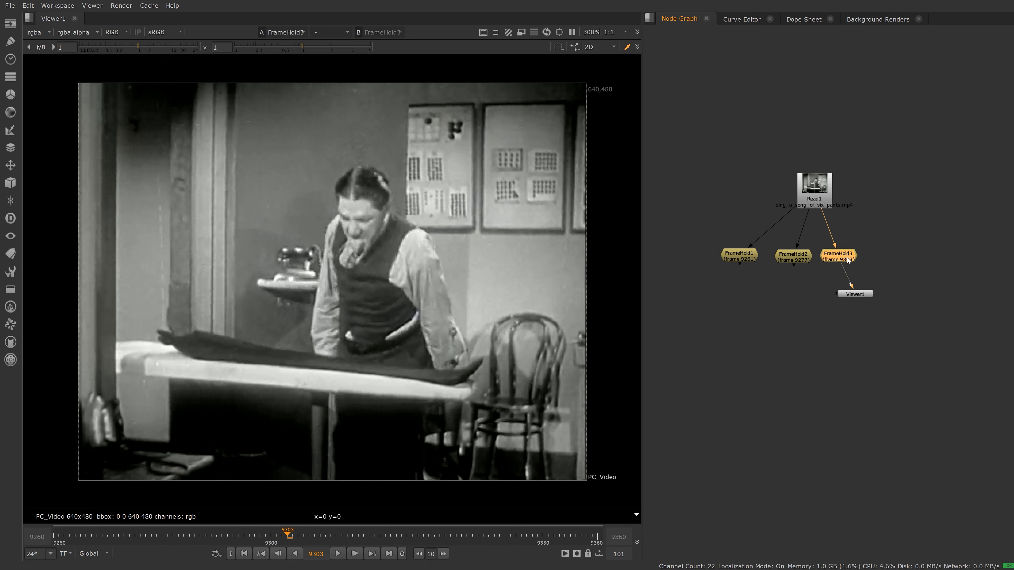
click(816, 202)
key(1)
drag(865, 295, 906, 266)
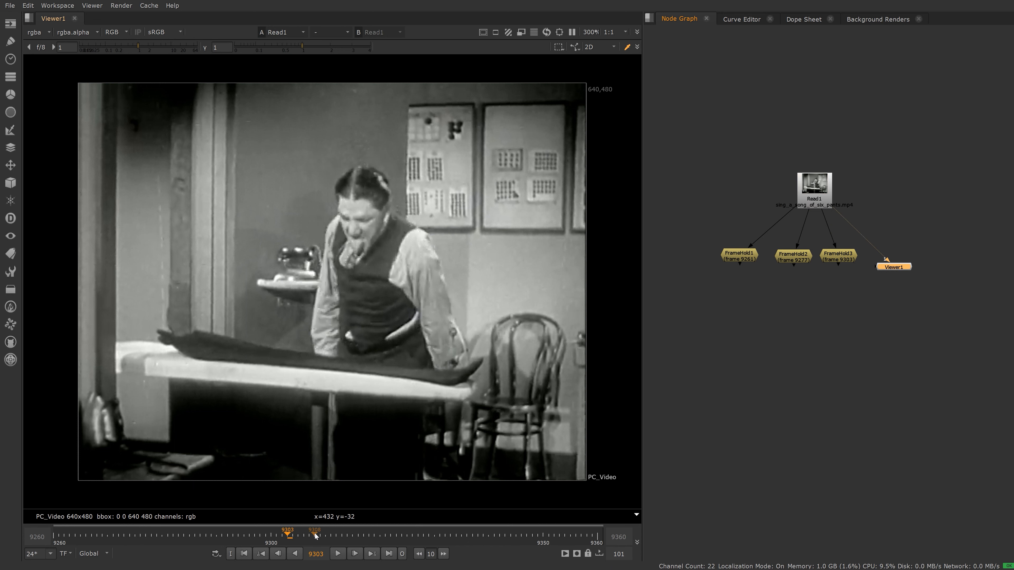
Go to frame 9321, add a fourth FrameHold node holding that frame, and connect it to the Read node.
drag(315, 536, 384, 532)
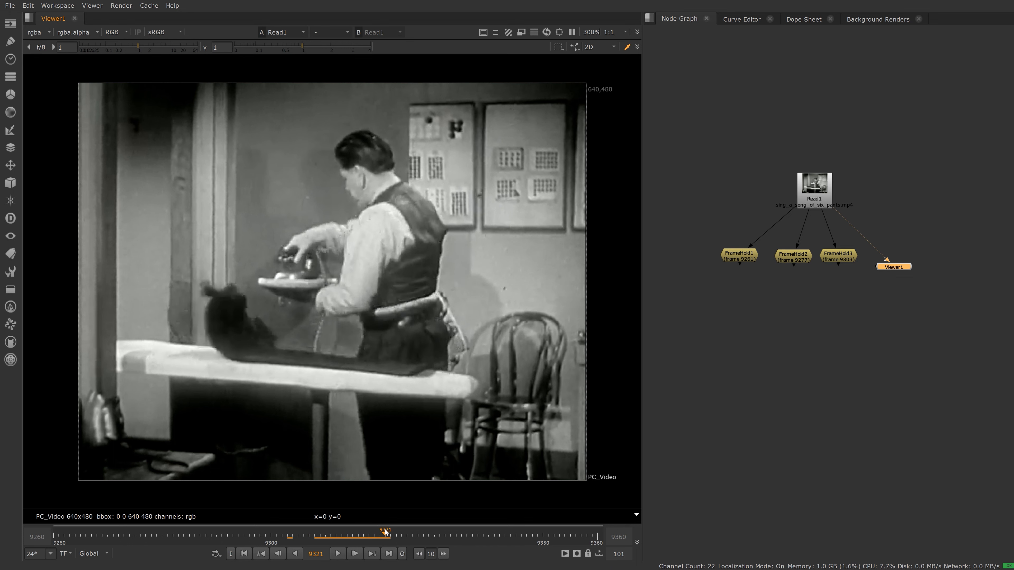
drag(896, 268, 903, 275)
click(906, 233)
key(Tab)
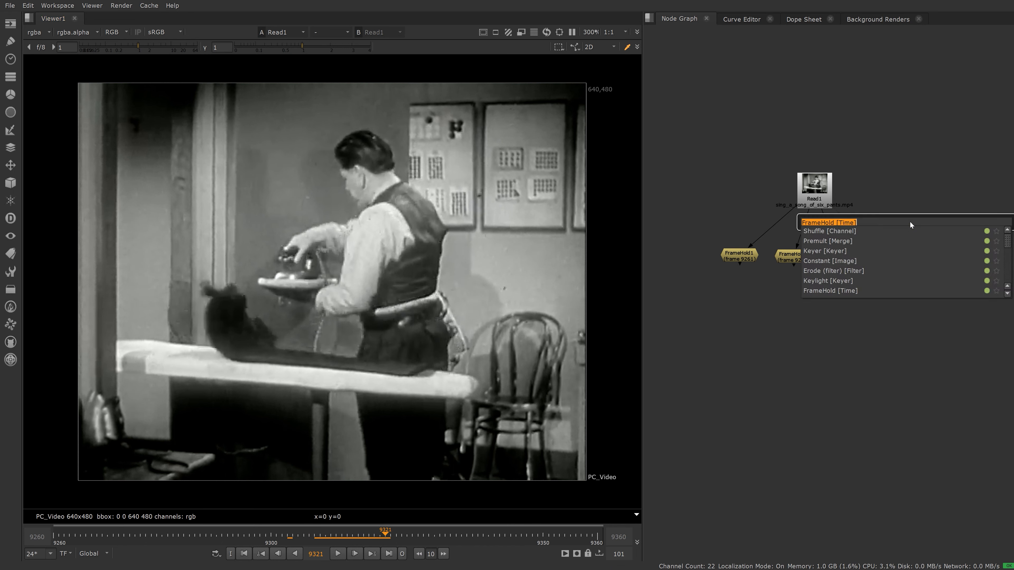
key(Return)
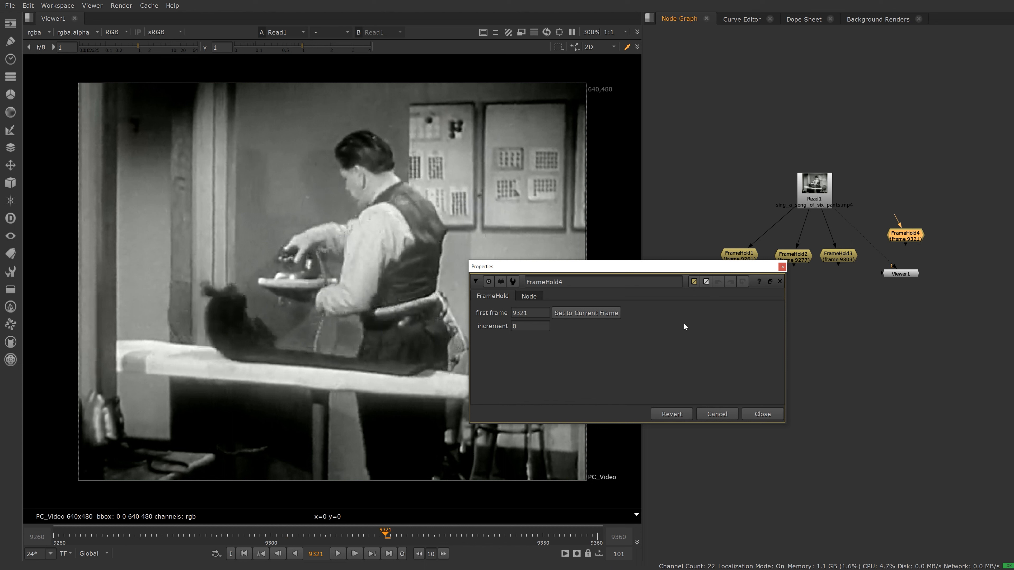
click(782, 267)
drag(915, 236, 931, 274)
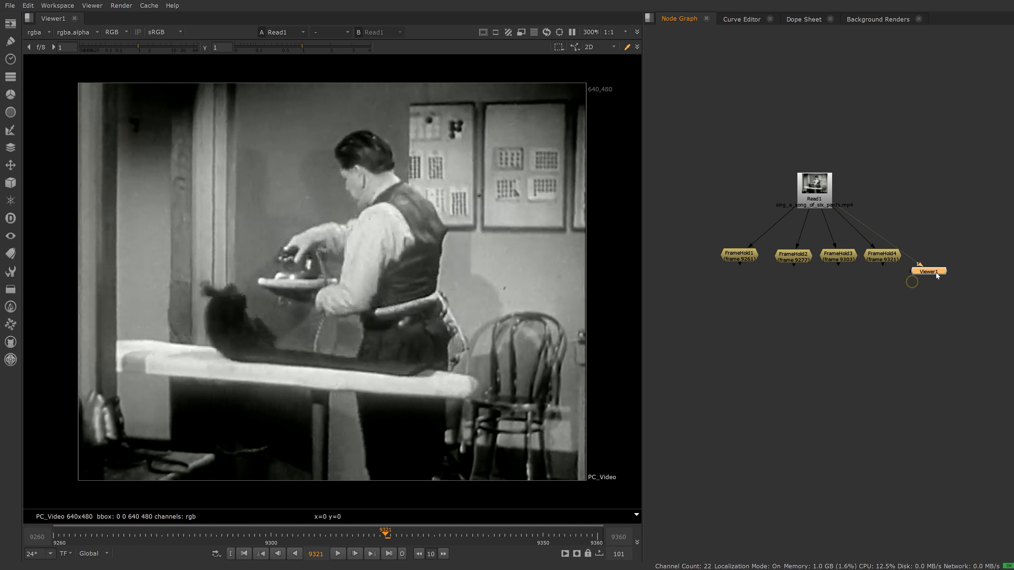
Go to frame 9347, add a fifth FrameHold node holding that frame, and connect it to the Read node.
drag(440, 534, 527, 537)
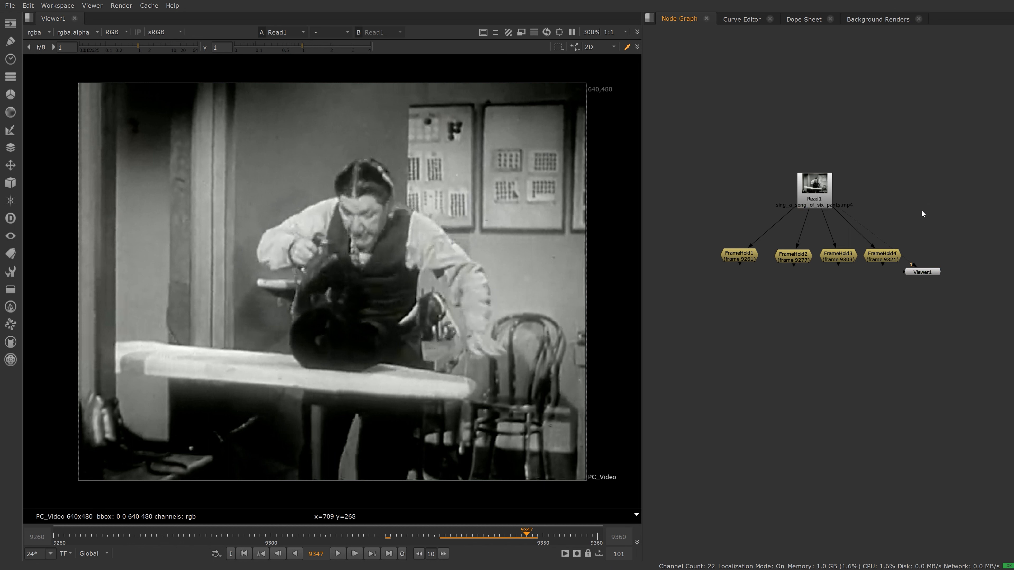
key(Tab)
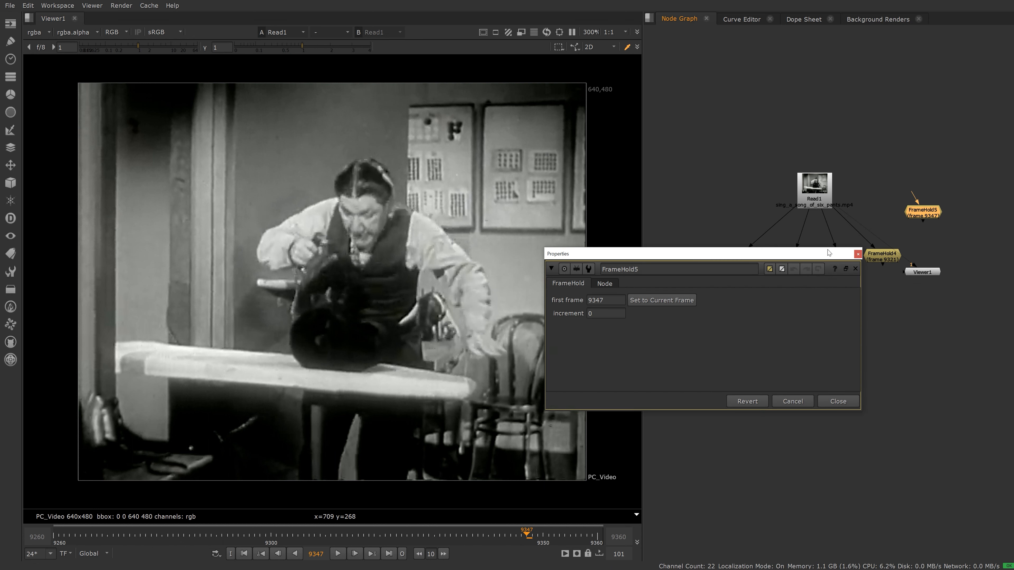
click(857, 254)
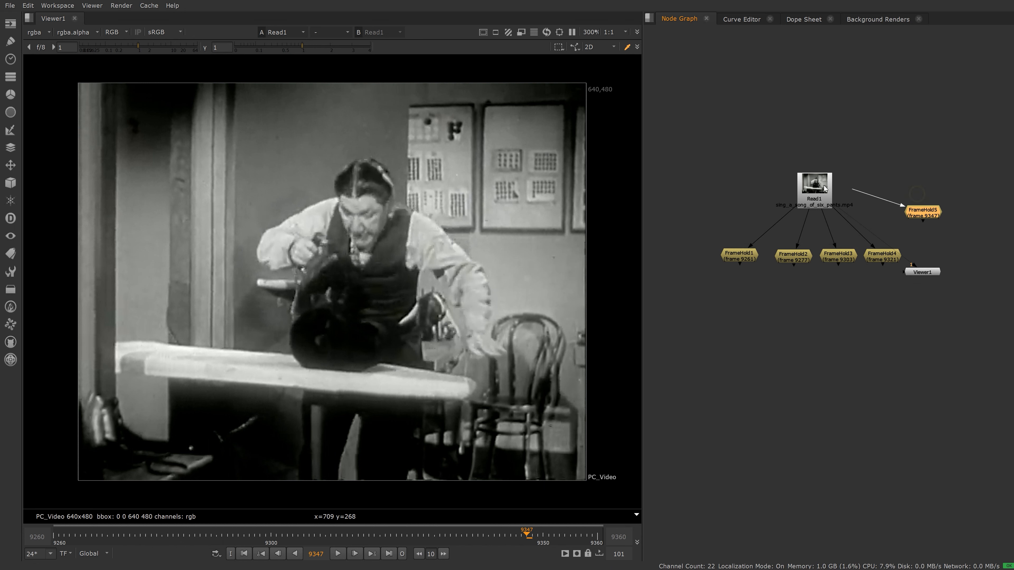
drag(923, 215, 930, 284)
View the held frames one after another, from the frame 9347 FrameHold back to the frame 9261 one.
ctrl+shift+click(927, 257)
ctrl+shift+click(880, 259)
ctrl+shift+click(837, 262)
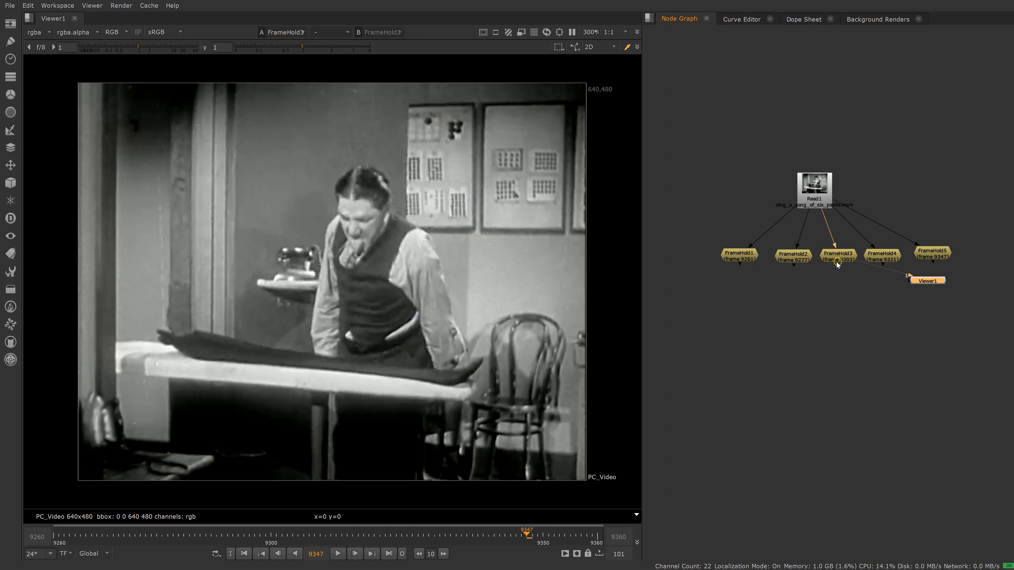
ctrl+shift+click(793, 257)
ctrl+shift+click(739, 257)
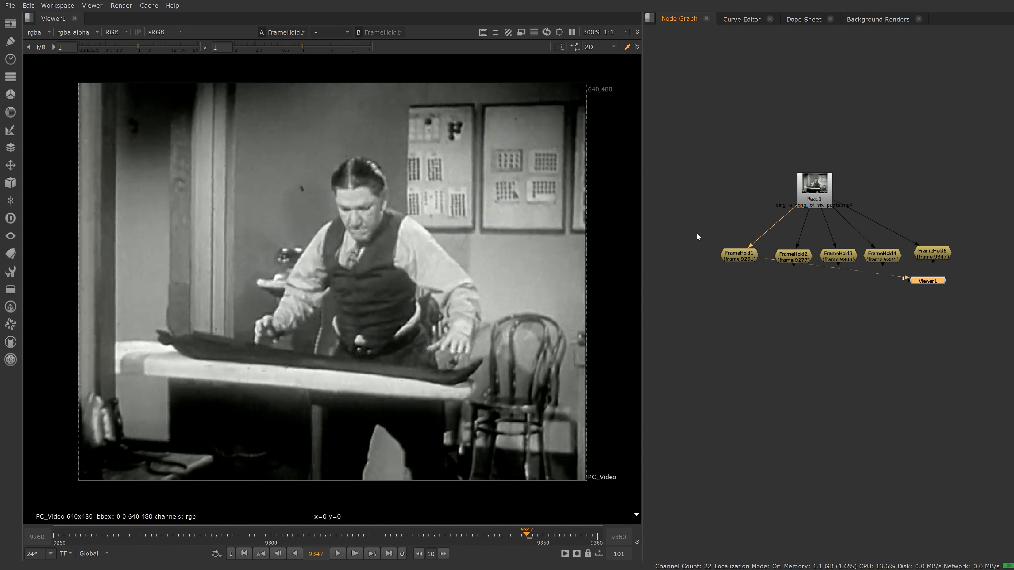
Turn on postage stamp thumbnails for all five FrameHold nodes and move the Viewer node below them.
drag(693, 233, 1013, 281)
click(935, 259)
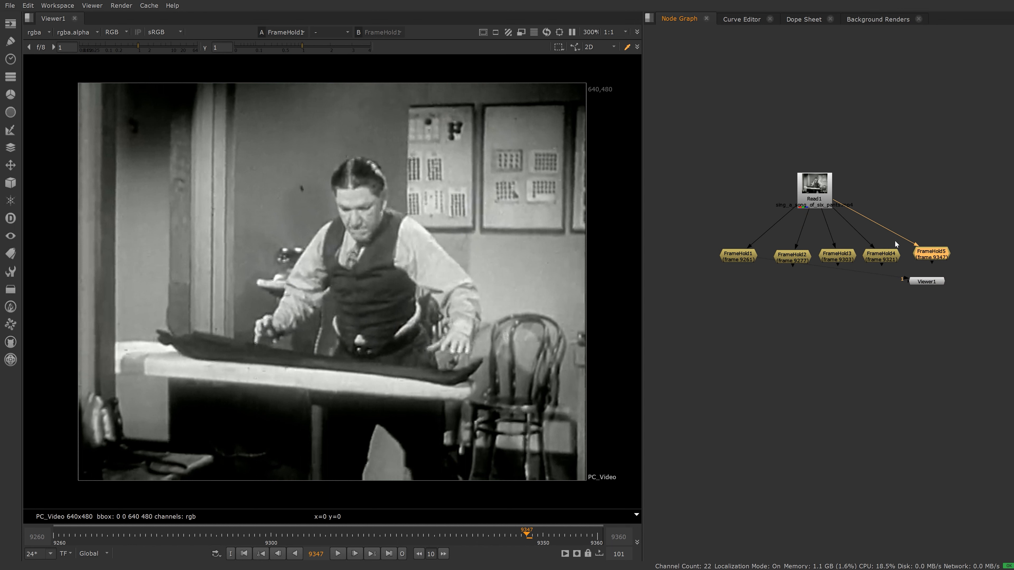
drag(702, 238, 960, 270)
key(alt+p)
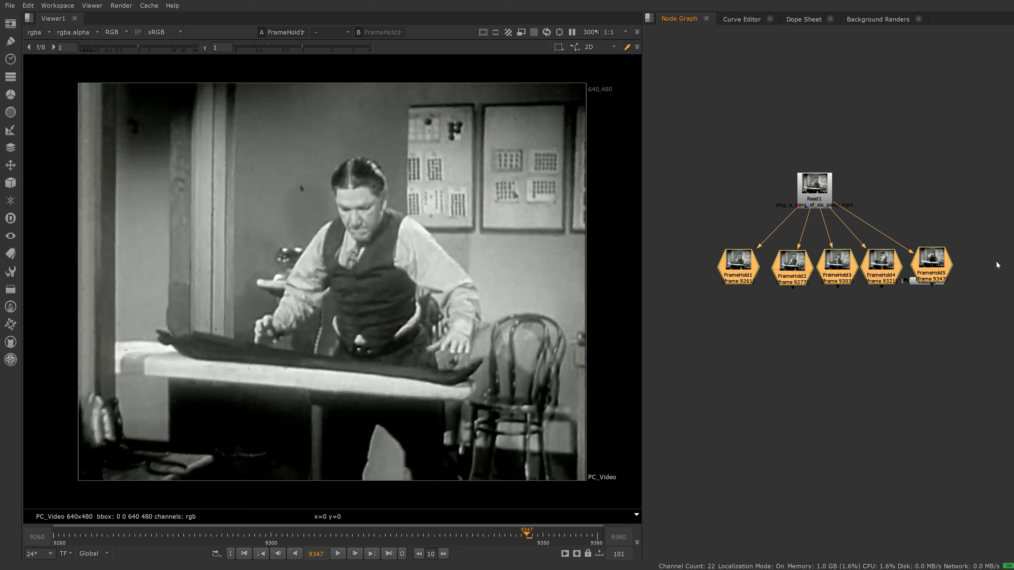
drag(913, 282, 765, 361)
View each FrameHold node in order from frame 9261 to 9347, and return to the frame 9261 one.
click(705, 249)
key(1)
click(765, 253)
key(1)
click(812, 252)
key(1)
click(852, 251)
key(1)
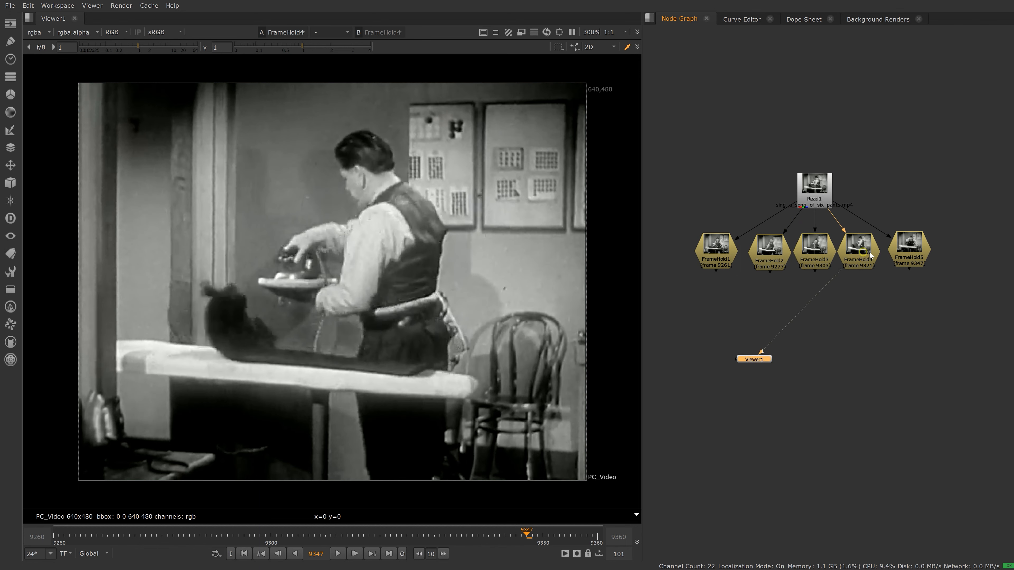
click(909, 248)
key(1)
click(724, 259)
key(1)
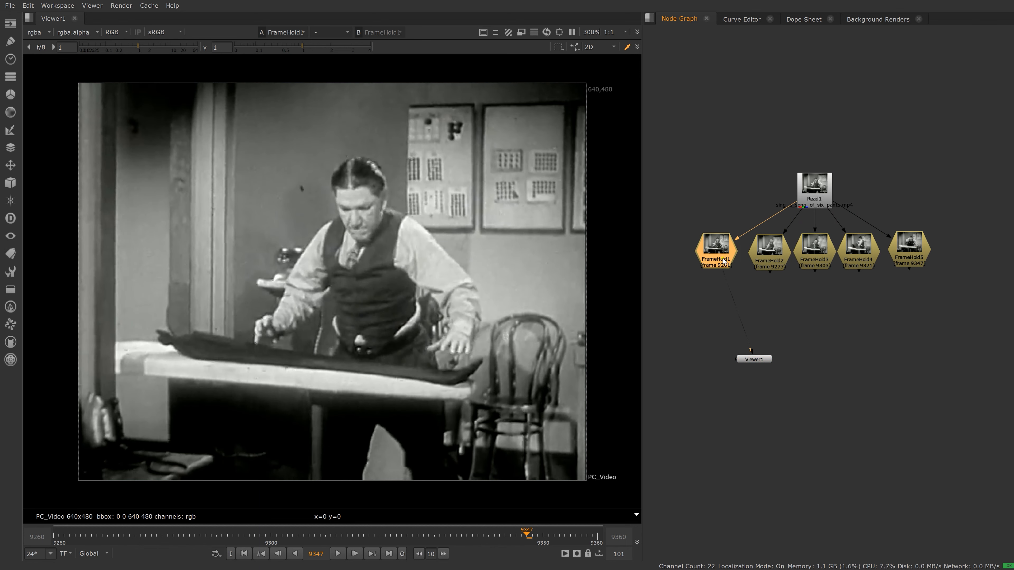
Add a FrameRange node under the frame 9261 FrameHold, with its range set to 1 to 1.
key(Tab)
text(framera)
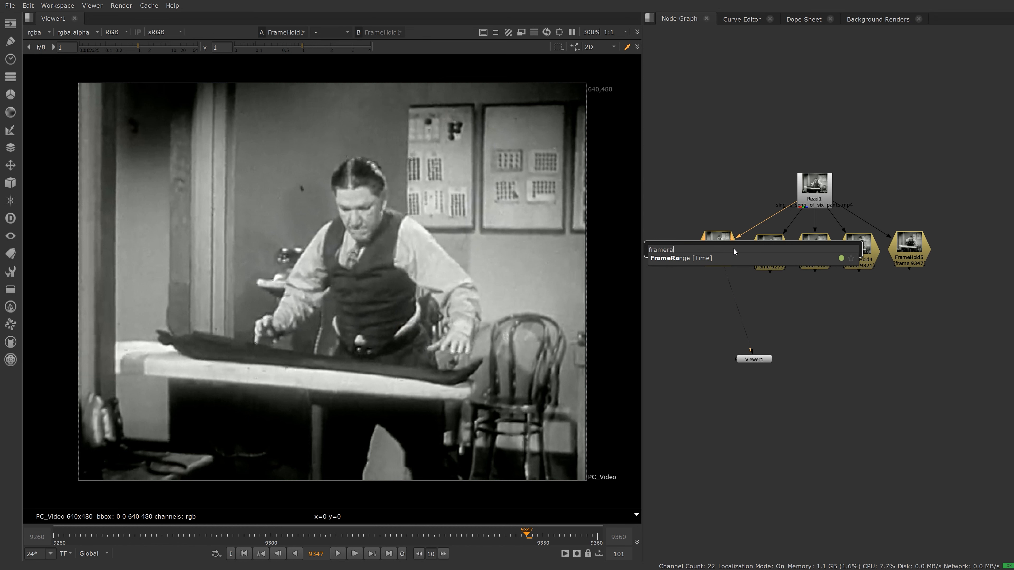
key(Return)
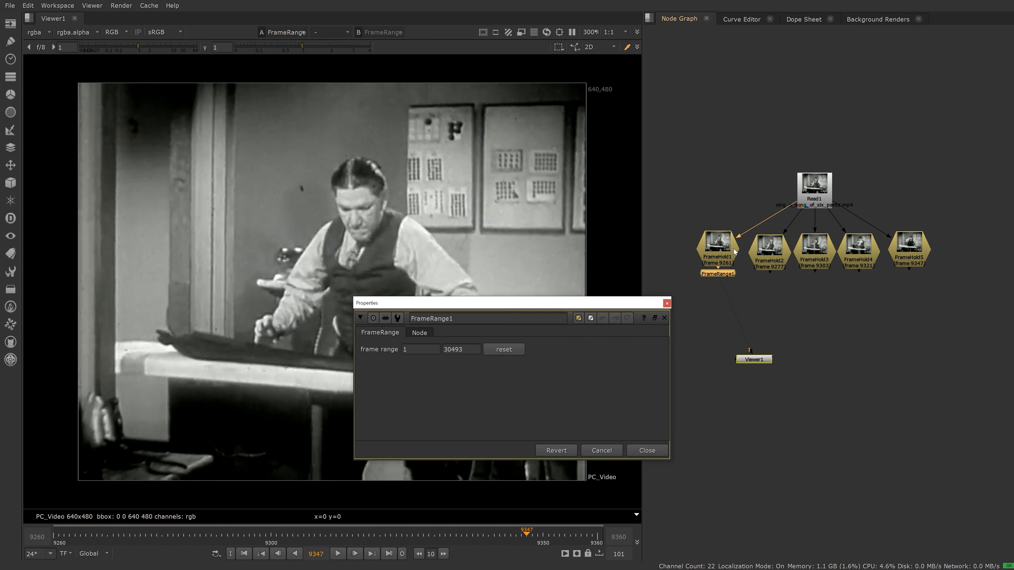
click(467, 348)
key(ctrl+a)
text(1)
click(637, 455)
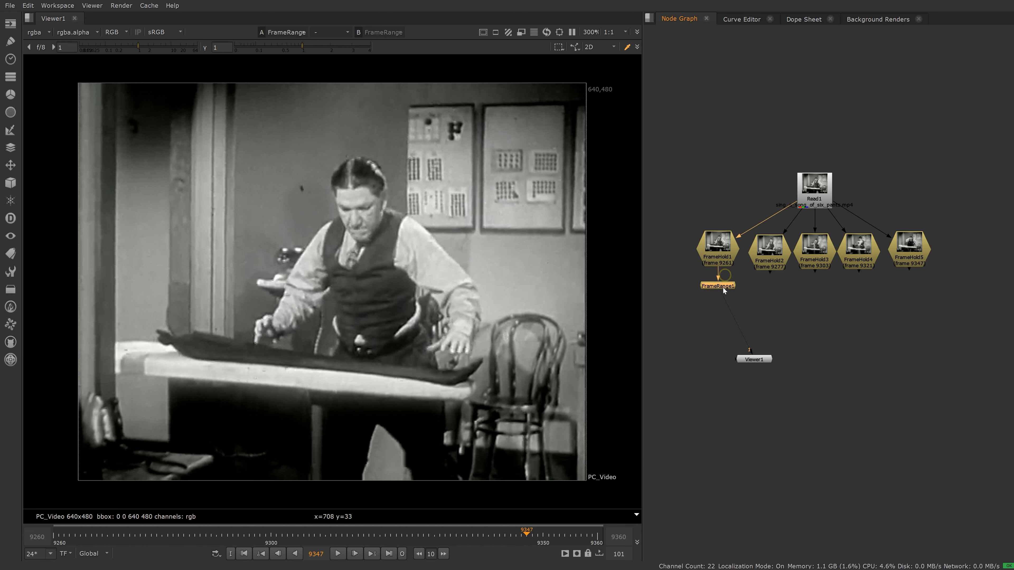
Duplicate the FrameRange node so that each of the other four FrameHold nodes has a copy connected beneath it.
key(alt+k)
key(ctrl+z)
key(alt+c)
drag(695, 279, 790, 295)
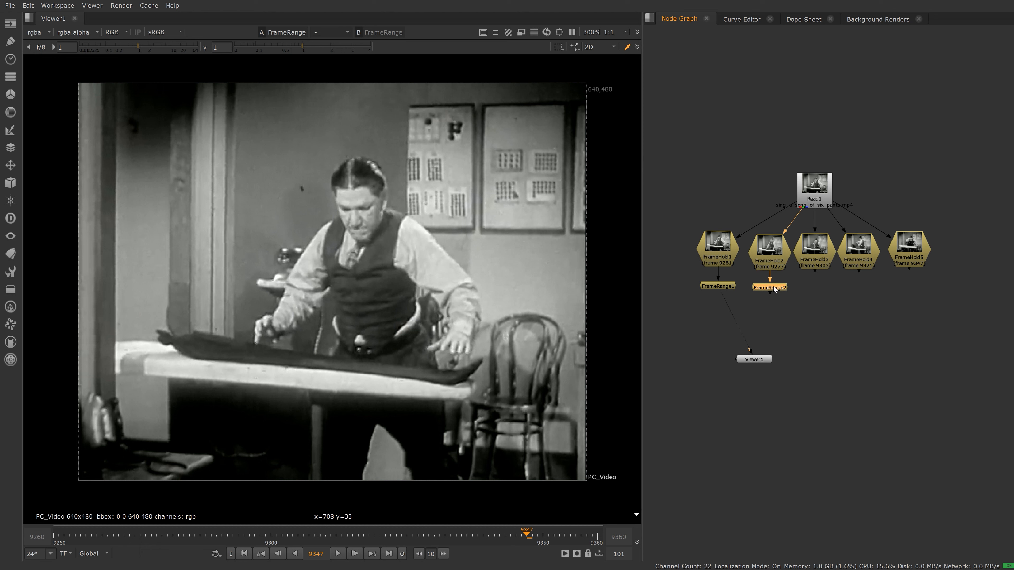
key(alt+c)
drag(782, 284, 810, 267)
mouse_move(811, 302)
mouse_down()
mouse_move(828, 292)
mouse_move(887, 299)
mouse_move(858, 270)
mouse_move(916, 295)
mouse_move(816, 287)
mouse_up()
key(alt+c)
key(alt+c)
click(790, 325)
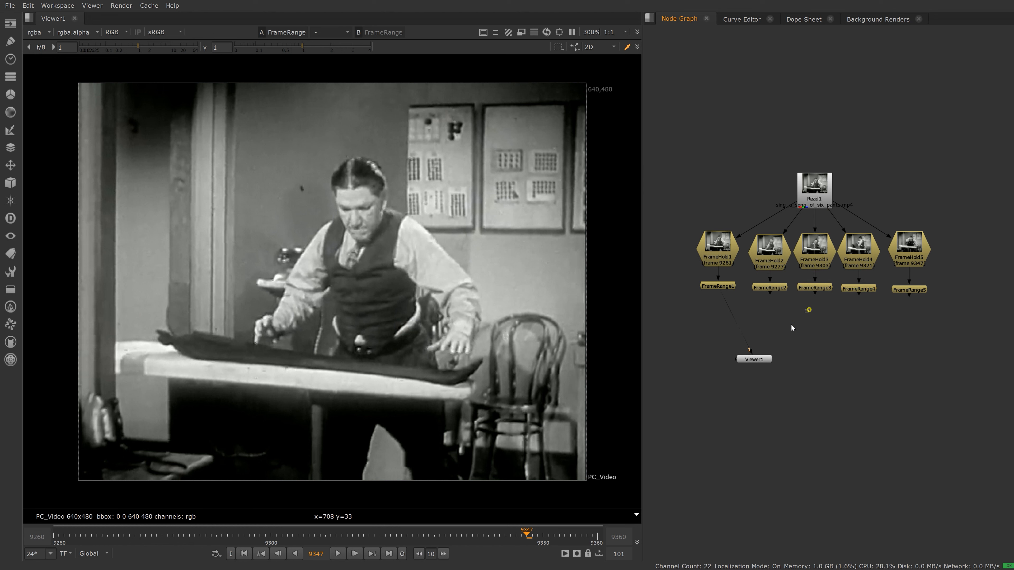
Add an AppendClip node below the FrameRange nodes and set its first frame to 9260.
key(Tab)
text(ape)
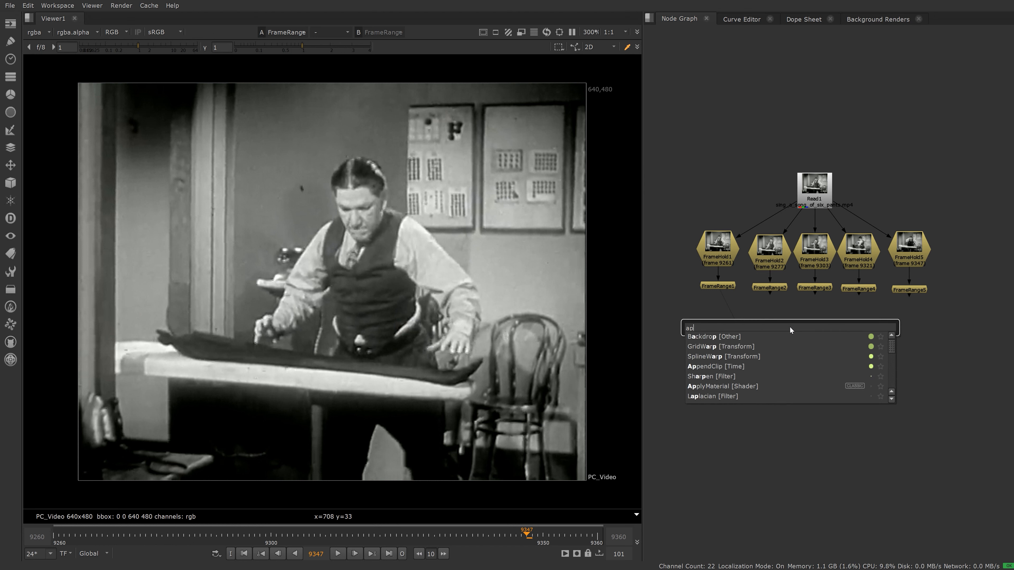
key(BackSpace)
text(pend)
key(Down)
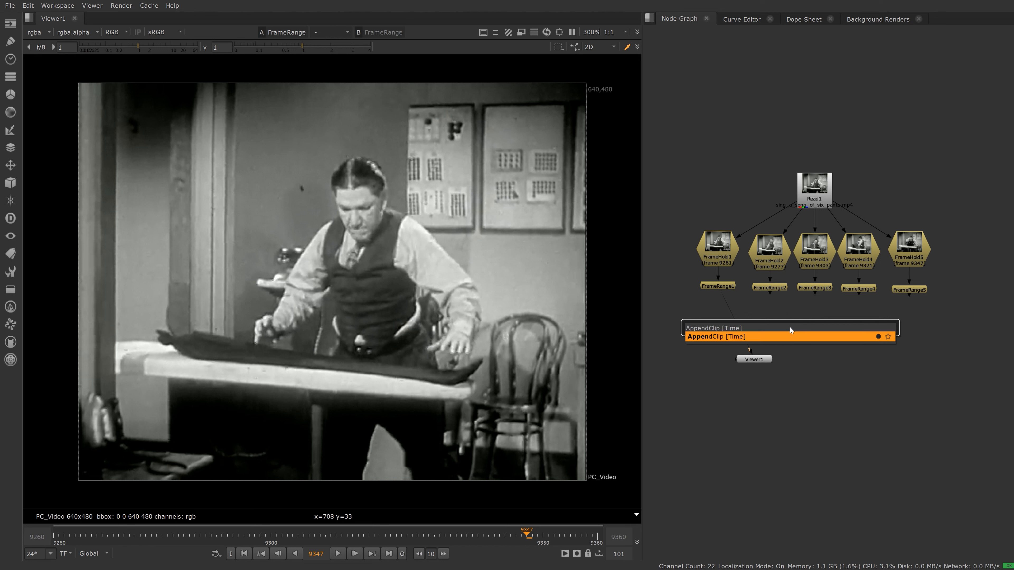
key(Return)
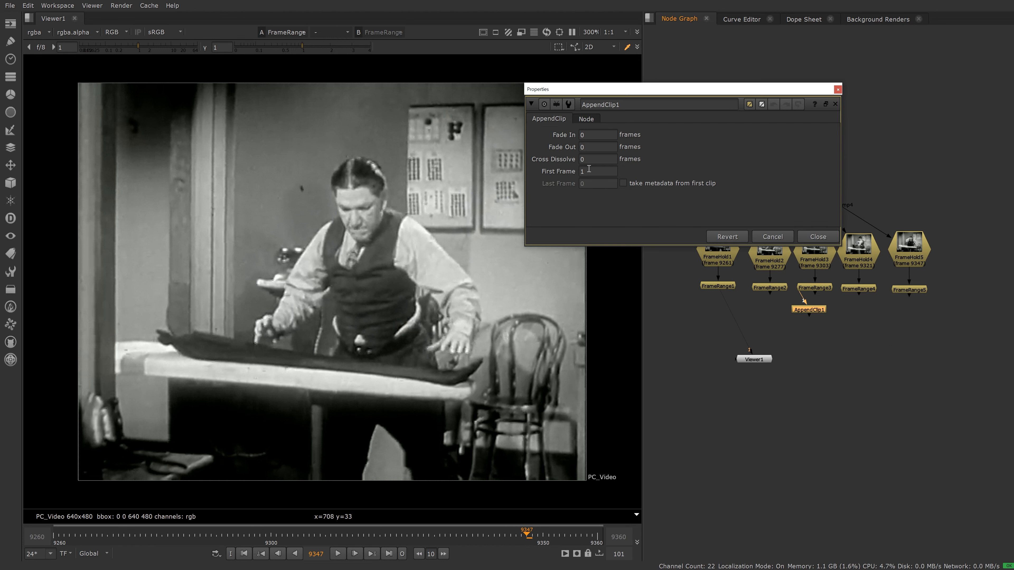
double_click(581, 171)
click(823, 239)
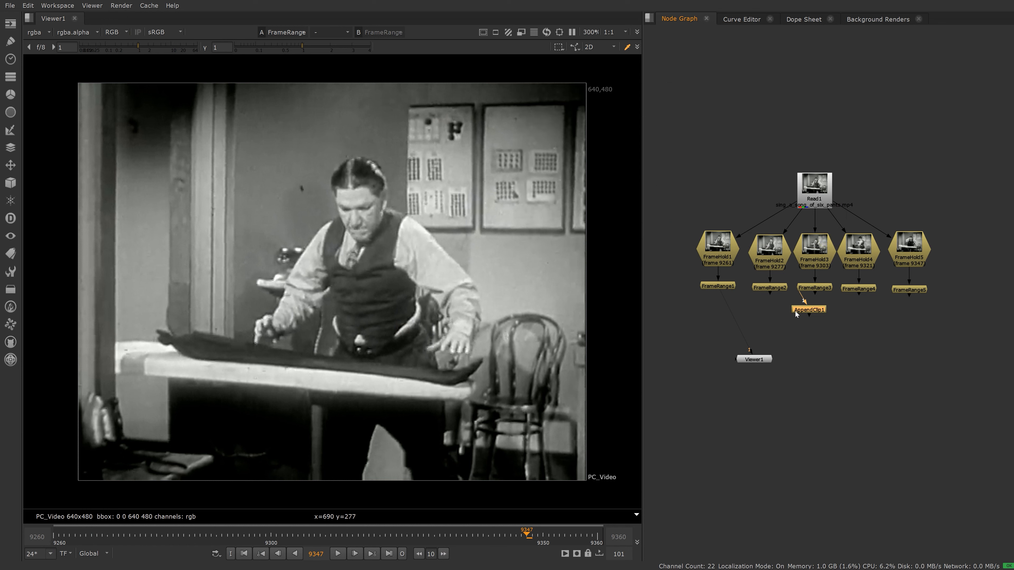
Connect the five FrameRange nodes to the AppendClip in order, and view its output with the Viewer node placed beneath it.
drag(803, 322, 726, 286)
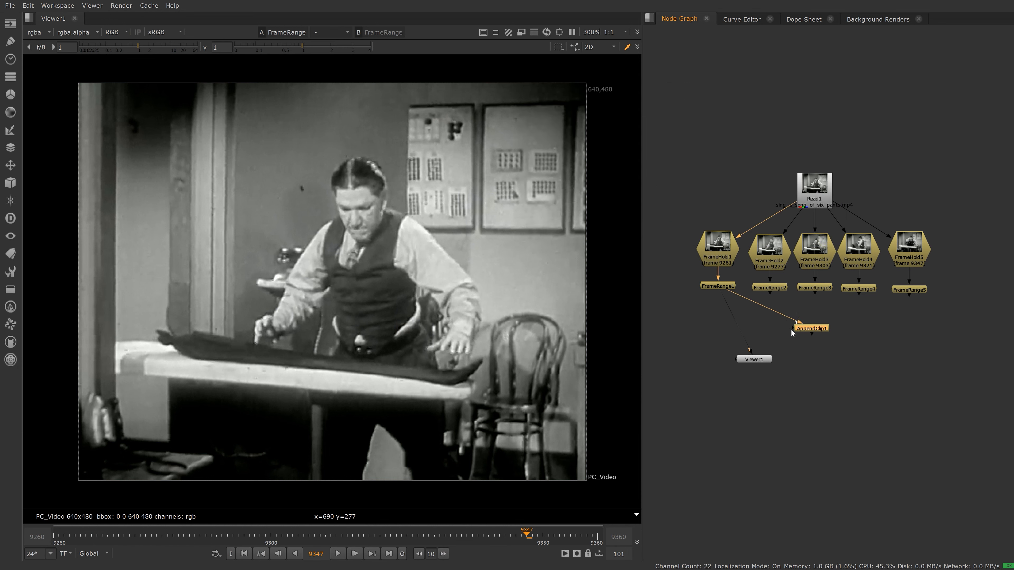
drag(791, 331, 781, 292)
drag(788, 329, 814, 288)
drag(792, 329, 850, 300)
drag(791, 330, 896, 296)
drag(806, 329, 814, 339)
key(1)
drag(763, 361, 827, 404)
Step back and forth through the appended frames from frame 9260 to check the order of the held images.
click(52, 537)
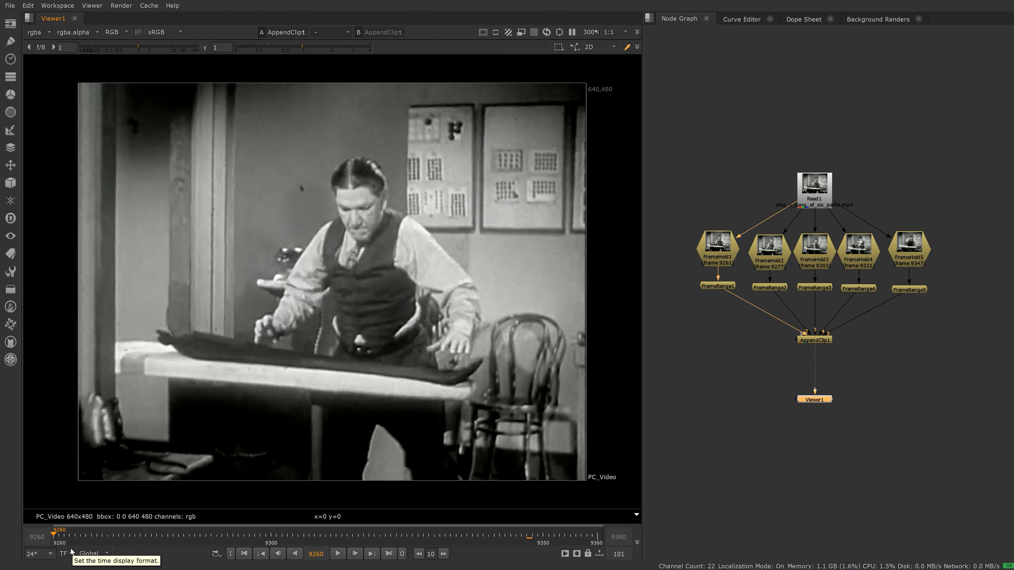
key(Right)
key(Right)
key(Right)
key(Right)
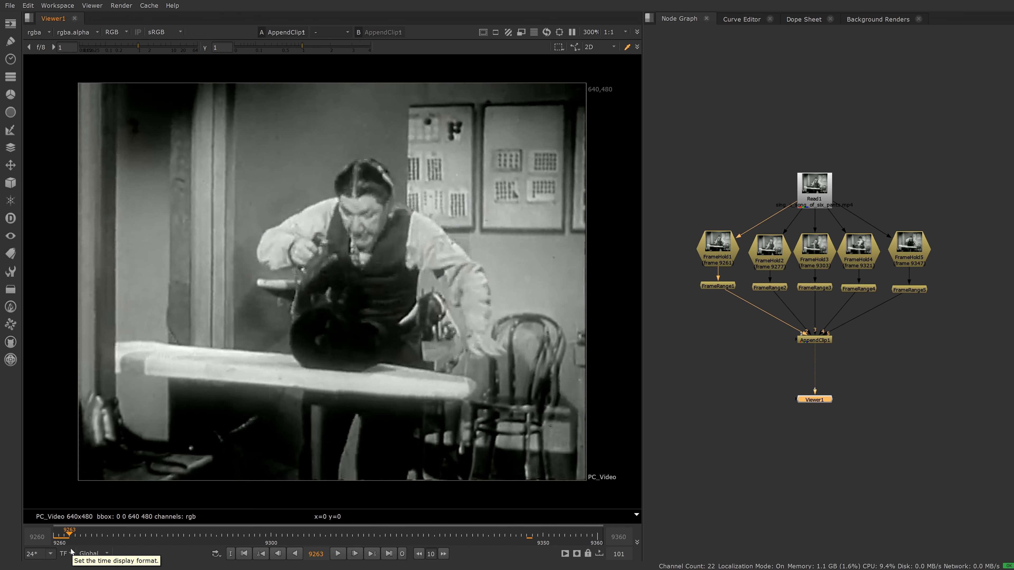
key(Right)
key(Left)
key(Left)
key(Left)
key(Left)
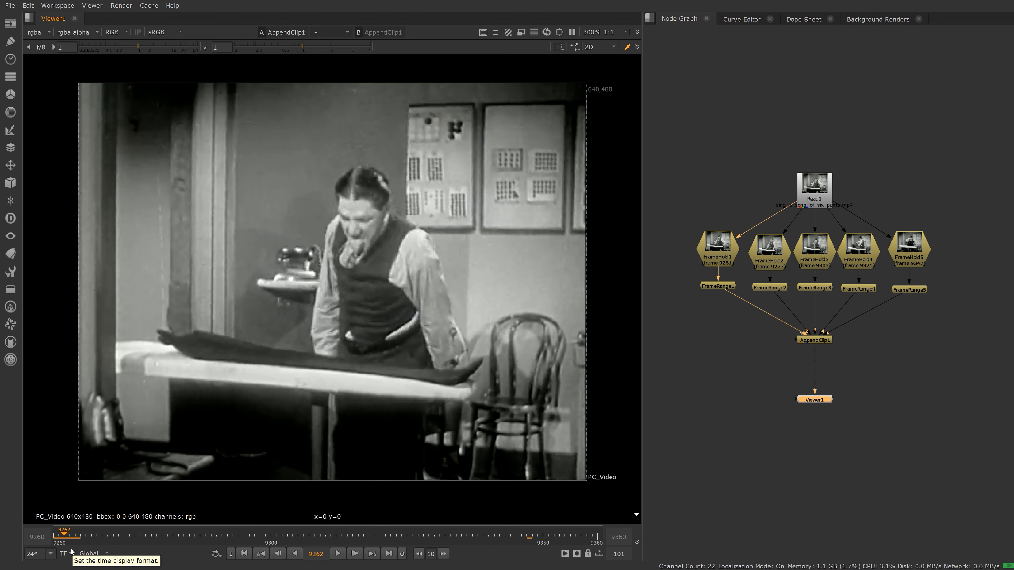
key(Right)
key(Right)
key(Right)
key(Right)
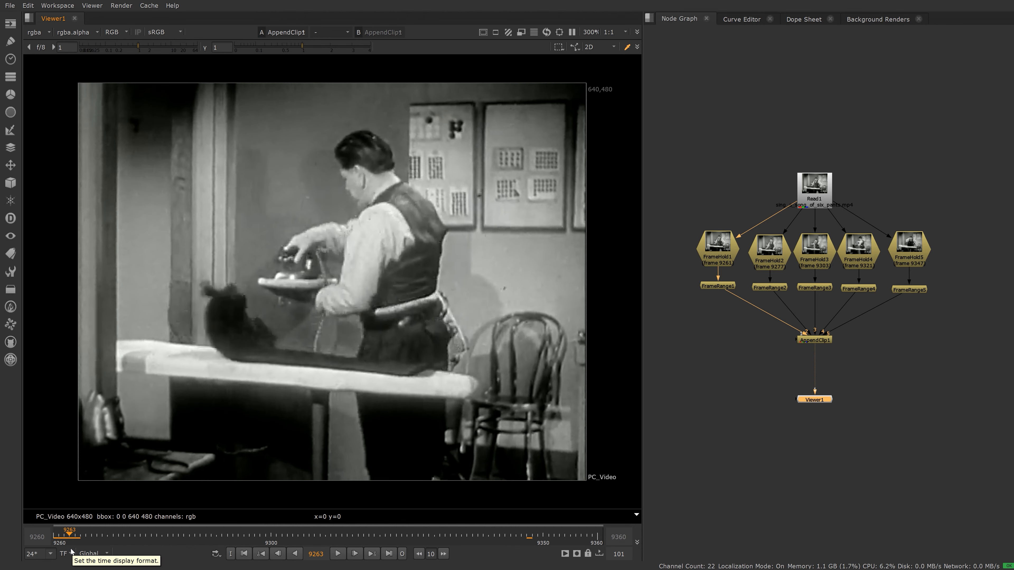
key(Left)
key(Left)
key(Left)
key(Left)
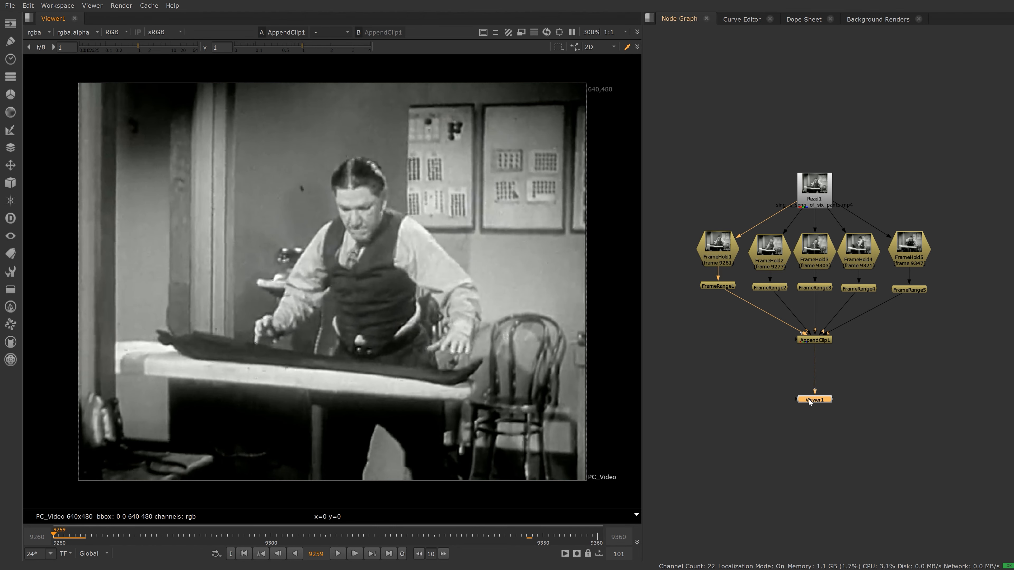
Add a Write node after the AppendClip, with its output file set to beforeimage_####.jpg in the Colorization_Test/before_image folder.
drag(809, 400, 808, 415)
click(815, 342)
key(w)
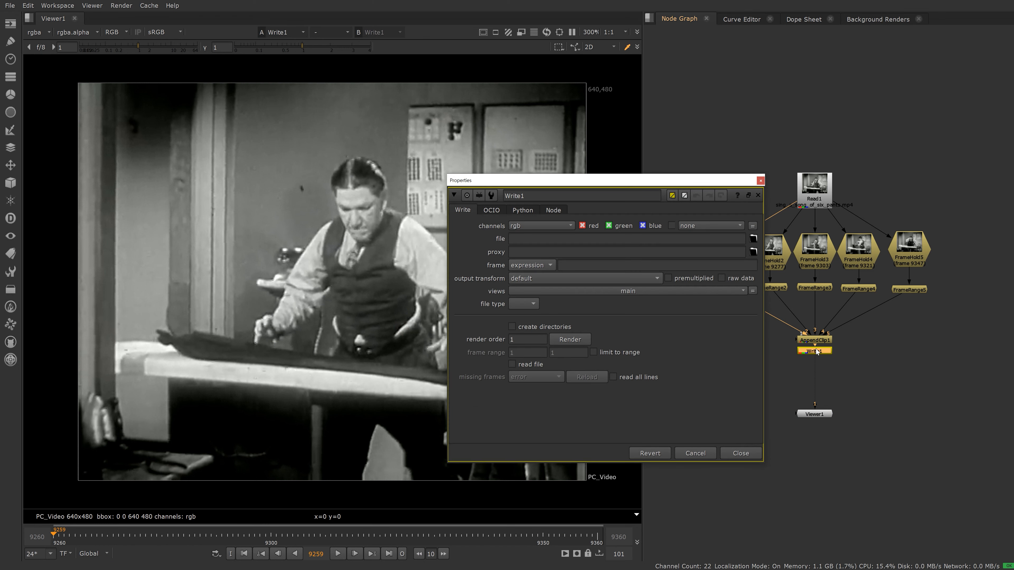
click(753, 239)
click(489, 356)
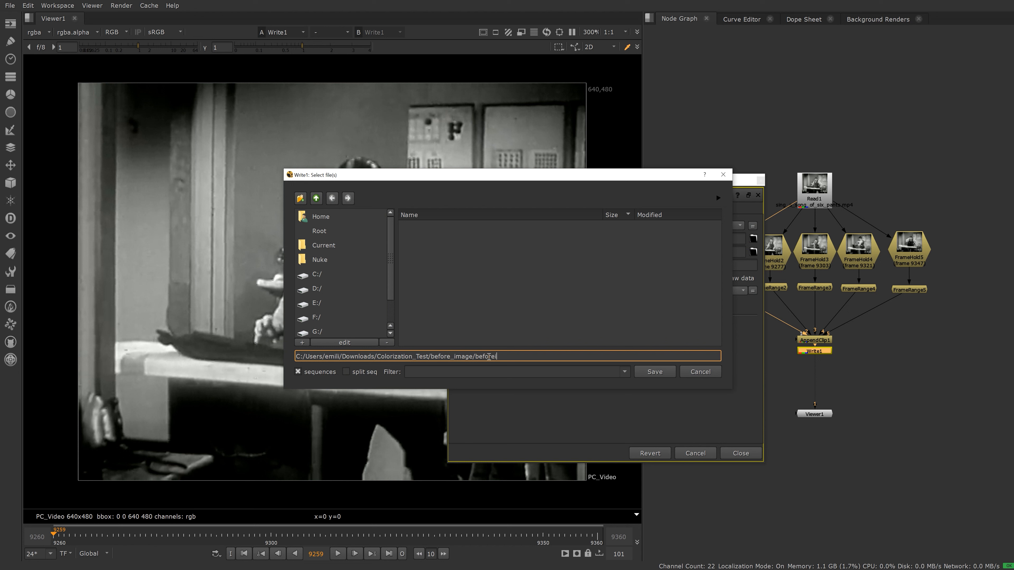
text(beforeimage_#$#)
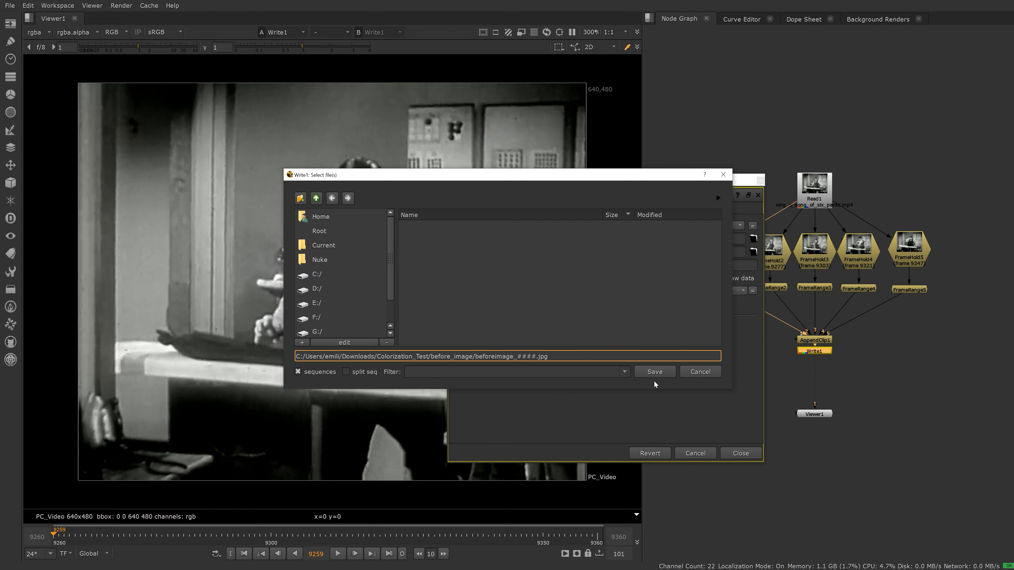
click(653, 372)
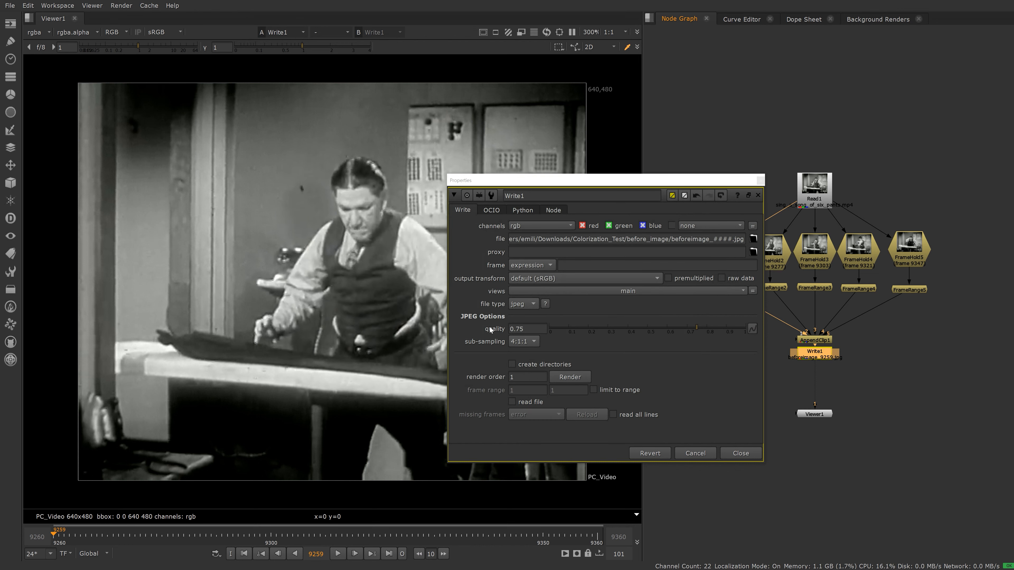
Set the Write node's JPEG quality to 1, render frames 9260-9264, and close its properties.
click(748, 328)
click(571, 377)
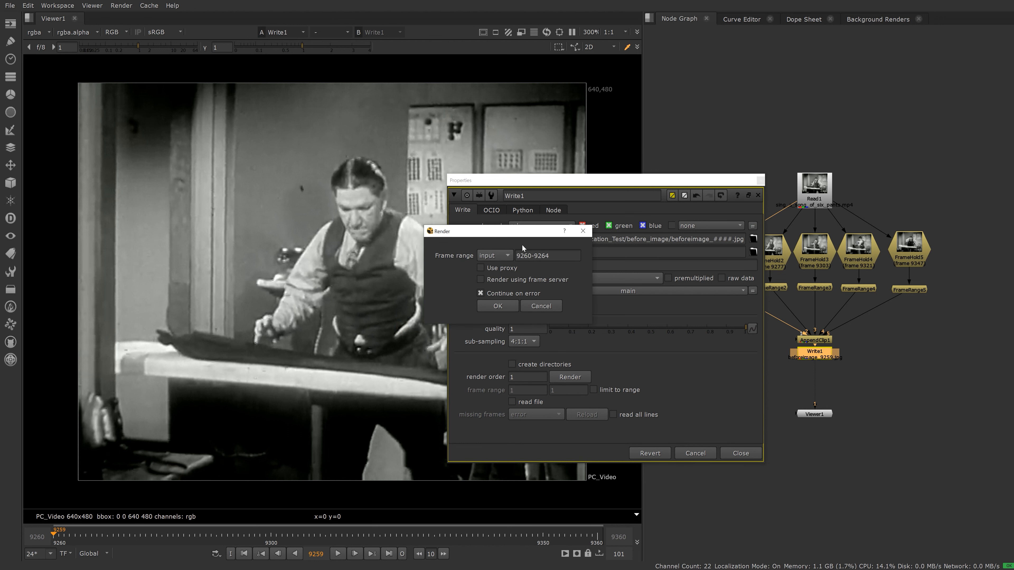
click(498, 307)
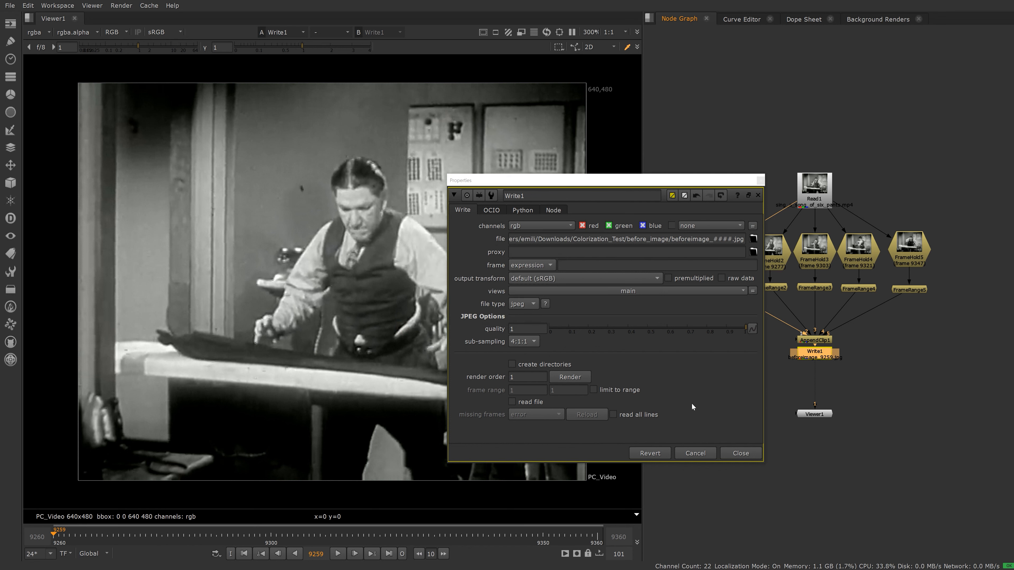
click(741, 454)
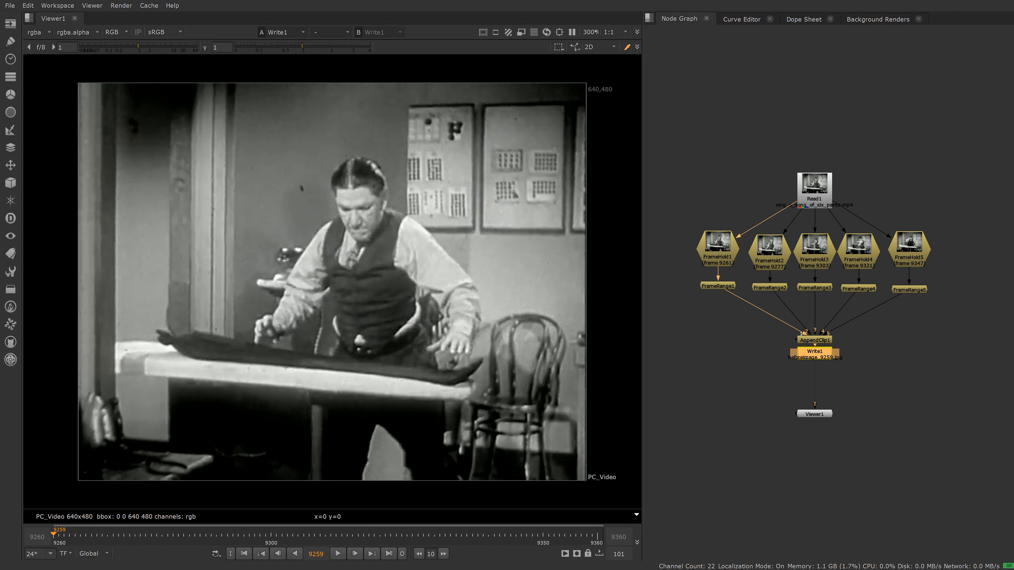
Check the rendered JPEGs in the before_image folder by viewing beforeimage_9260 through beforeimage_9264 in the image viewer.
key(alt+Tab)
click(437, 281)
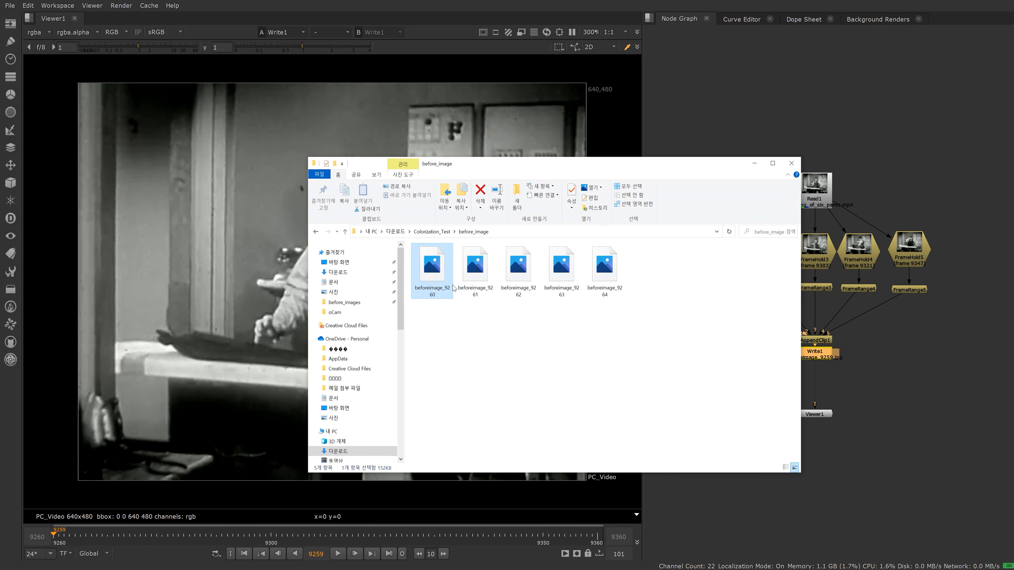
double_click(436, 284)
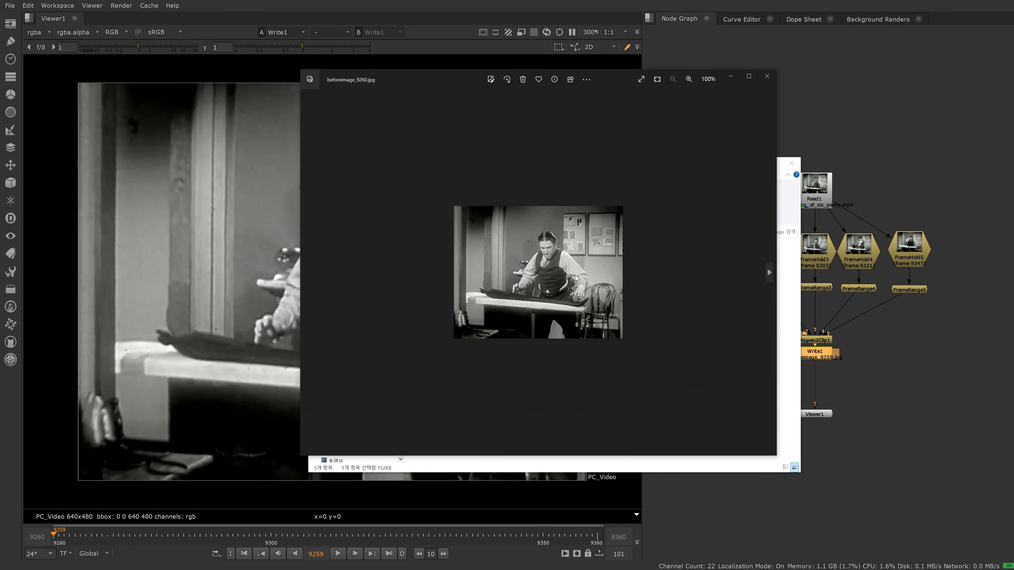
click(769, 271)
click(769, 271)
click(769, 272)
click(769, 272)
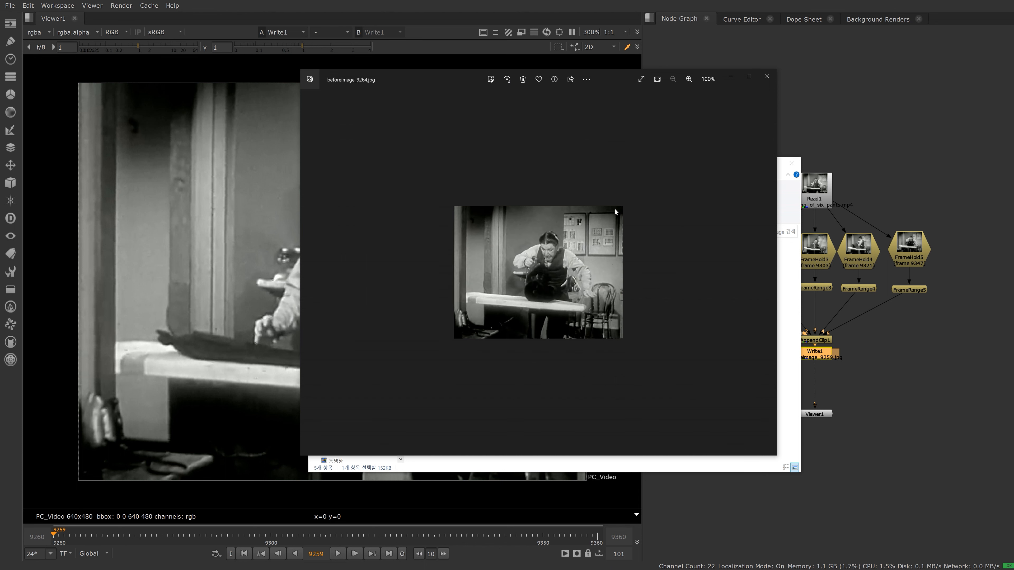
click(768, 77)
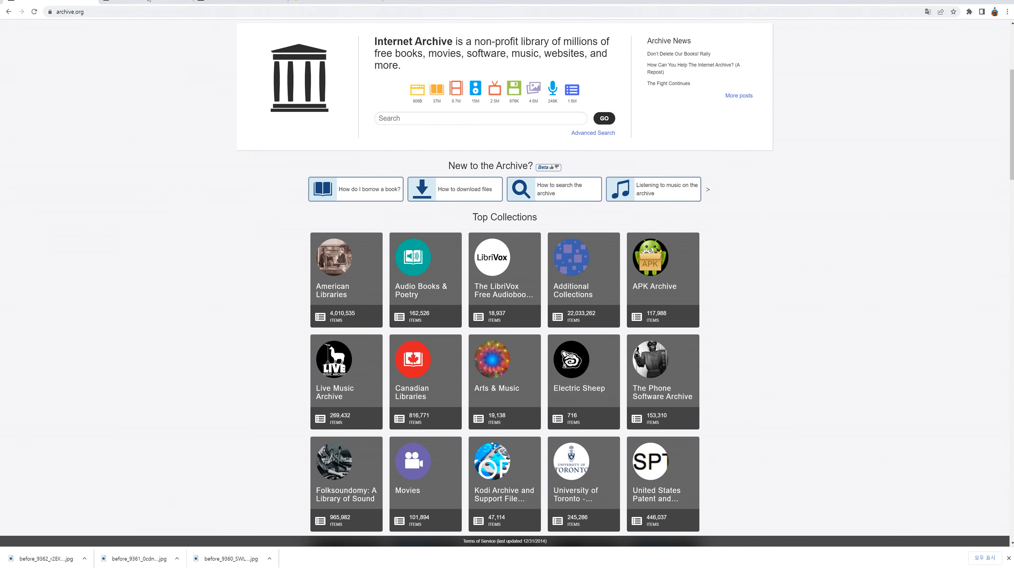
Switch to the palette.fm page in the browser and upload beforeimage_9260 from the before_image folder for colorization.
click(146, 2)
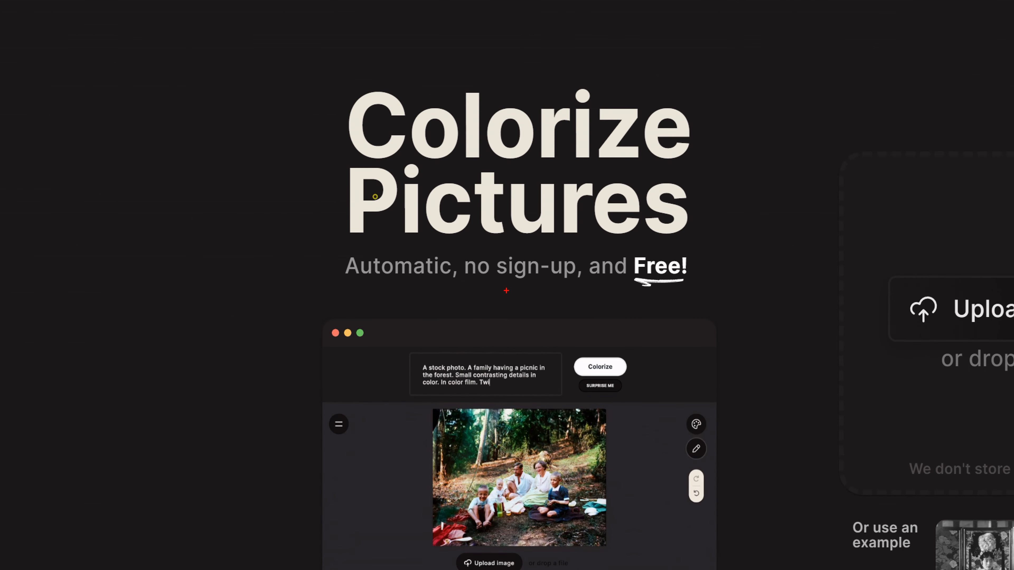
mouse_move(428, 282)
mouse_down()
mouse_move(304, 265)
mouse_move(431, 291)
mouse_move(532, 290)
mouse_up()
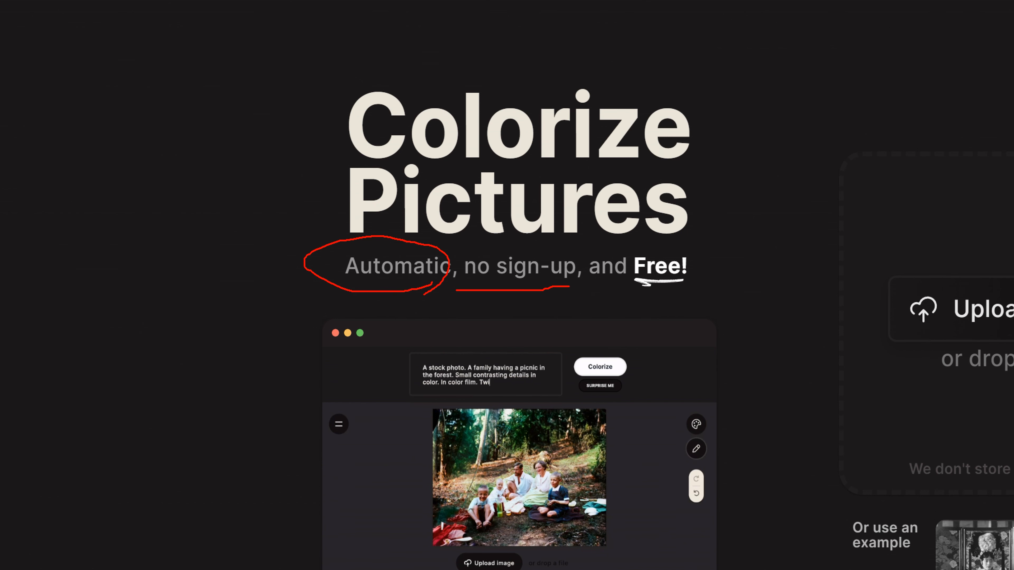
mouse_move(686, 286)
mouse_down()
mouse_move(602, 258)
mouse_move(686, 276)
mouse_move(673, 294)
mouse_up()
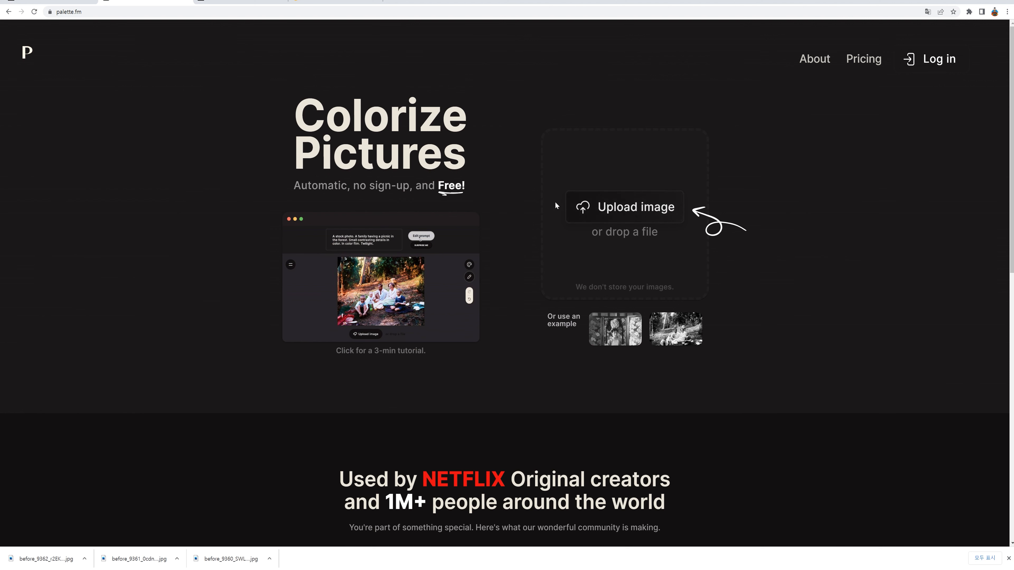
click(631, 216)
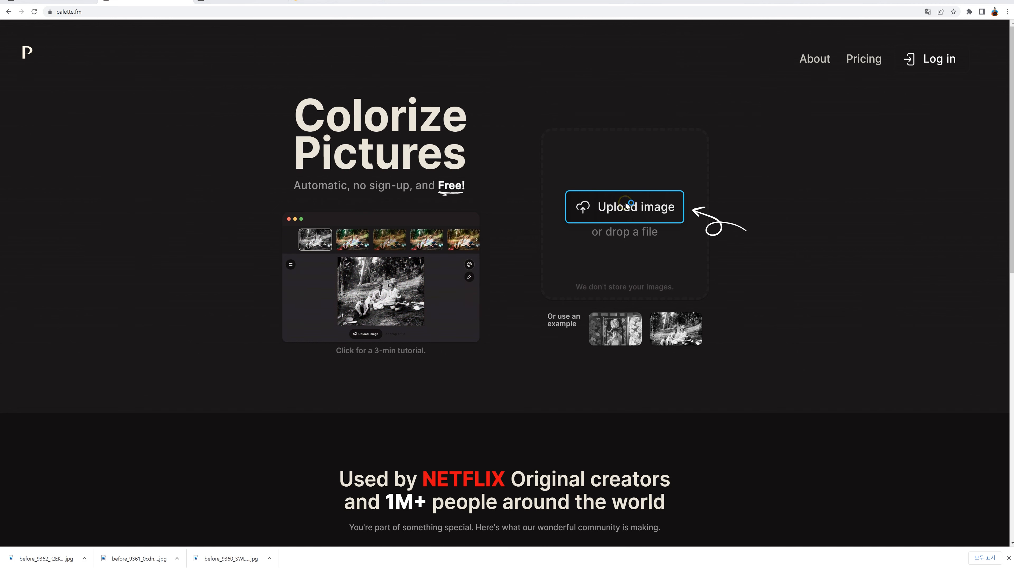
click(336, 216)
double_click(335, 216)
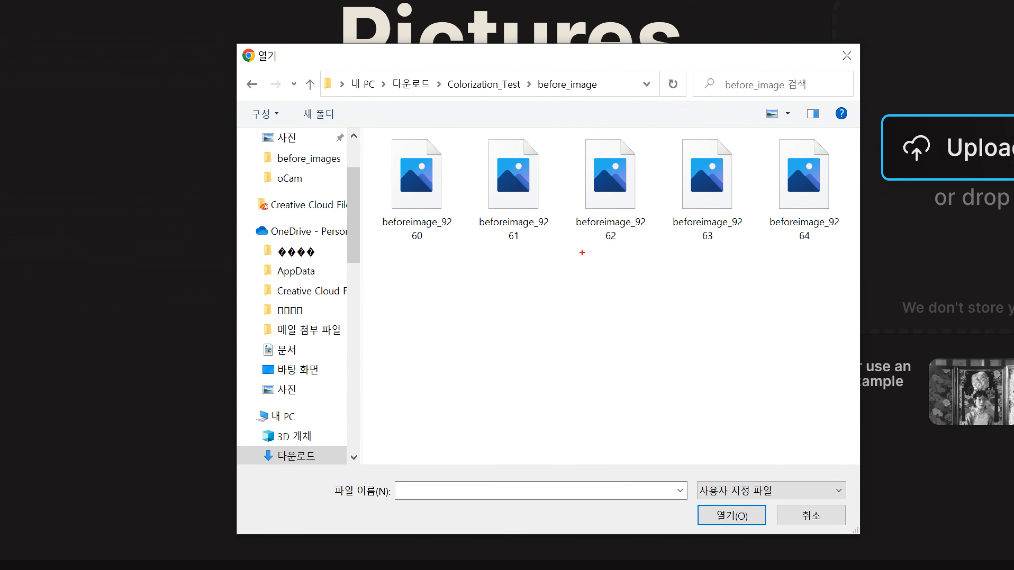
mouse_move(454, 239)
mouse_down()
mouse_move(419, 245)
mouse_move(442, 152)
mouse_move(438, 254)
mouse_up()
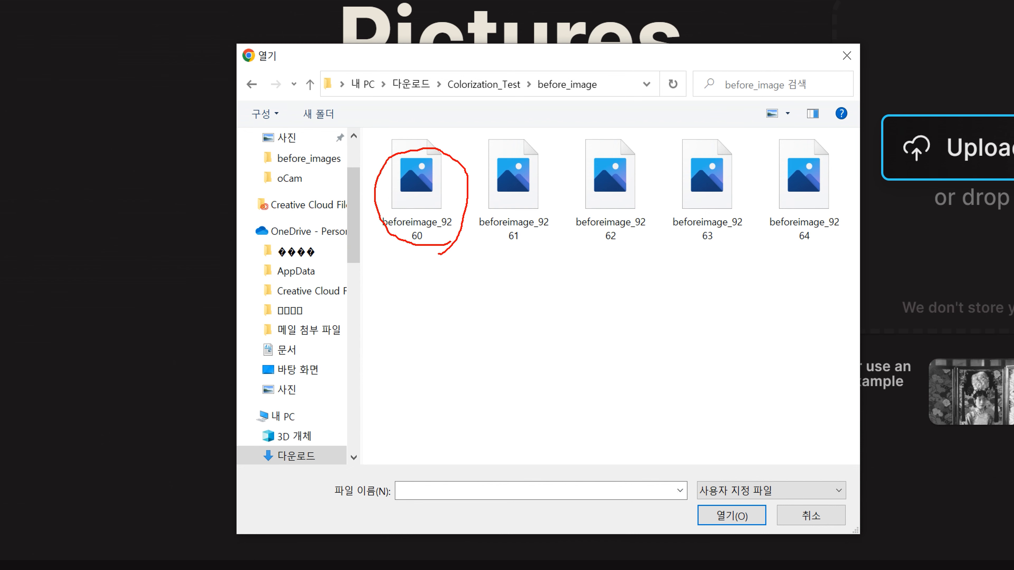
key(Escape)
click(353, 246)
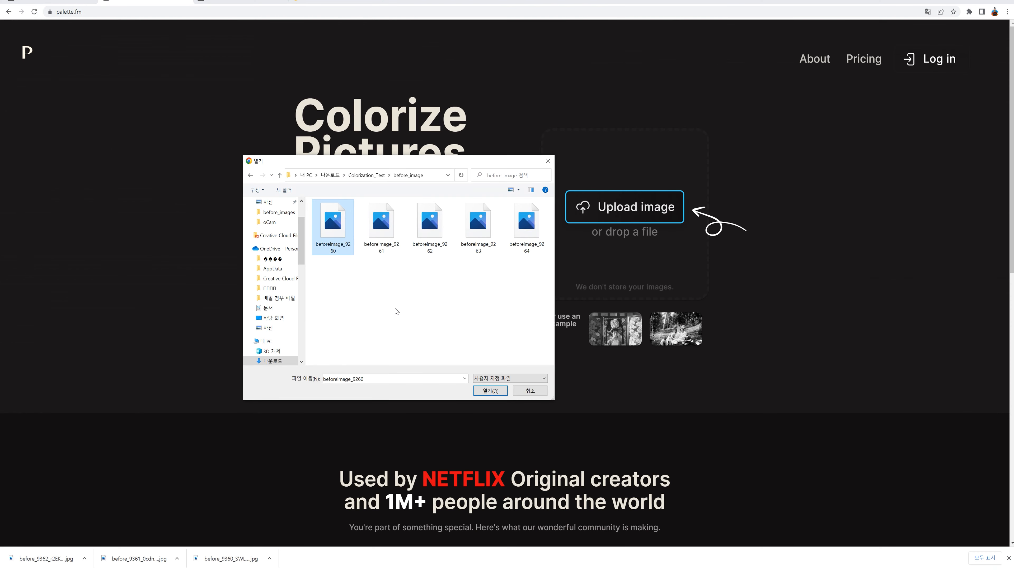
click(490, 391)
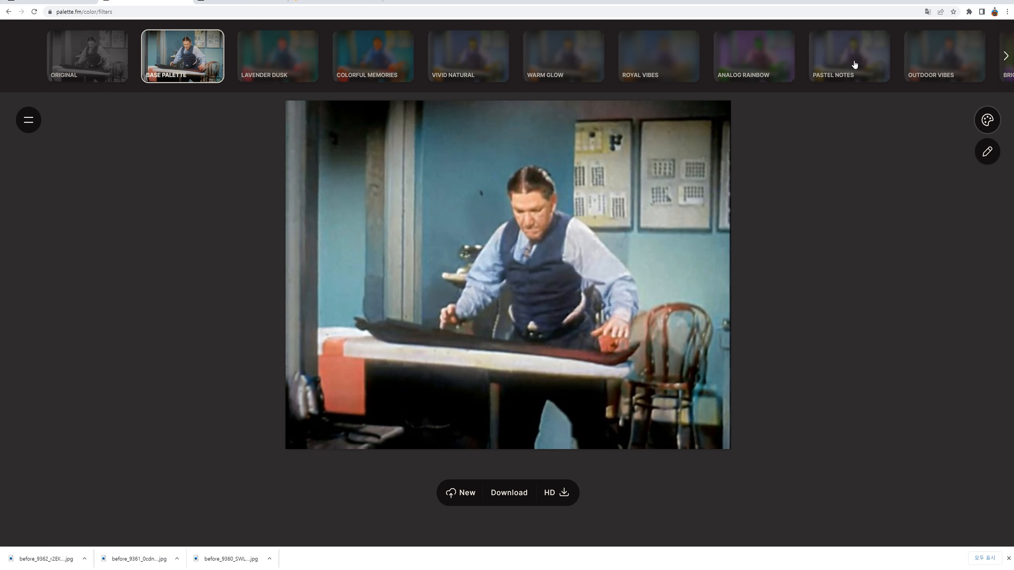
Try the Pastel Notes and Ambient Historic color filters on the uploaded image.
click(814, 63)
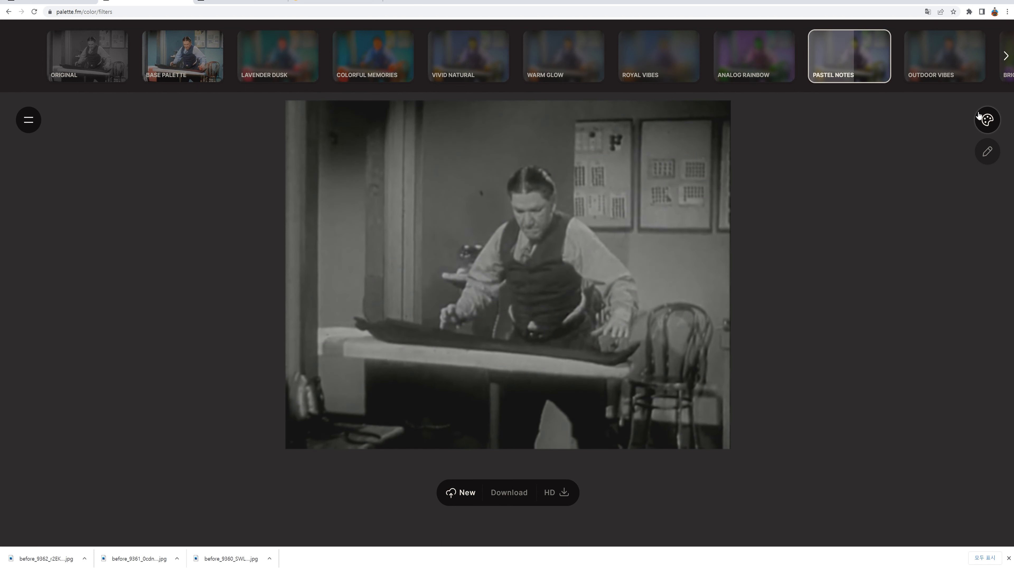
click(1007, 57)
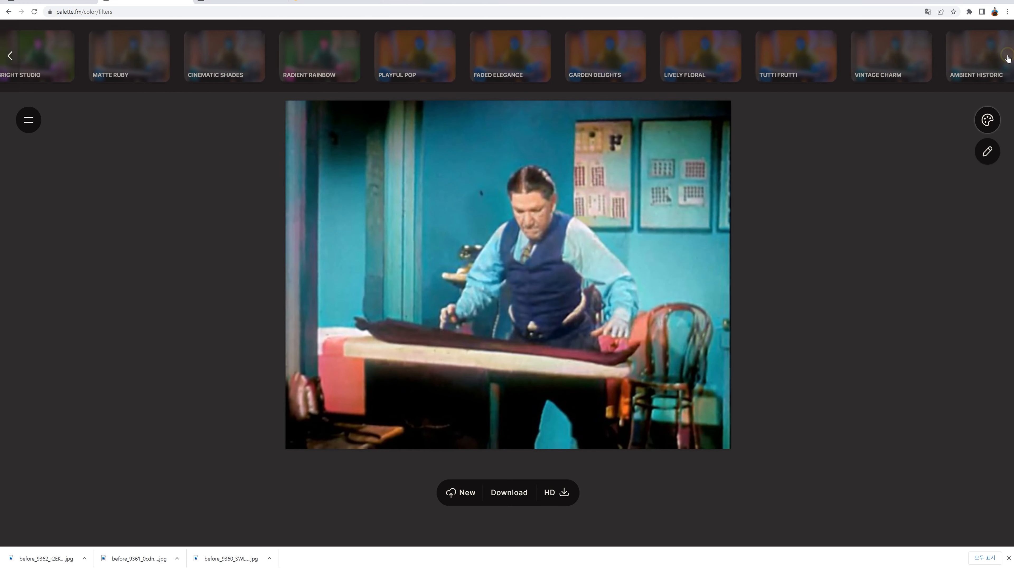
click(990, 67)
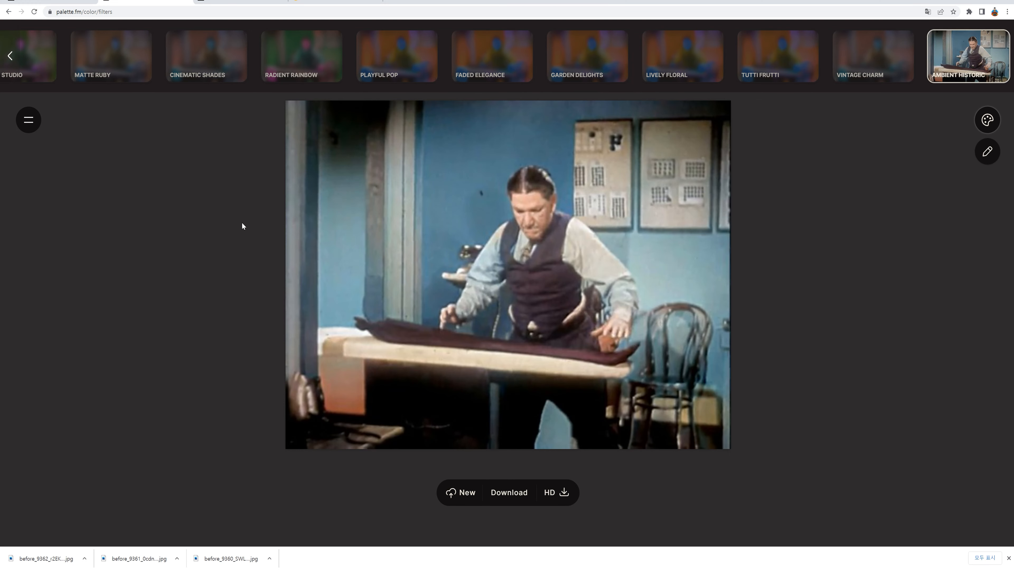
click(10, 56)
click(10, 56)
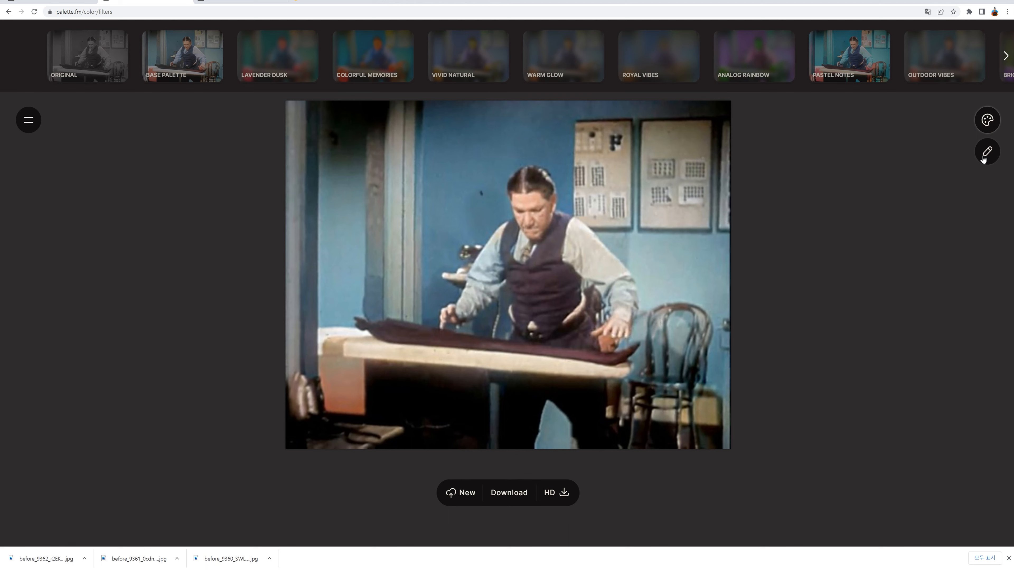
Replace the image's prompt with "A stock photo of actor, and male. Small contrasting detail in color. eye-poping HDR color.".
click(984, 157)
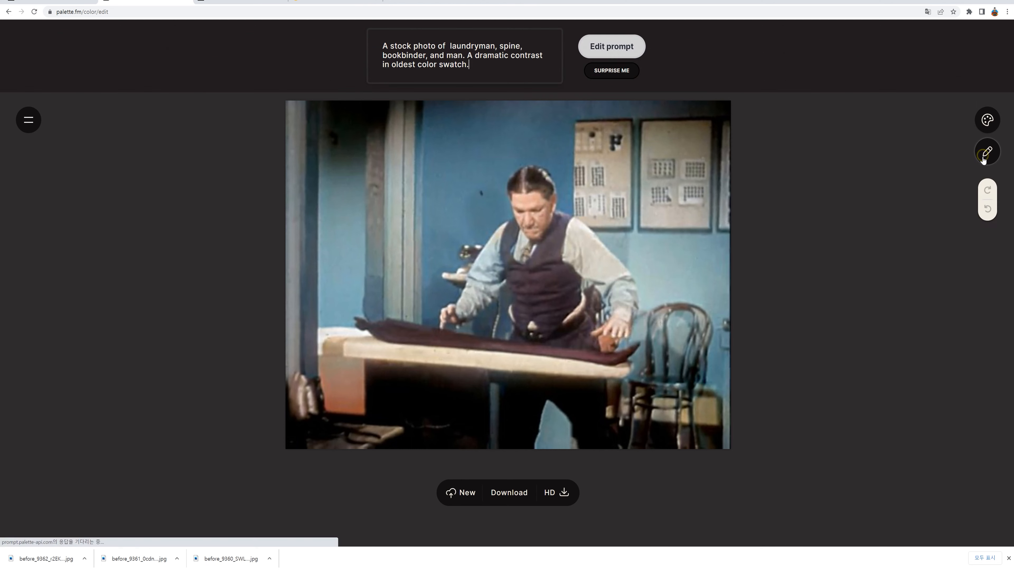
drag(490, 70, 382, 44)
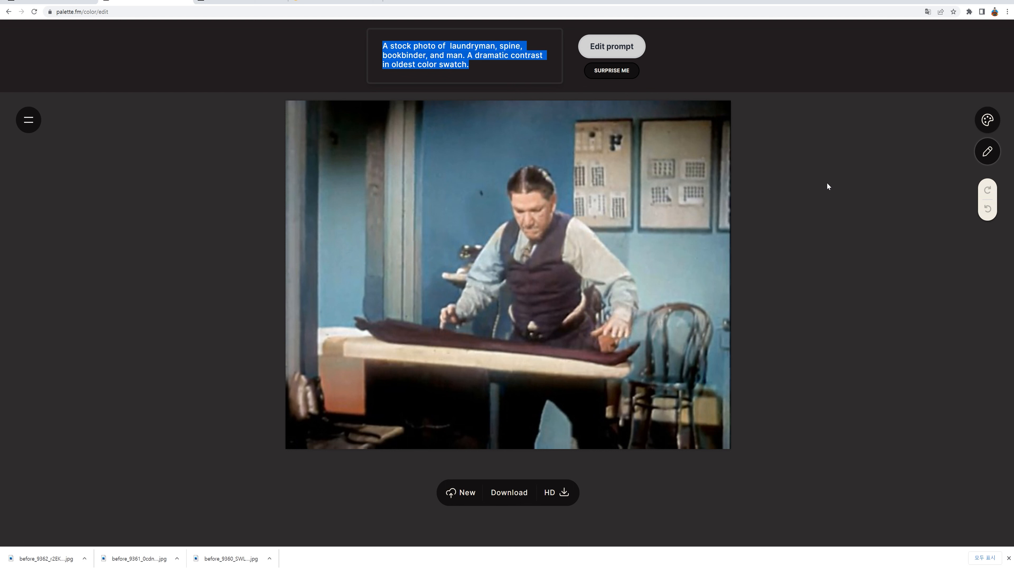
text(A)
text( sh)
text(ock )
text(photo)
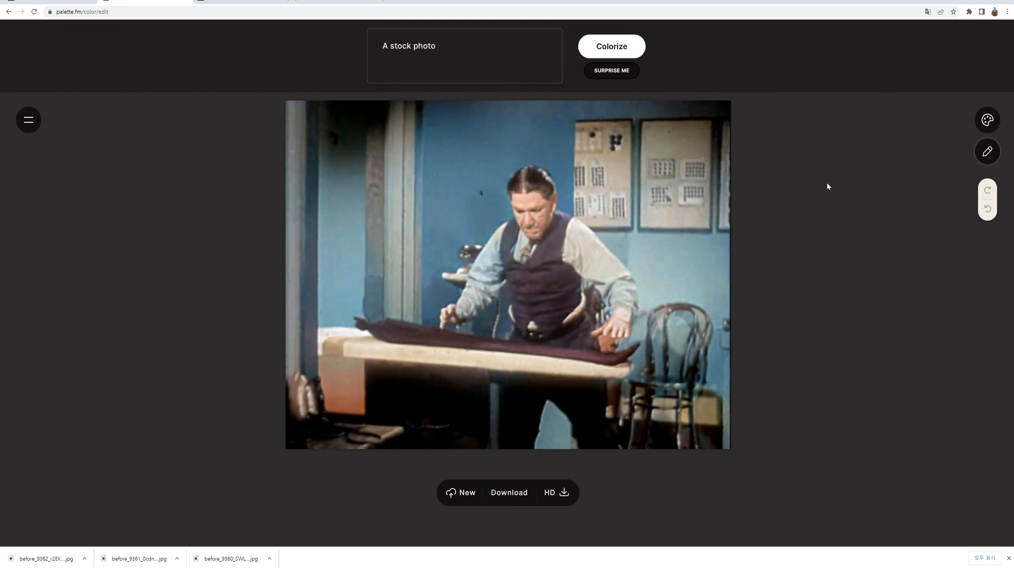
text( of ac)
text(n)
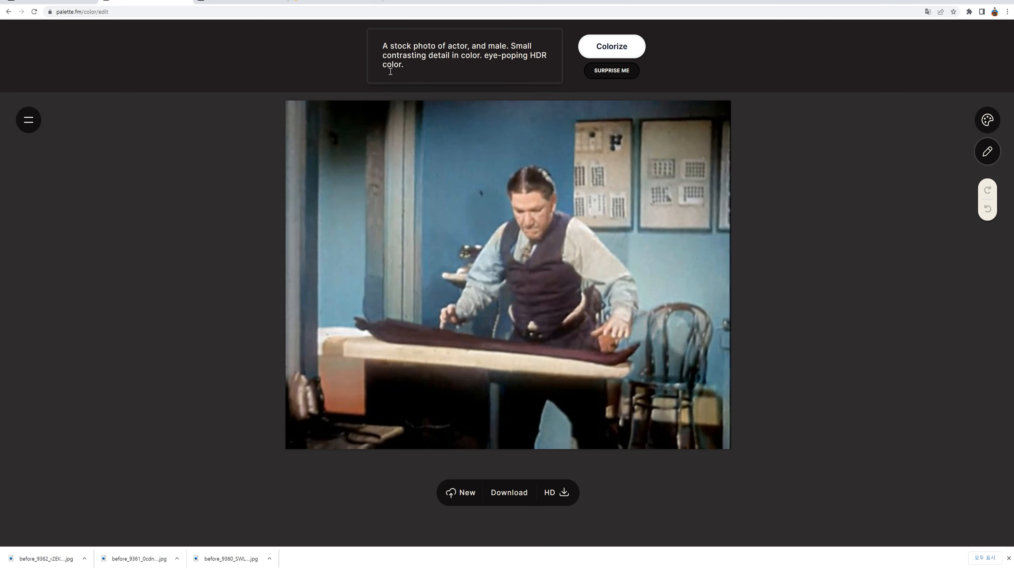
Copy the whole prompt text for reuse and colorize the image with it.
drag(406, 64, 347, 37)
key(ctrl+c)
click(757, 66)
key(ctrl+1)
click(642, 51)
mouse_move(633, 55)
mouse_down()
mouse_move(586, 30)
mouse_move(624, 55)
mouse_up()
key(Escape)
click(619, 50)
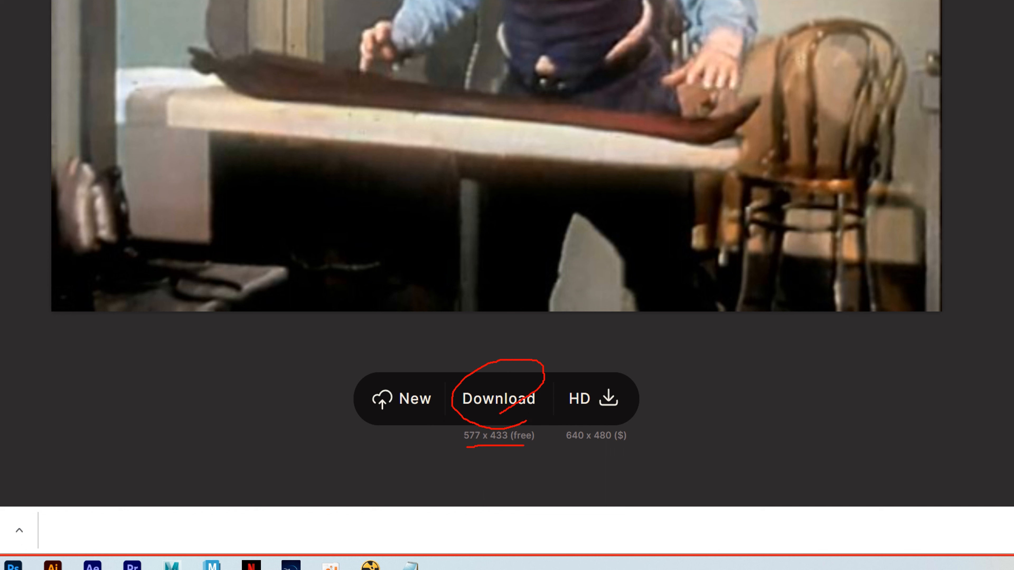
Download the colorized first frame in the free 577 x 433 size and dismiss the browser's downloads bar.
mouse_move(633, 406)
mouse_down()
mouse_move(560, 408)
mouse_move(616, 370)
mouse_up()
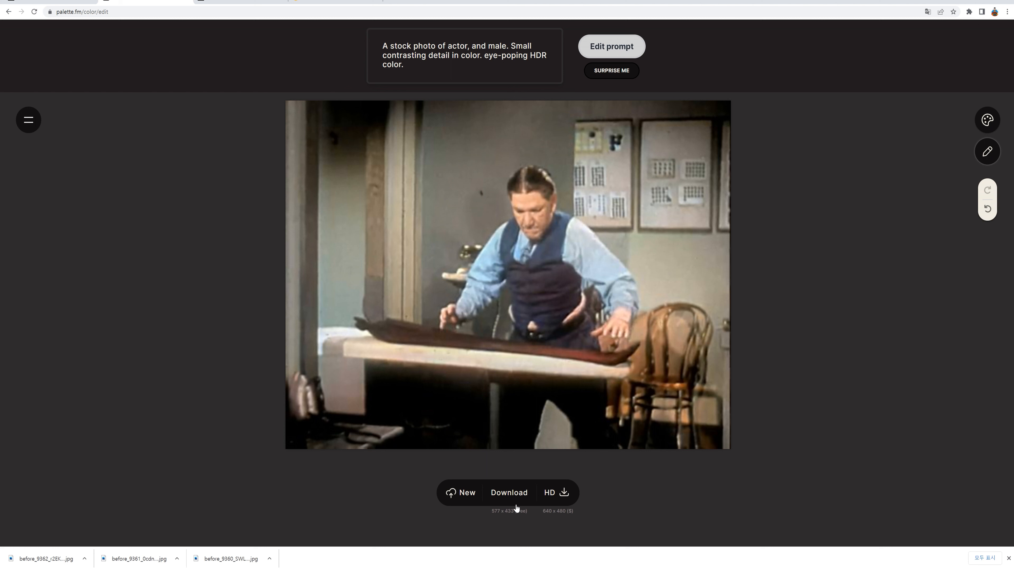
click(509, 493)
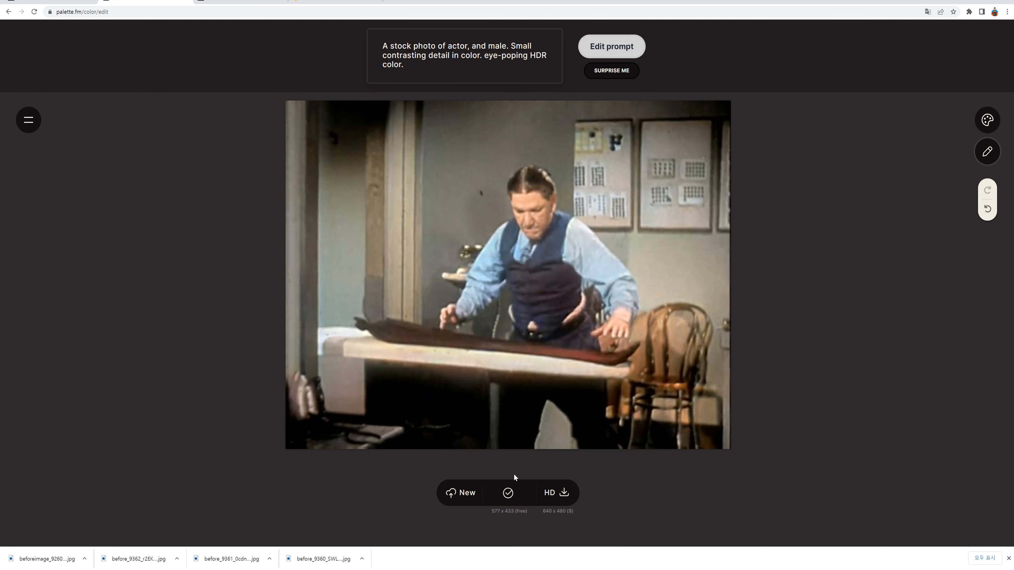
click(1008, 559)
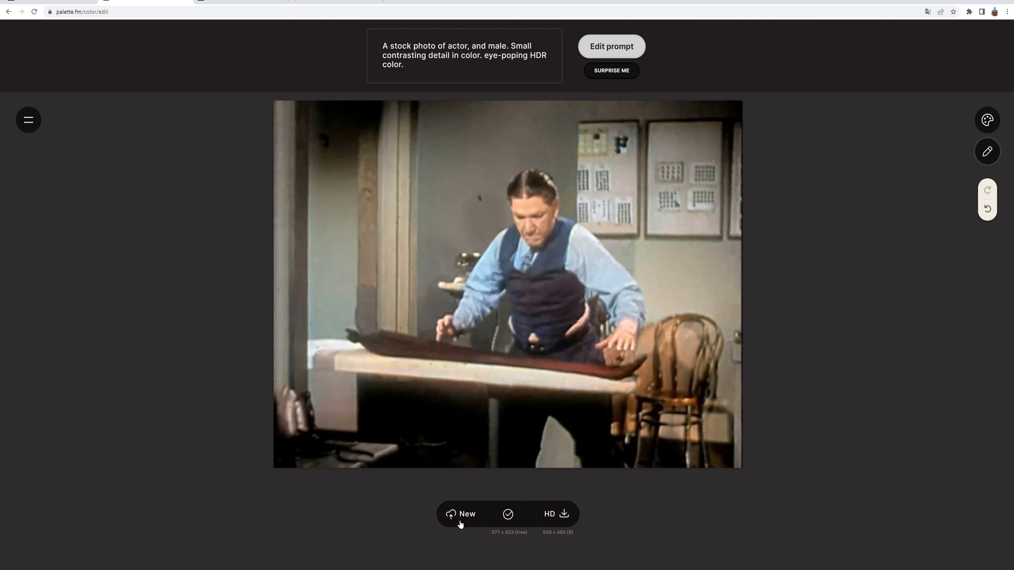
Upload beforeimage_9261 from the before_image folder as a new image to colorize.
click(459, 518)
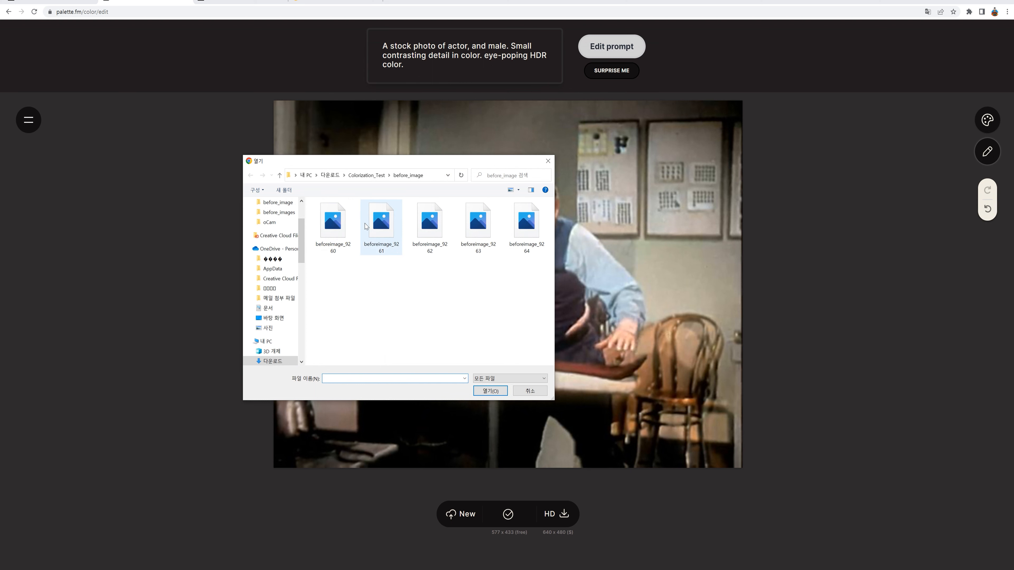
click(395, 250)
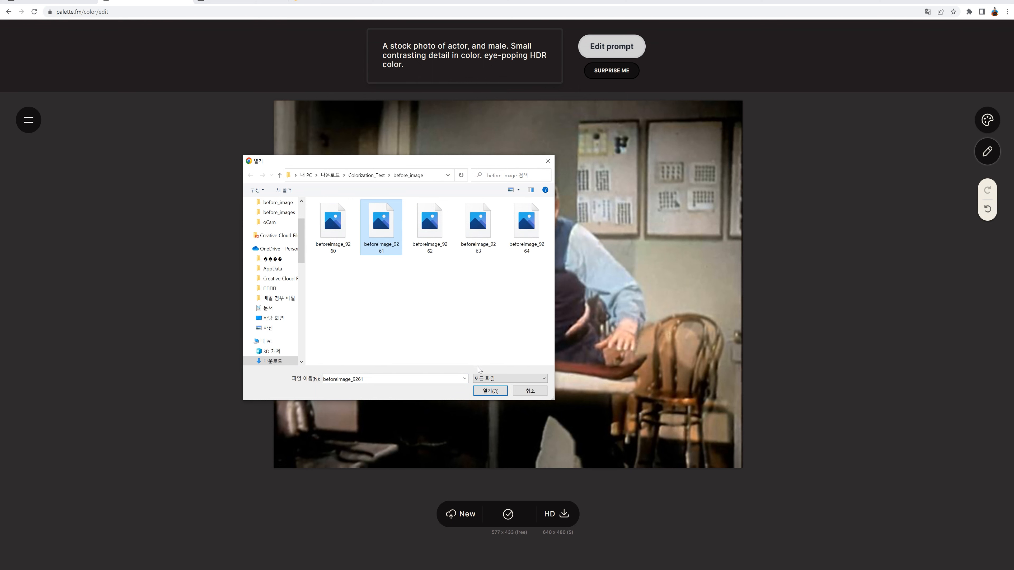
click(494, 390)
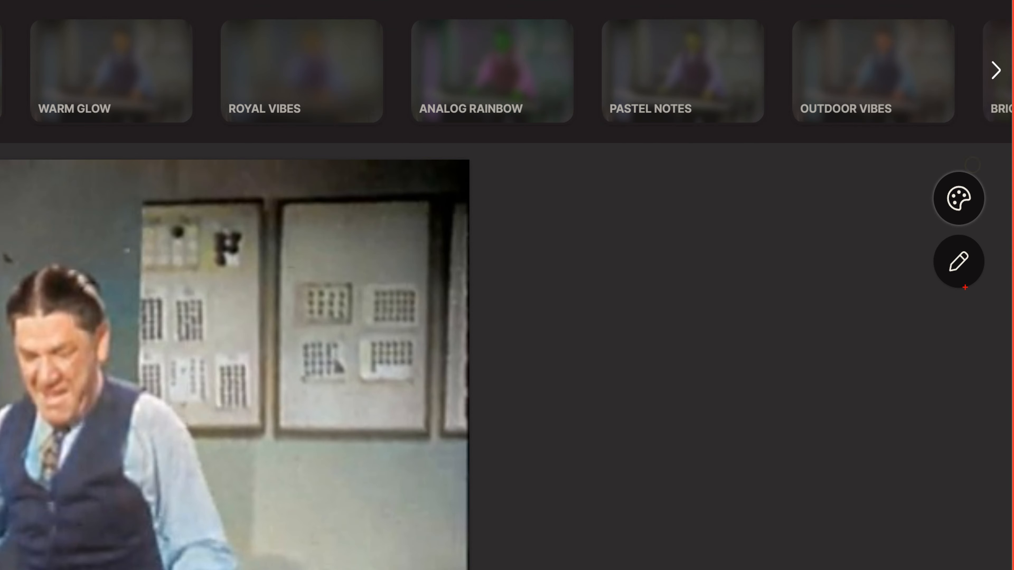
Replace the second frame's prompt with the copied actor prompt, colorize it, and download the free 577 x 433 version.
click(949, 267)
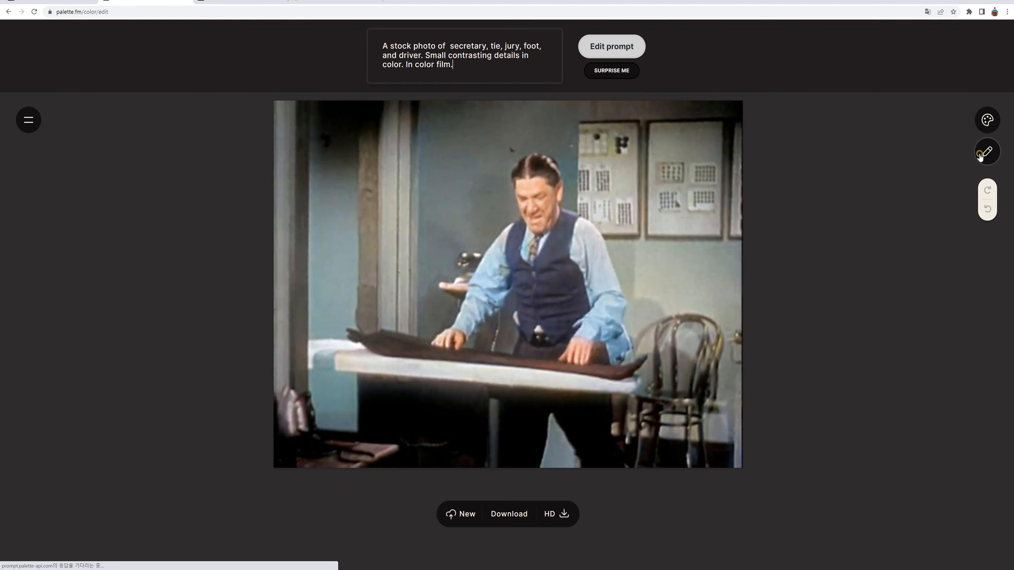
key(ctrl+a)
key(ctrl+v)
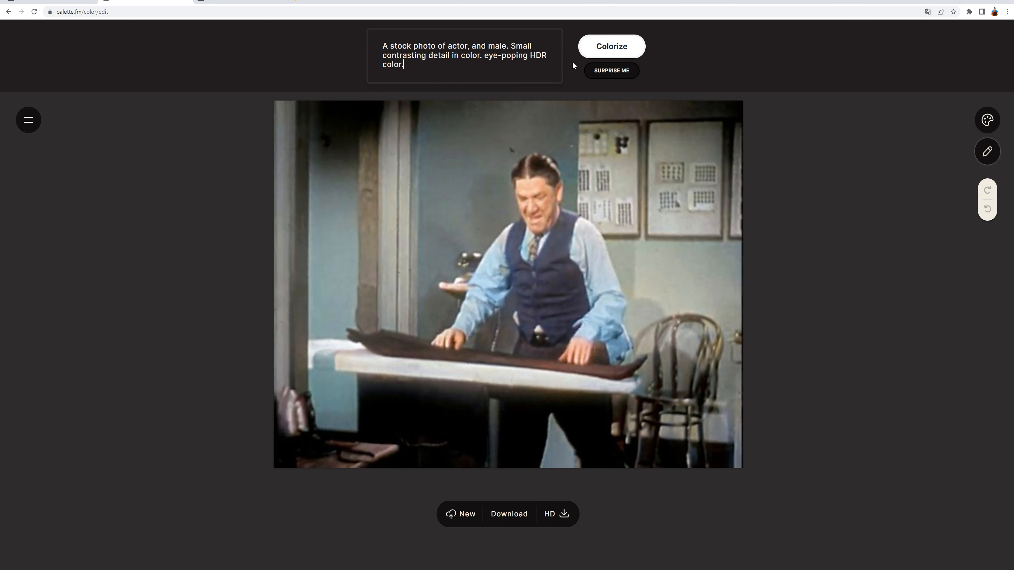
click(612, 48)
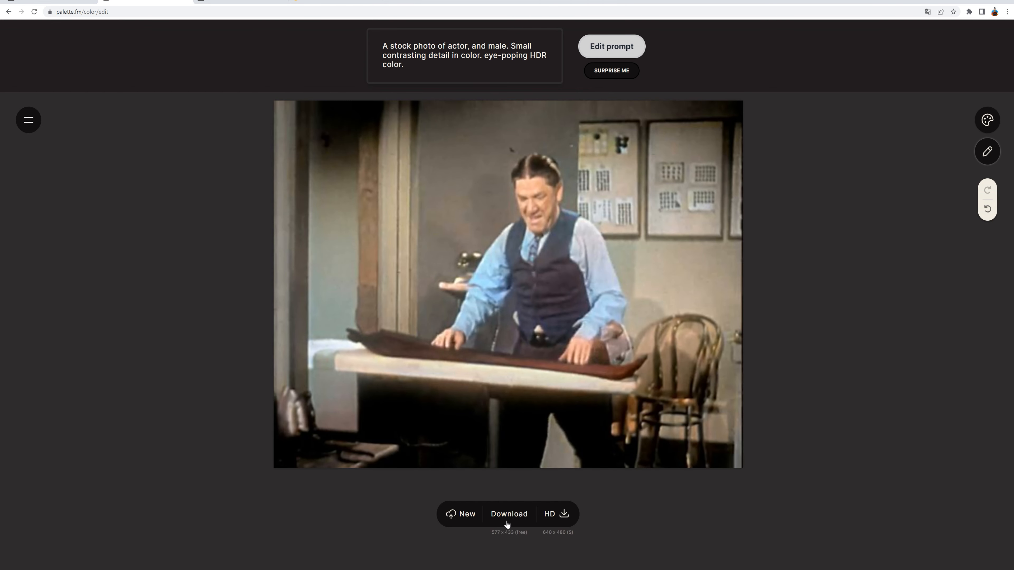
click(522, 514)
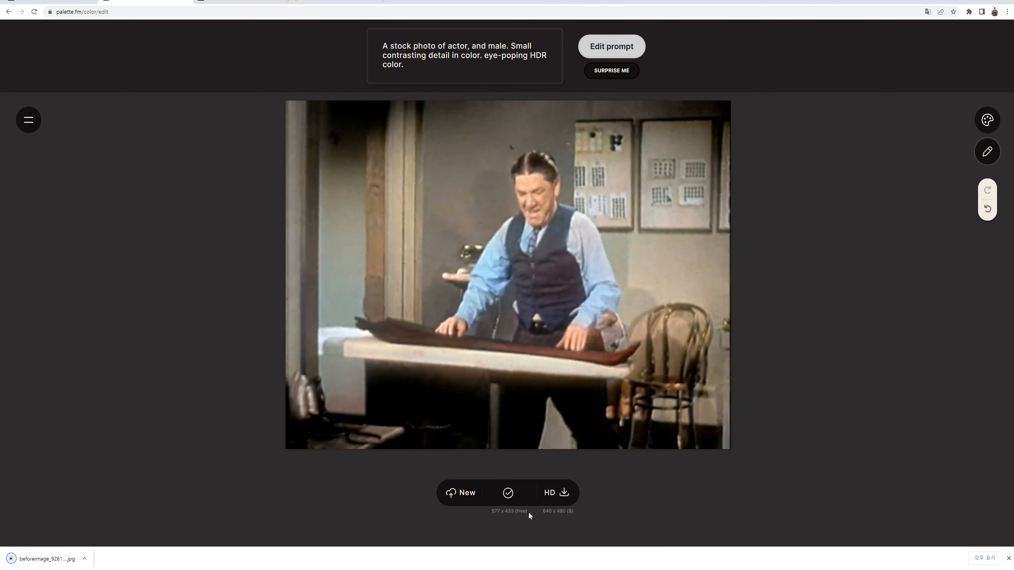
Upload beforeimage_9262 from the before_image folder as a new image to colorize.
click(467, 493)
click(435, 223)
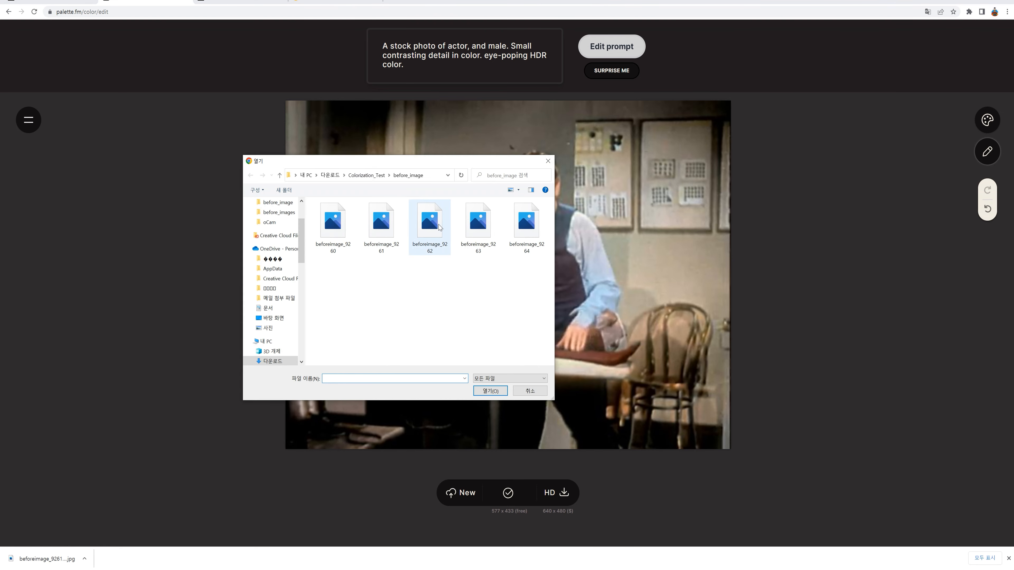
click(483, 391)
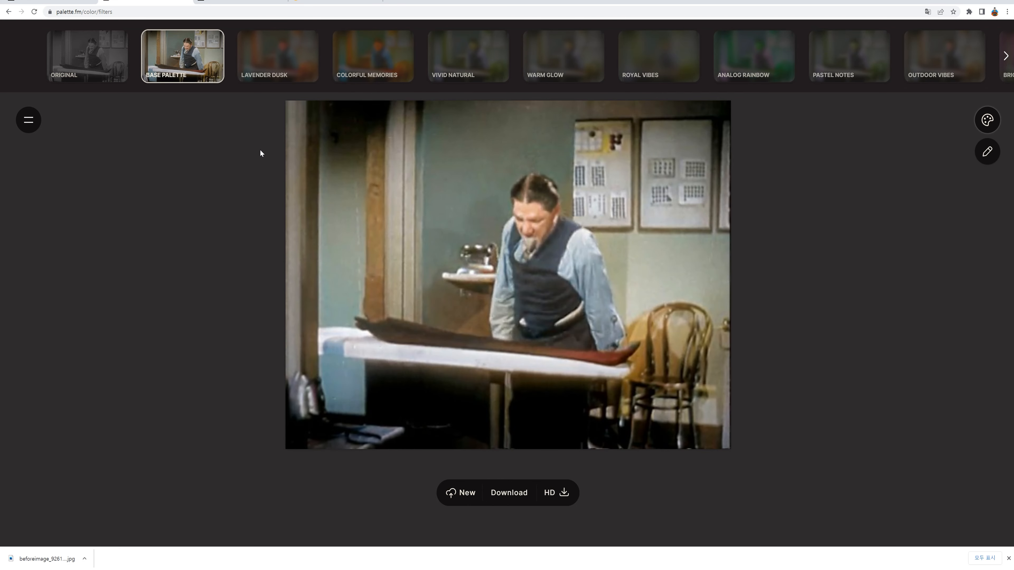
Replace the third frame's prompt with "A stock photo of actor, and male. Small contrasting detail in color. eye-poping HDR color." and colorize it.
click(987, 154)
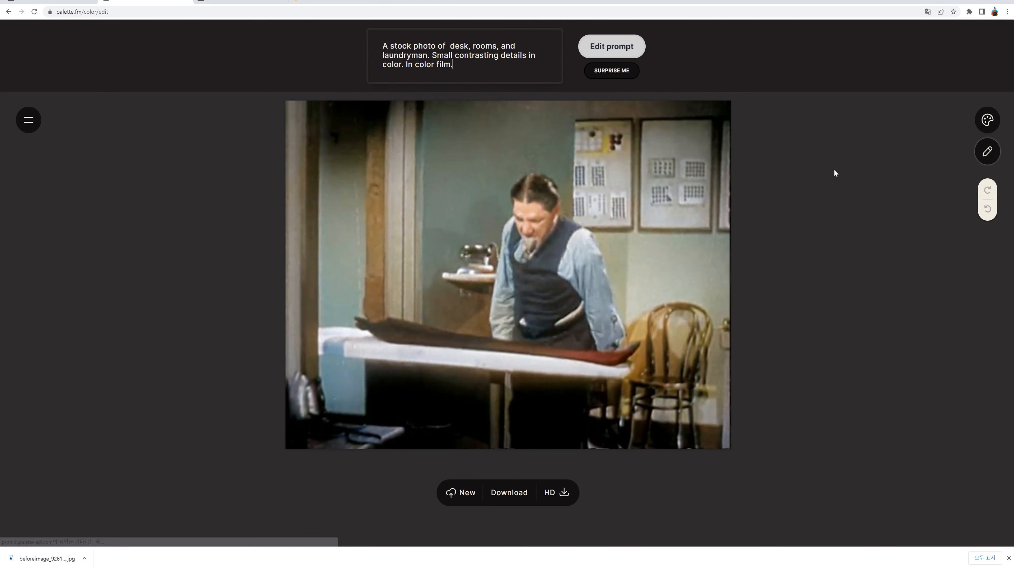
key(ctrl+a)
key(ctrl+f)
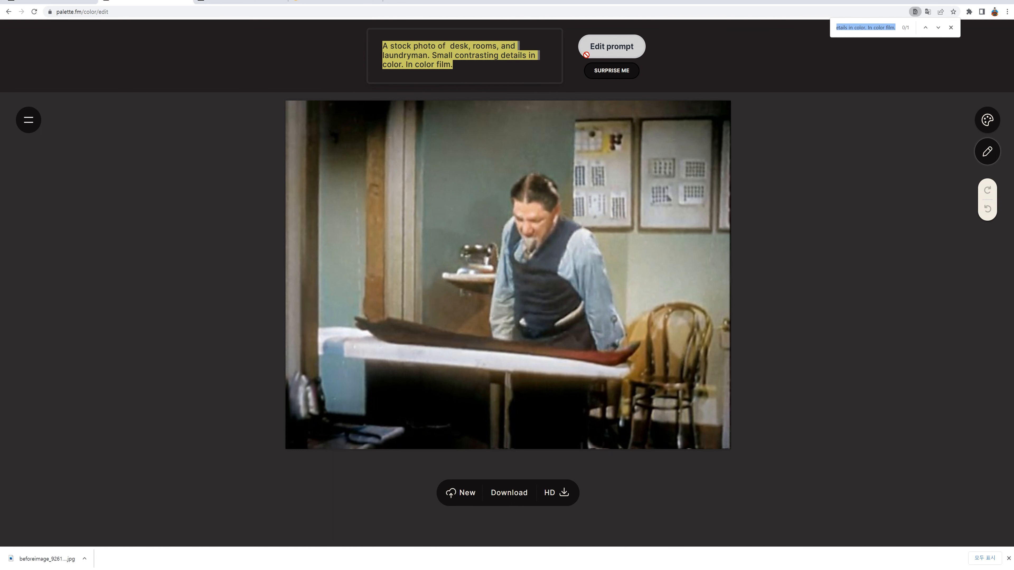
click(468, 63)
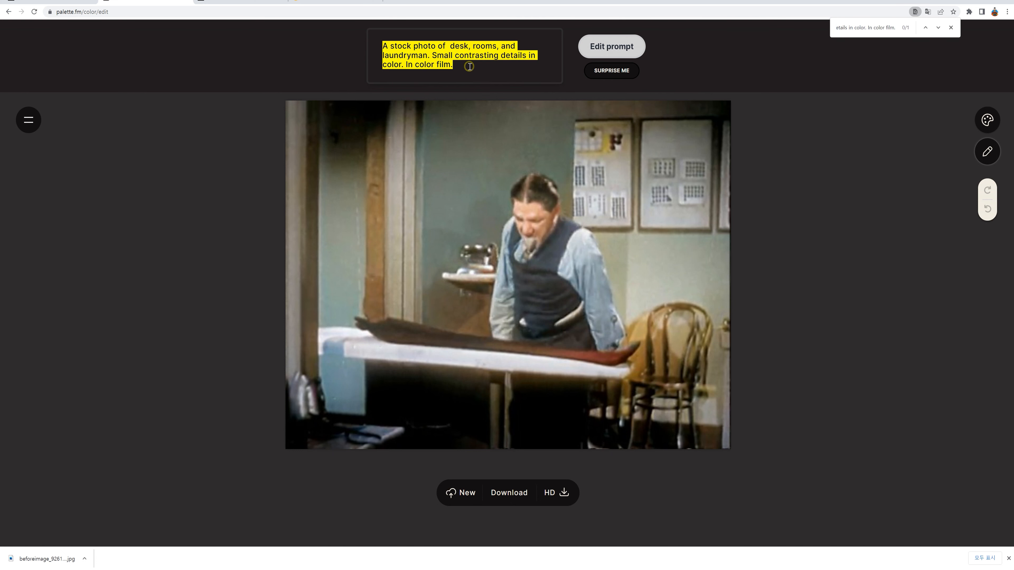
click(951, 28)
drag(457, 70, 356, 42)
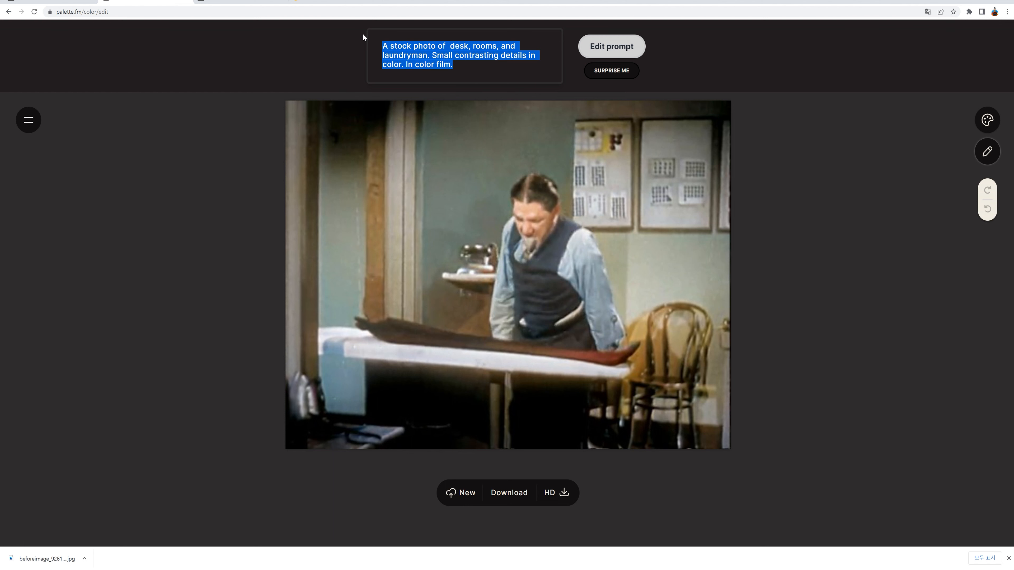
key(ctrl+v)
click(610, 51)
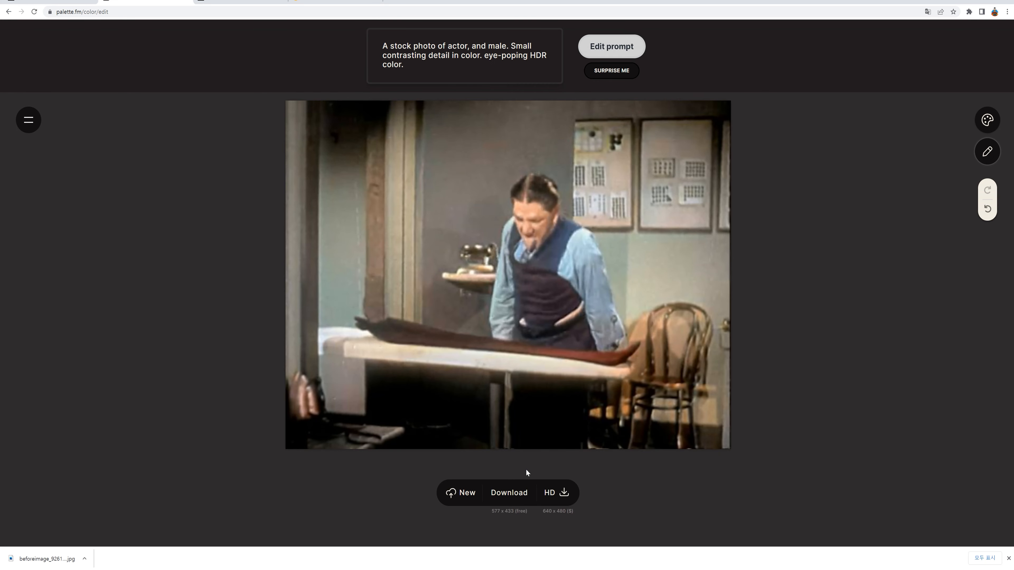
Download the colorized third frame in the free 577 x 433 size and upload beforeimage_9263 as a new image.
click(514, 494)
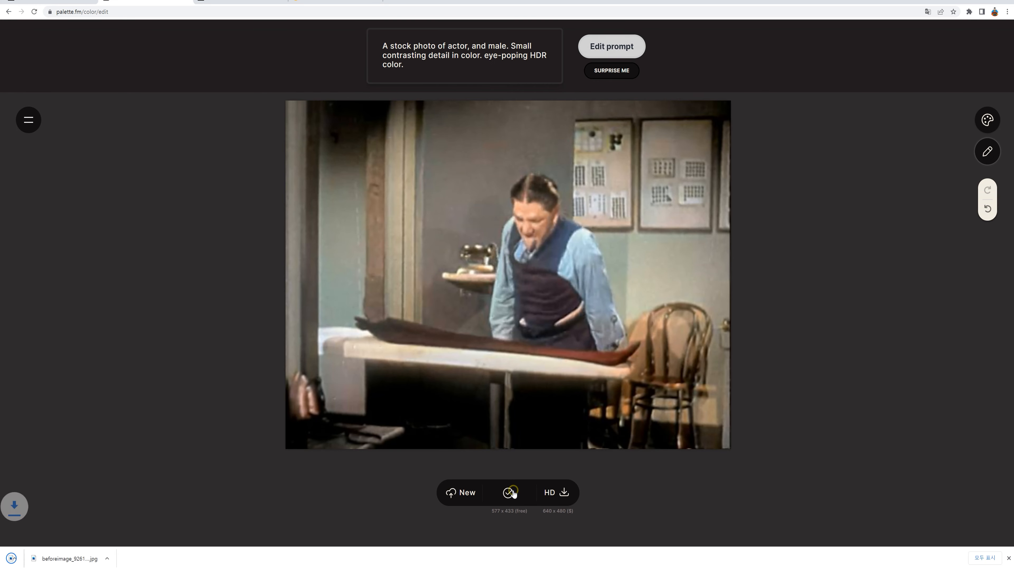
click(468, 493)
click(479, 229)
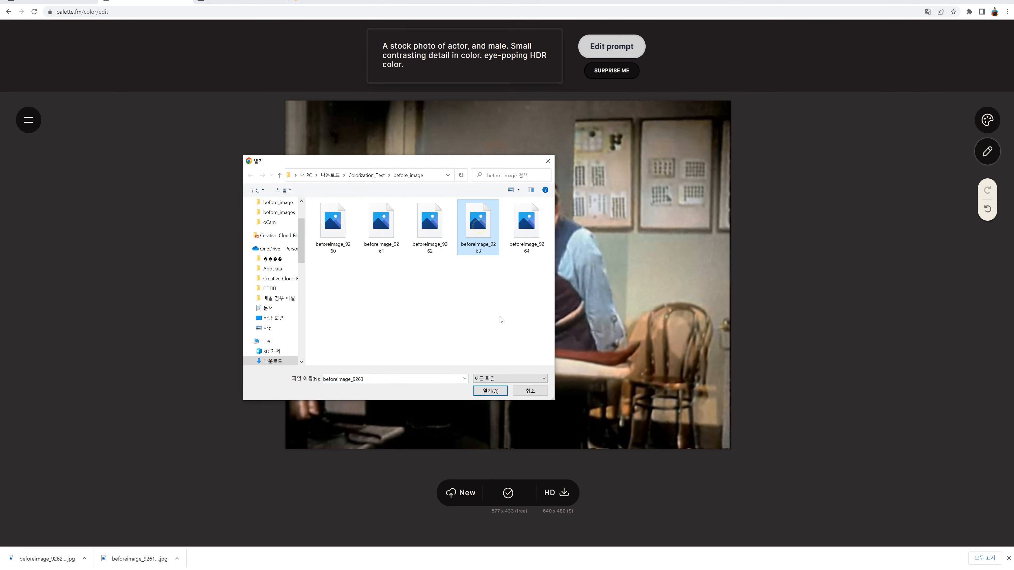
click(490, 391)
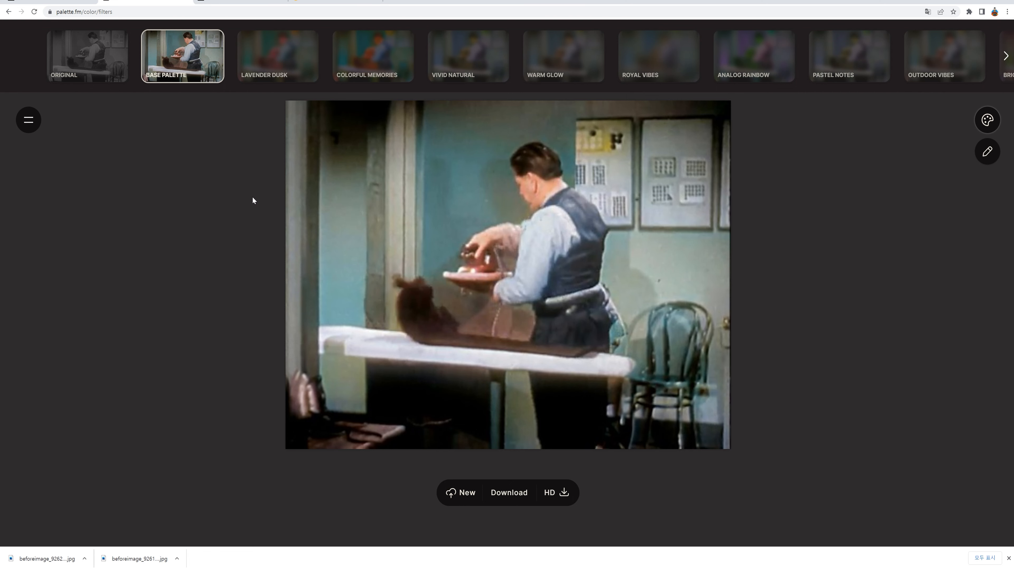
Replace the fourth frame's prompt with the copied actor prompt, colorize it, and download the free version.
click(988, 151)
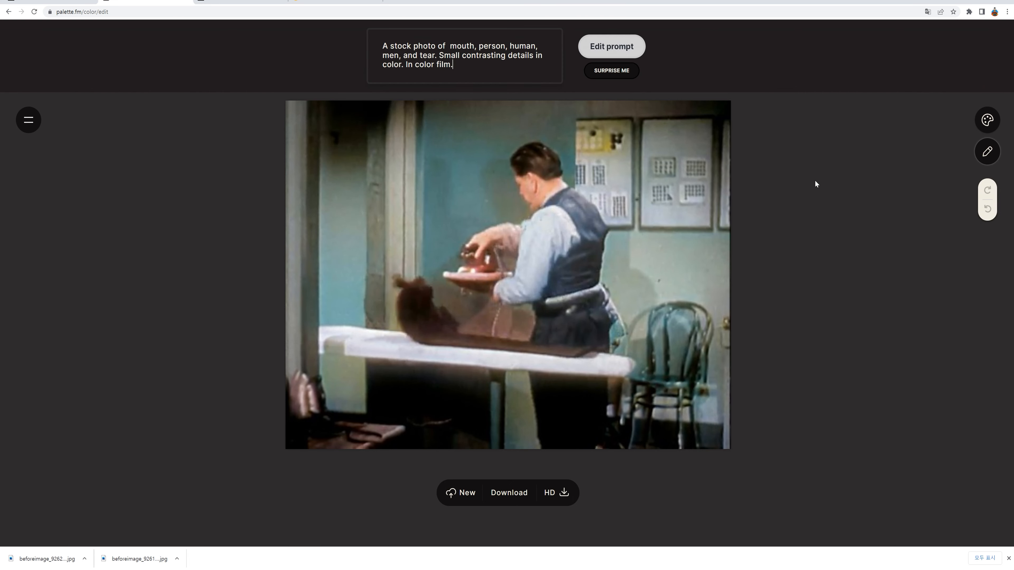
drag(471, 65, 321, 30)
key(ctrl+v)
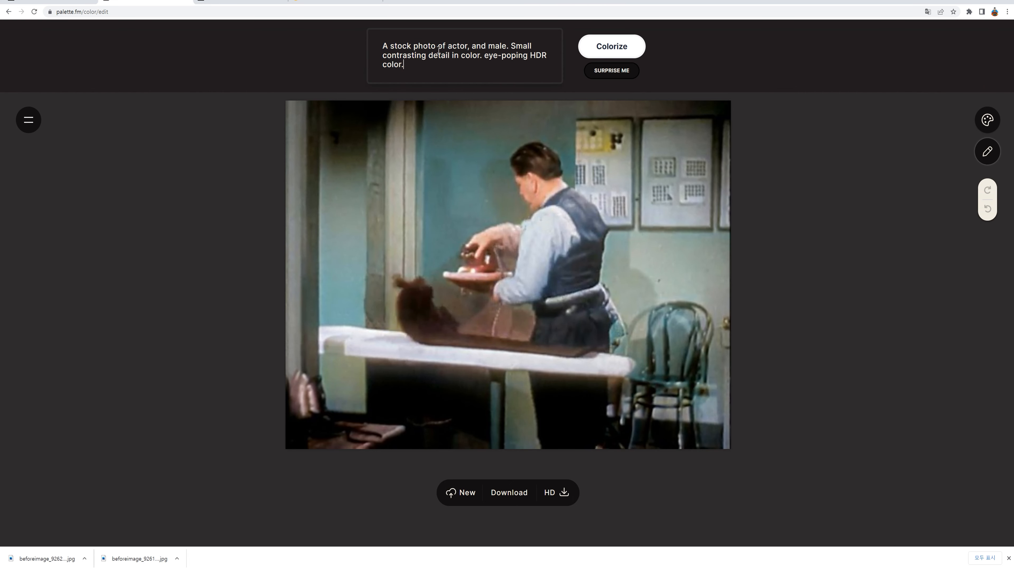
click(582, 46)
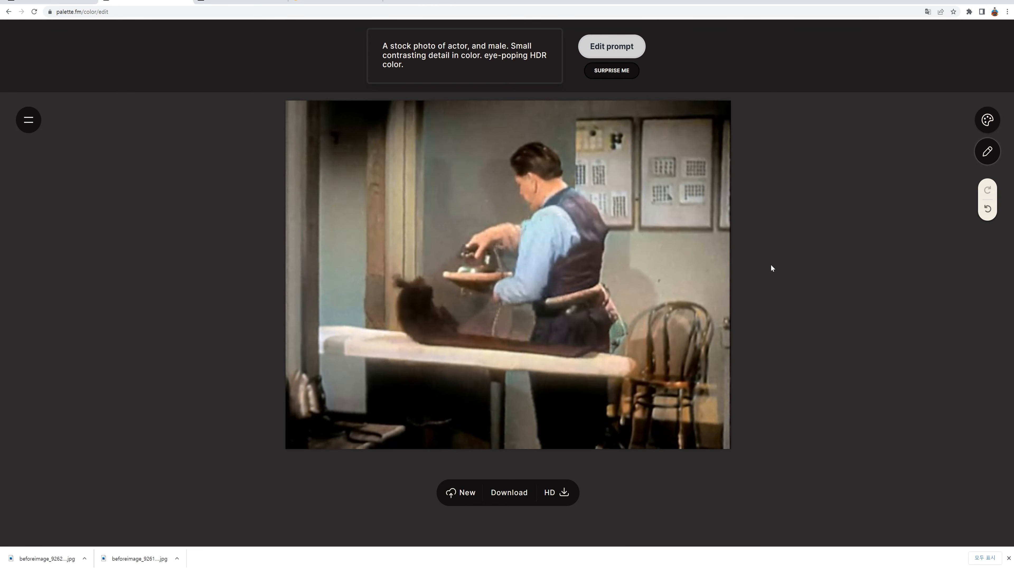
click(508, 493)
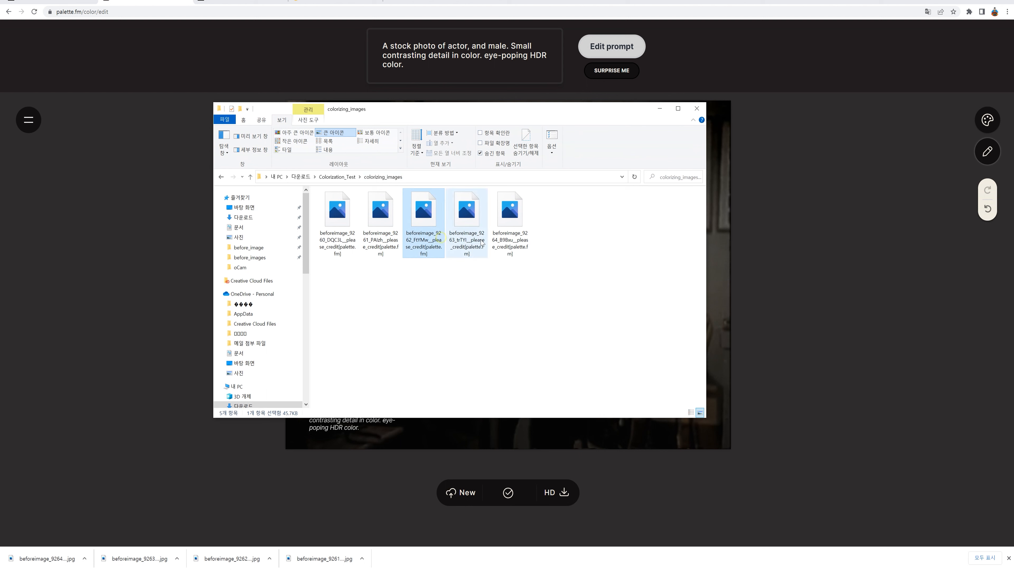
Check the downloaded colorized images in the colorizing_images folder and switch to Nuke.
click(529, 240)
click(338, 240)
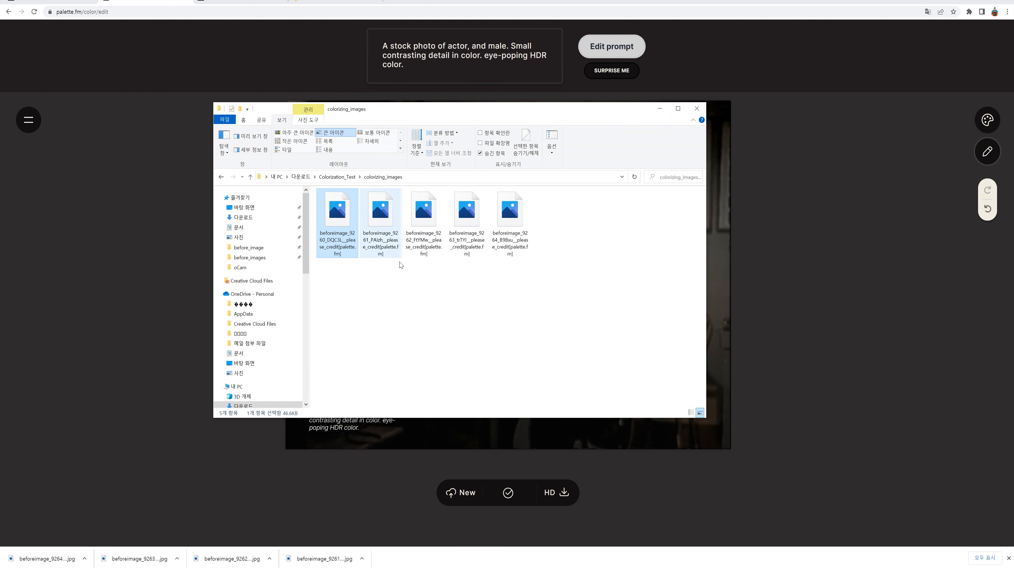
click(444, 569)
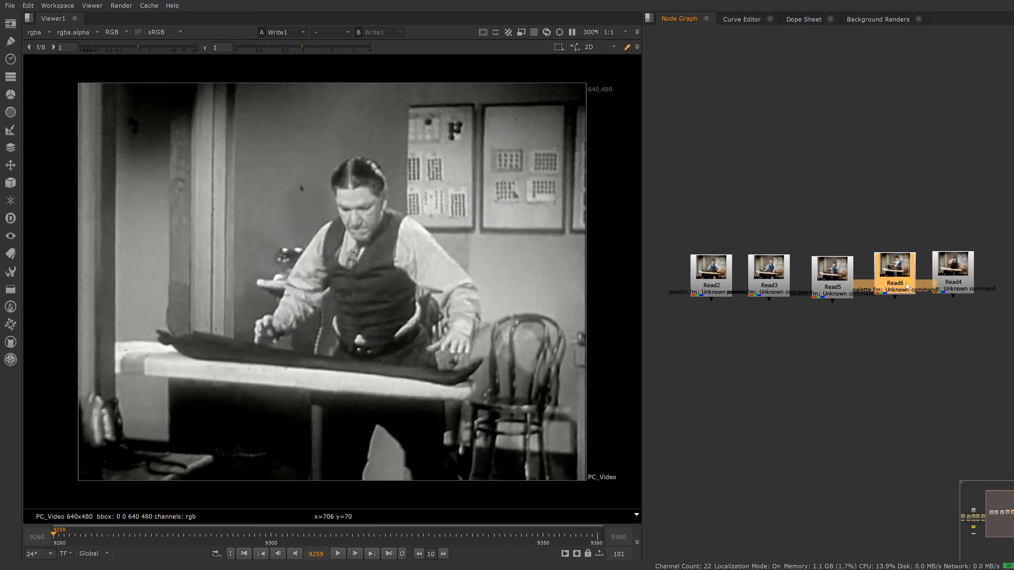
View the five colorized frames one after another in the viewer, in order from Read2 across to Read4.
click(722, 280)
key(1)
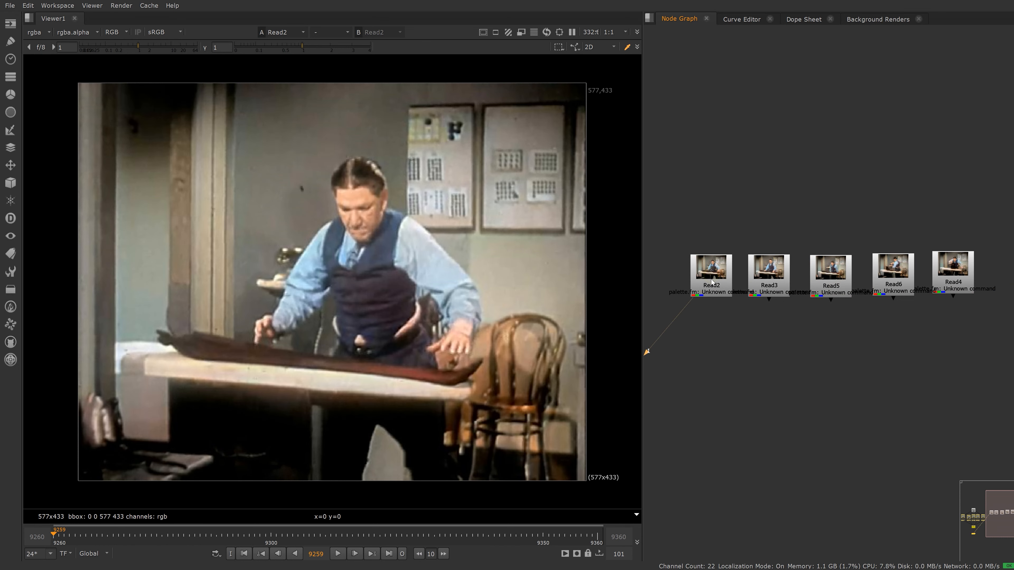
click(772, 280)
key(1)
click(832, 279)
key(1)
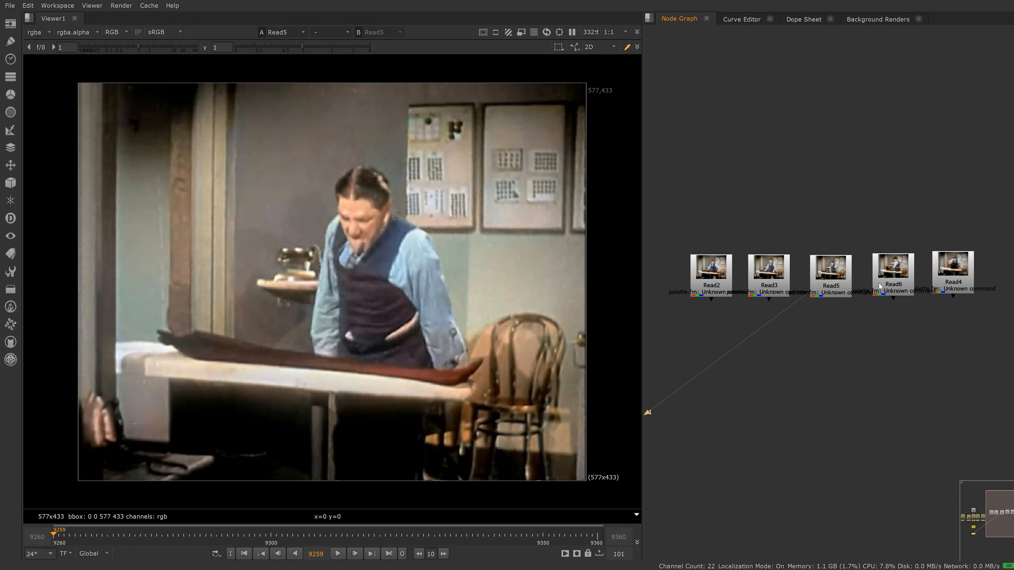
click(883, 281)
key(1)
click(935, 281)
key(1)
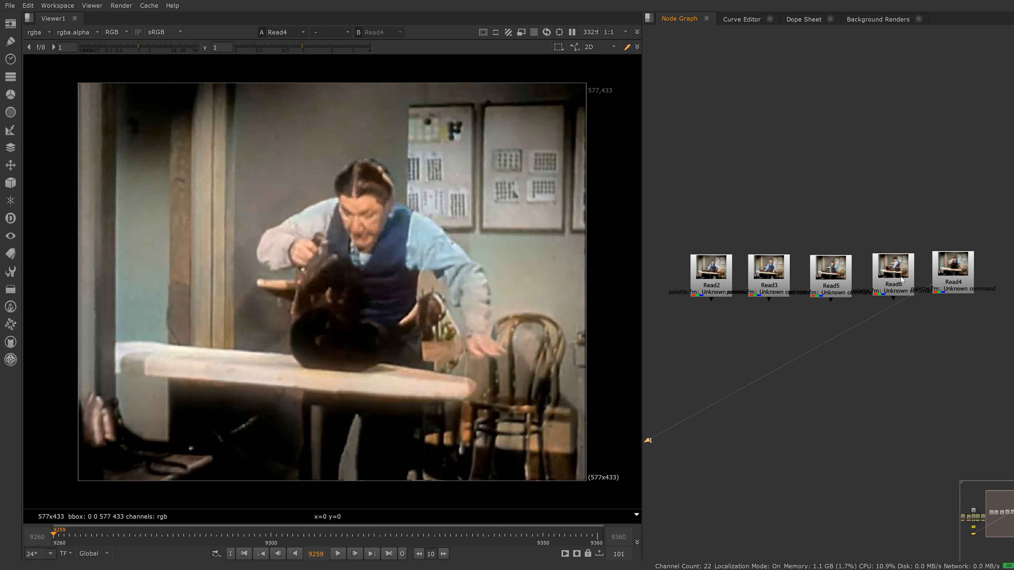
View the colorized frames in reverse order in the viewer, from Read6 through Read5 and Read3 to Read2.
click(893, 281)
key(1)
click(833, 280)
key(1)
click(771, 280)
key(1)
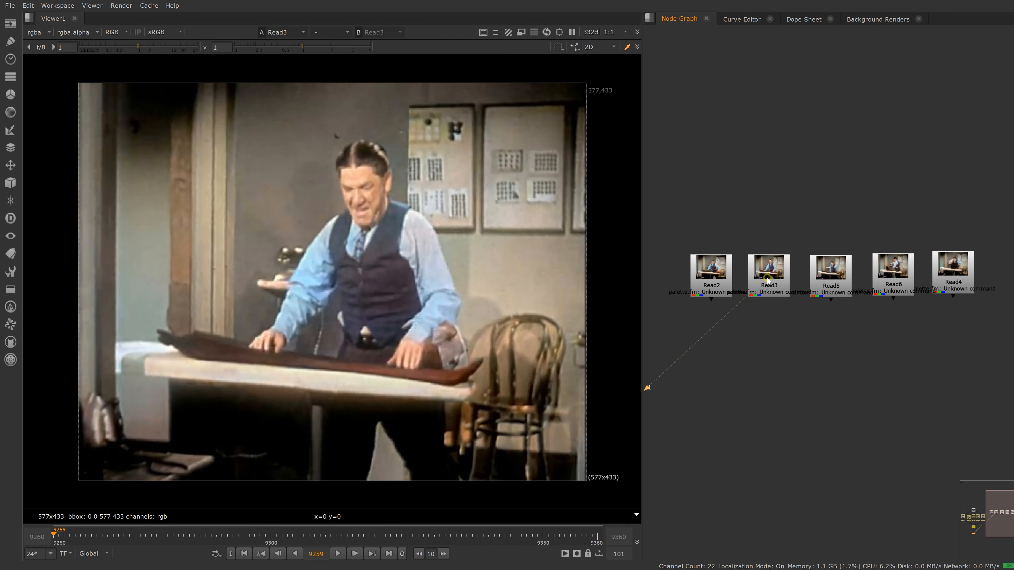
click(714, 279)
key(1)
Move the five colorized Read nodes beside the FrameHold tree and place the Viewer node between the two groups.
scroll(775, 287, down, 3)
middle_drag(743, 314, 844, 266)
scroll(830, 290, down, 1)
drag(787, 211, 940, 244)
drag(940, 247, 807, 268)
drag(775, 210, 963, 266)
drag(947, 248, 951, 274)
middle_drag(917, 300, 898, 313)
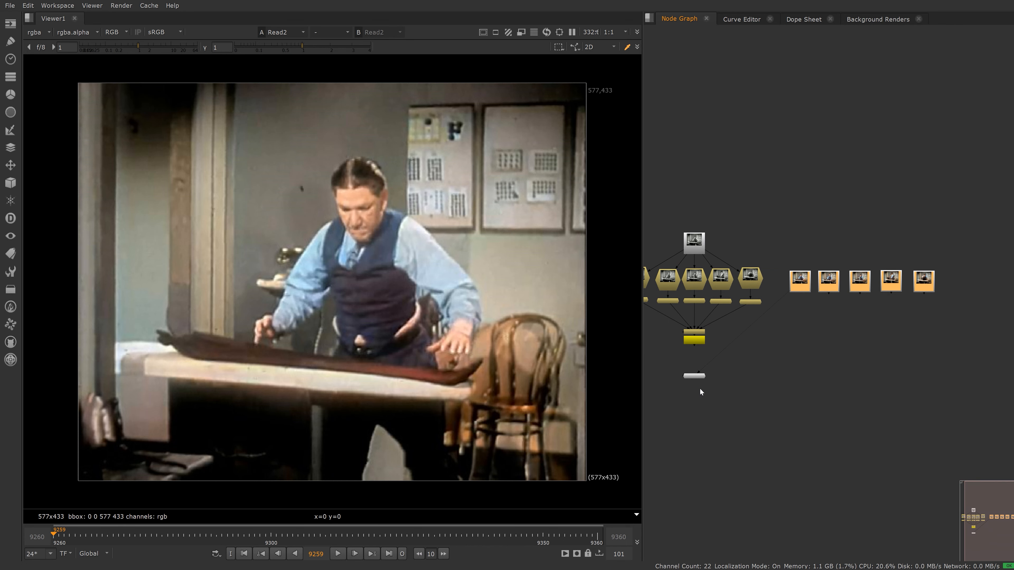
drag(695, 376, 767, 381)
scroll(772, 338, up, 2)
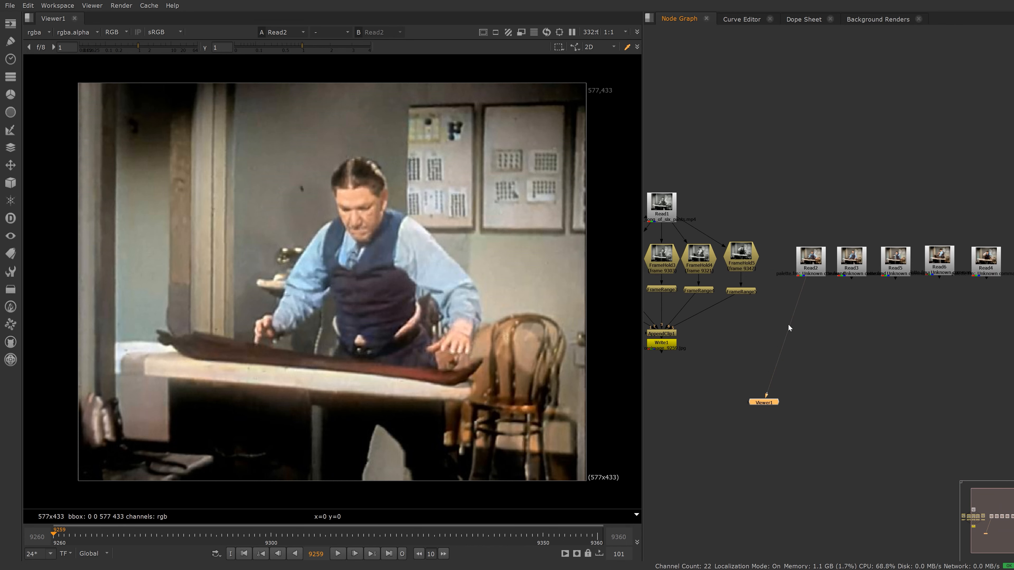
middle_drag(788, 324, 858, 333)
Duplicate the original branch's five FrameRange nodes and AppendClip node and place the copies under the colorized Read nodes.
drag(859, 298, 653, 353)
scroll(779, 321, up, 3)
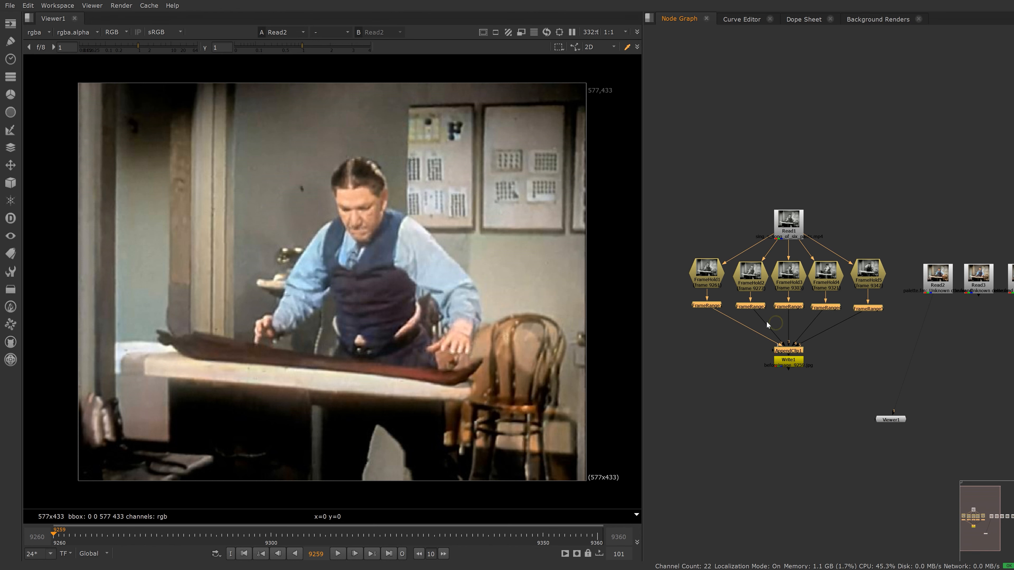
middle_drag(836, 350, 747, 381)
scroll(779, 359, down, 3)
key(ctrl+c)
key(ctrl+v)
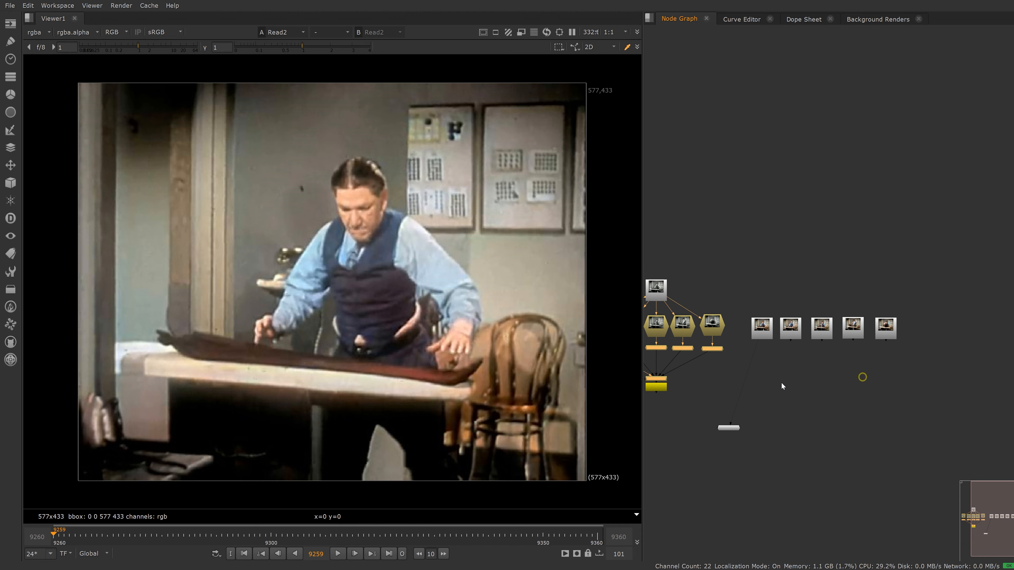
drag(779, 384, 878, 359)
click(897, 374)
scroll(864, 374, up, 3)
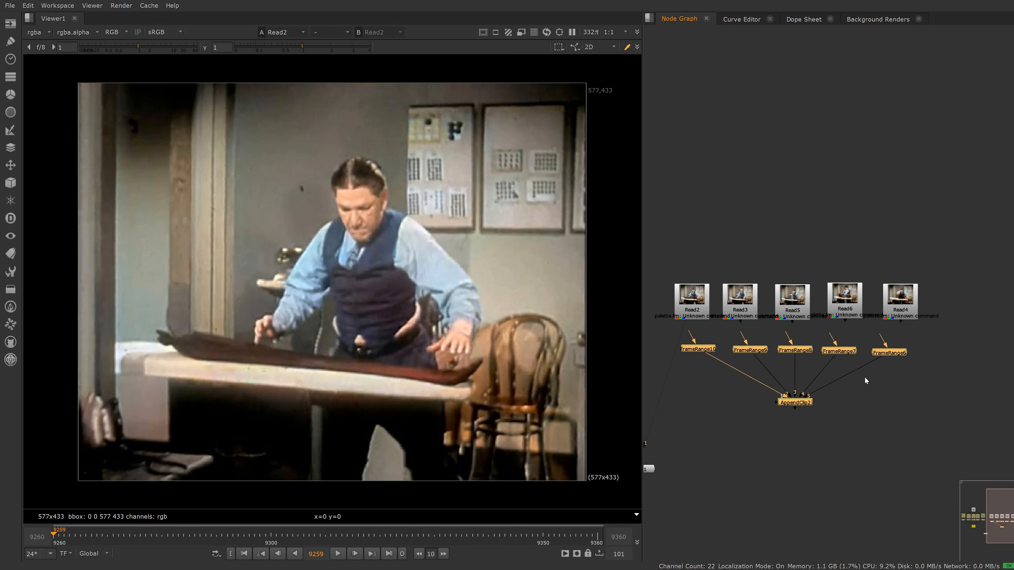
Connect each of the five copied FrameRange nodes to the colorized Read node above it.
drag(694, 338, 702, 327)
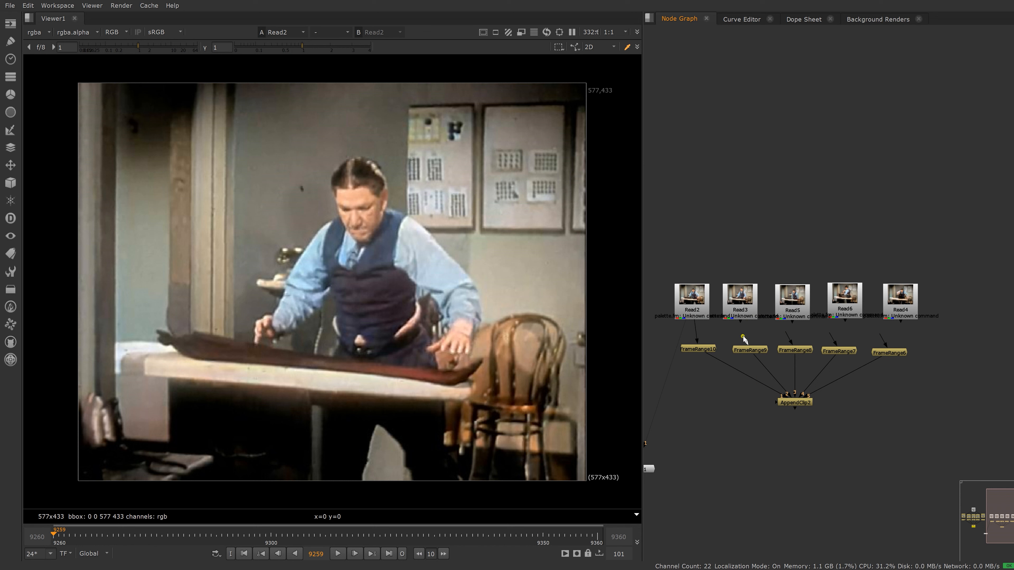
drag(829, 333, 844, 300)
drag(885, 334, 900, 306)
Tidy the colorized branch's layout beside the original branch and remove the Write1 node from under AppendClip1.
scroll(878, 359, down, 4)
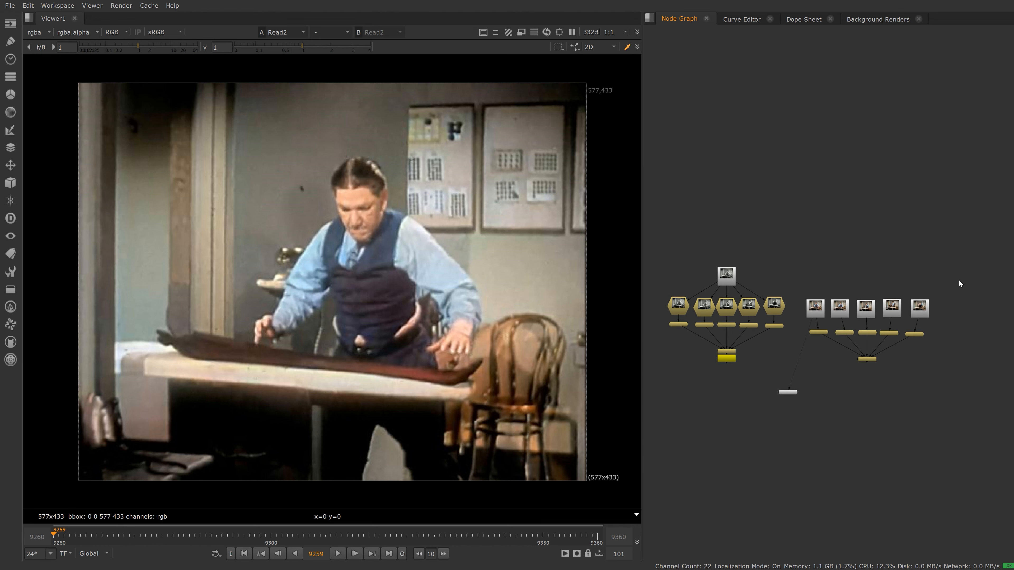
drag(958, 279, 793, 385)
drag(865, 363, 861, 360)
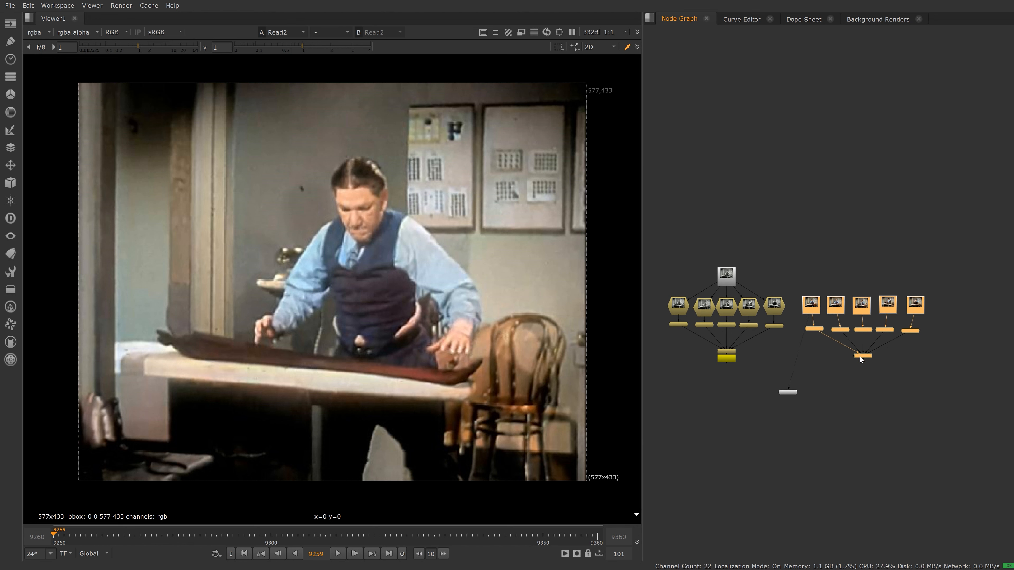
click(892, 366)
drag(815, 305, 837, 304)
drag(733, 361, 727, 377)
scroll(728, 375, up, 4)
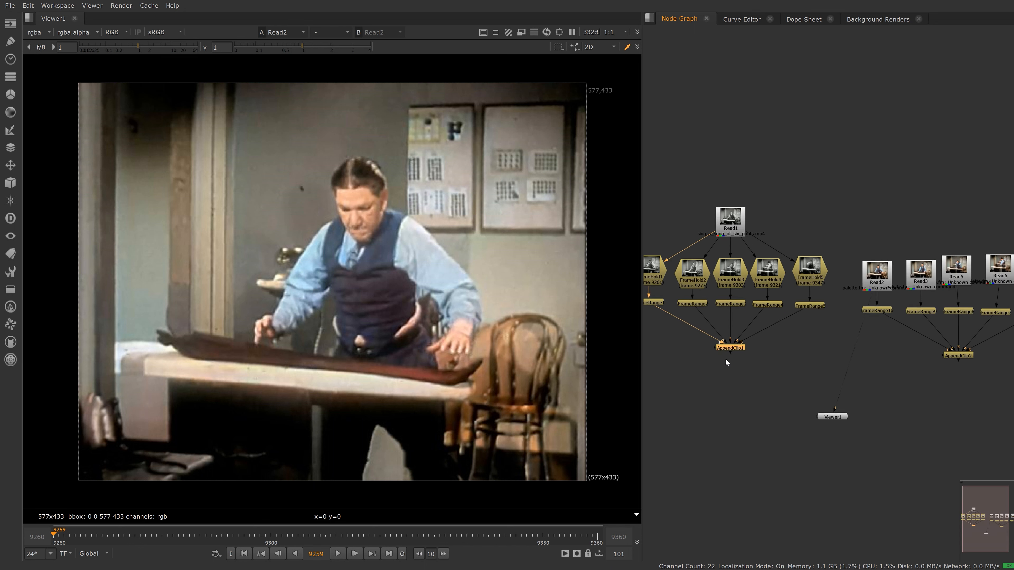
Load AppendClip1 and AppendClip2 into viewer inputs 1 and 2 and compare them with a wipe.
click(695, 354)
key(1)
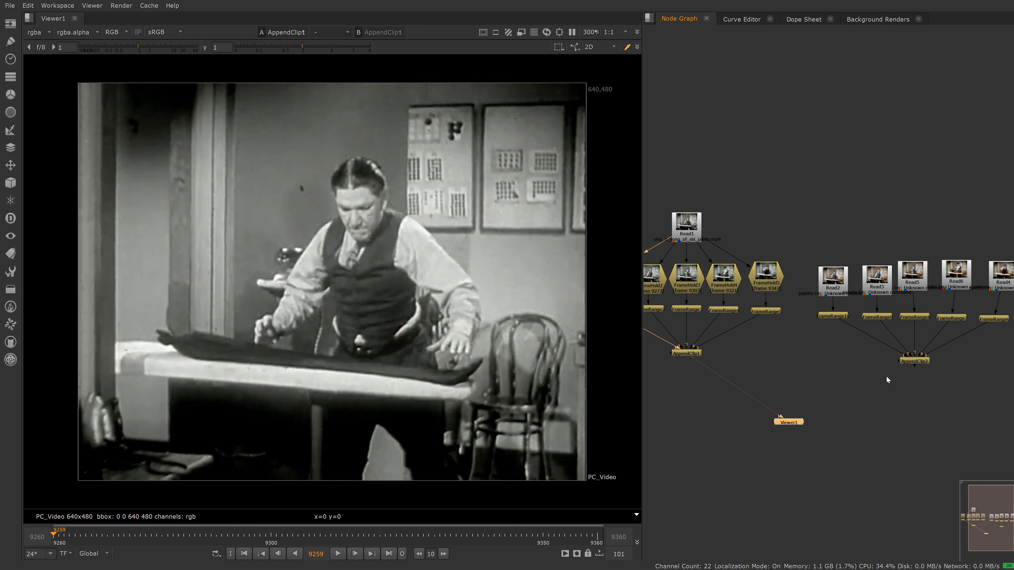
click(913, 361)
key(2)
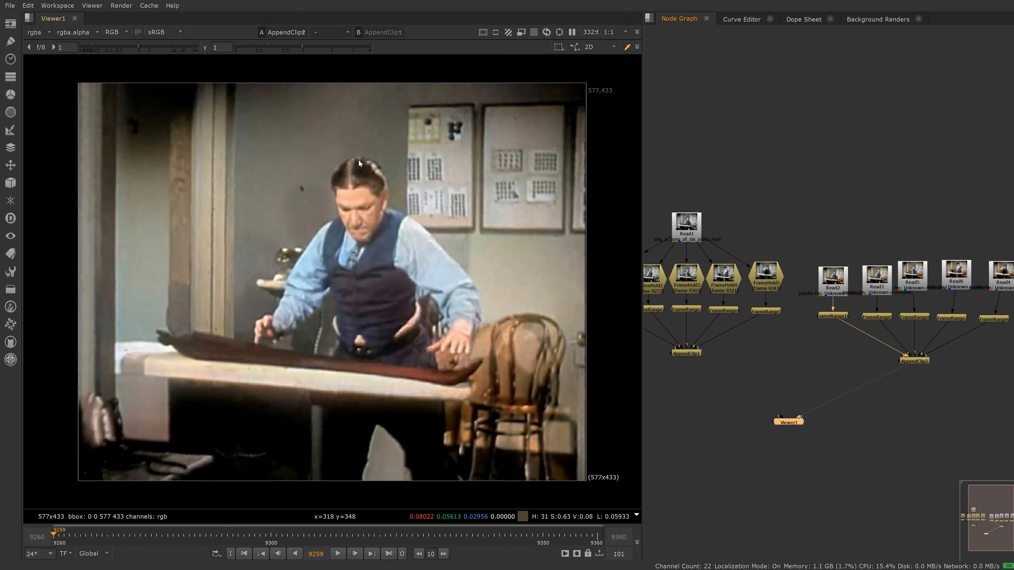
key(w)
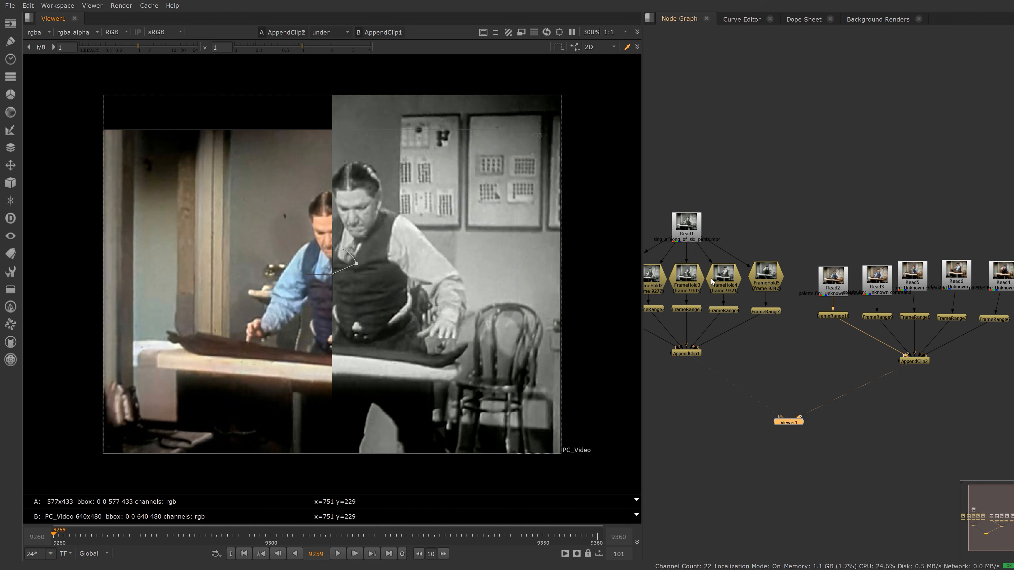
View Read2 and FrameHold3 in turn to compare the format of the colorized and original frames.
middle_drag(711, 279, 735, 291)
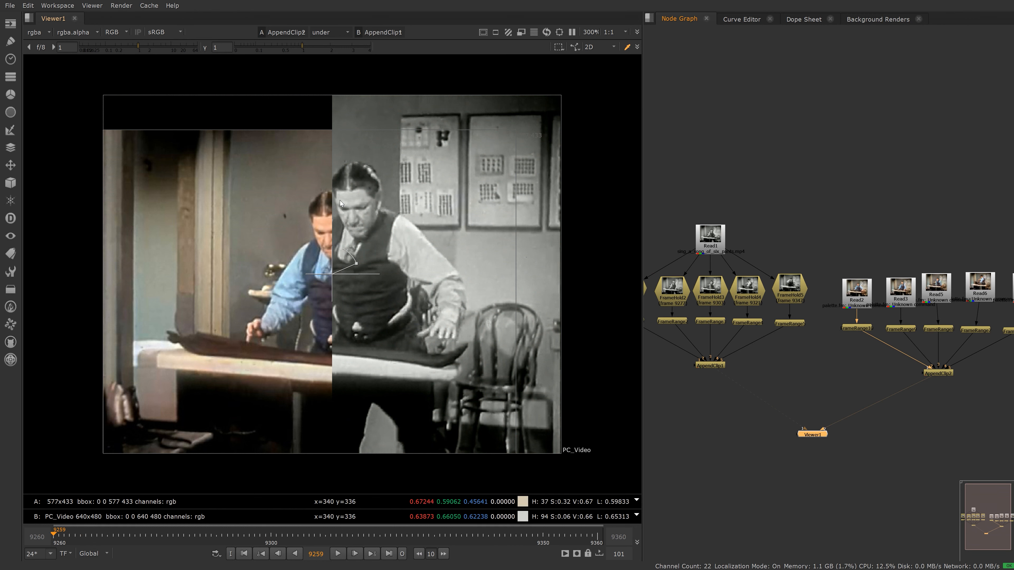
click(859, 303)
key(1)
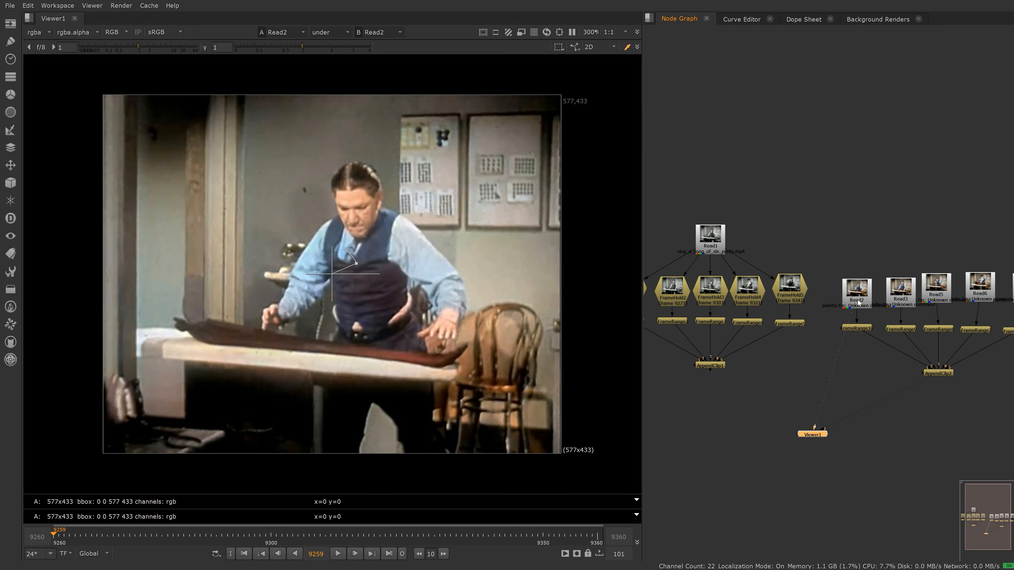
click(703, 289)
key(1)
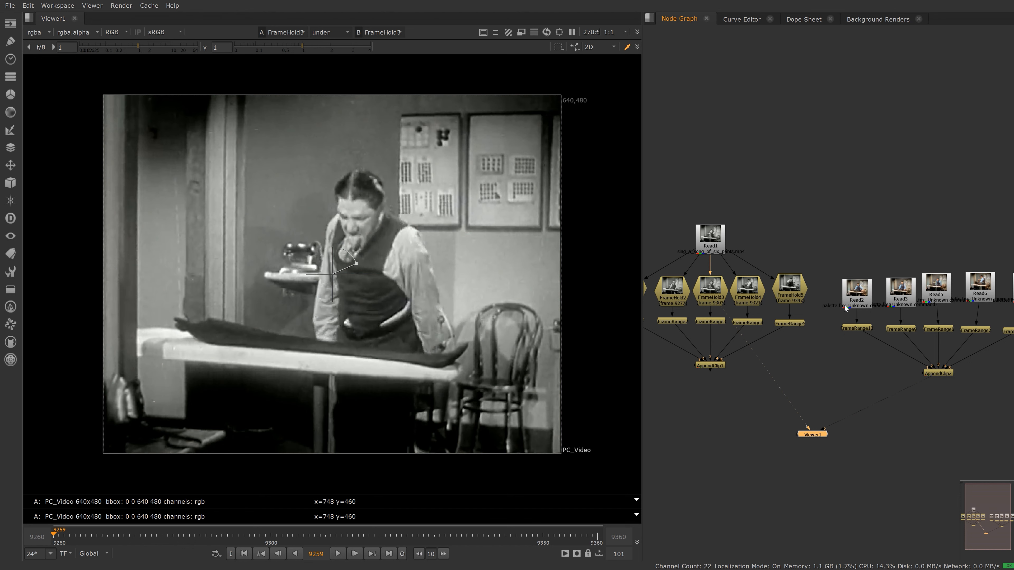
middle_drag(849, 310, 819, 326)
click(831, 321)
key(1)
Add a Reformat node under the Read2 node with its output format set to PC_Video 640x480.
drag(830, 322, 829, 311)
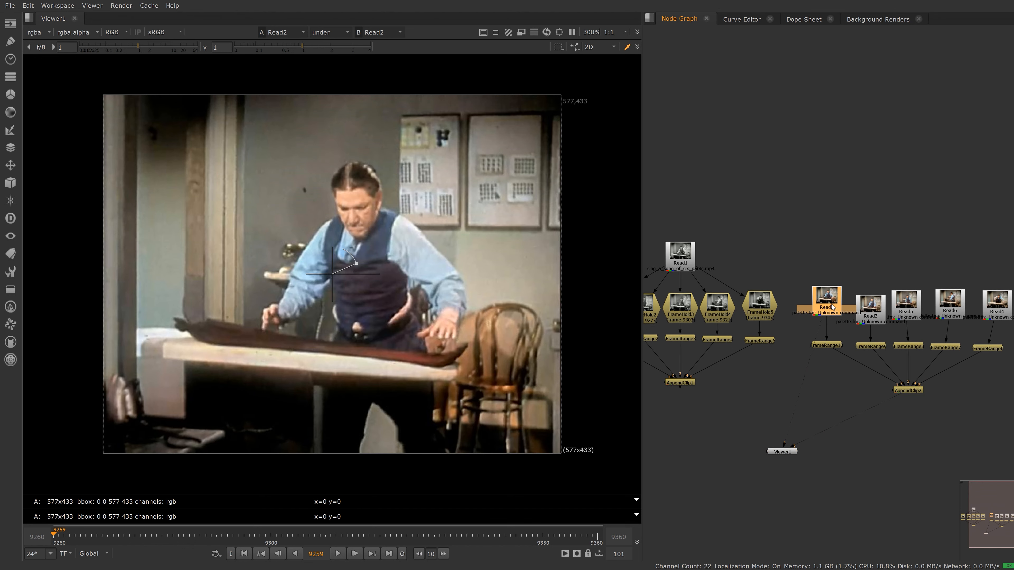
key(Tab)
text(refor)
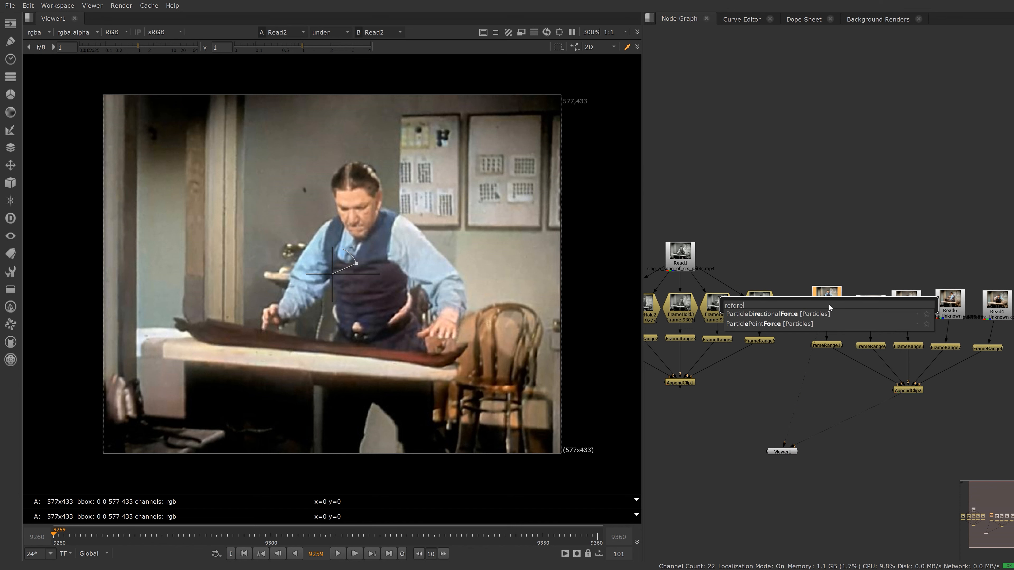
text(ma)
key(Return)
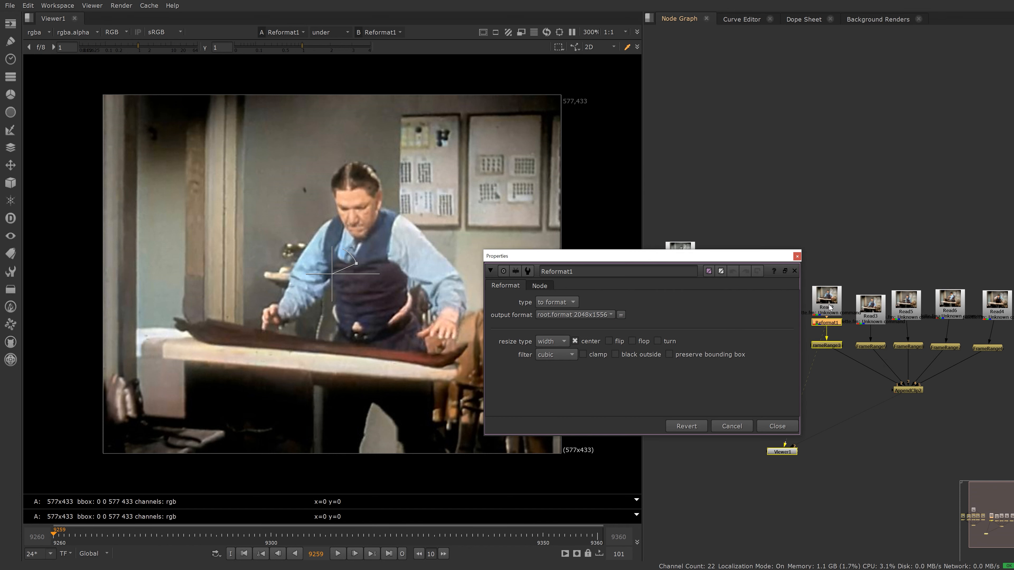
click(598, 316)
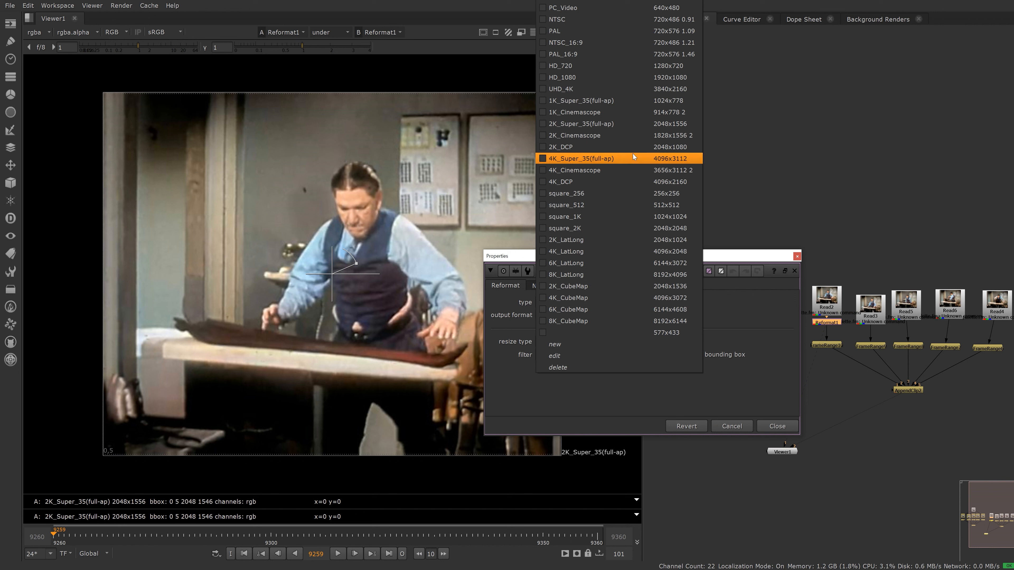
click(657, 9)
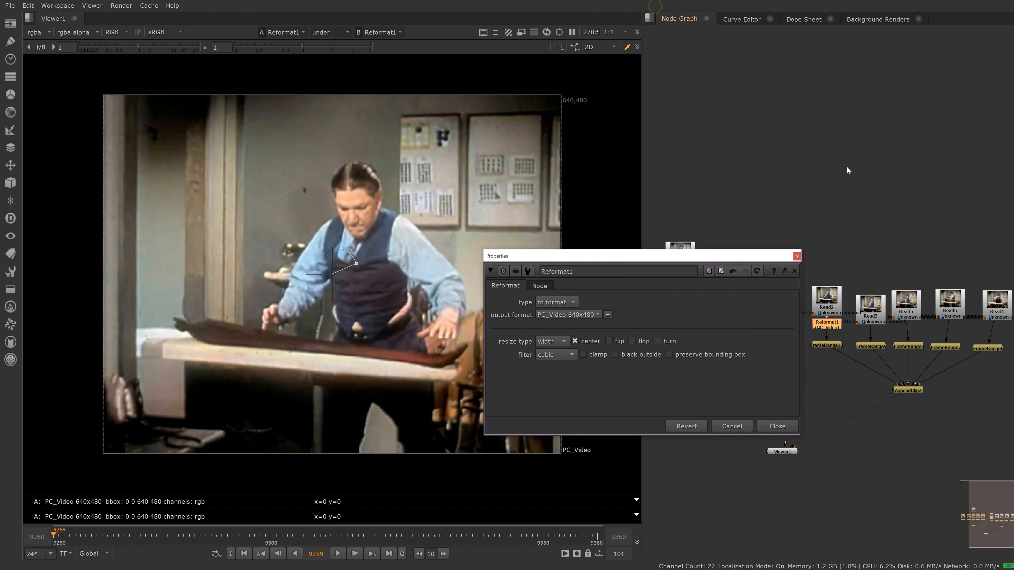
click(797, 256)
Duplicate the PC_Video Reformat node into the Read3 and Read5 branches and delete the stray Read copy.
middle_drag(904, 271, 808, 255)
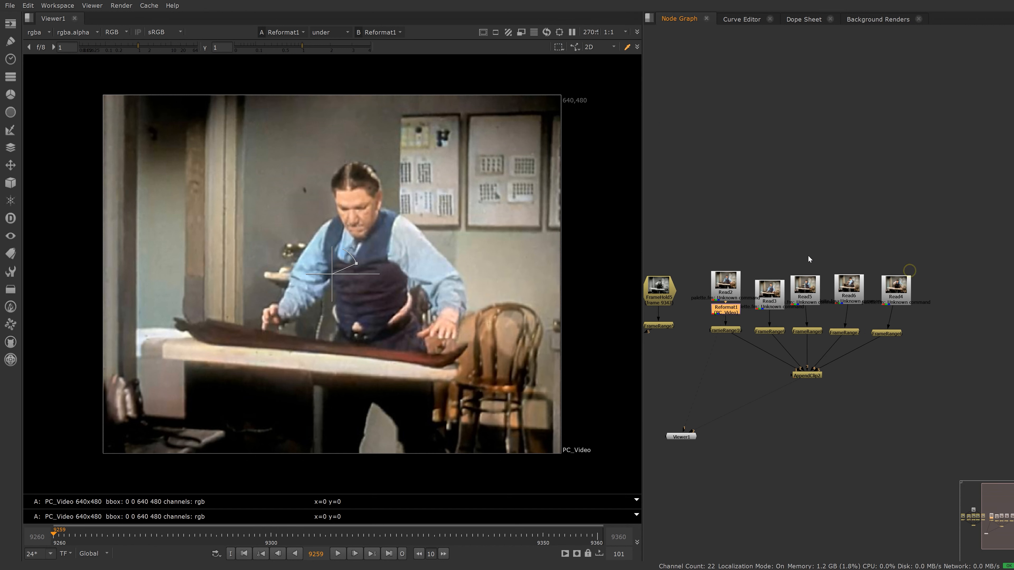
drag(771, 294, 803, 296)
click(734, 309)
key(alt+c)
click(803, 298)
key(alt+c)
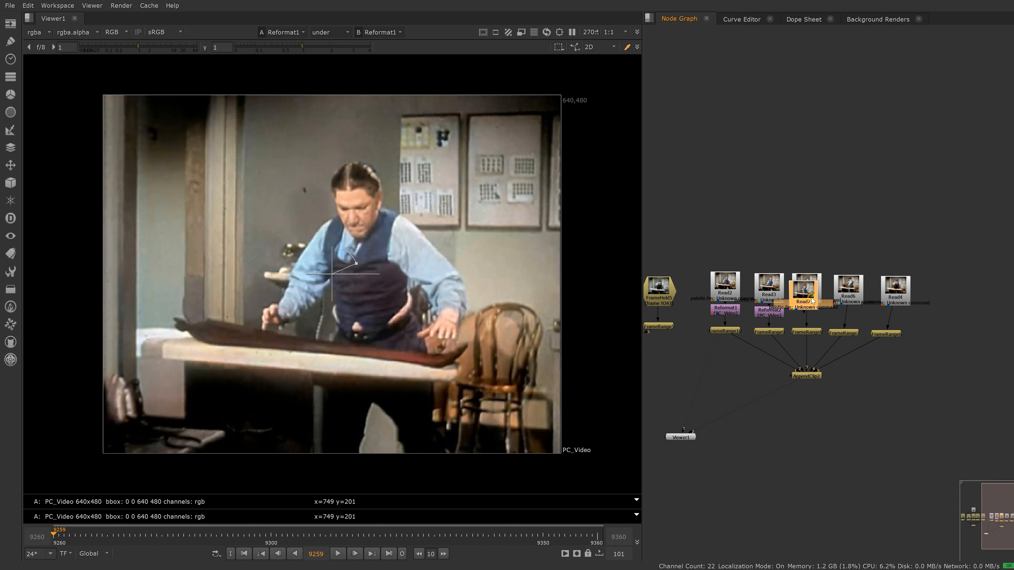
key(Delete)
click(780, 313)
key(alt+c)
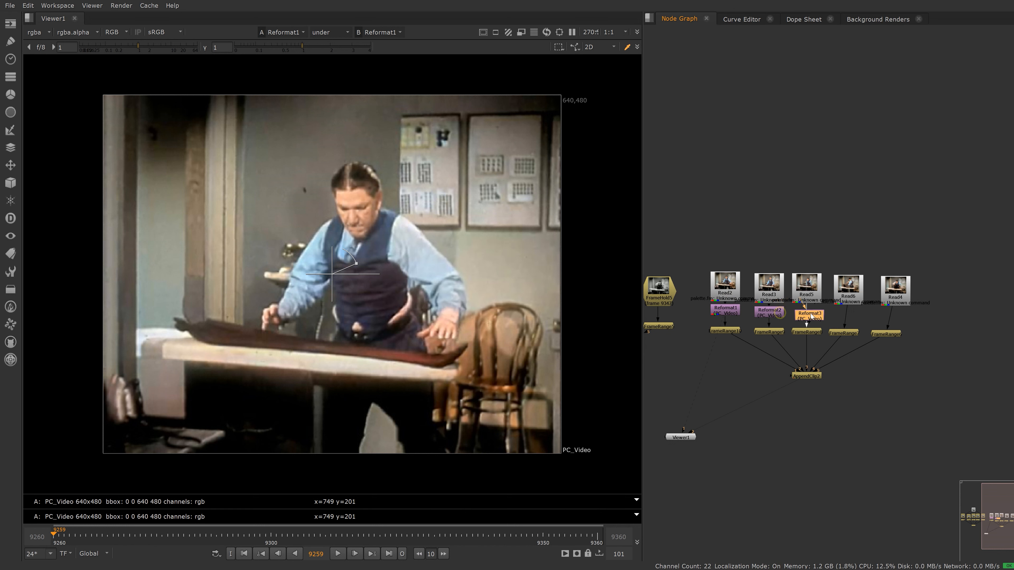
Duplicate the PC_Video Reformat node into the Read6 and Read4 branches.
drag(781, 315, 896, 316)
click(857, 295)
key(alt+c)
click(843, 312)
key(alt+c)
Compare AppendClip1 with AppendClip2 across the viewer wipe and step through the frames to check their alignment.
click(806, 376)
middle_drag(742, 401, 787, 416)
click(661, 376)
key(1)
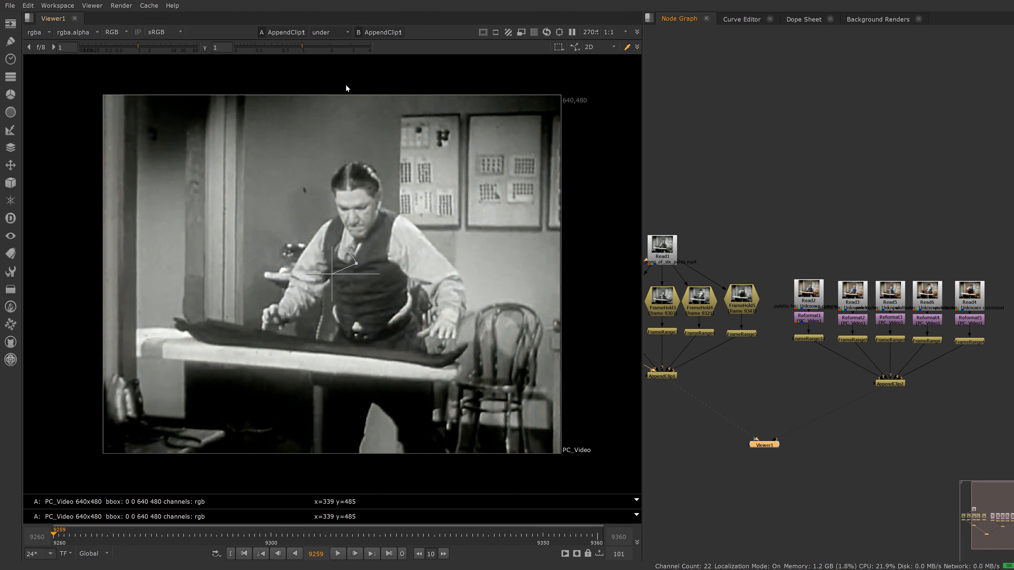
click(383, 32)
click(385, 55)
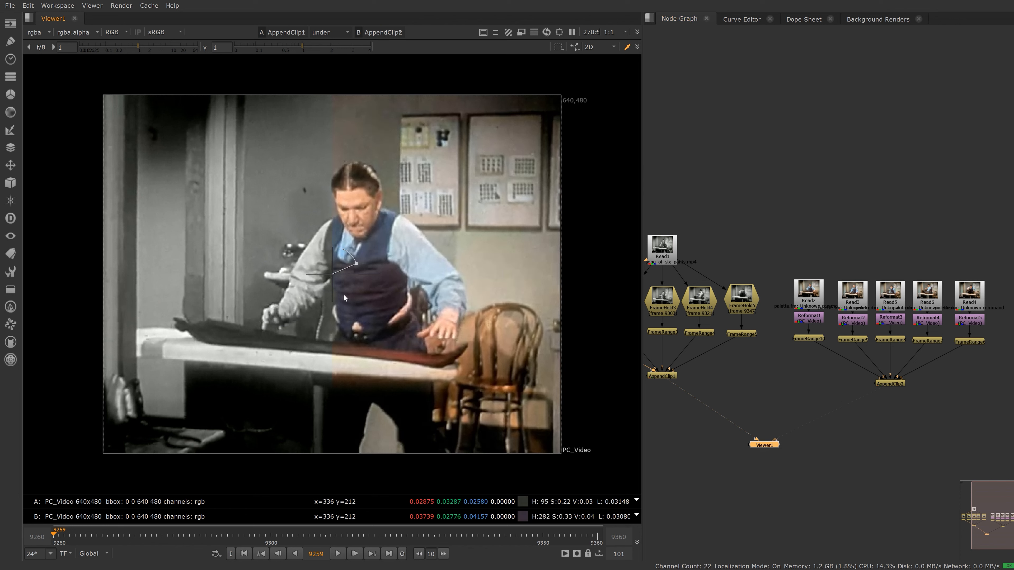
drag(332, 274, 348, 299)
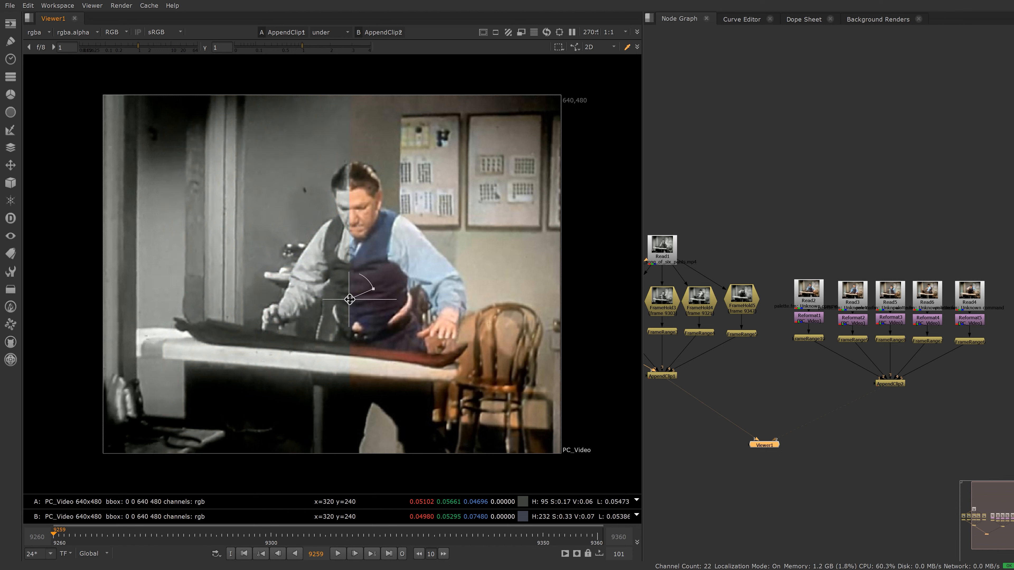
key(Right)
key(Right)
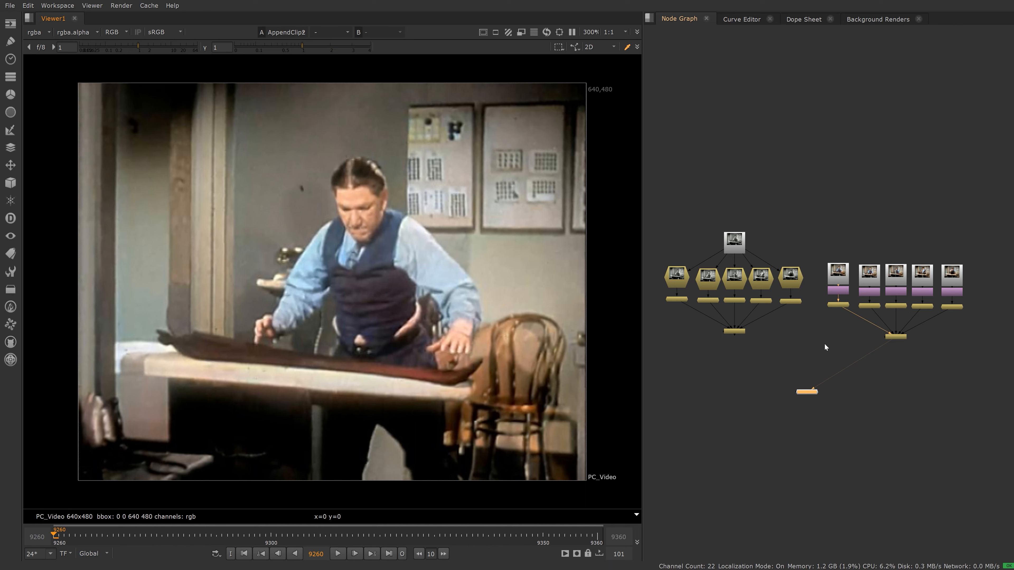
Create a CopyCat node between and below the two AppendClip nodes and close its properties.
scroll(814, 347, up, 3)
click(790, 376)
key(Tab)
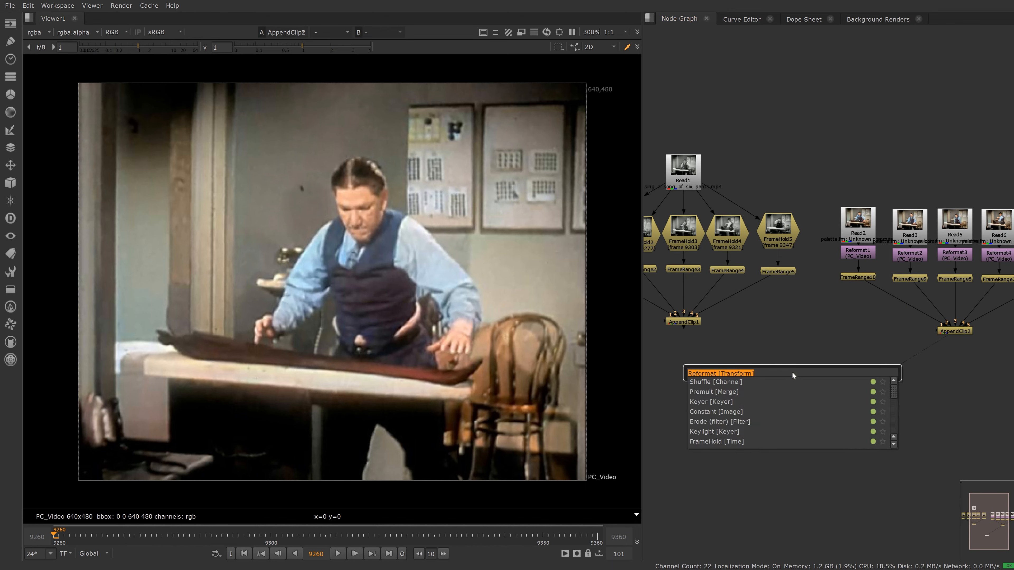
text(copycat)
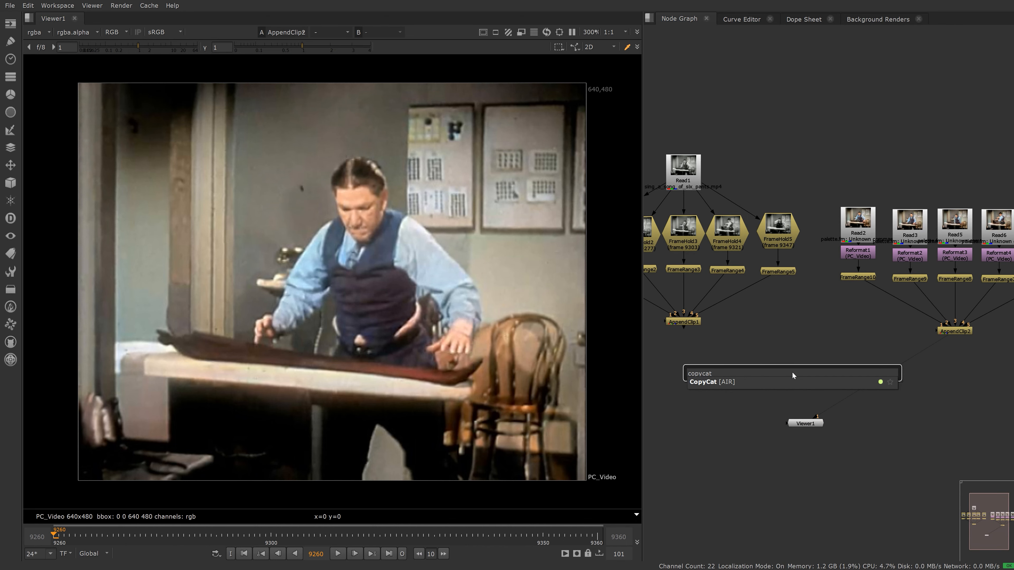
key(Return)
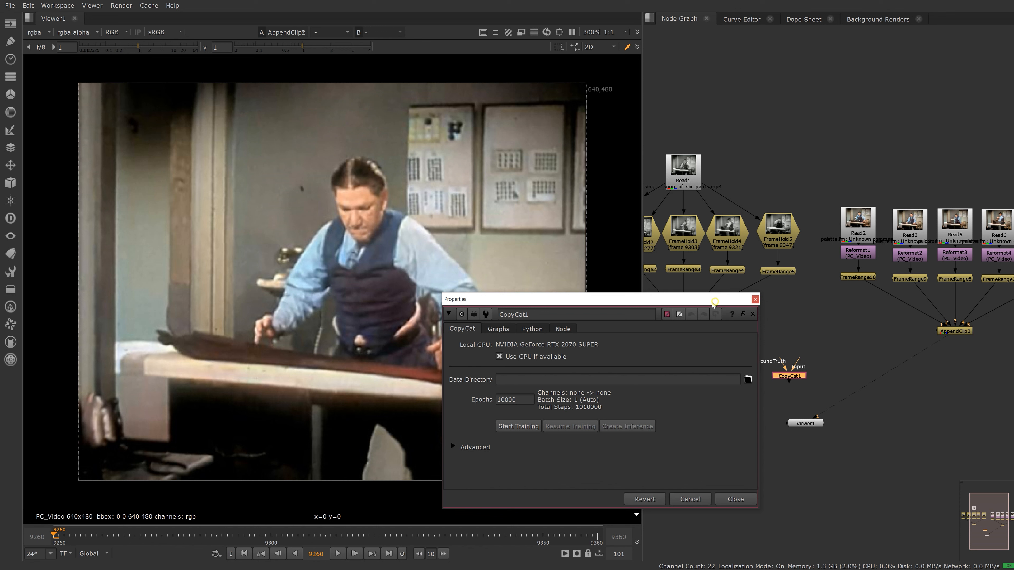
drag(715, 303, 583, 265)
click(629, 267)
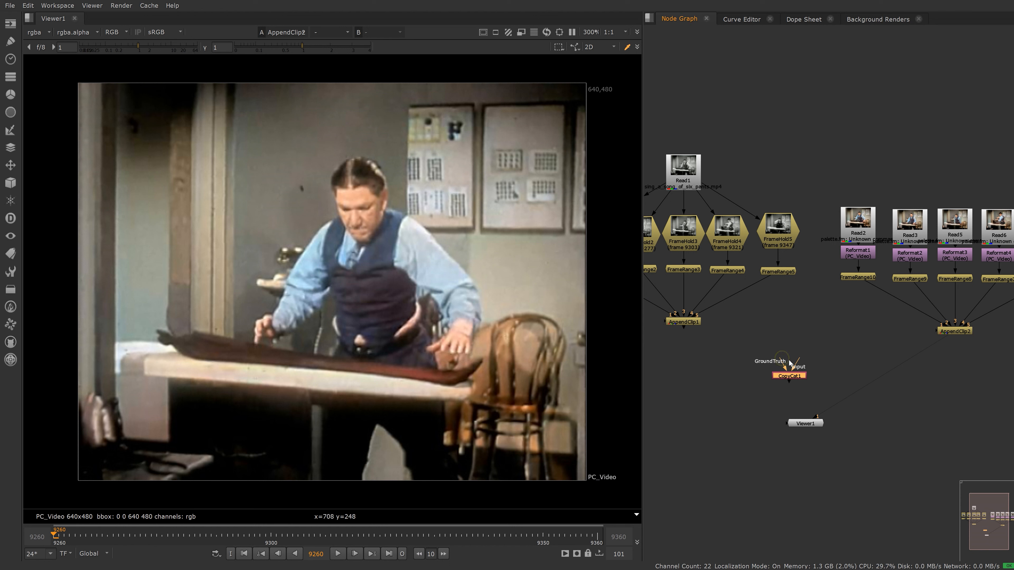
Connect CopyCat1's Input to AppendClip1 and its GroundTruth to AppendClip2, and place the viewer beneath it.
drag(798, 363, 683, 322)
drag(785, 379, 967, 331)
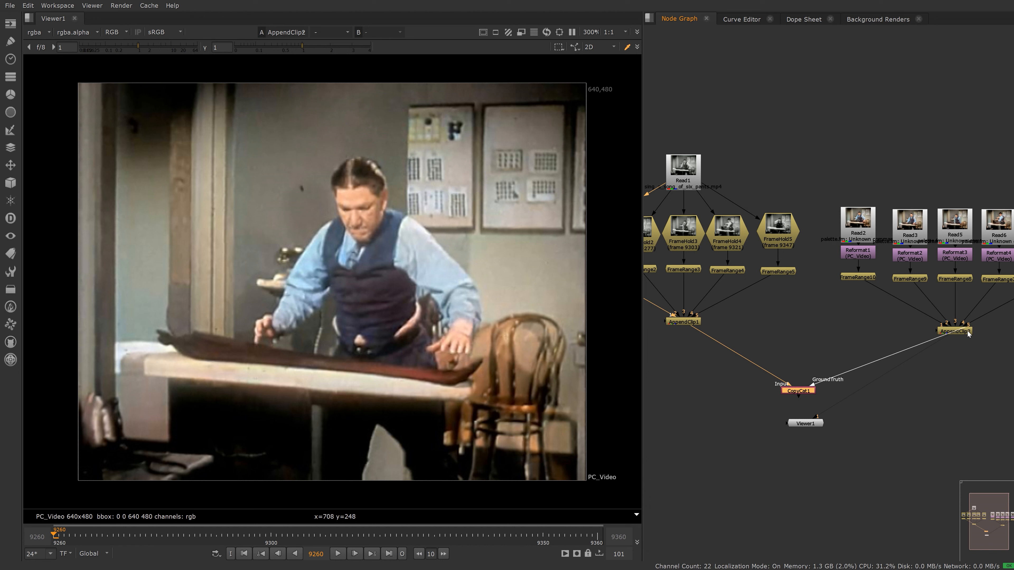
key(1)
drag(802, 425, 794, 433)
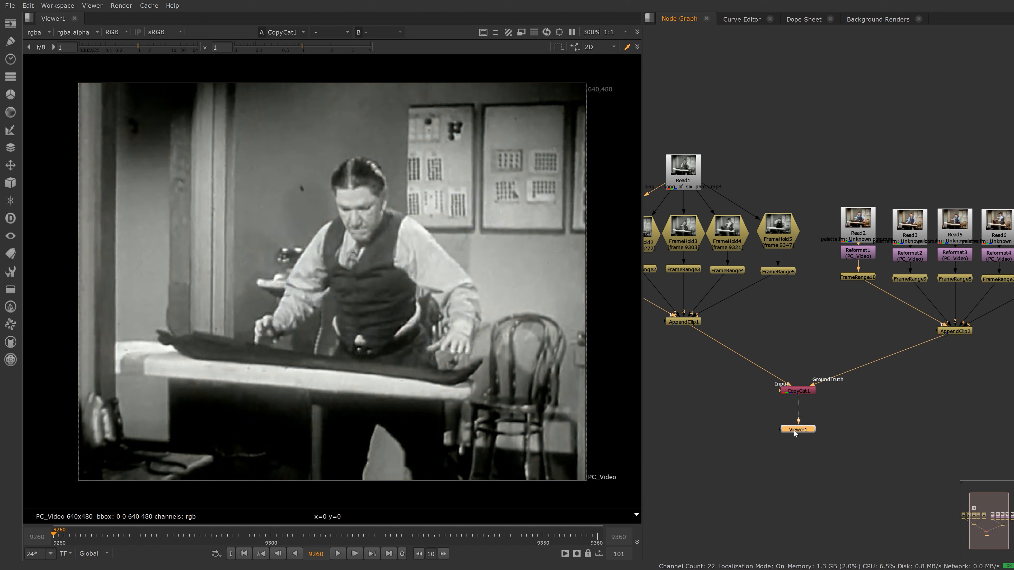
Set CopyCat1's data directory to the Colorization_Test/catfile/ folder in Downloads.
double_click(803, 395)
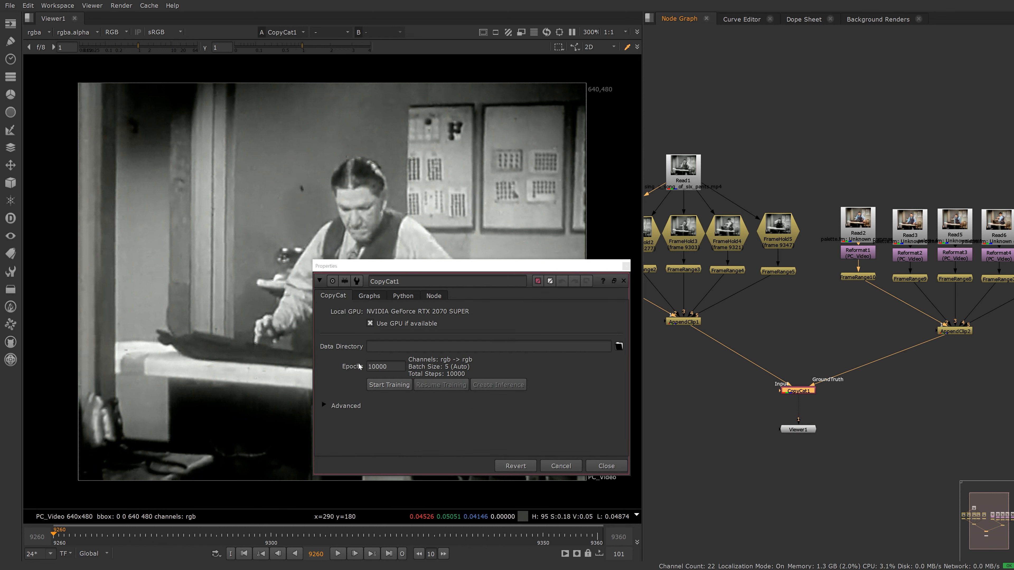
click(382, 347)
text(C:/Users/emili/Downloads/Colorization_Test/catfile/)
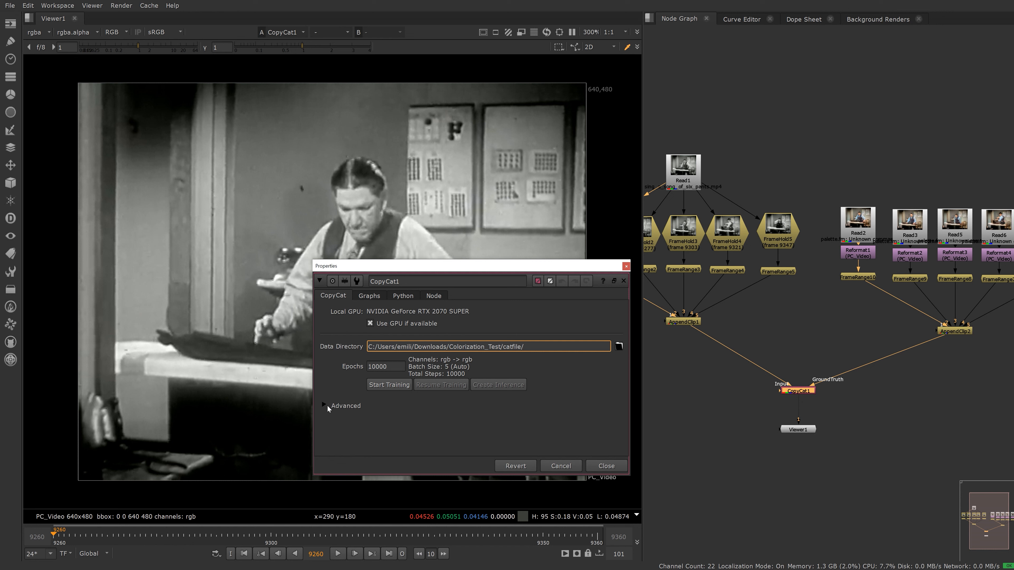
Expand CopyCat1's advanced settings and review the initial weights, model size, batch size, crop size and interval options.
click(324, 405)
scroll(475, 417, down, 3)
scroll(484, 422, up, 3)
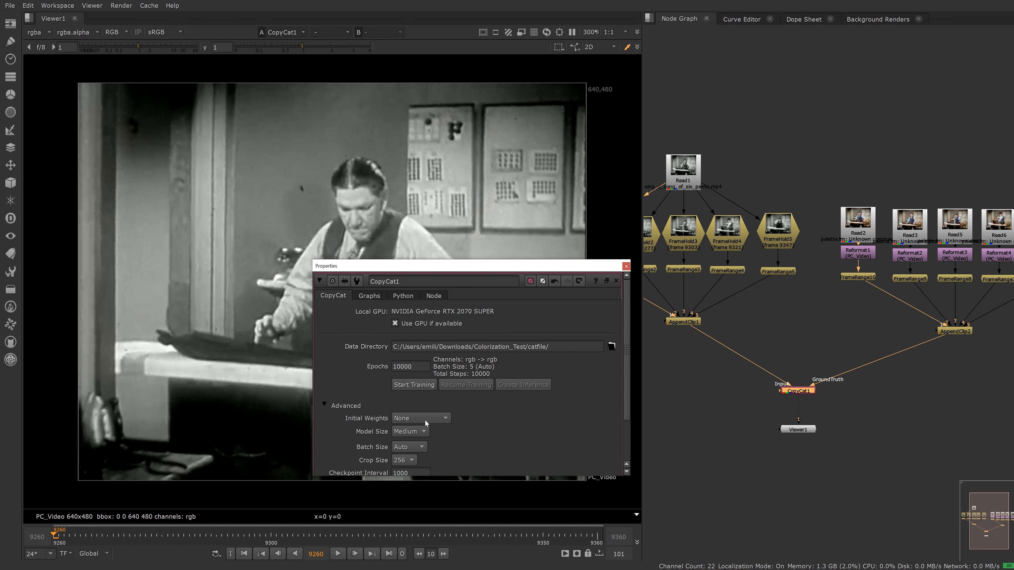
click(425, 419)
click(483, 419)
scroll(492, 414, down, 3)
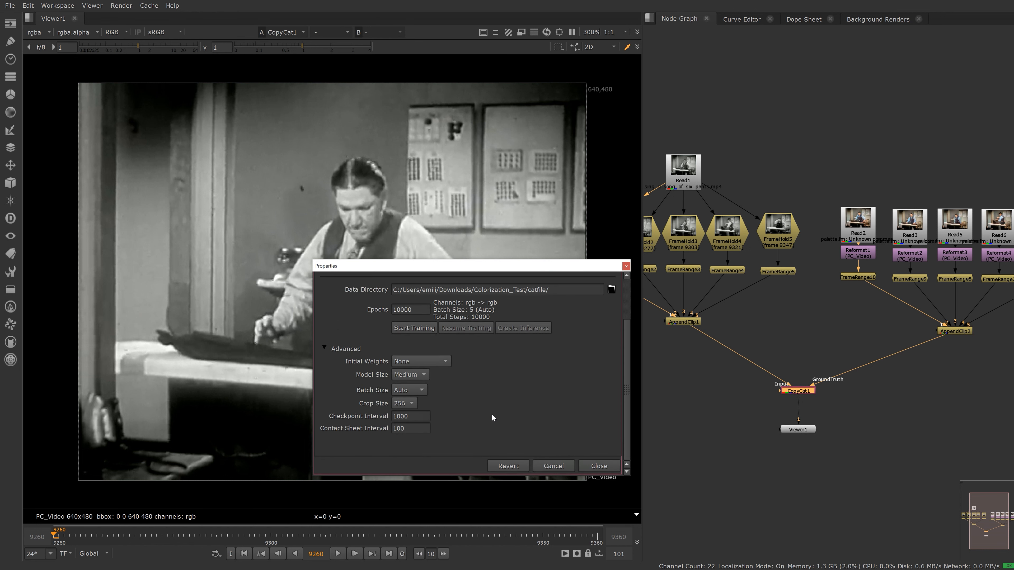
scroll(492, 418, up, 3)
scroll(481, 411, down, 3)
scroll(495, 419, up, 3)
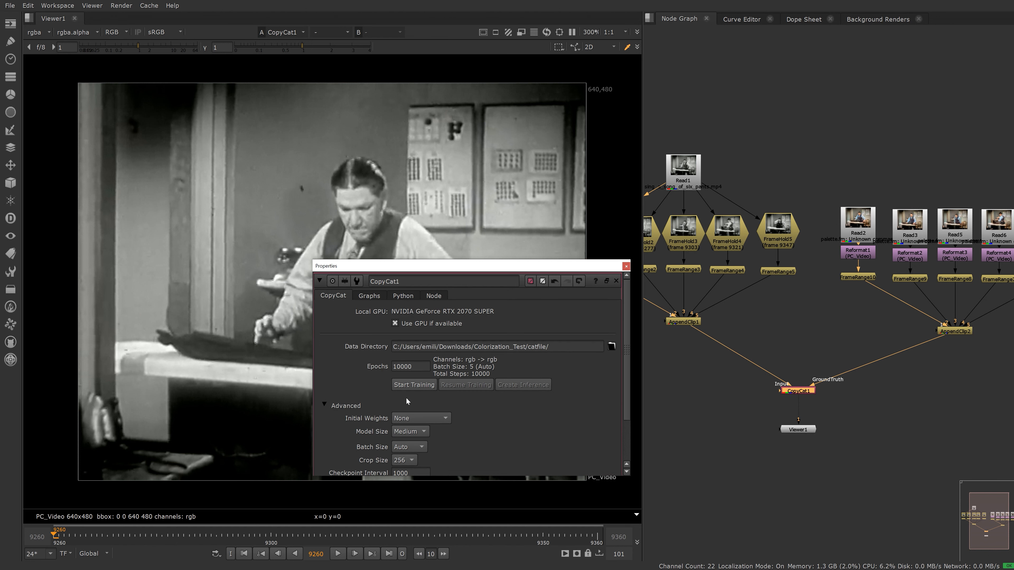
Run the CopyCat training and create an Inference node from the trained model.
click(417, 385)
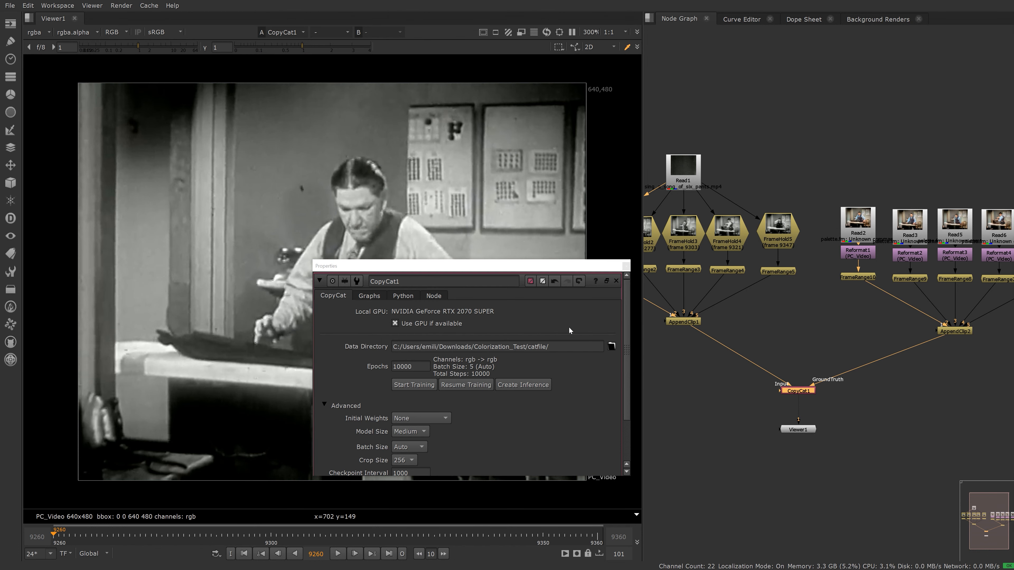
click(567, 324)
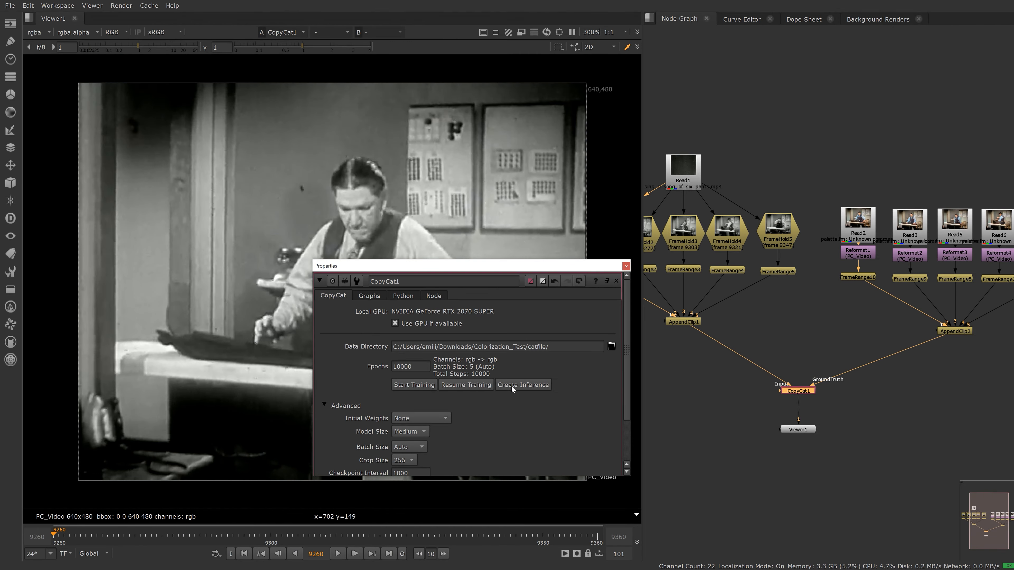
scroll(897, 414, down, 3)
middle_drag(842, 417, 793, 394)
click(522, 386)
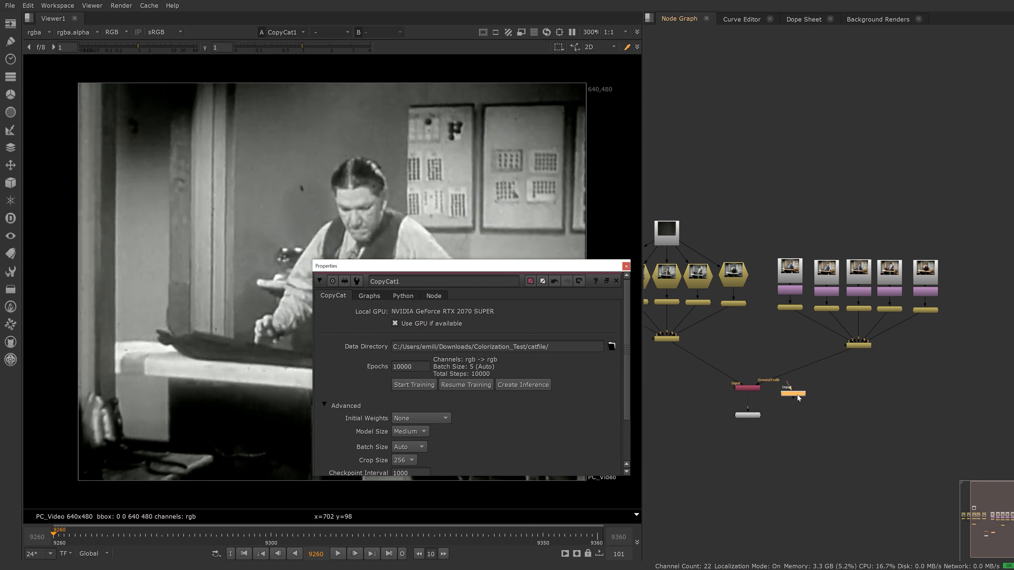
middle_drag(918, 387, 838, 417)
scroll(850, 376, down, 1)
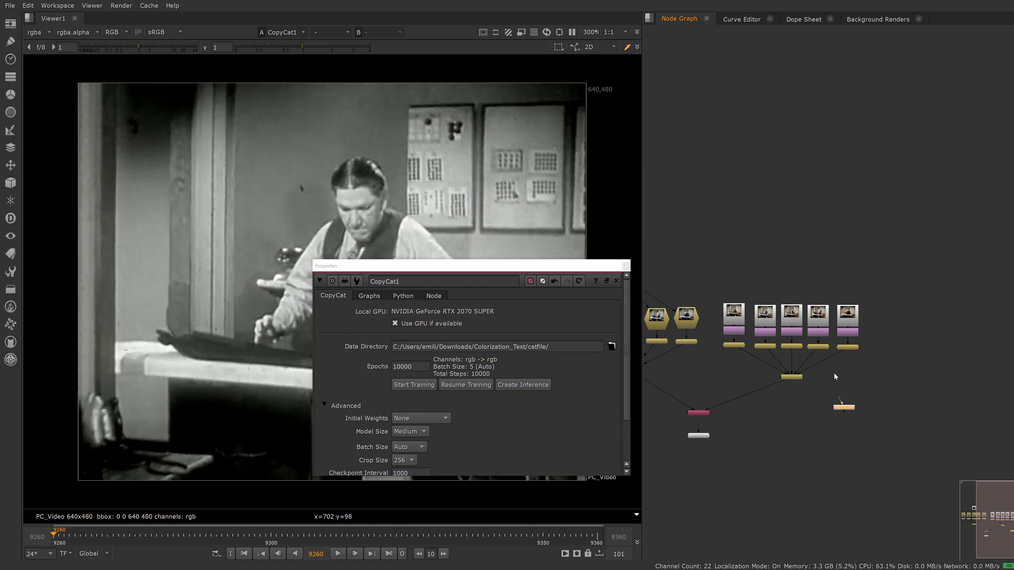
Duplicate the Read1 footage node, place the copy above the Inference node, and show it in the viewer.
middle_drag(814, 379, 870, 388)
click(687, 290)
key(ctrl+c)
key(ctrl+v)
drag(688, 289, 989, 296)
middle_drag(968, 316, 831, 331)
drag(763, 431, 849, 359)
scroll(857, 328, up, 2)
click(850, 304)
key(1)
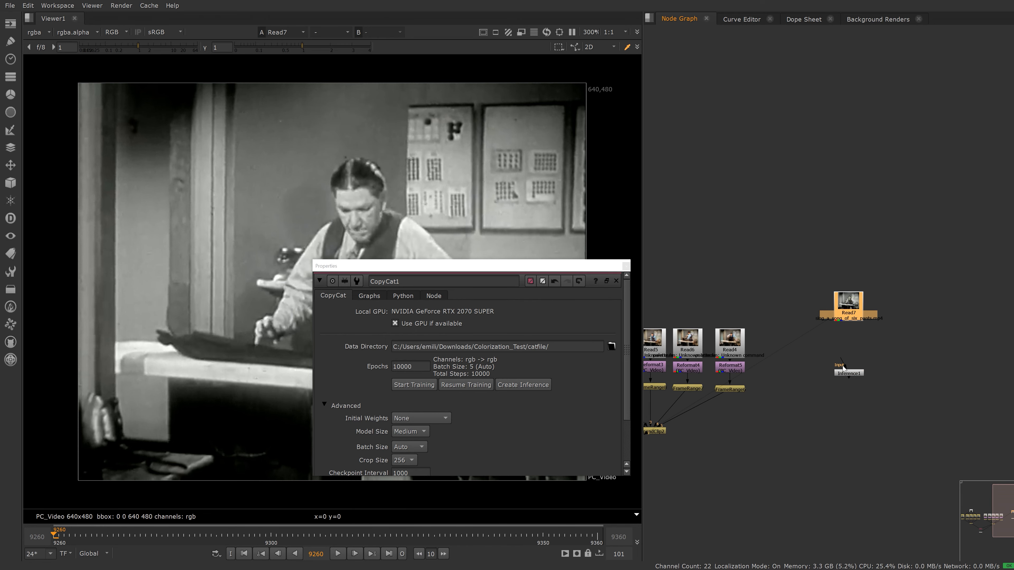
Connect Inference1's input to Read7 and show the inference output in the viewer placed below it.
scroll(725, 429, down, 2)
middle_drag(685, 442, 748, 436)
drag(662, 472, 832, 423)
scroll(865, 375, up, 4)
scroll(861, 386, up, 1)
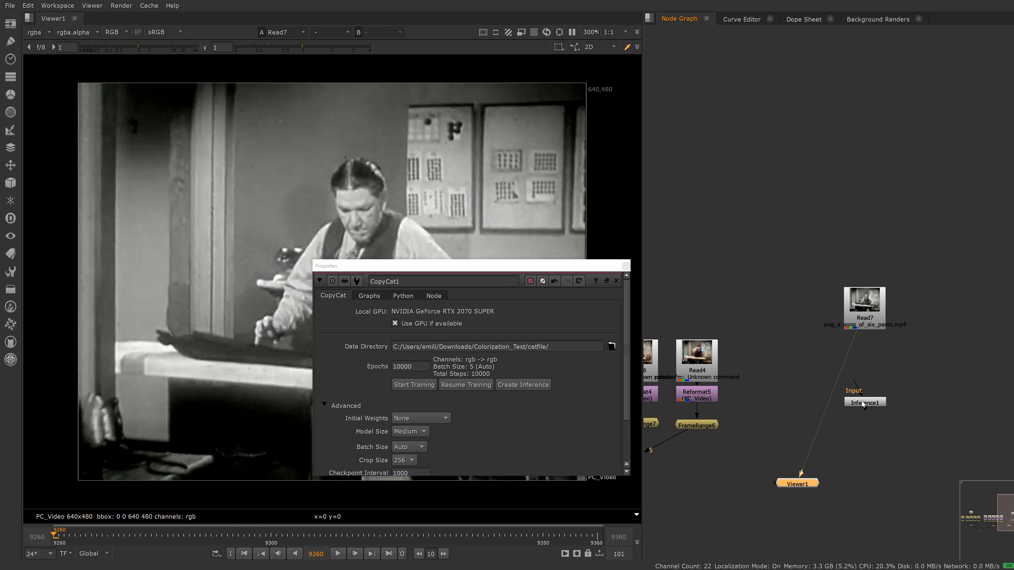
click(862, 388)
drag(843, 388, 867, 379)
drag(813, 481, 843, 475)
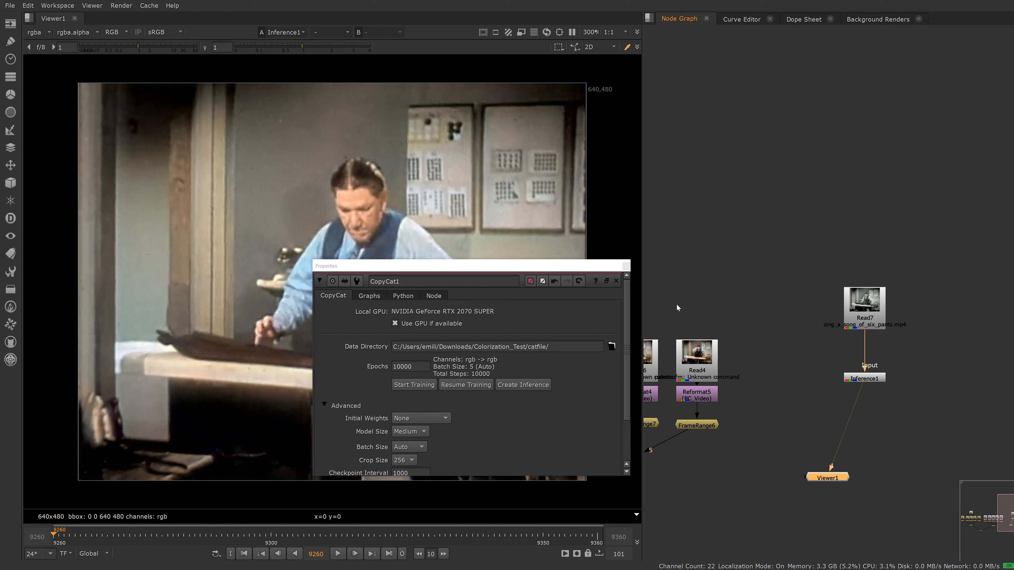
Close the CopyCat properties and play back the Inference1 result to check the colorization across the shot.
click(626, 266)
scroll(913, 371, up, 1)
click(338, 554)
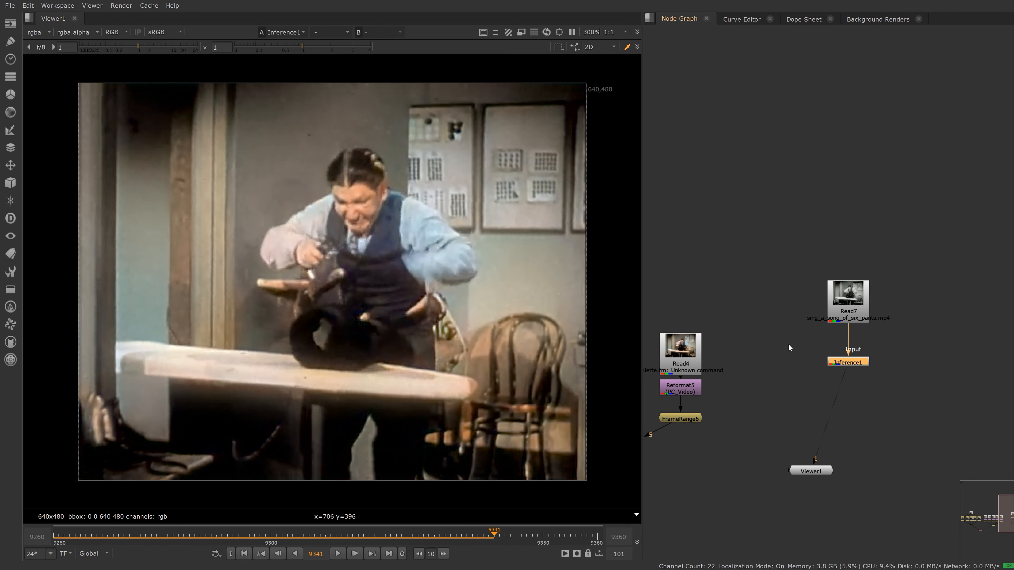
drag(851, 365, 851, 364)
Switch to the browser, filter Foundry's Cattery library by Upscaling, and open the TecoGAN model page.
key(alt+Tab)
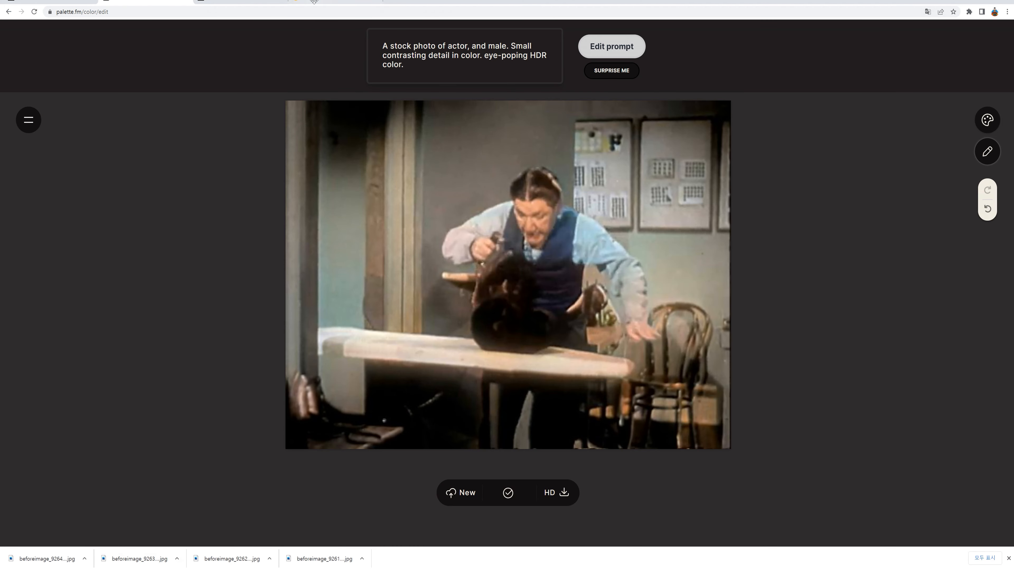
click(318, 1)
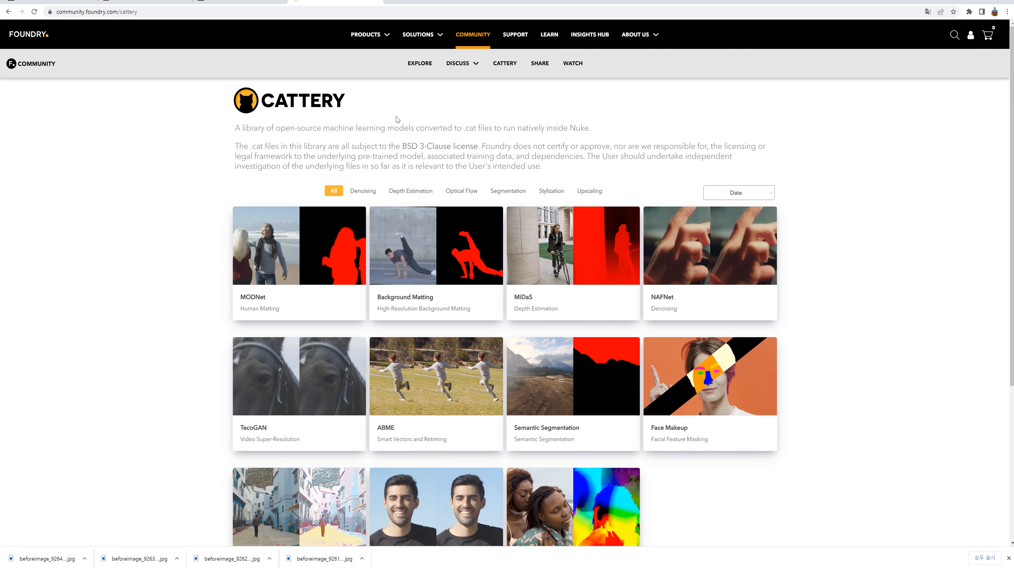
scroll(583, 176, down, 2)
scroll(587, 188, up, 2)
click(508, 273)
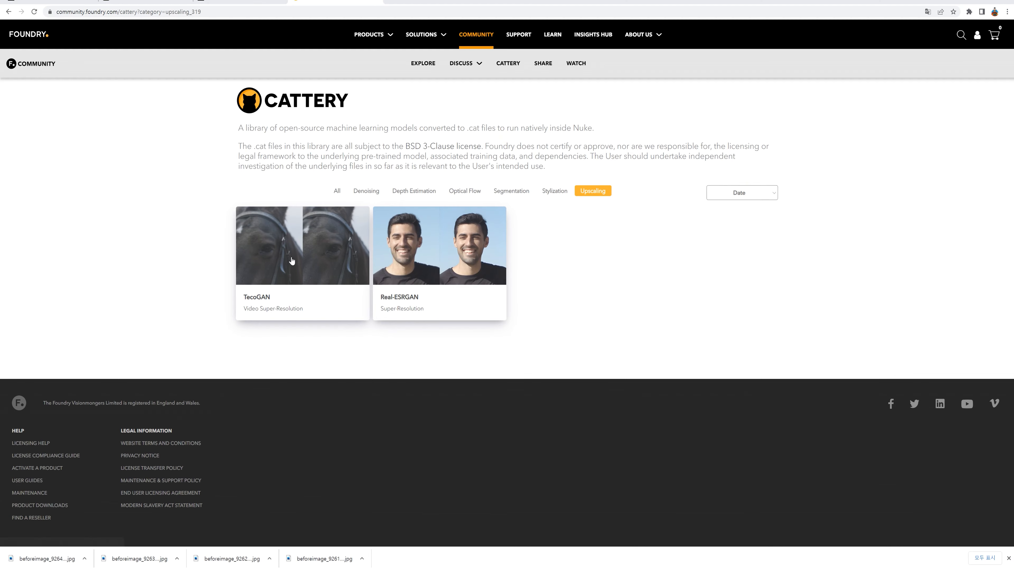
click(281, 256)
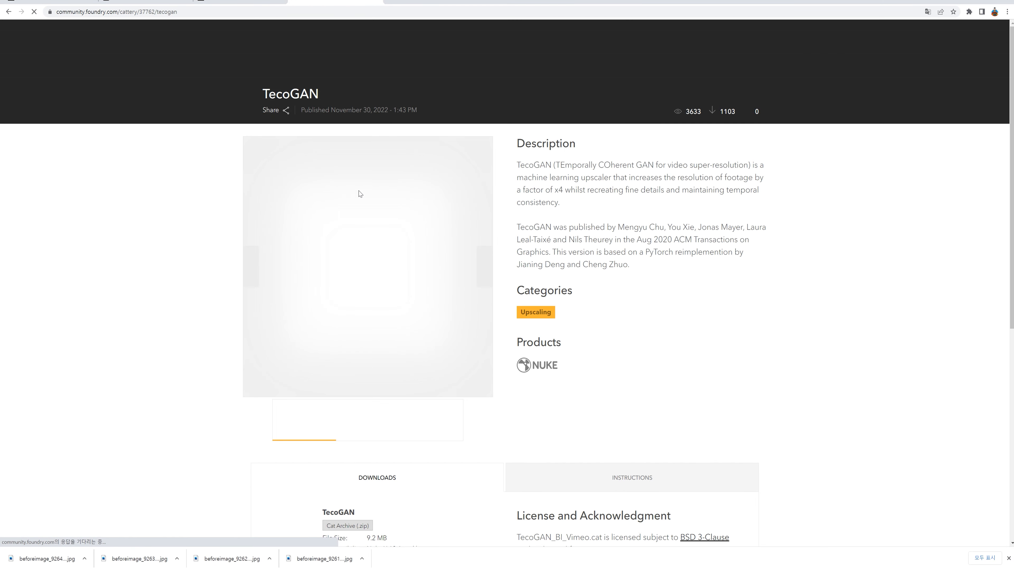
Download the TecoGAN Cat Archive and agree to the Cattery license acknowledgment.
scroll(653, 194, down, 5)
click(367, 403)
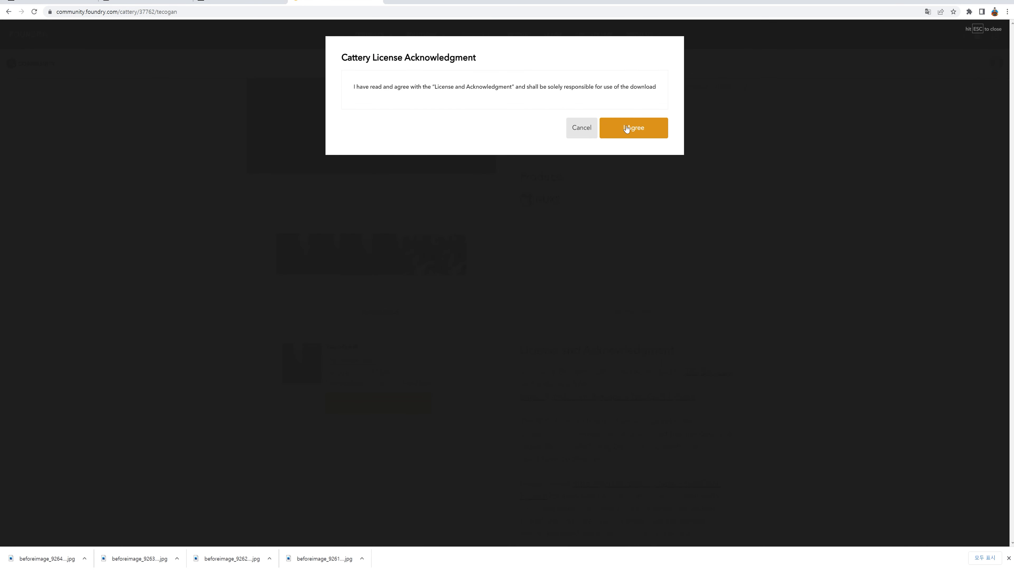
click(625, 126)
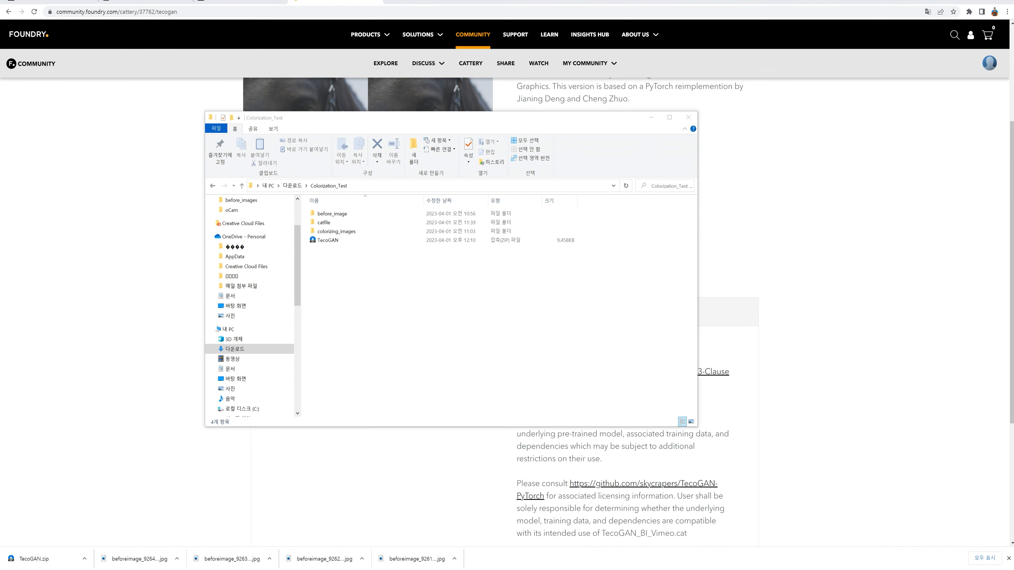
Extract the TecoGAN archive inside the Colorization_Test folder and dismiss the extraction dialog.
right_drag(328, 240, 333, 243)
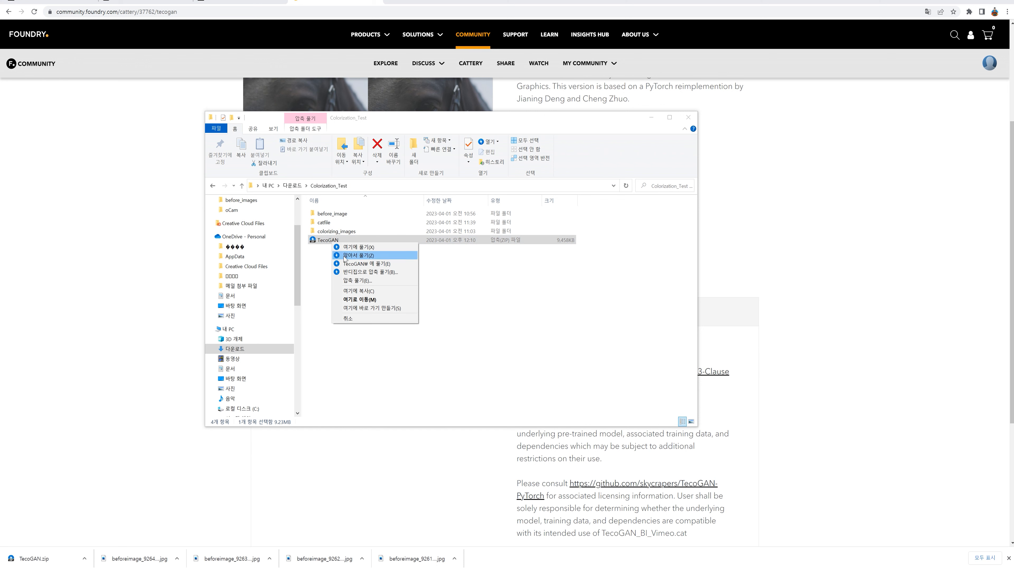
click(345, 257)
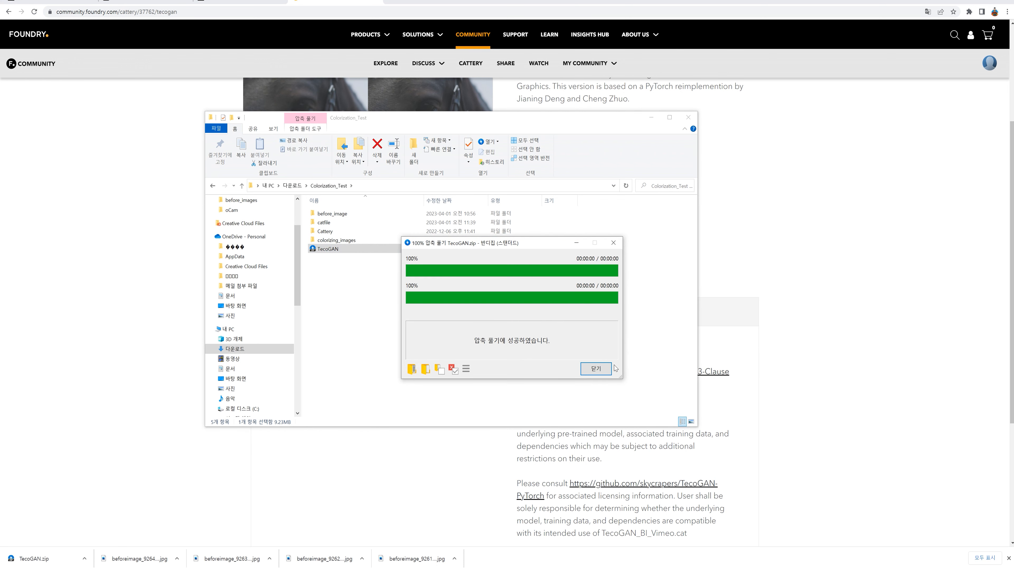
click(598, 368)
Move the TecoGAN folder from the extracted Cattery folder into the Cattery folder inside .nuke.
click(334, 231)
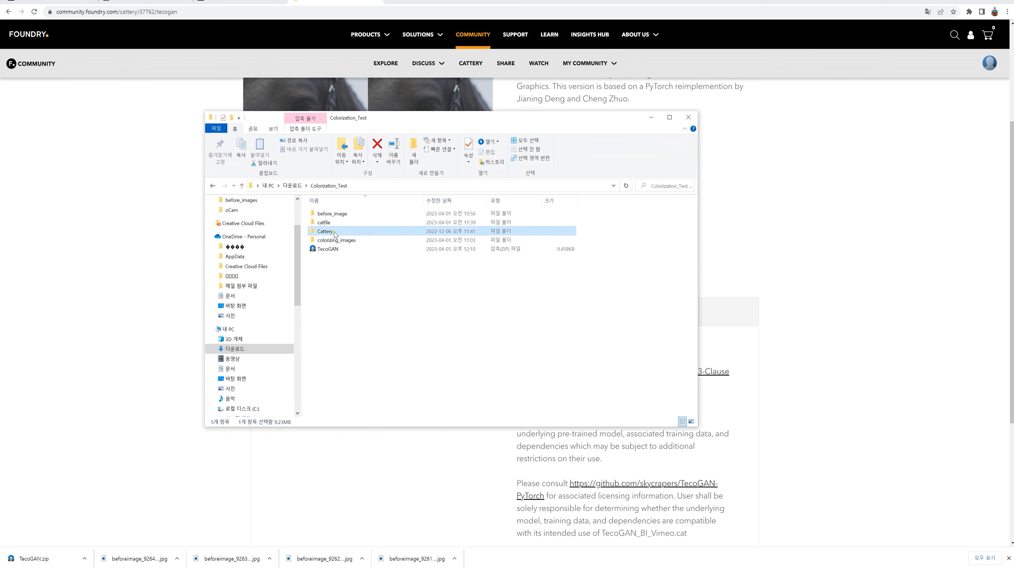
double_click(334, 232)
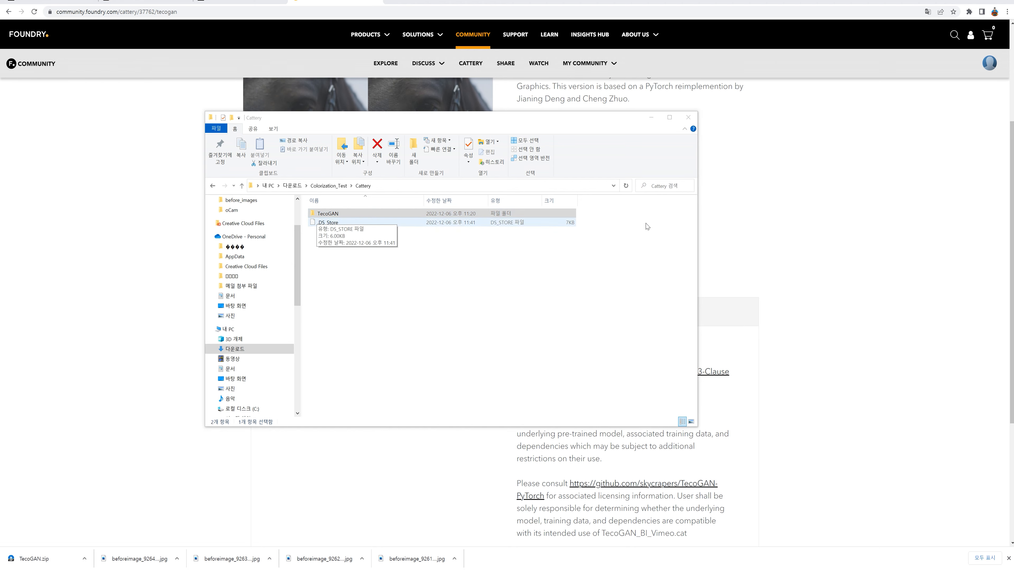
key(alt+Tab)
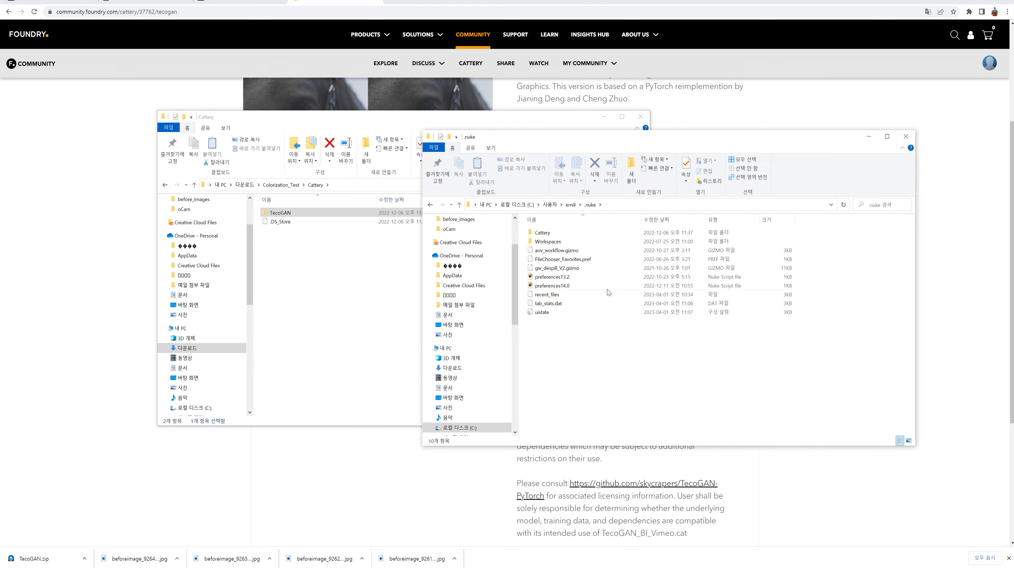
mouse_move(511, 269)
mouse_down()
mouse_move(550, 224)
mouse_move(532, 283)
mouse_up()
key(Escape)
double_click(543, 233)
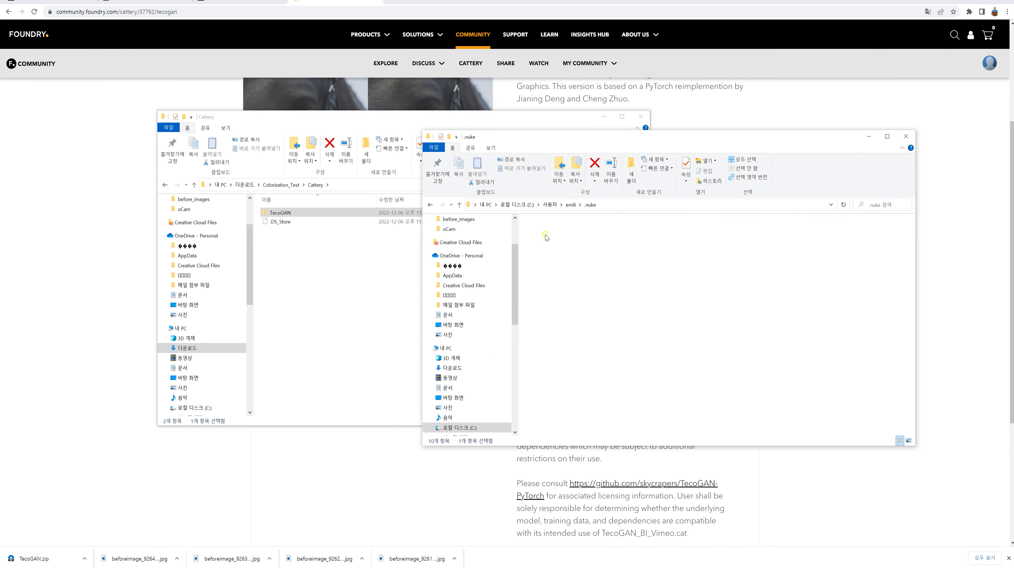
drag(278, 215, 567, 289)
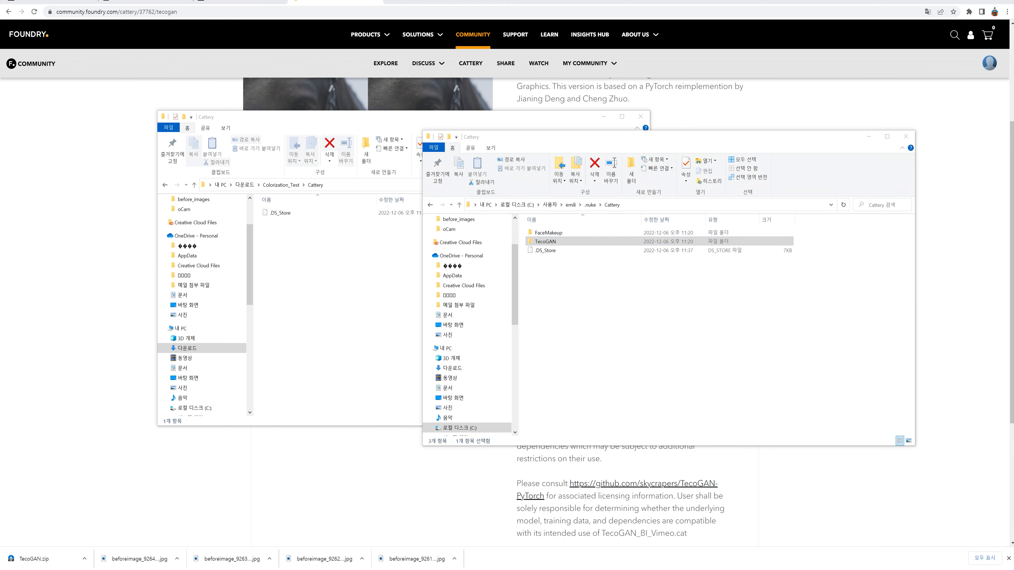
Switch to Nuke and update the installed Cattery models.
mouse_move(228, 569)
click(253, 544)
middle_drag(743, 309, 685, 252)
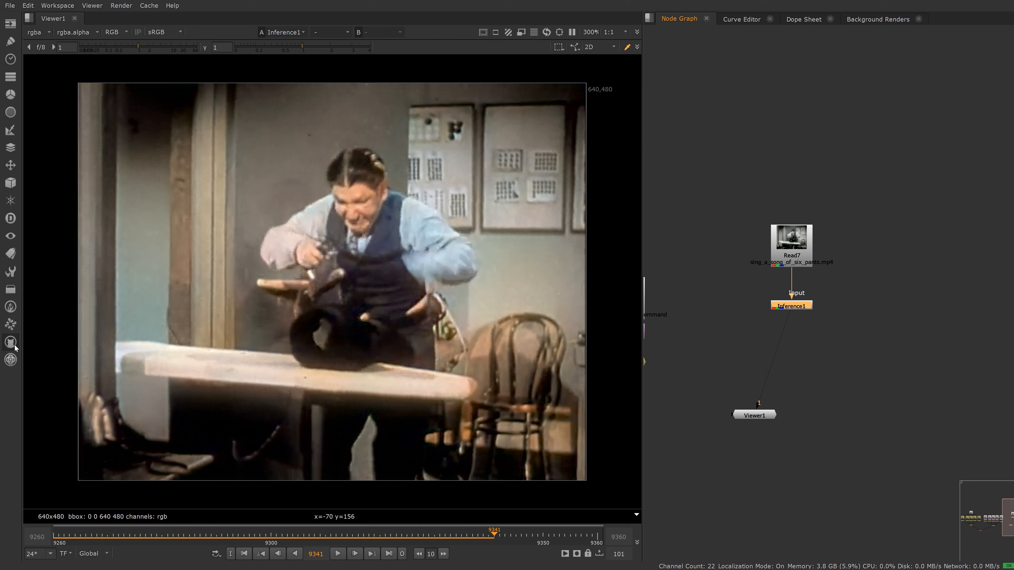
click(14, 344)
mouse_move(34, 351)
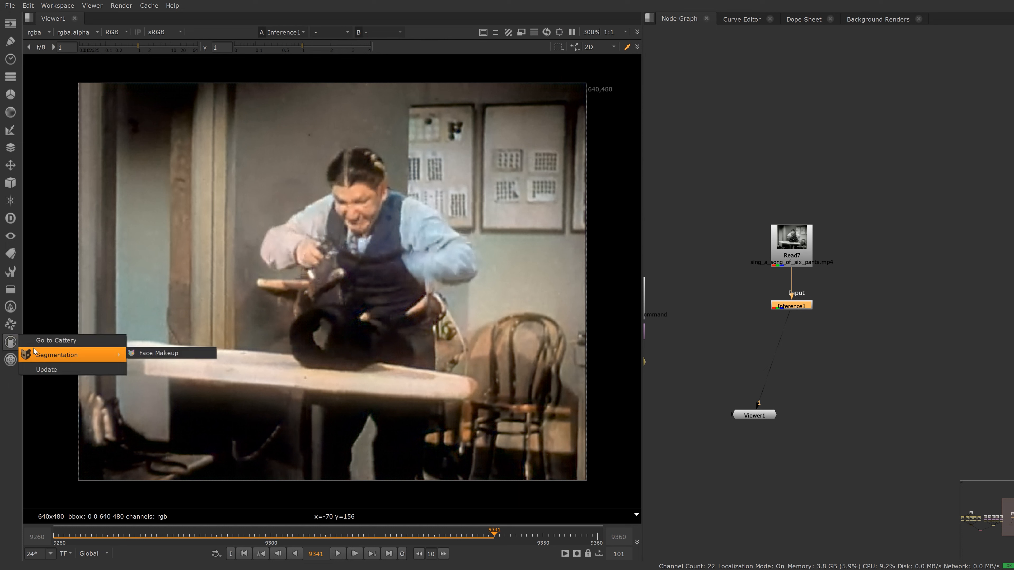
click(47, 369)
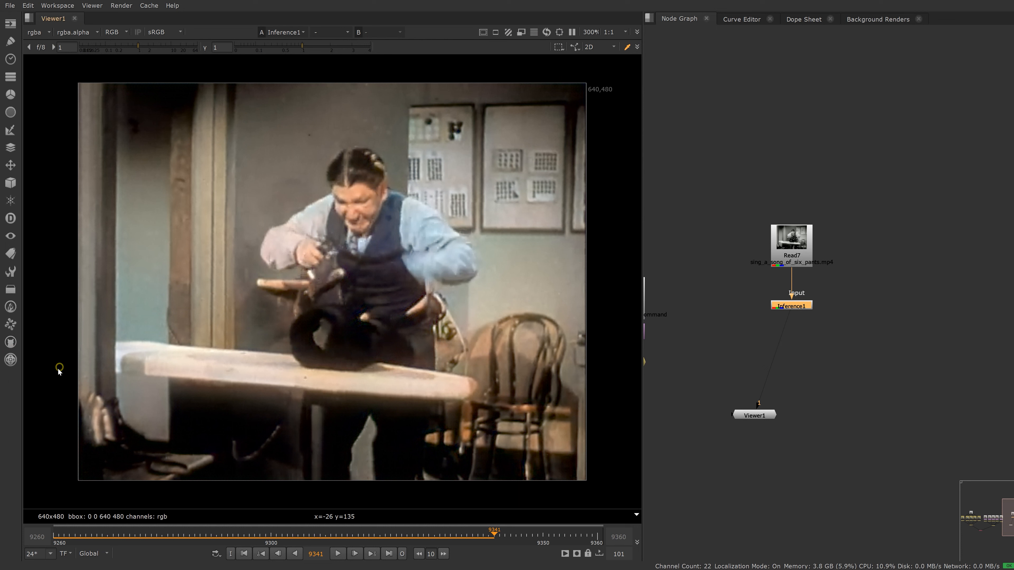
Add the TecoGAN upscaling node after Inference1 and close its properties.
click(11, 343)
mouse_move(55, 371)
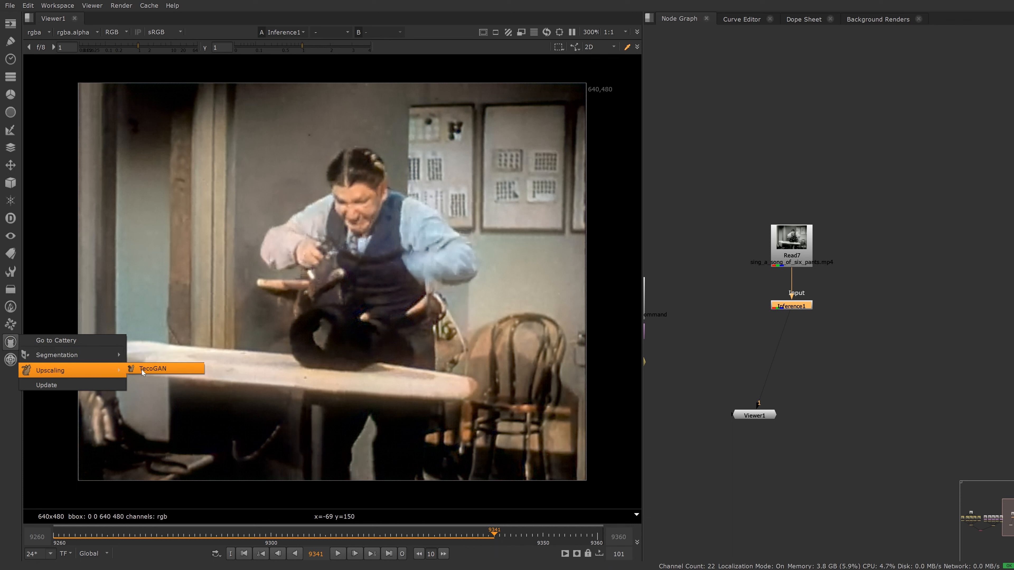
click(152, 369)
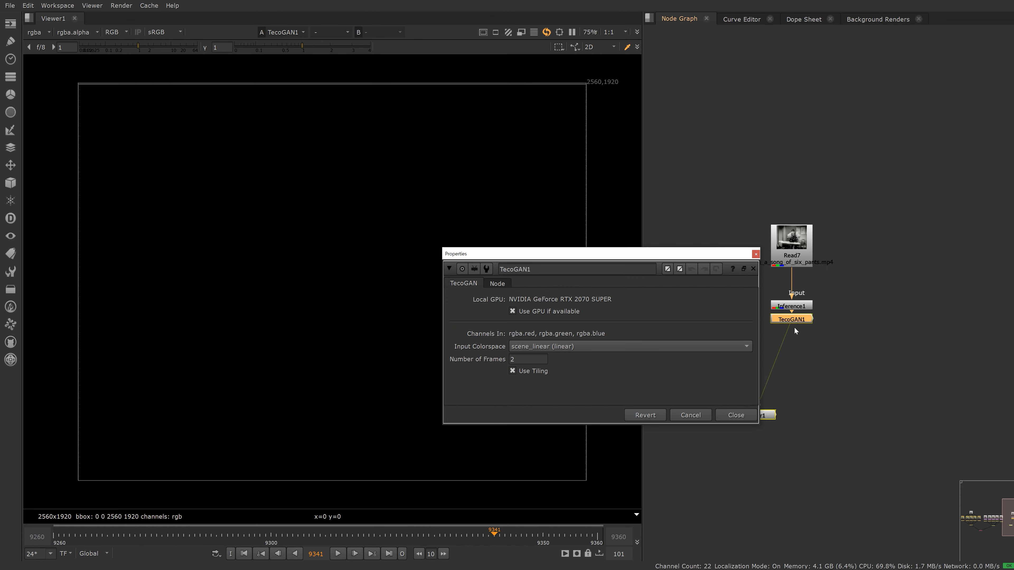
click(736, 416)
Close the Reformat6 properties and delete this comparison node branching from Inference1.
drag(757, 417, 771, 428)
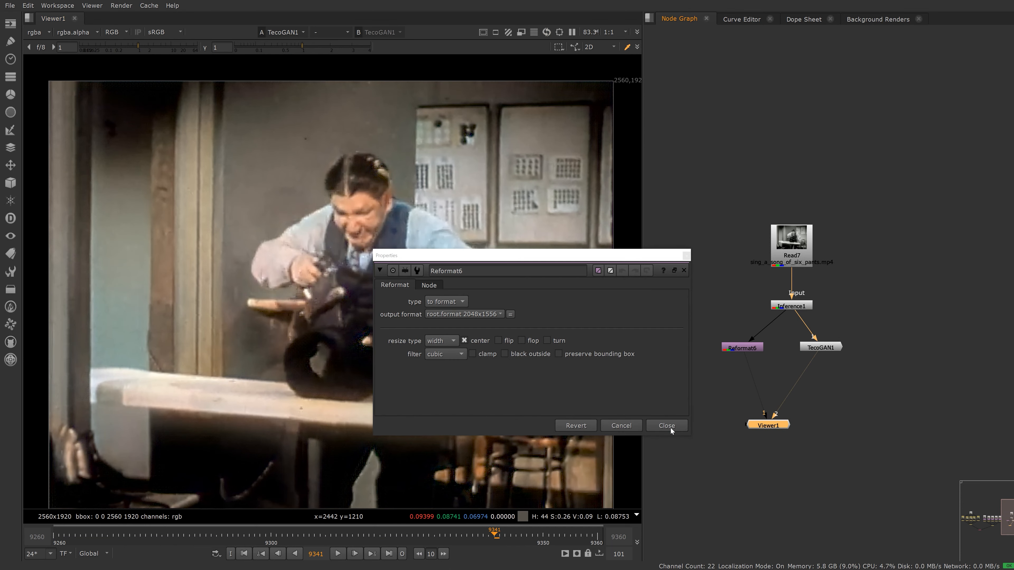
click(670, 428)
click(742, 346)
key(Delete)
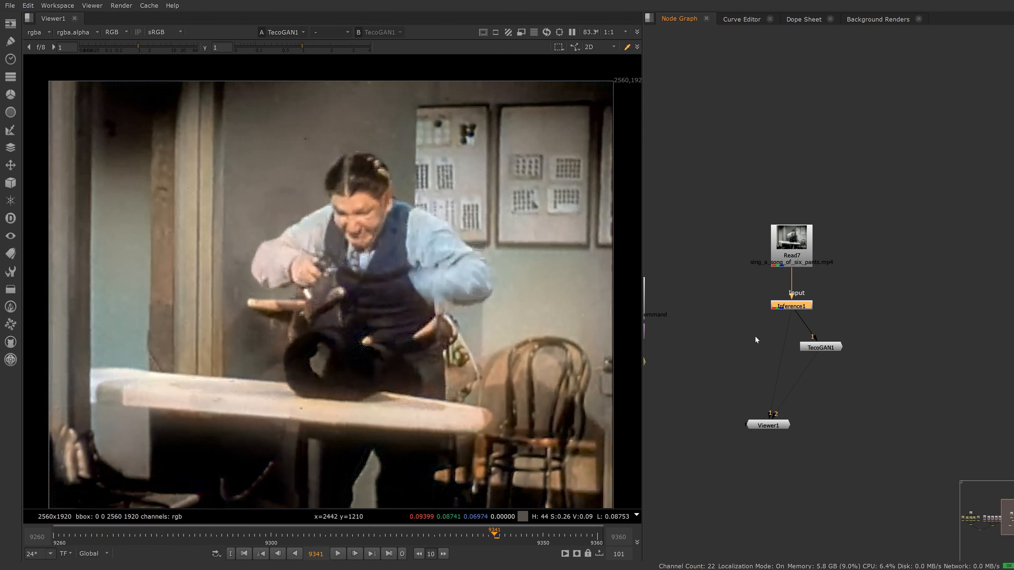
Place TecoGAN1 below Inference1 and make it the viewer's only input to show the upscaled frame.
drag(775, 425, 776, 432)
key(ctrl+d)
drag(818, 347, 782, 345)
key(1)
scroll(336, 252, down, 3)
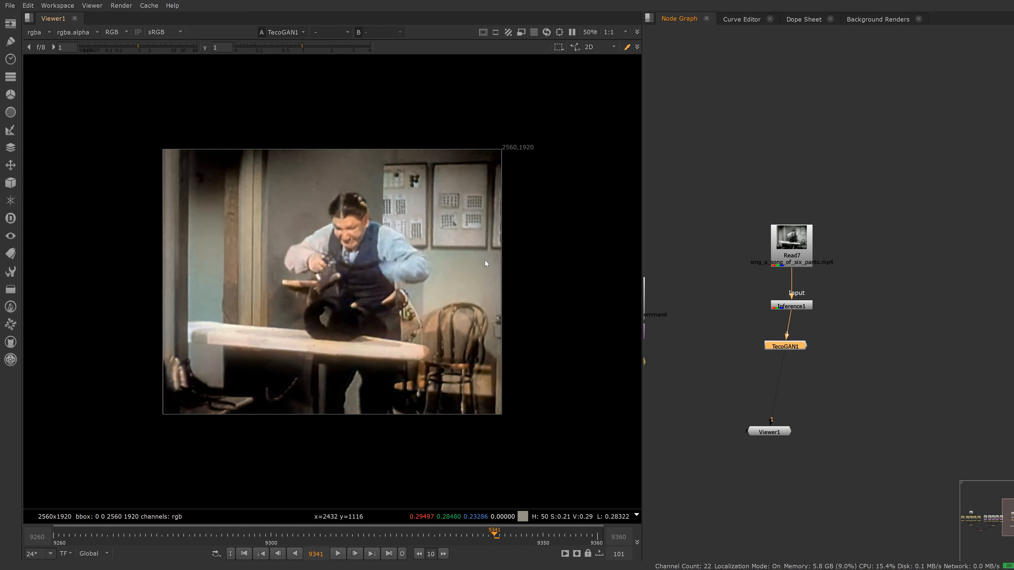
scroll(488, 262, up, 1)
Switch to the browser, filter the Cattery library by Denoising, and open the NAFNet model page.
click(16, 345)
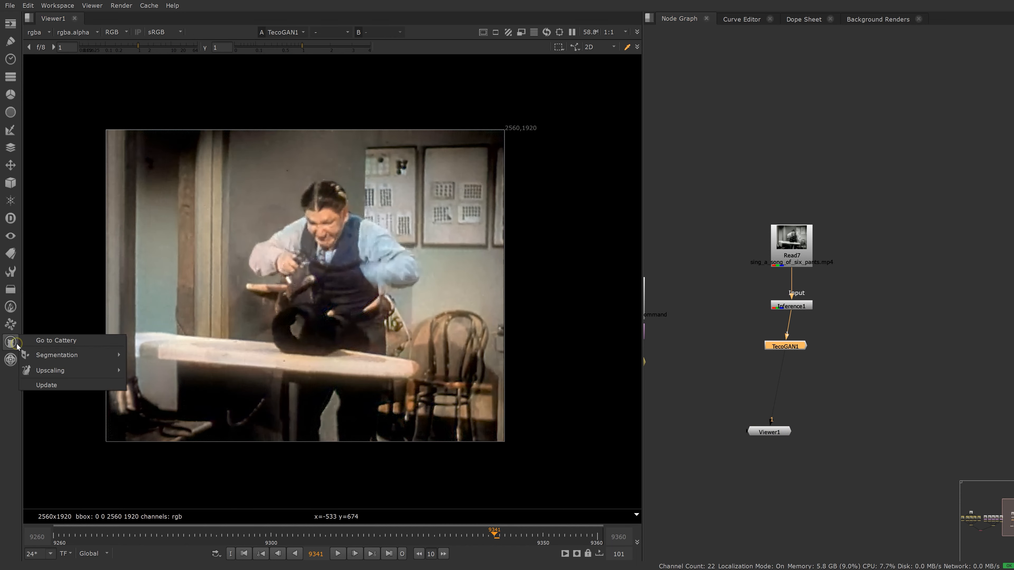
click(60, 386)
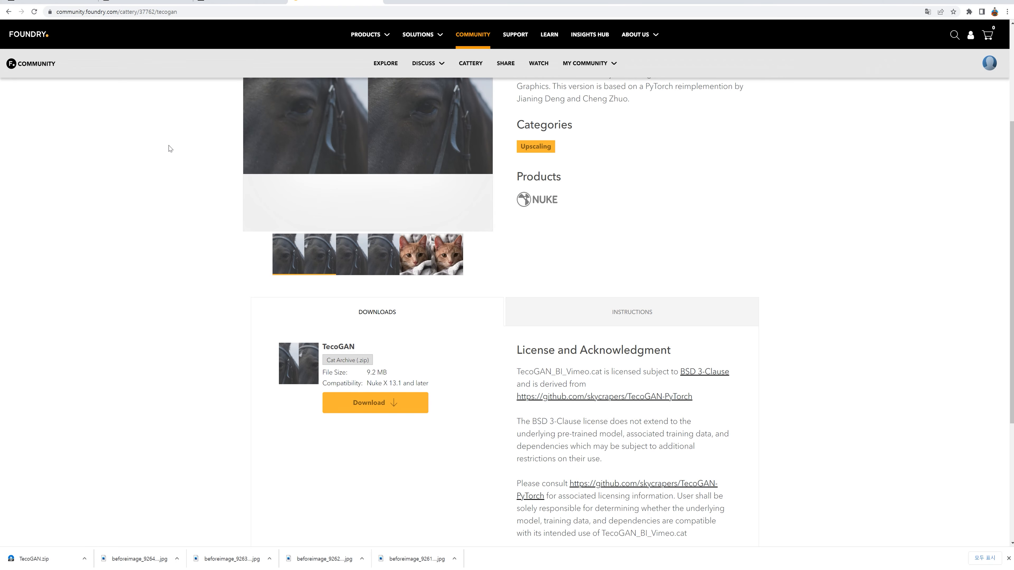
scroll(168, 149, up, 4)
click(471, 64)
scroll(518, 188, down, 2)
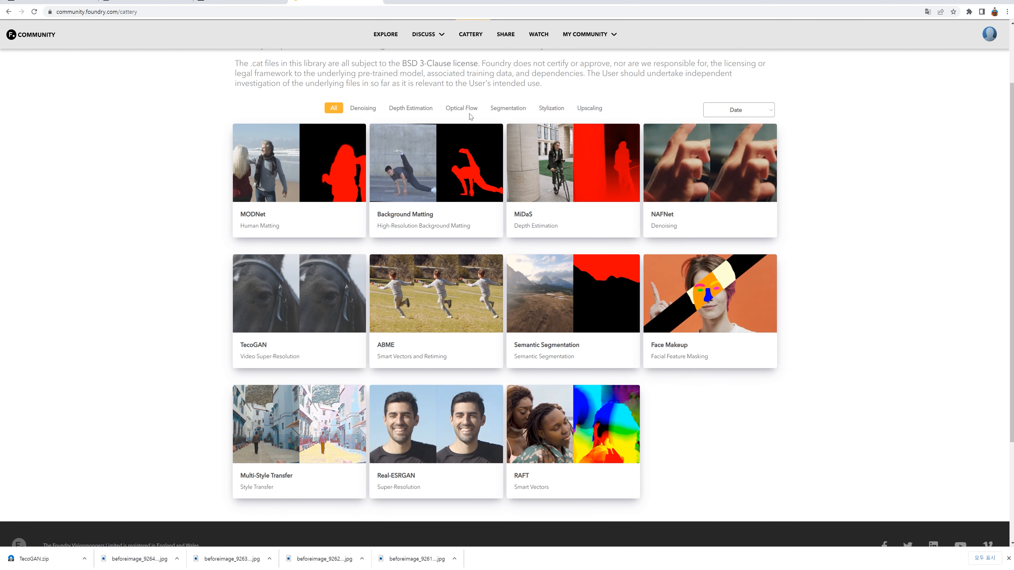
click(363, 108)
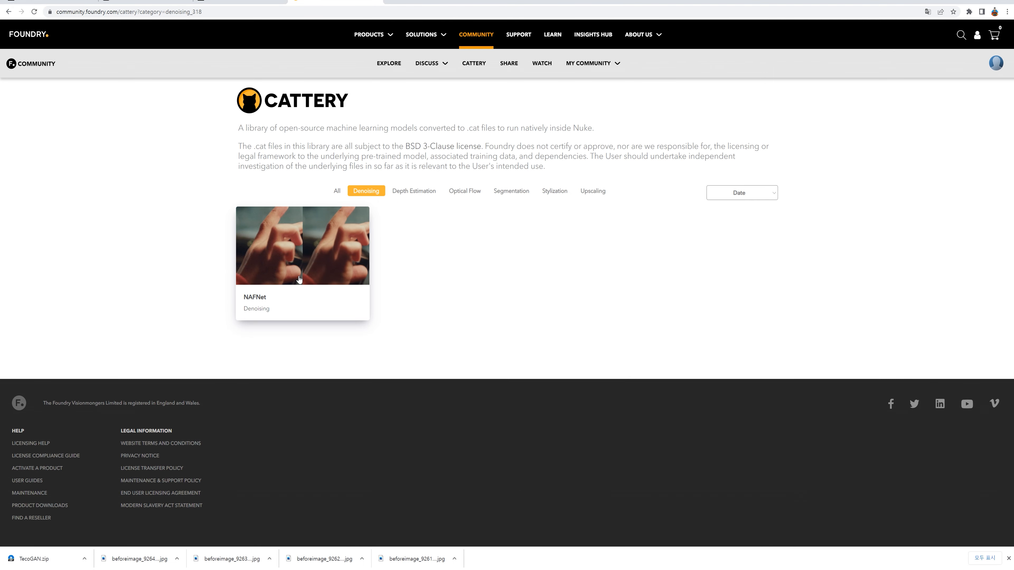
click(339, 280)
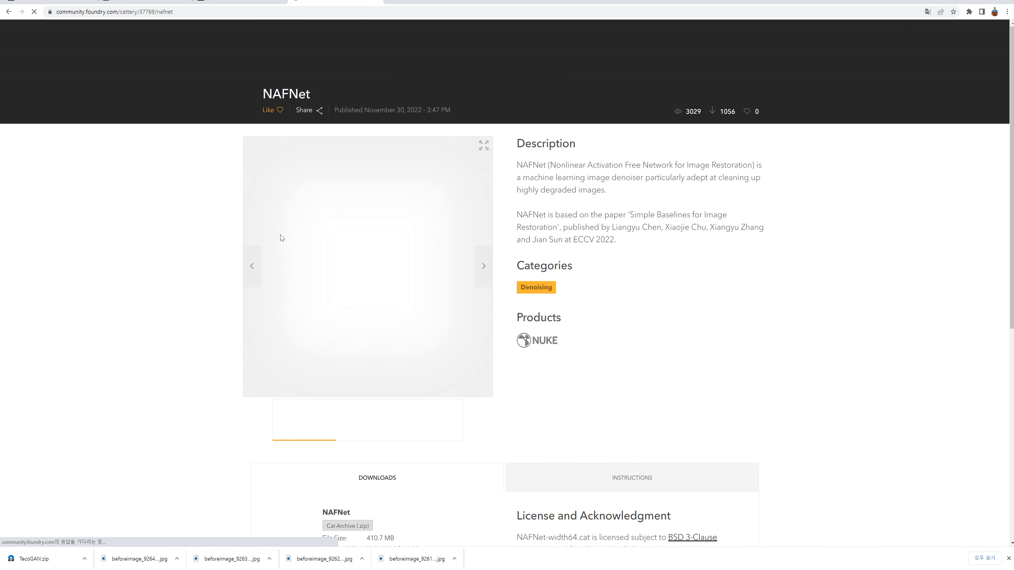
Download the NAFNet Cat Archive and agree to the Cattery license acknowledgment.
scroll(207, 343, down, 4)
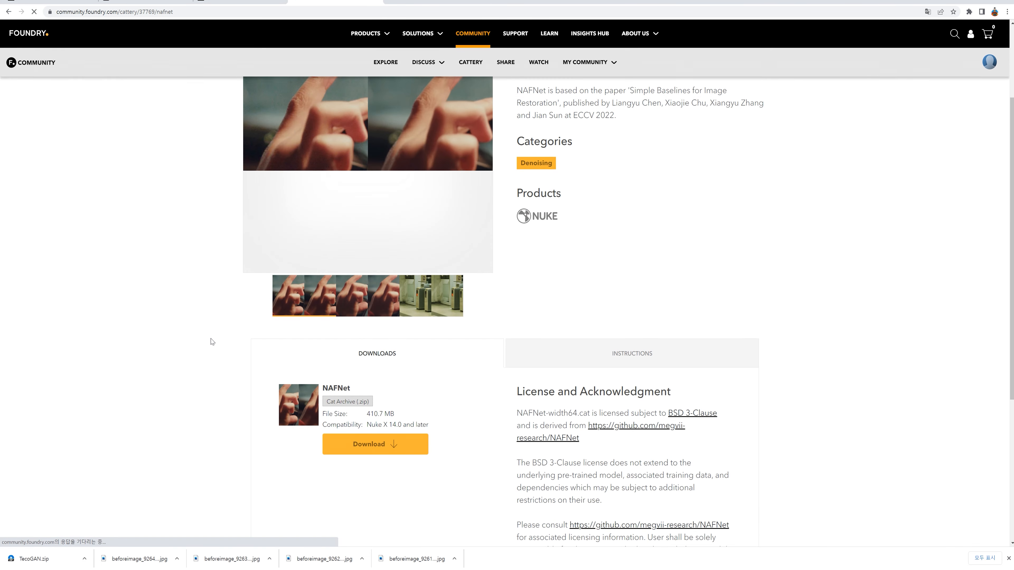
click(391, 445)
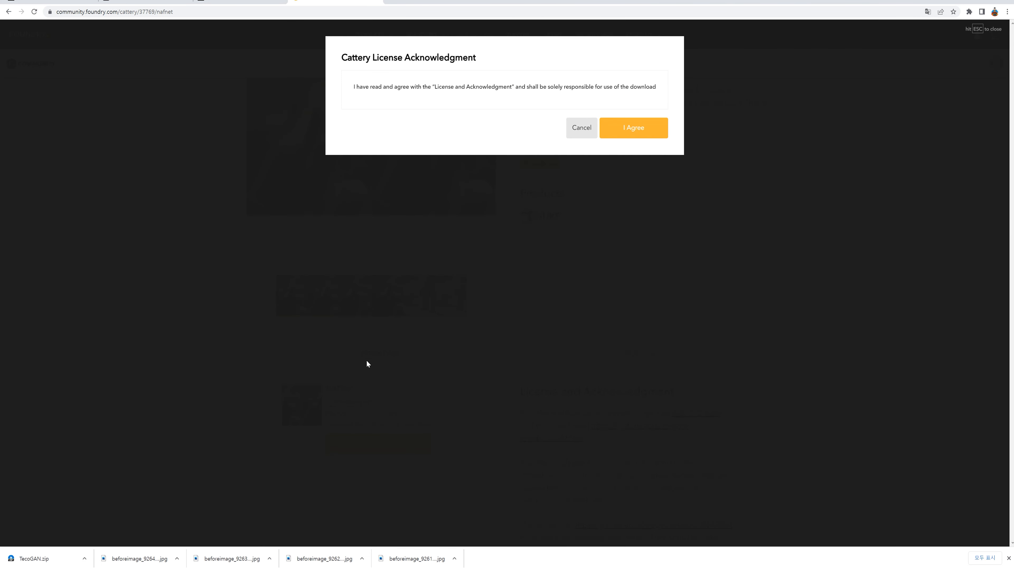
click(617, 135)
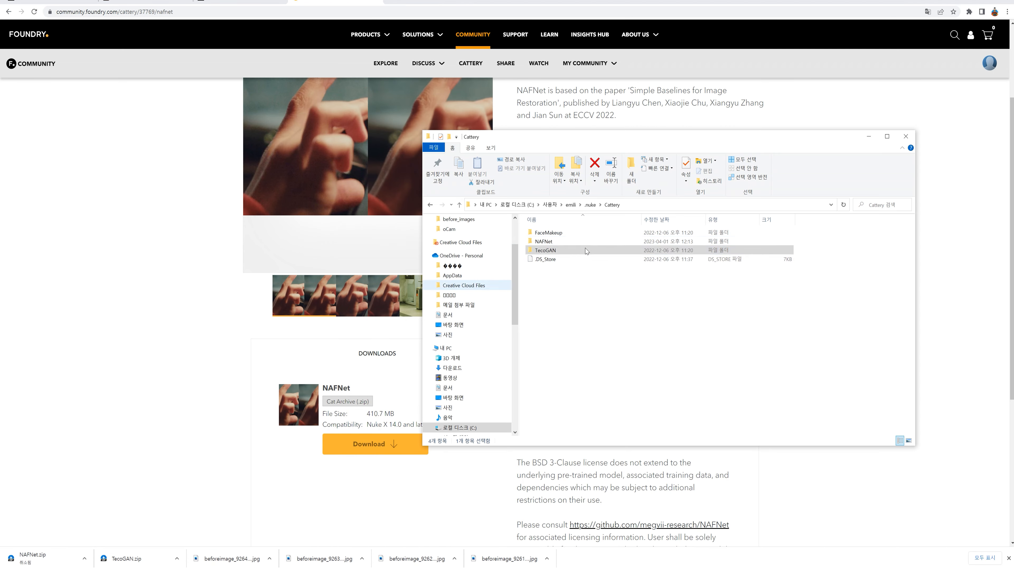
Check the NAFNet folder in the Cattery folder inside .nuke.
click(557, 243)
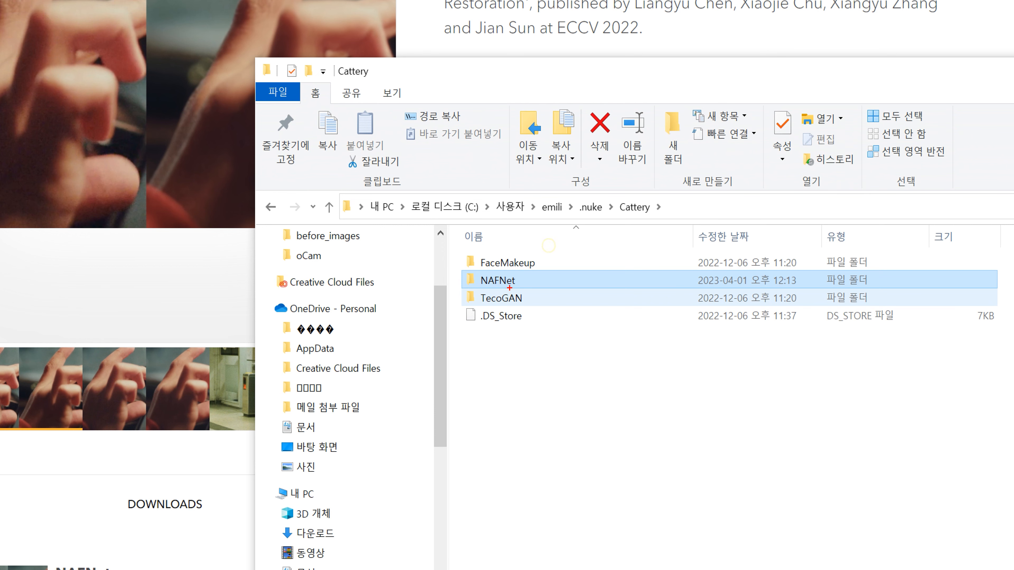
mouse_move(492, 292)
mouse_down()
mouse_move(500, 264)
mouse_move(500, 293)
mouse_up()
key(Escape)
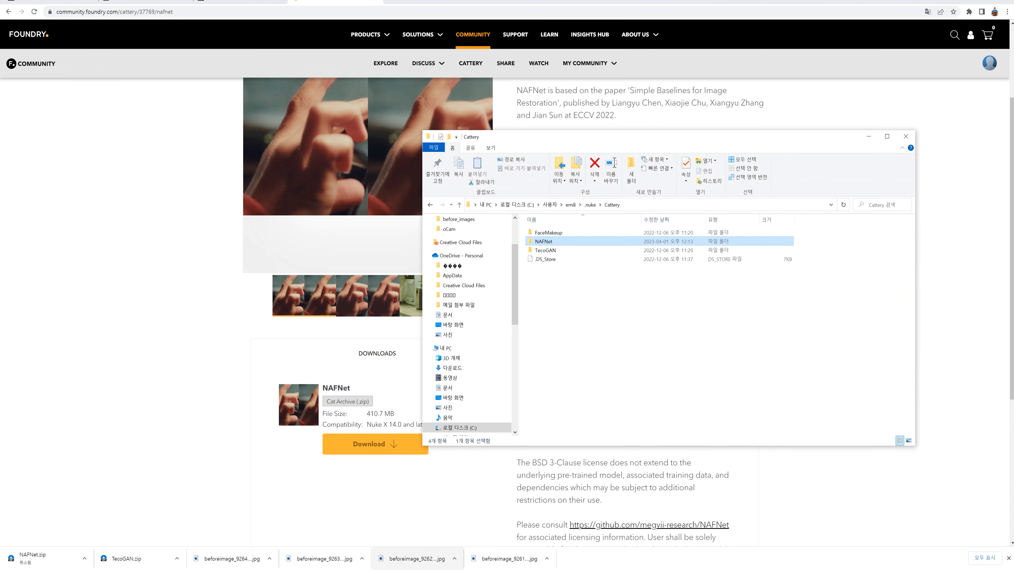
Return to Nuke and update the Cattery models to load NAFNet.
click(431, 569)
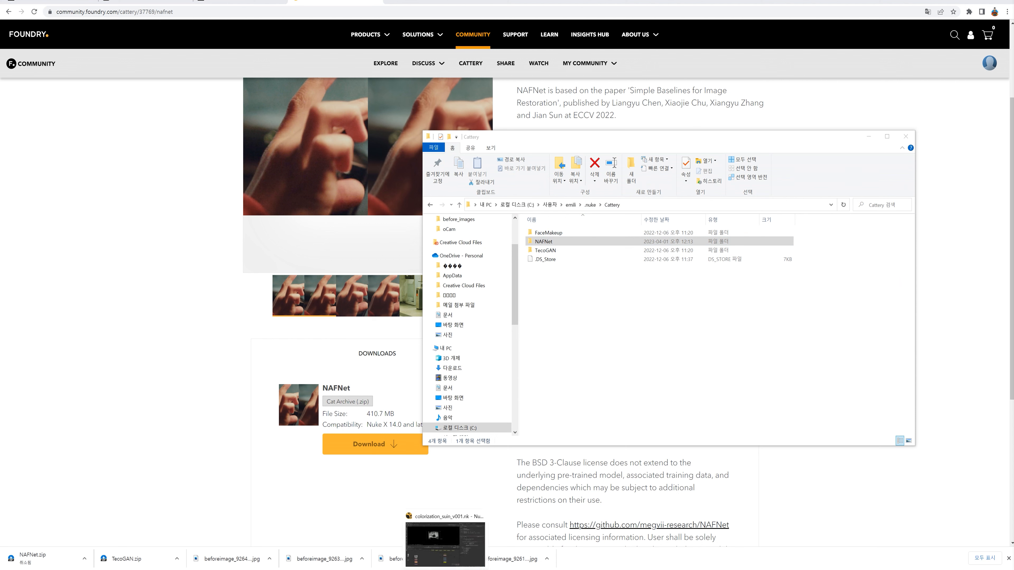
mouse_move(227, 569)
click(269, 543)
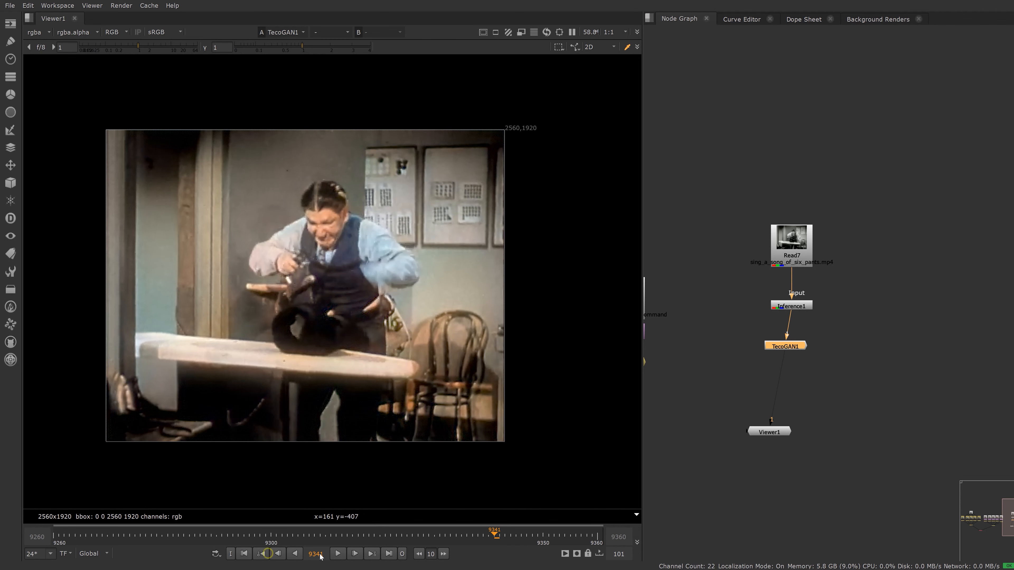
click(6, 349)
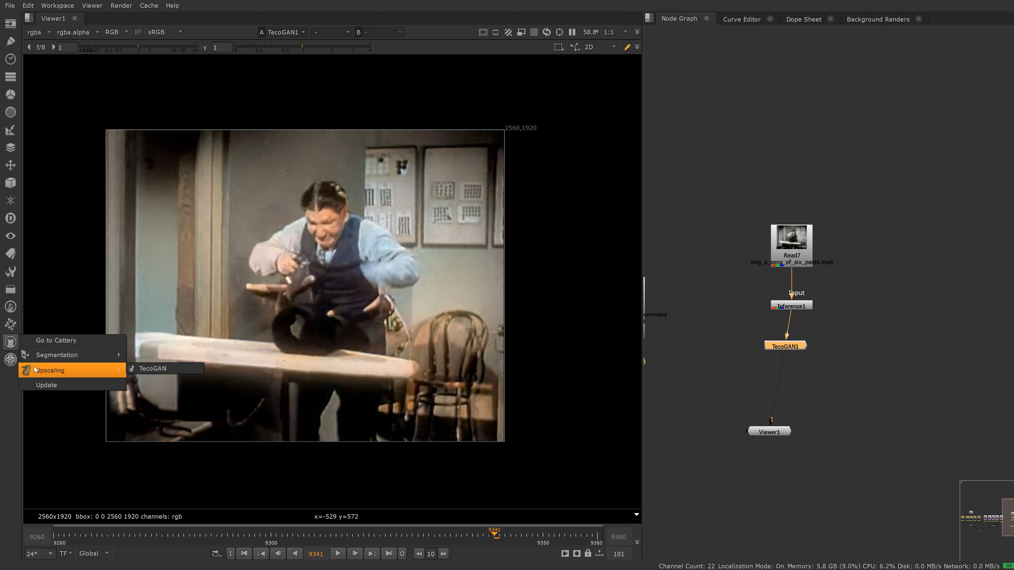
click(38, 384)
Add the NAFNet denoising node after TecoGAN1, inspect the denoised frame up close, and close its properties.
click(10, 342)
mouse_move(67, 354)
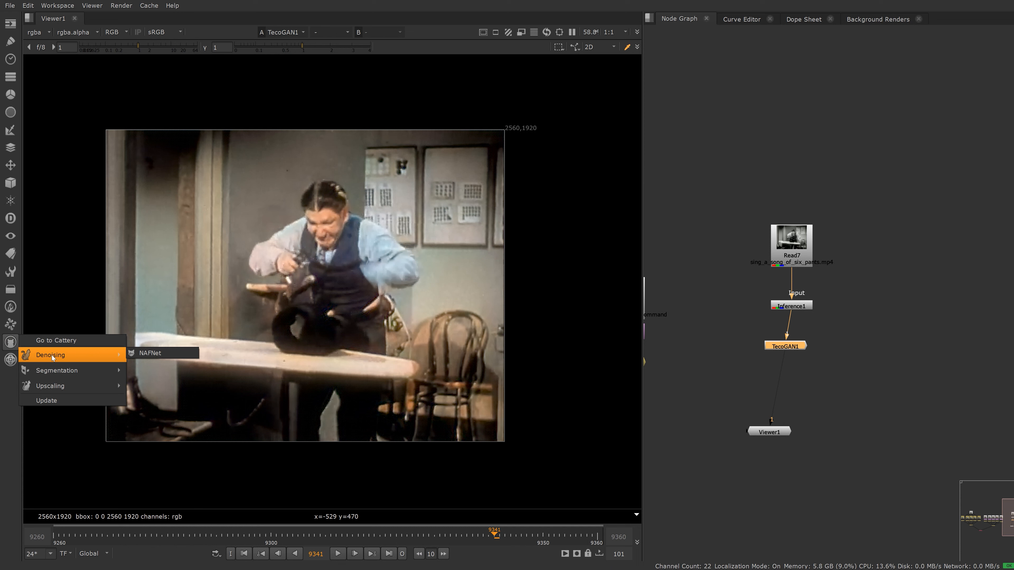
click(149, 353)
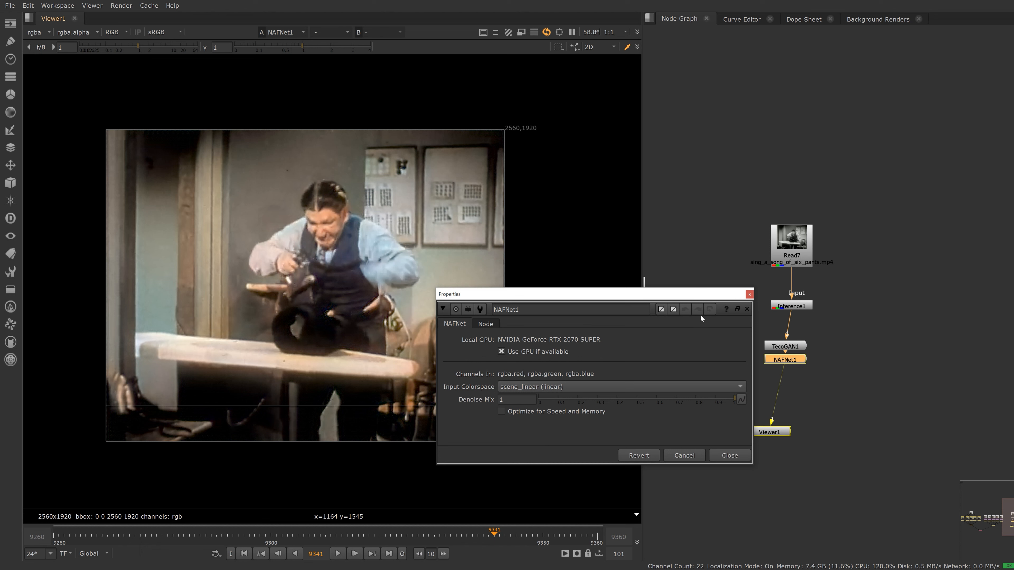
drag(568, 295, 668, 183)
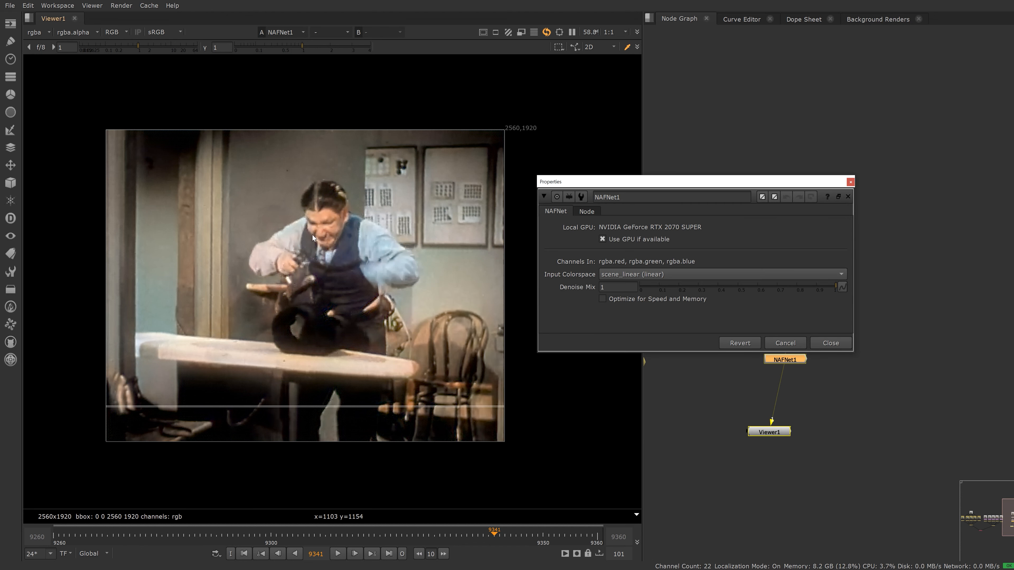
scroll(345, 237, up, 4)
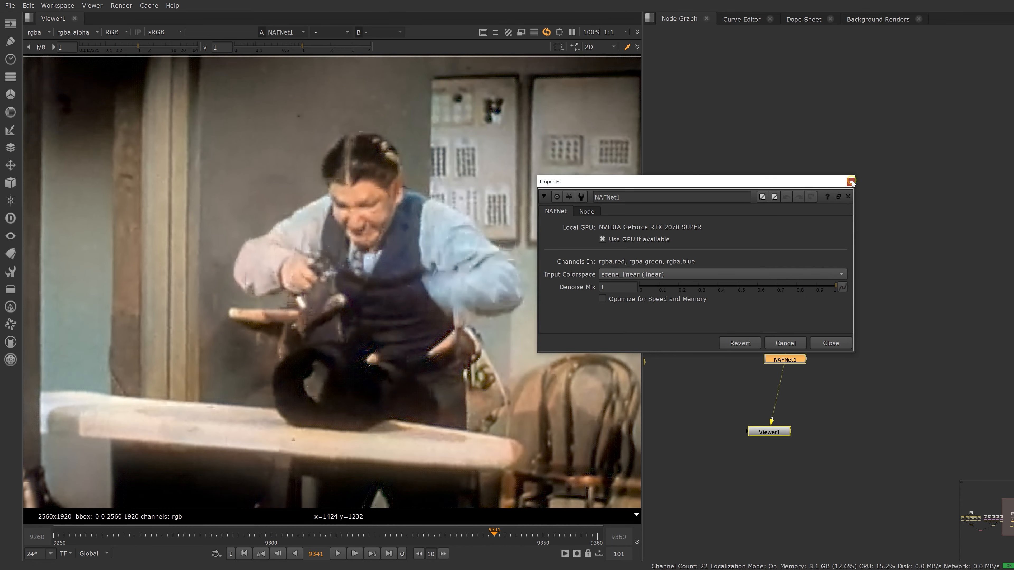
click(850, 182)
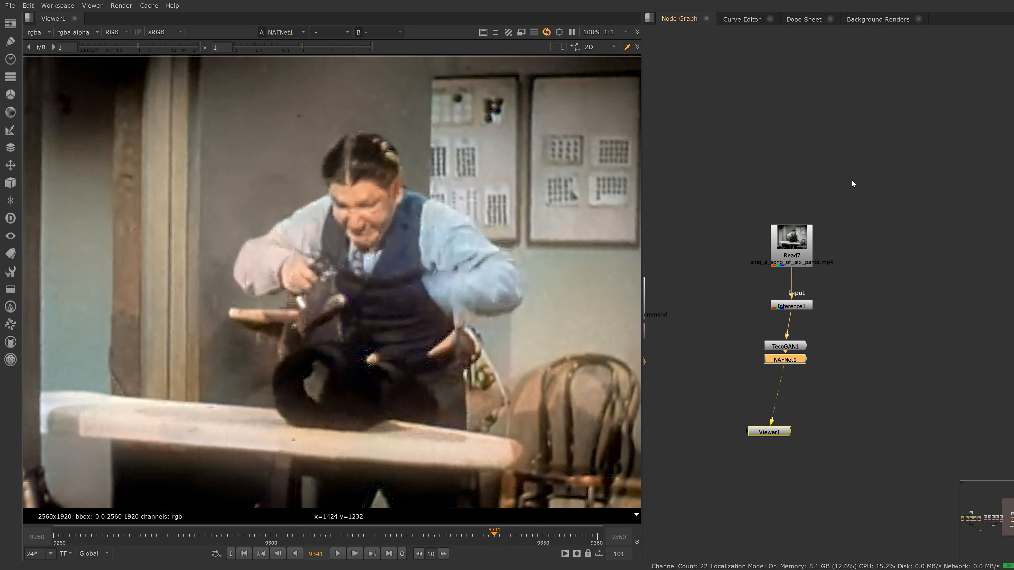
Move the NAFNet1 node above TecoGAN1 so the denoise runs before the upscale, and space the two nodes apart.
key(ctrl+Up)
mouse_move(790, 346)
mouse_down()
mouse_move(797, 329)
mouse_move(800, 359)
mouse_move(793, 350)
mouse_up()
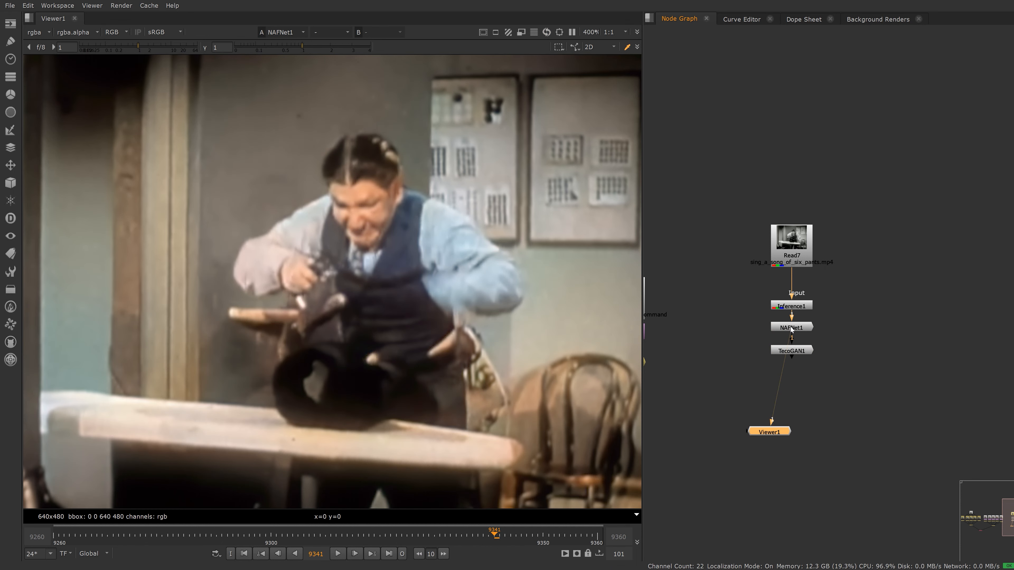
scroll(774, 331, down, 1)
scroll(798, 332, up, 1)
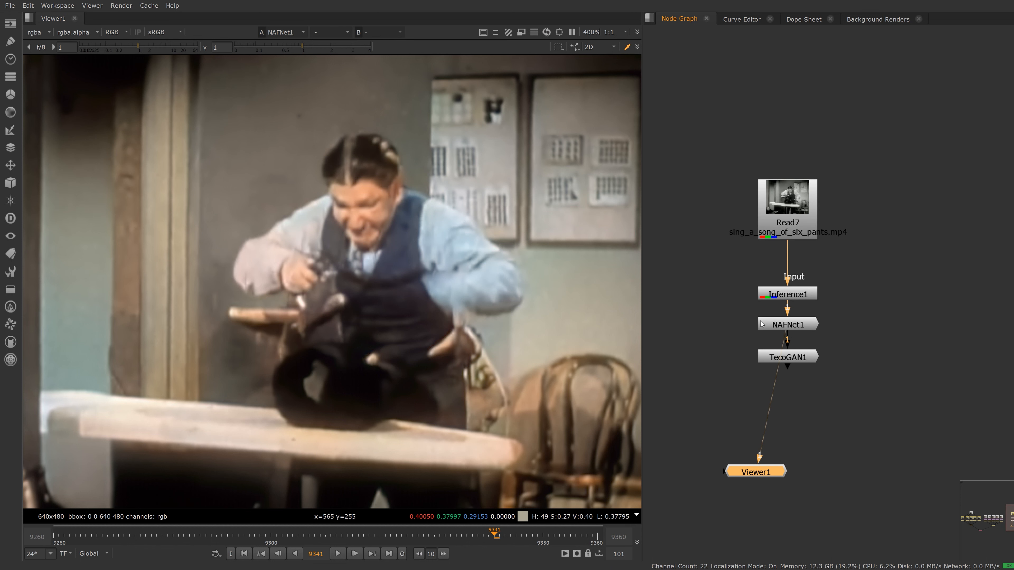
Compare the TecoGAN1 and NAFNet1 outputs in the viewer, examining the man's face and the image detail up close.
click(796, 358)
key(1)
key(f)
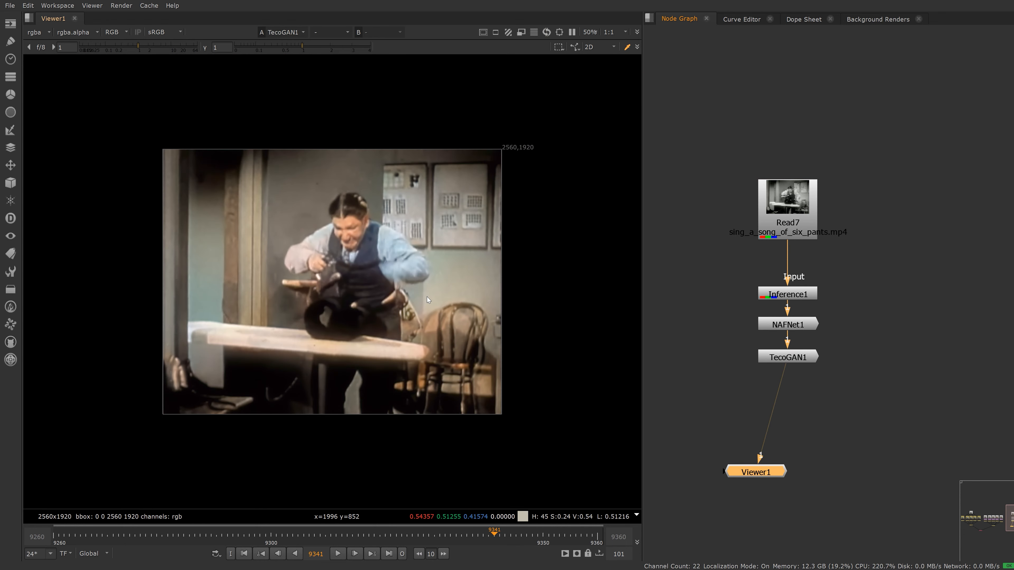
scroll(387, 248, up, 5)
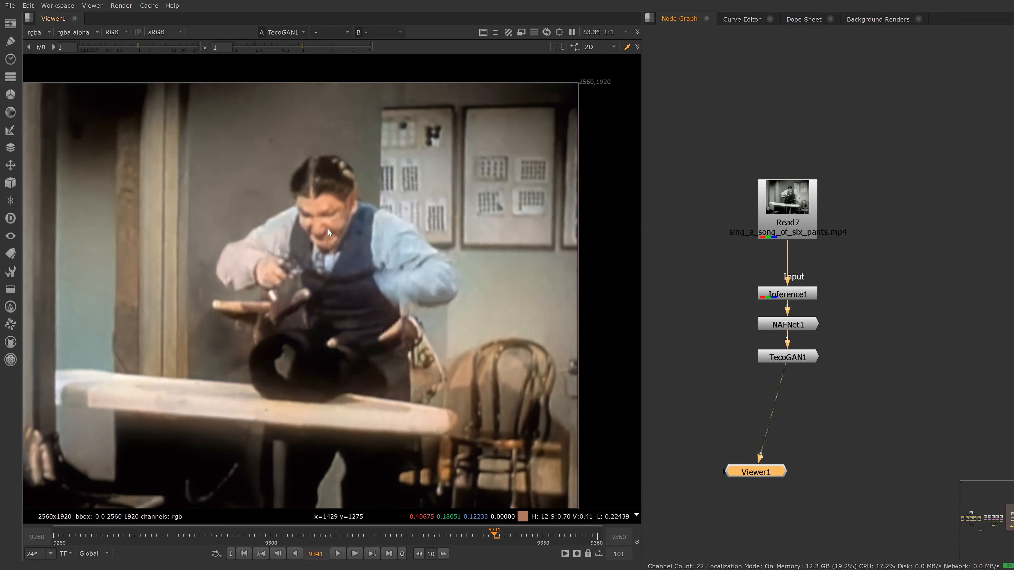
scroll(328, 228, up, 2)
click(772, 325)
key(1)
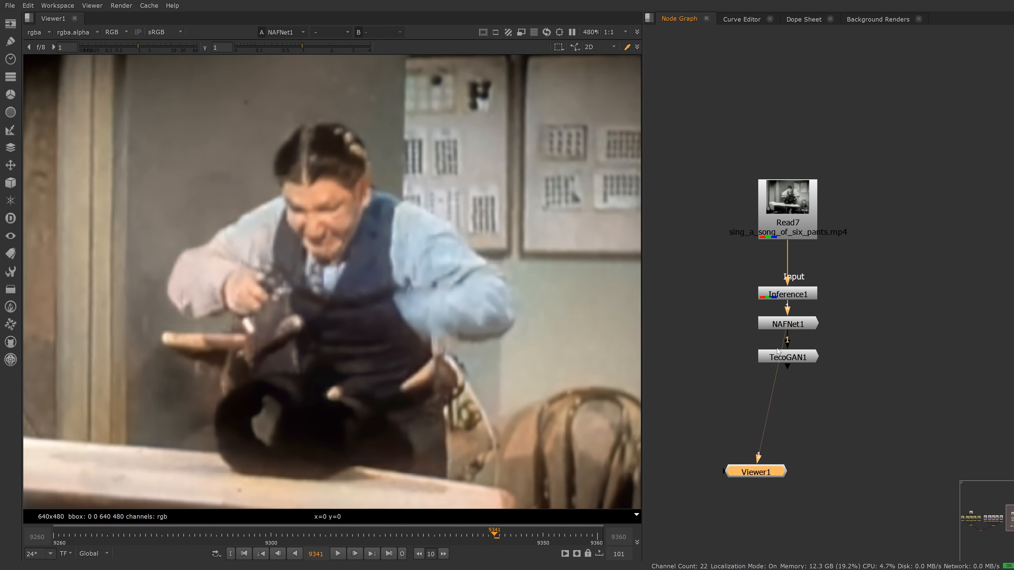
click(779, 355)
key(1)
scroll(312, 261, down, 6)
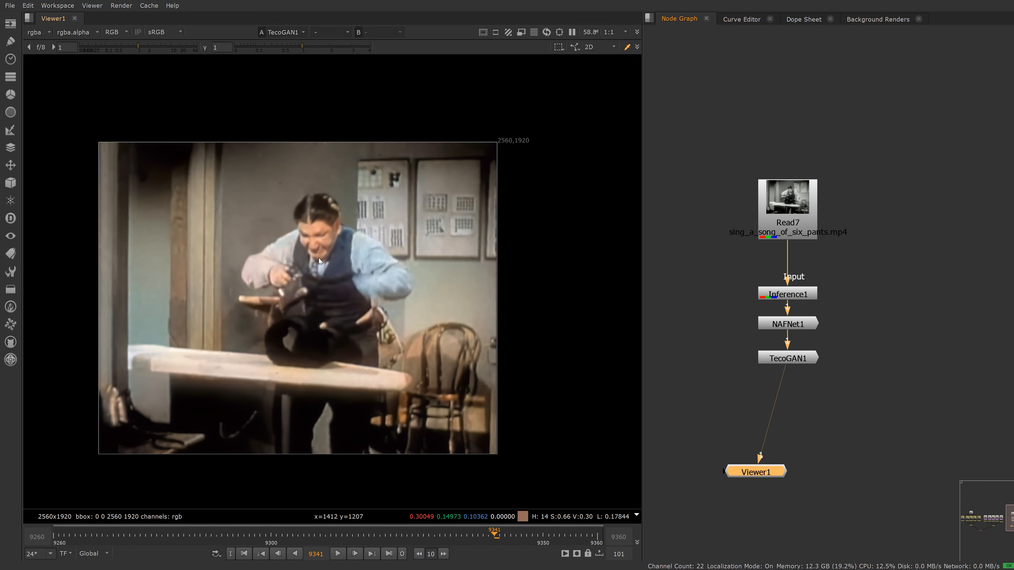
scroll(312, 261, up, 5)
Set NAFNet1's Denoise Mix to 0.495 and close its properties.
click(777, 324)
double_click(778, 325)
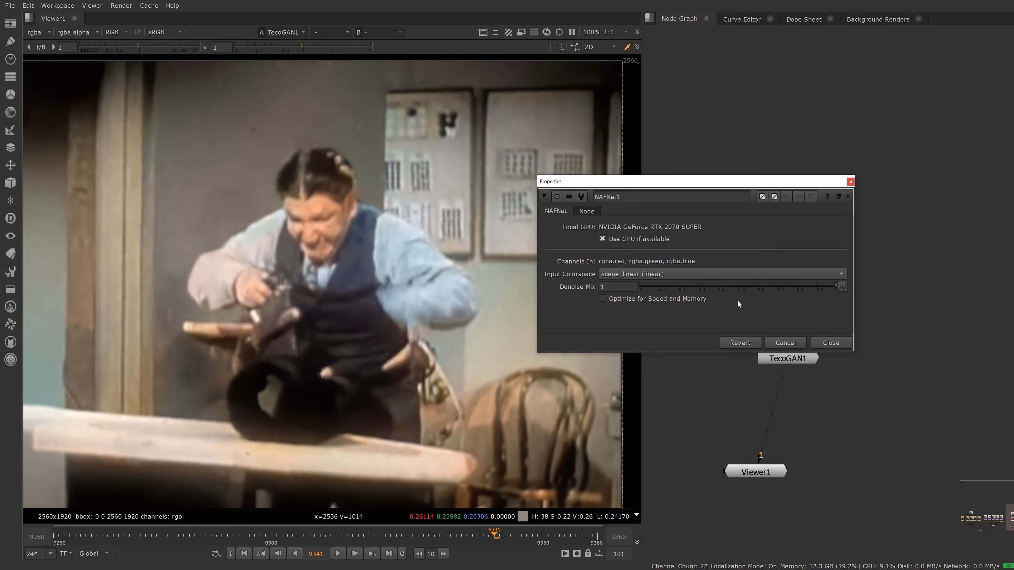
drag(770, 287, 736, 284)
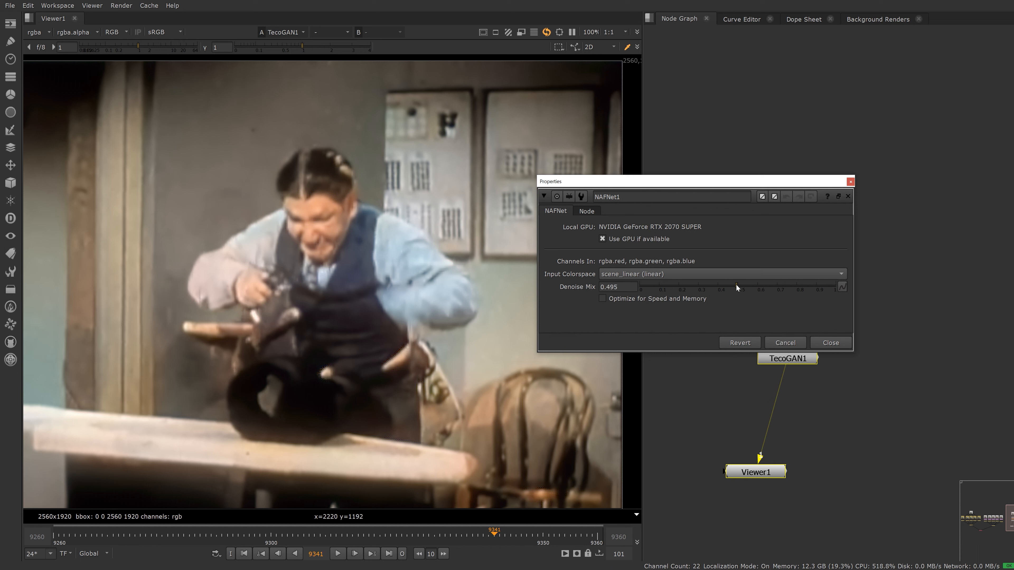
click(834, 346)
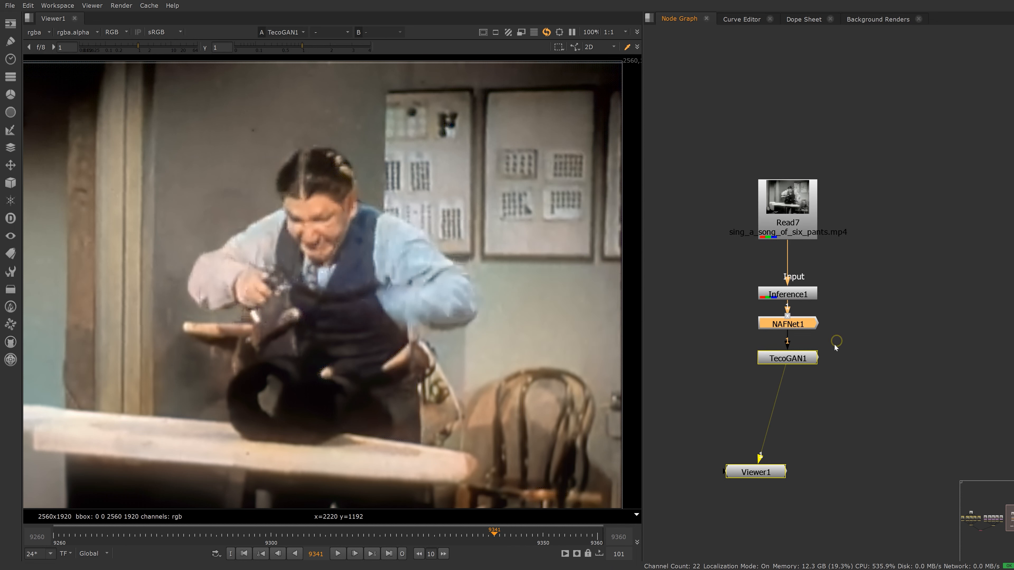
View the TecoGAN1 output and reposition the Viewer1 node below the chain.
click(803, 355)
key(1)
scroll(798, 360, down, 3)
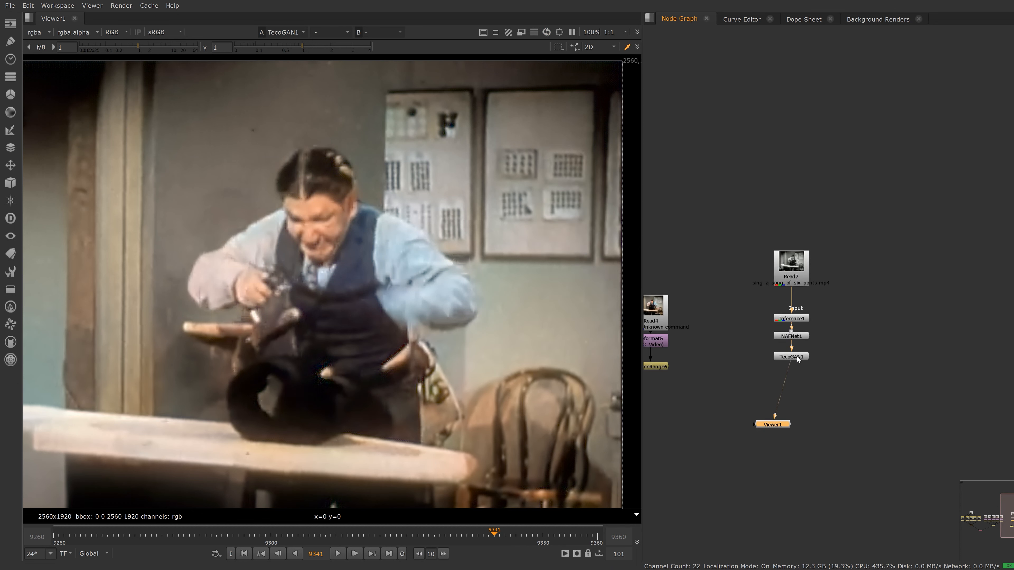
middle_drag(778, 377, 734, 368)
drag(733, 393, 744, 399)
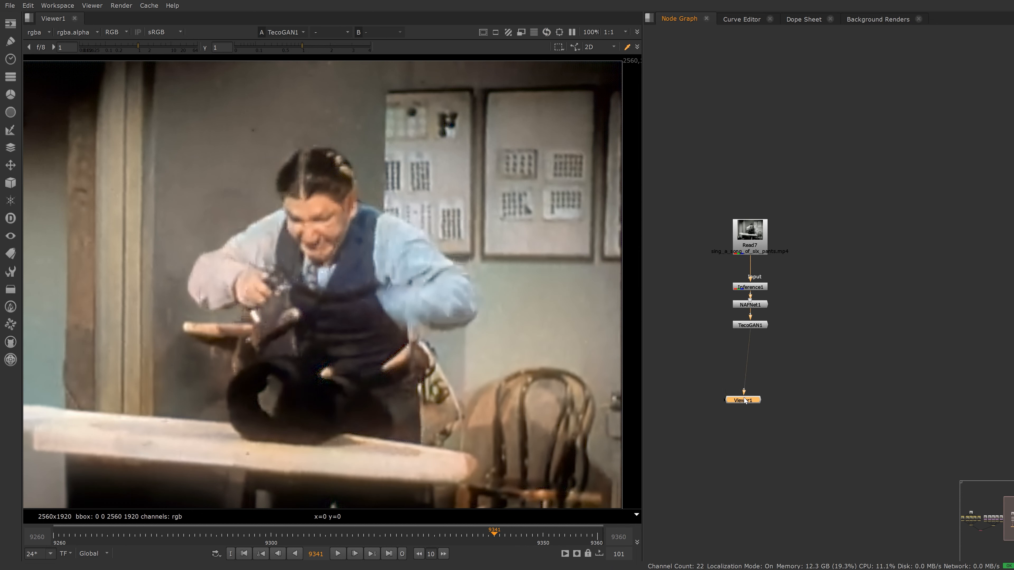
scroll(746, 332, up, 2)
Add a Write node after TecoGAN1.
click(748, 327)
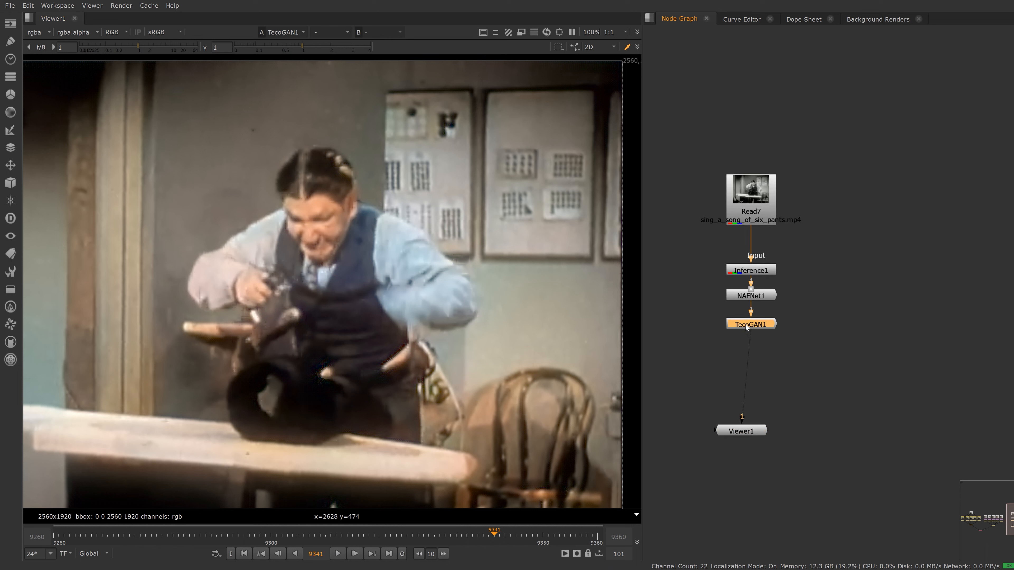
key(Tab)
text(write)
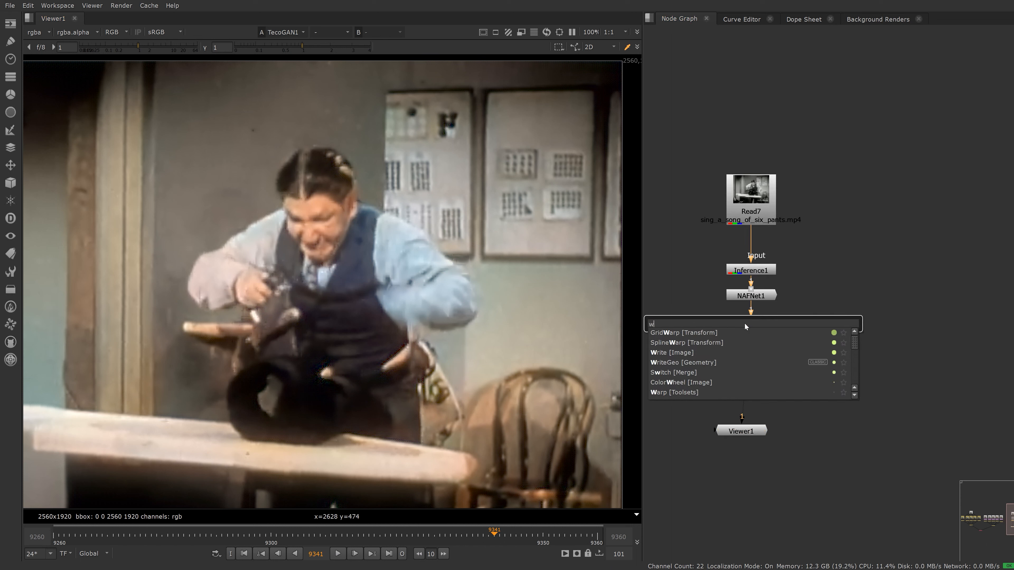
key(Return)
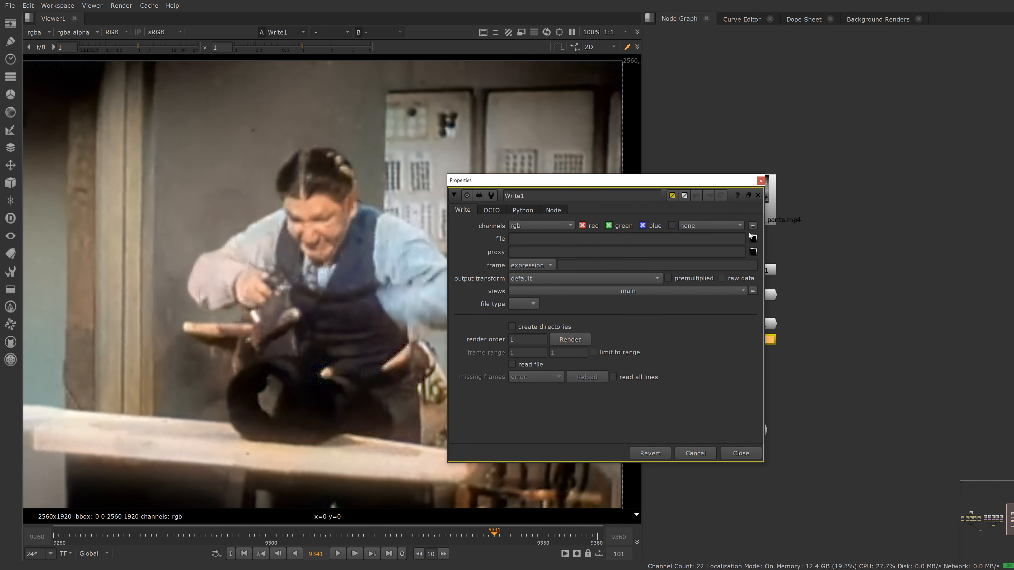
Create a render_exr folder in Colorization_Test and set the Write node's output file there to coloizer_####.exr.
click(752, 238)
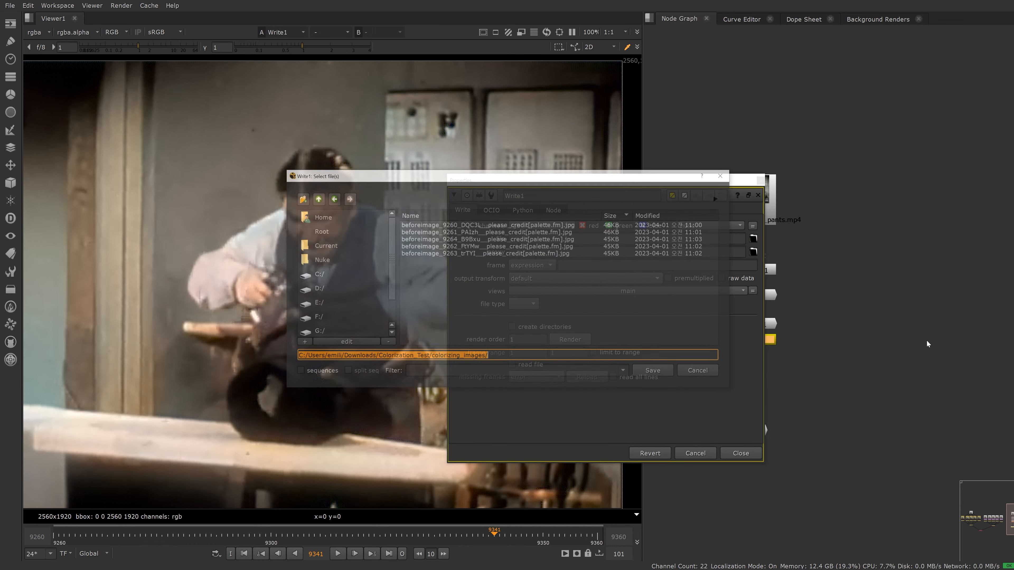
click(317, 198)
click(301, 198)
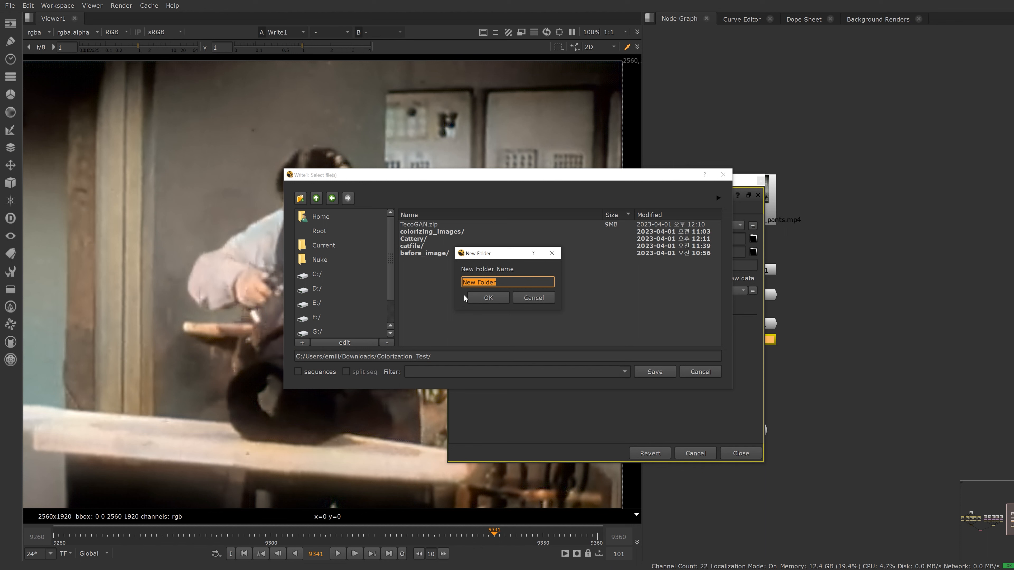
text(render_exr)
click(487, 298)
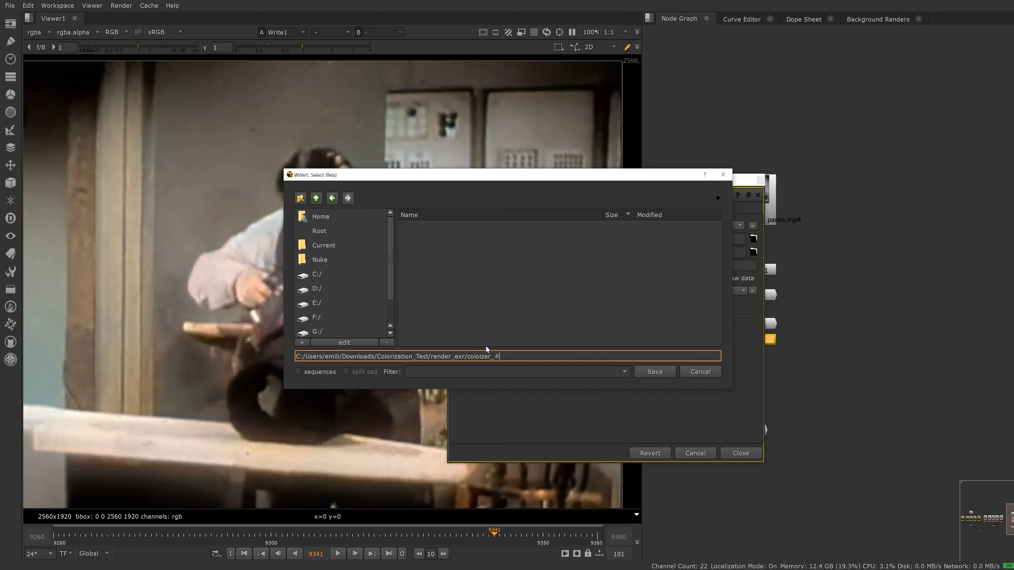
text(.exr)
key(Return)
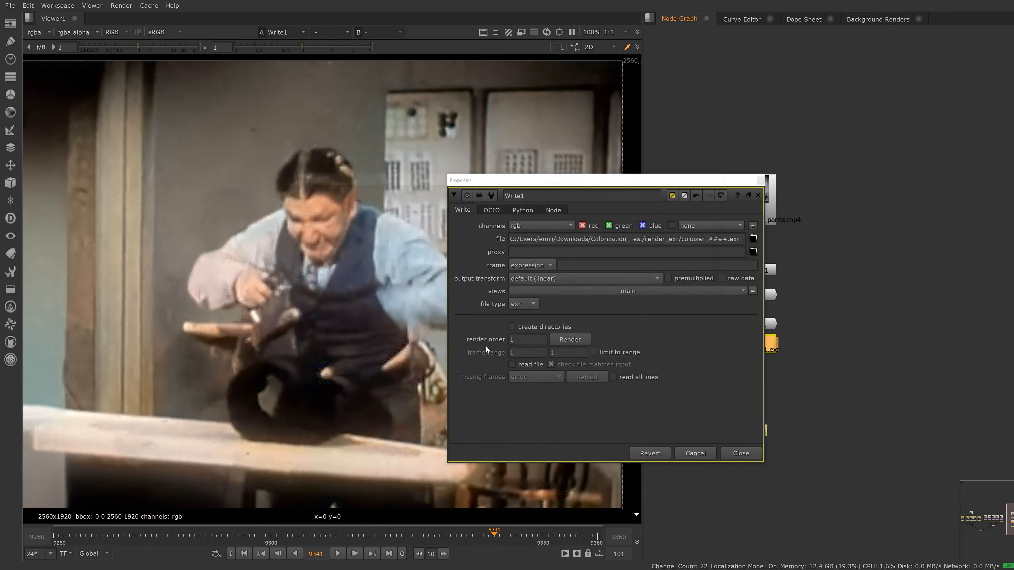
Set the Write node's EXR datatype to 32 bit float and render frames 9260-9360.
click(531, 341)
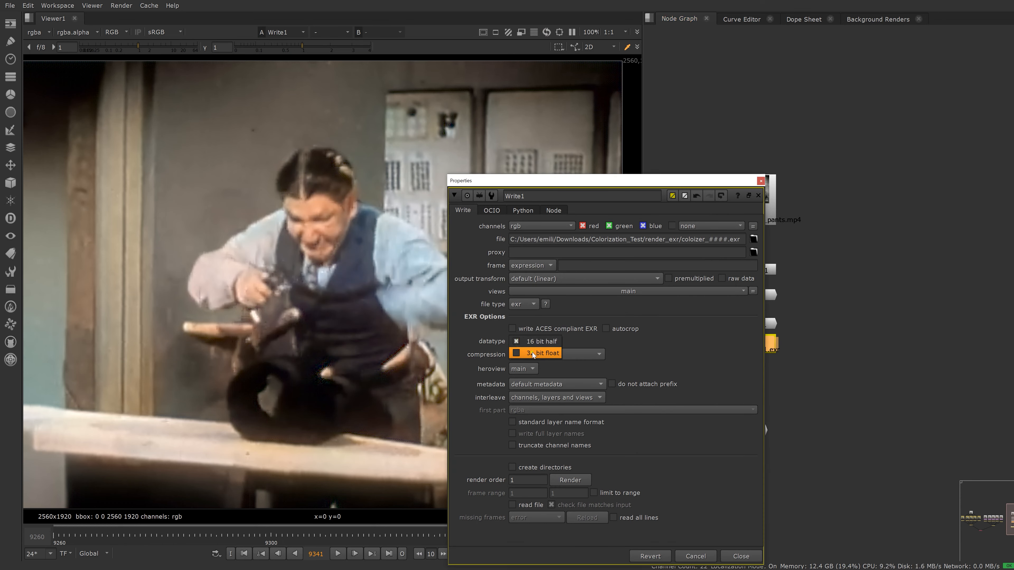
click(533, 353)
click(569, 481)
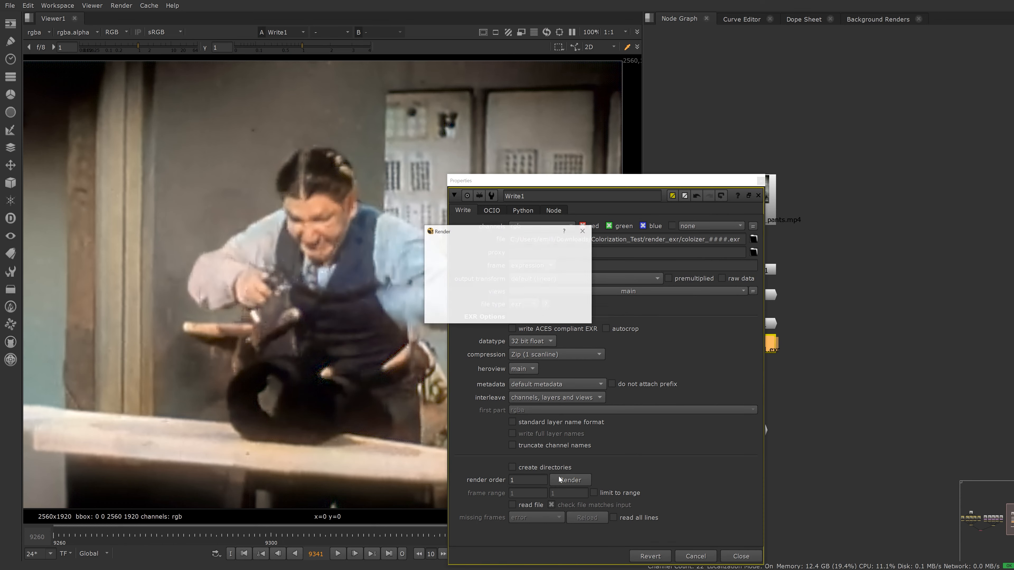
click(491, 255)
click(502, 269)
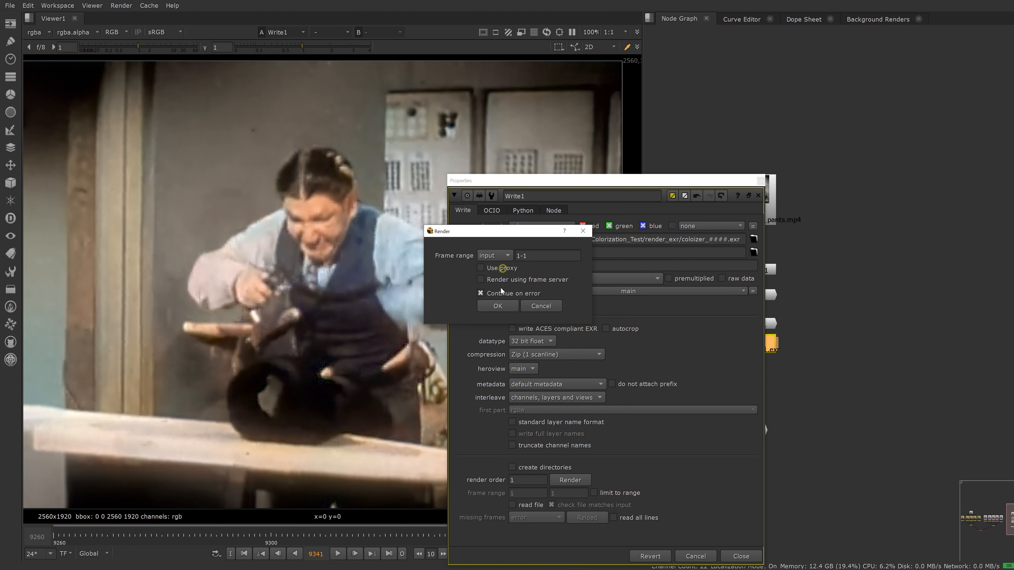
click(499, 255)
click(504, 257)
click(496, 306)
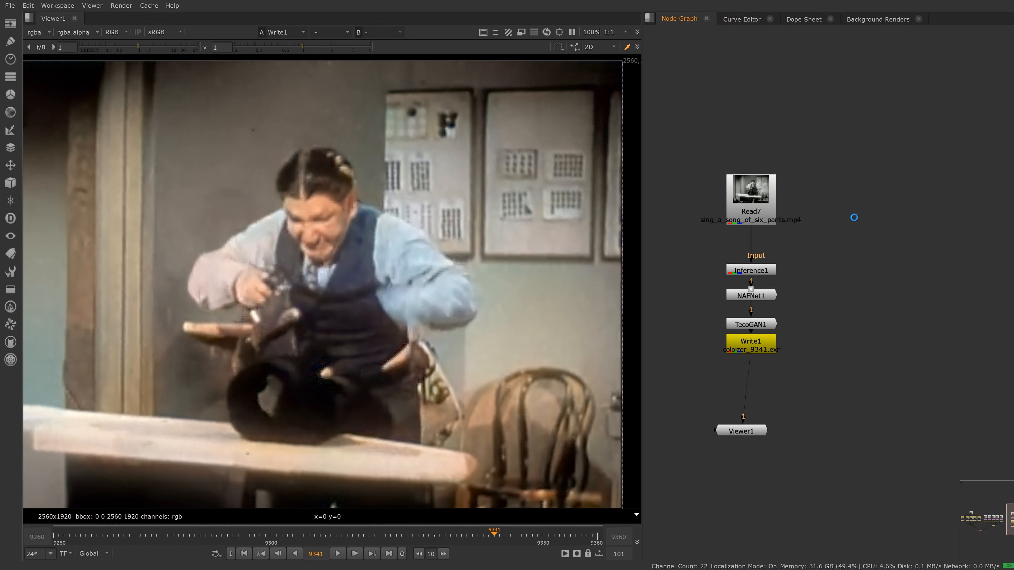
Import the rendered sequence coloizer_####.exr 9260-9360 from the render_exr folder with a Read node and show it in the viewer.
key(r)
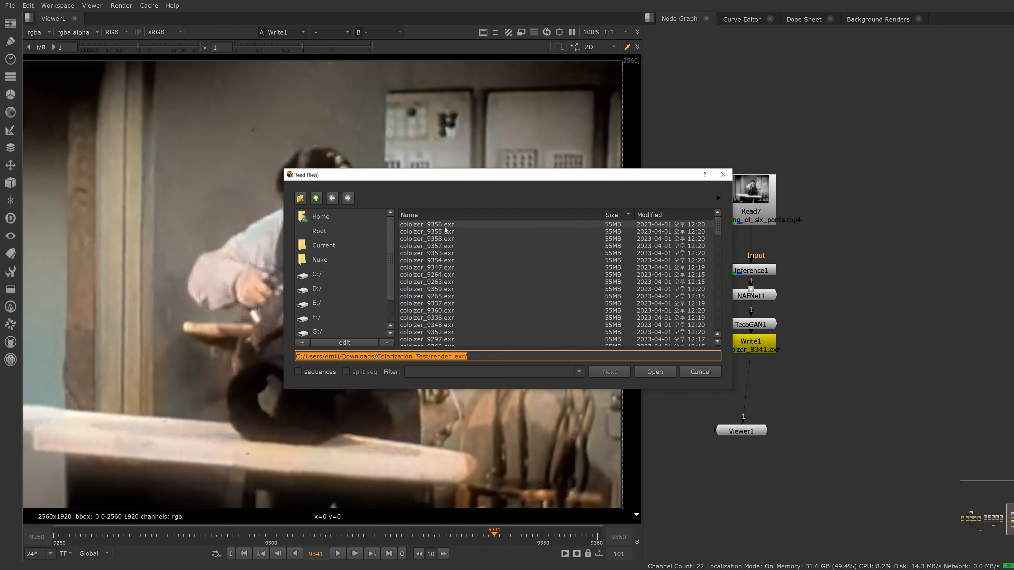
click(298, 372)
click(478, 224)
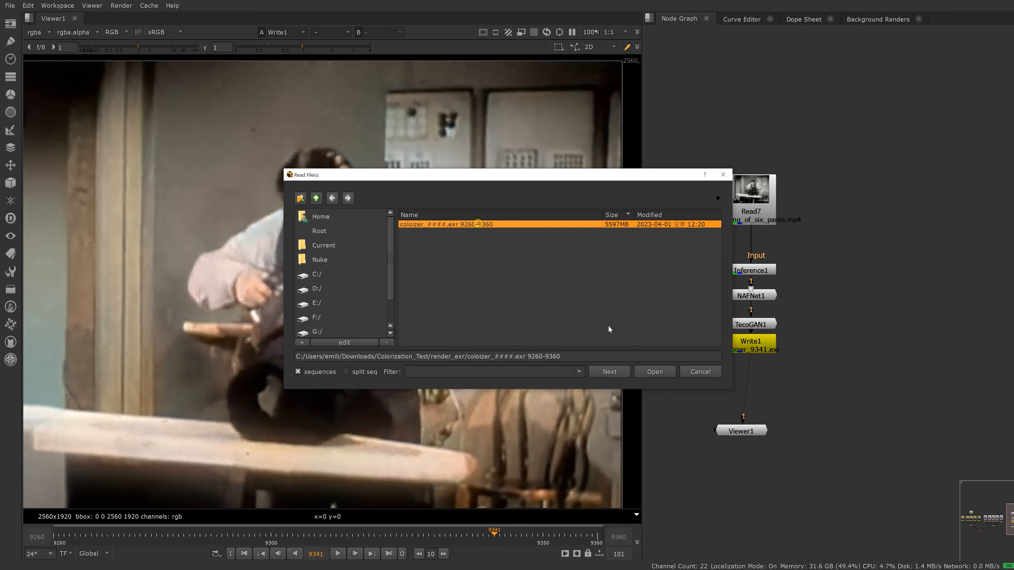
click(651, 376)
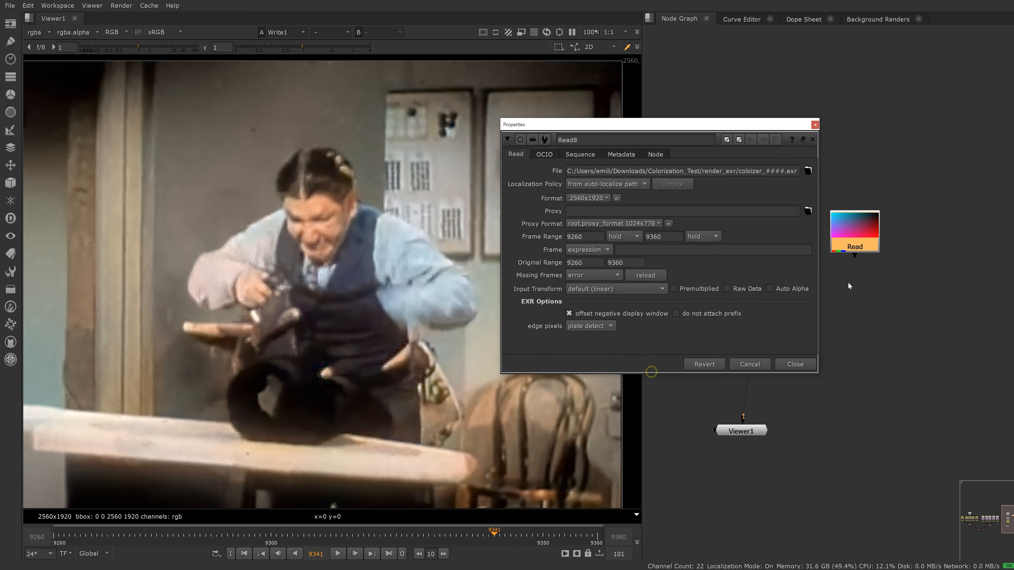
click(815, 125)
key(1)
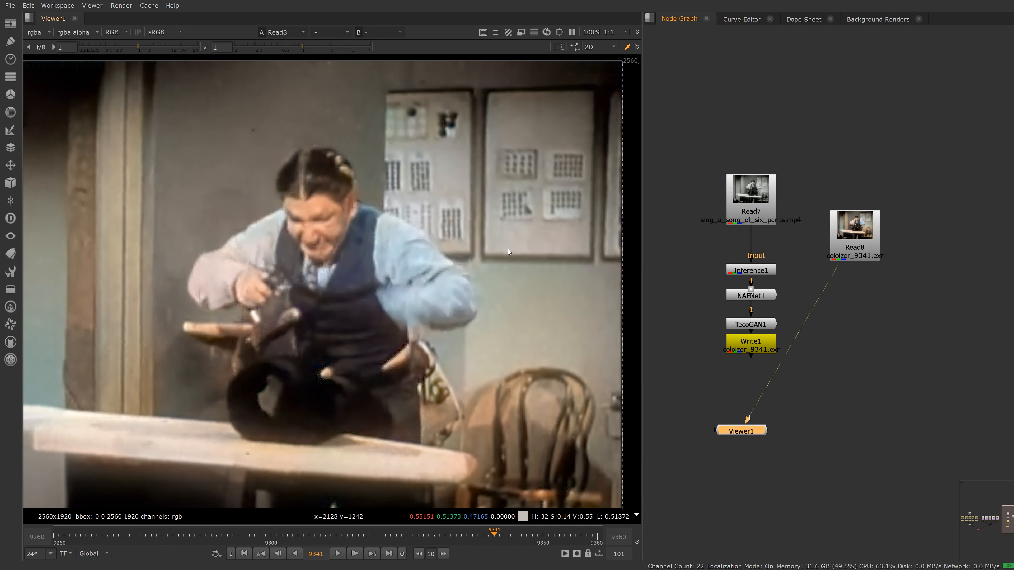
Fit the rendered sequence in the viewer and play it back to check the colorized result, then stop playback.
key(f)
scroll(479, 244, up, 1)
middle_drag(472, 277, 490, 269)
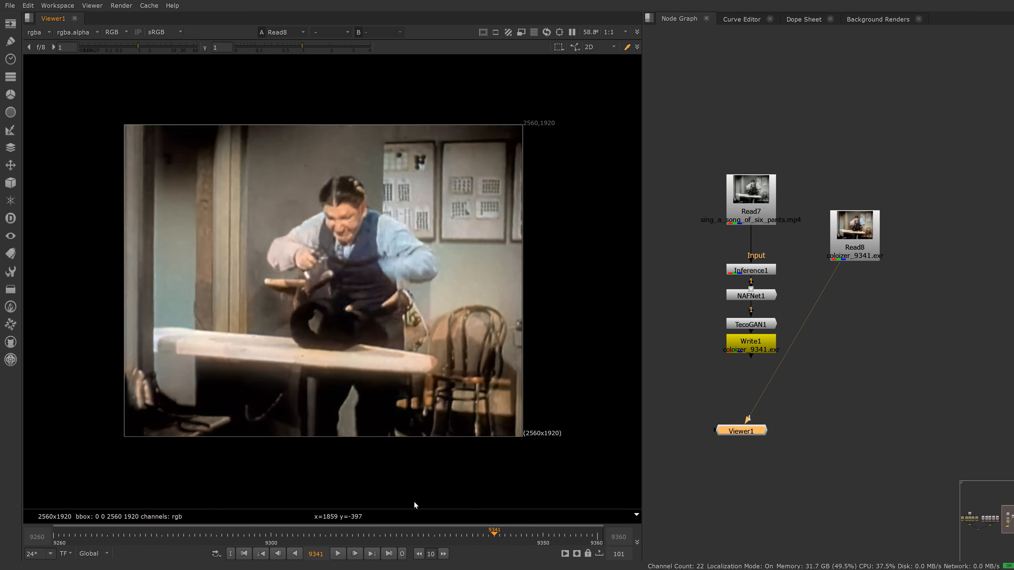
click(337, 558)
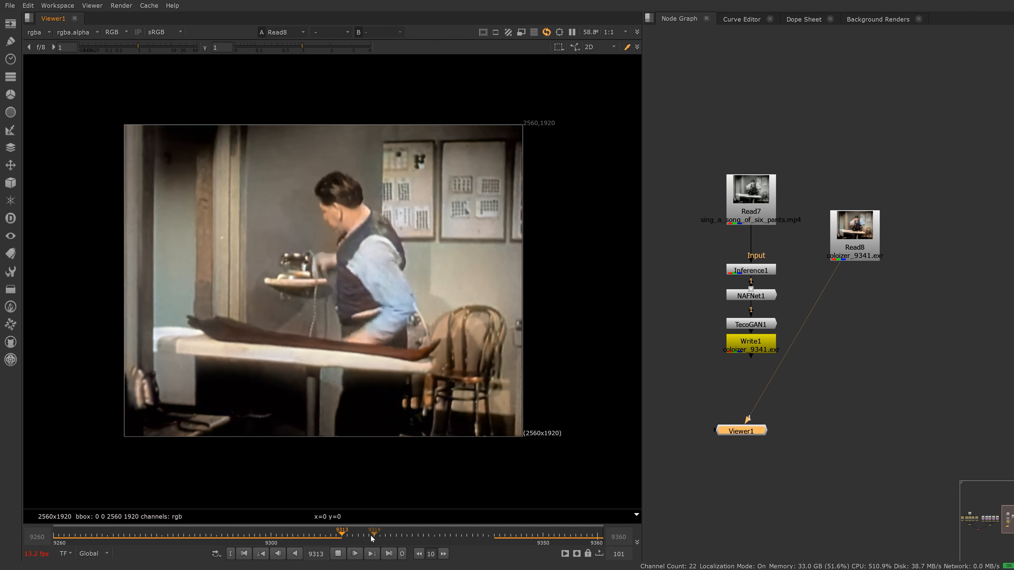
click(338, 554)
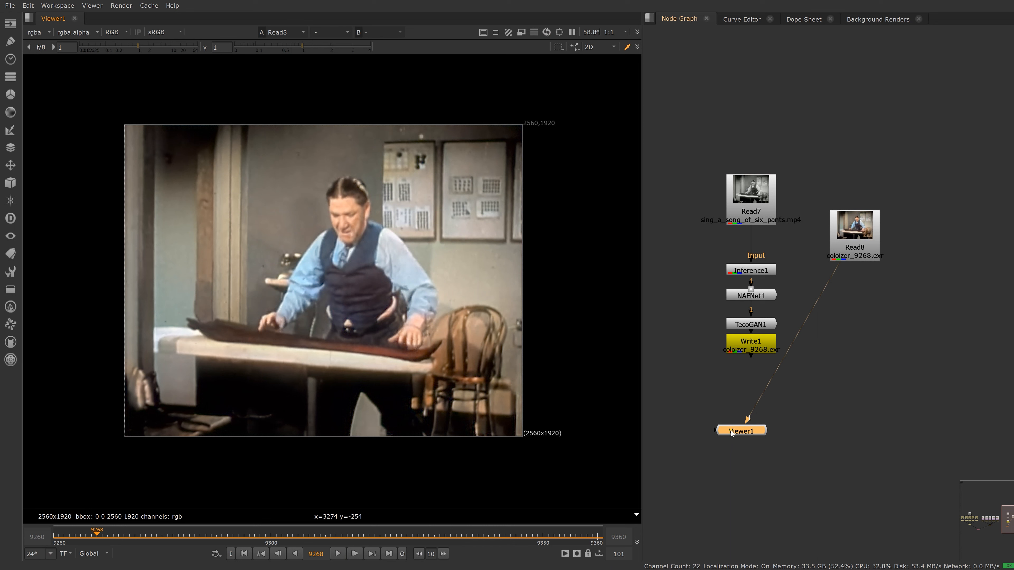
Place Viewer1 below the rendered sequence's Read node and add a Reformat node after that Read node.
drag(731, 433, 845, 425)
click(856, 240)
key(Tab)
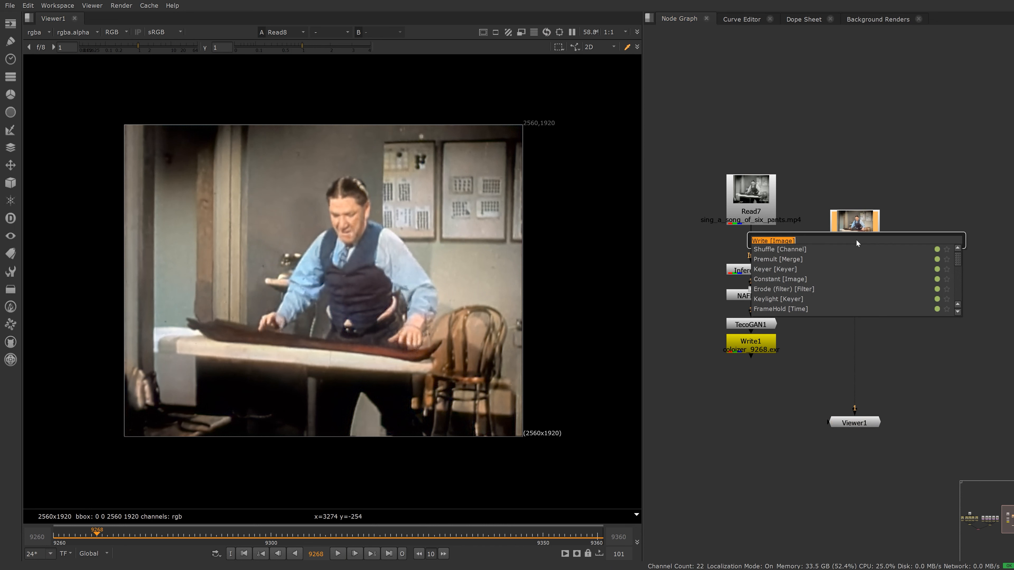
text(reformat)
key(Return)
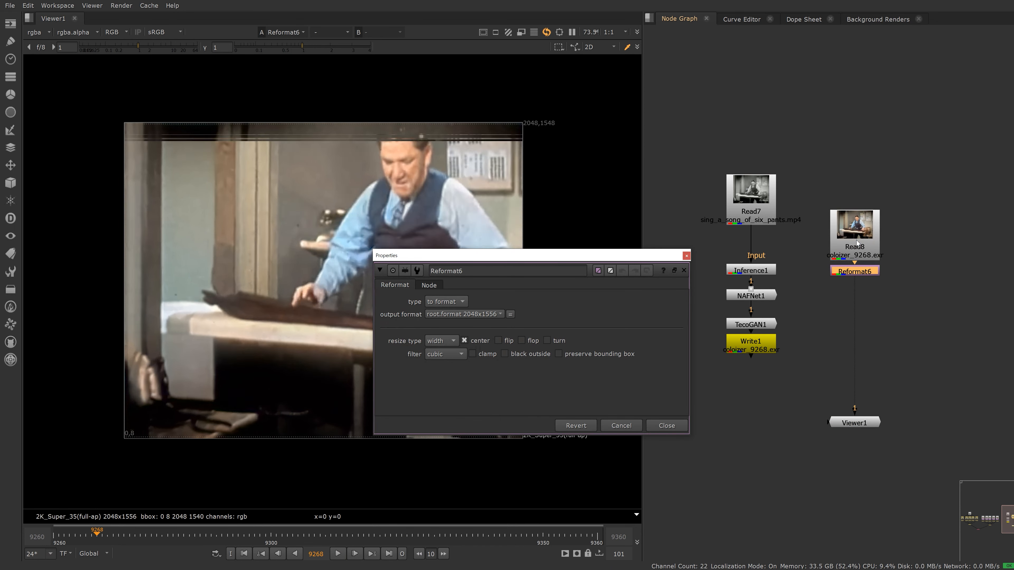
Set the Reformat node's output format to HD_1080, close its properties, and position it just below the Read node.
click(471, 315)
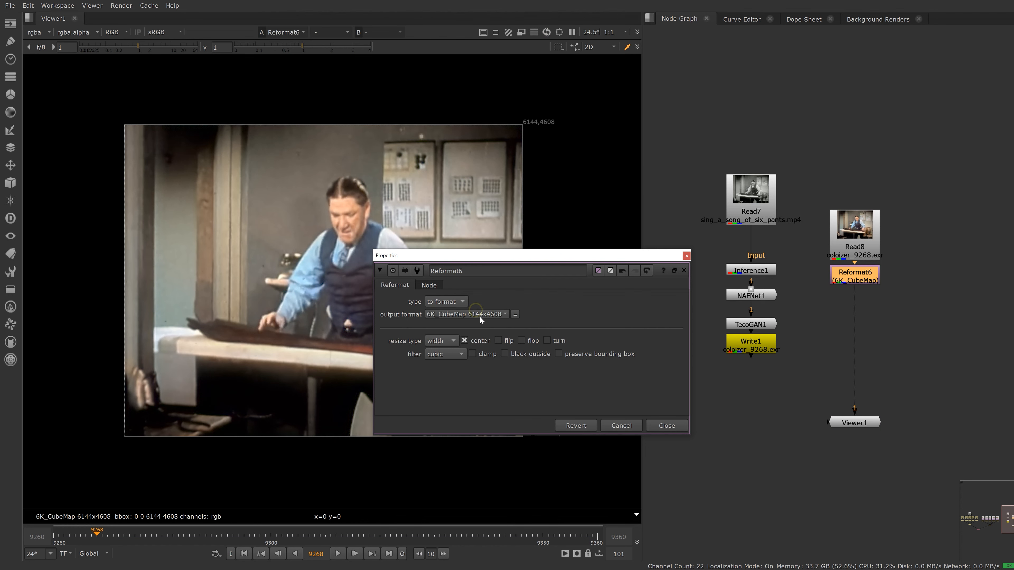
click(480, 315)
click(489, 315)
click(499, 314)
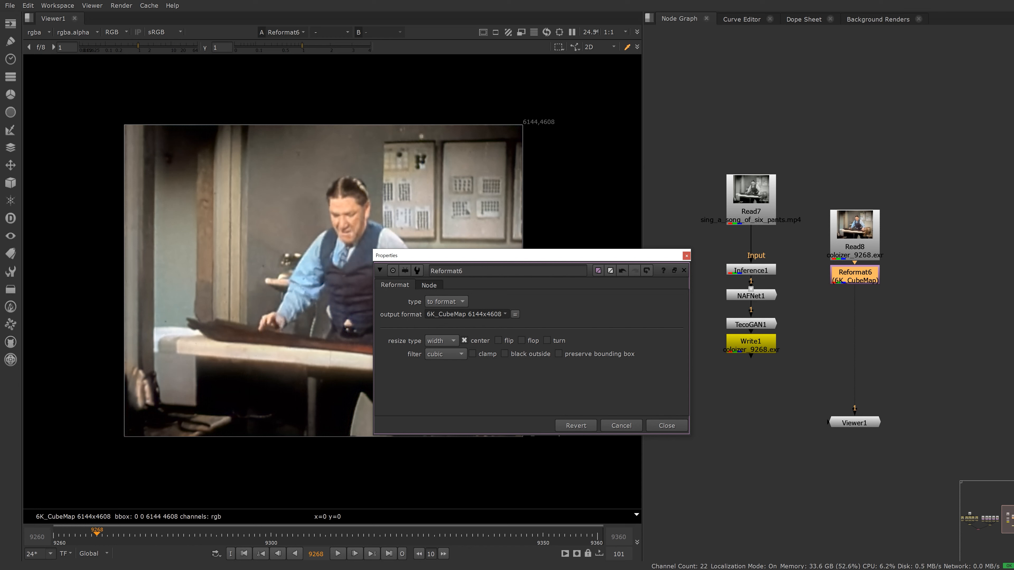
click(478, 247)
click(666, 425)
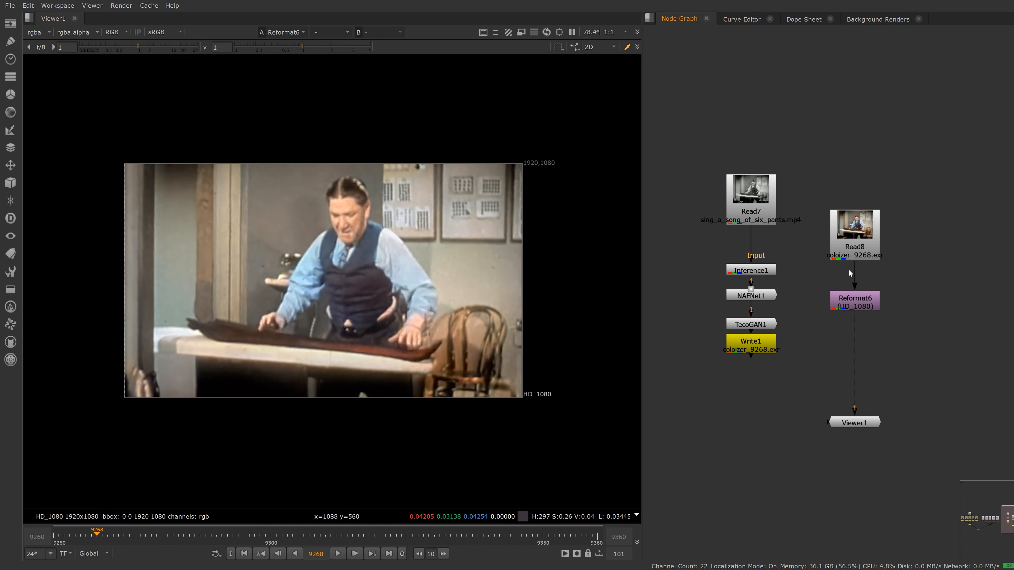
drag(846, 299, 848, 289)
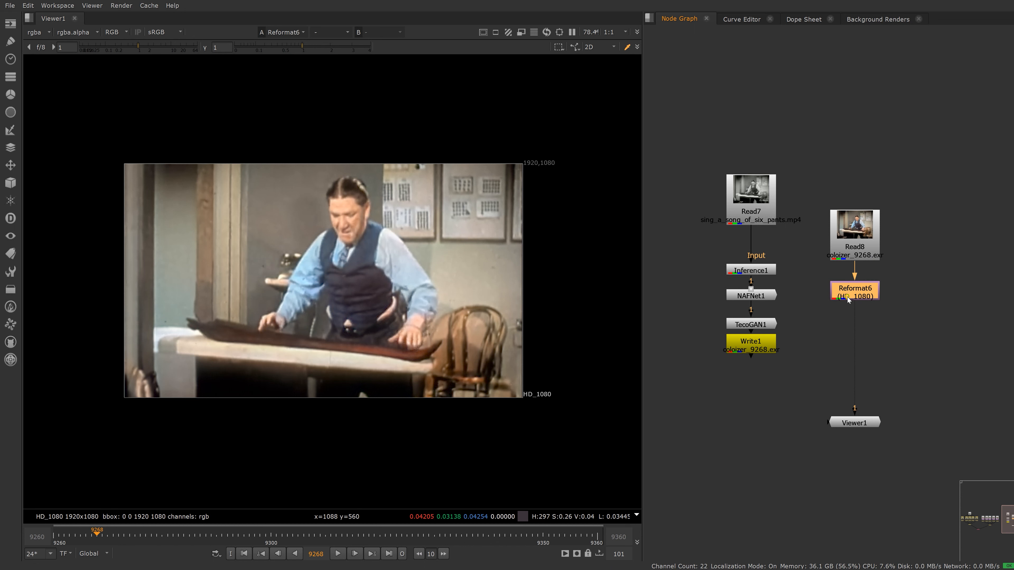
Add a Transform node after the HD_1080 Reformat node, set its scale to 0.75, and close its properties.
key(t)
double_click(570, 296)
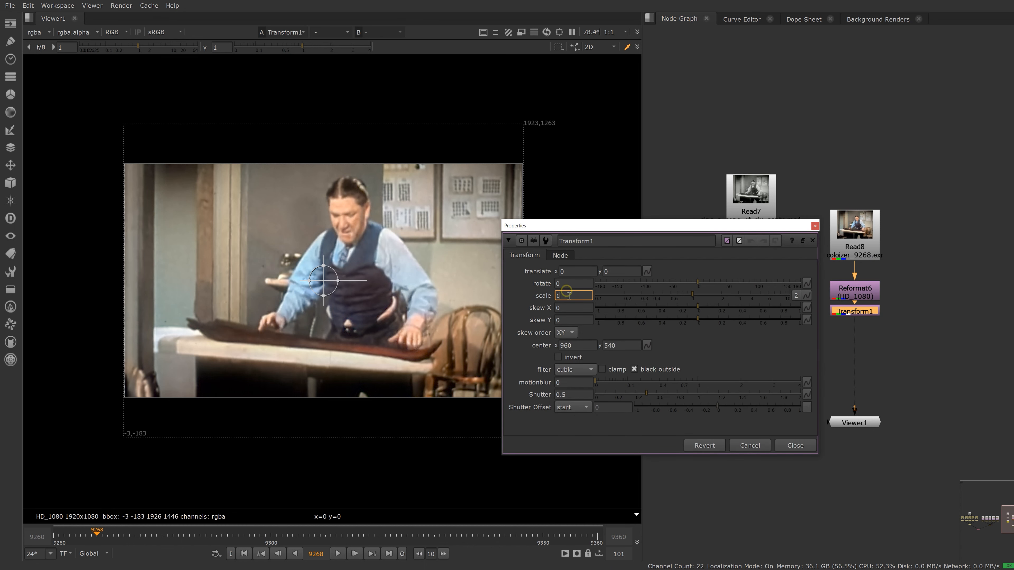
text(.8)
key(Return)
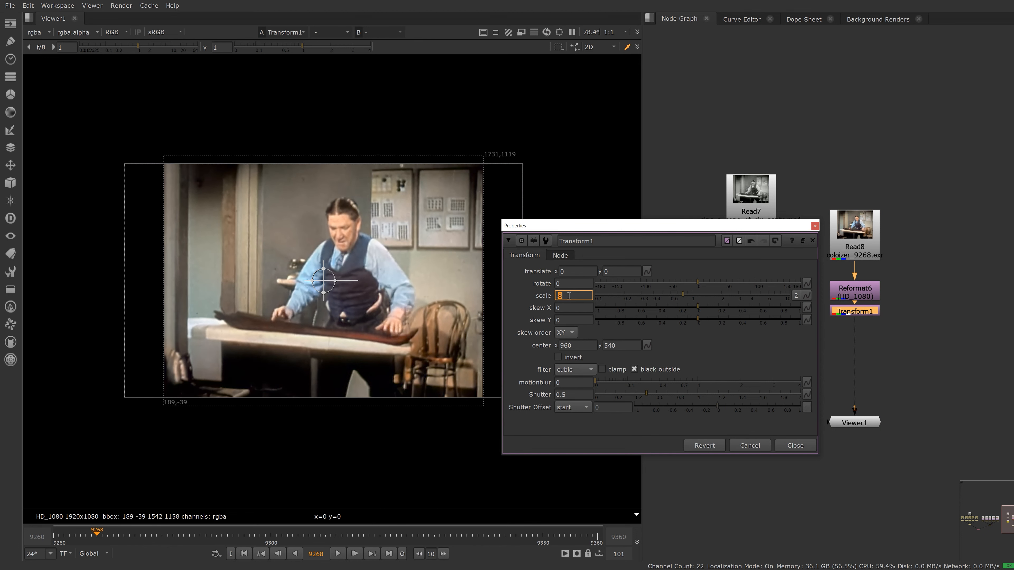
click(573, 295)
key(Down)
key(Down)
key(Down)
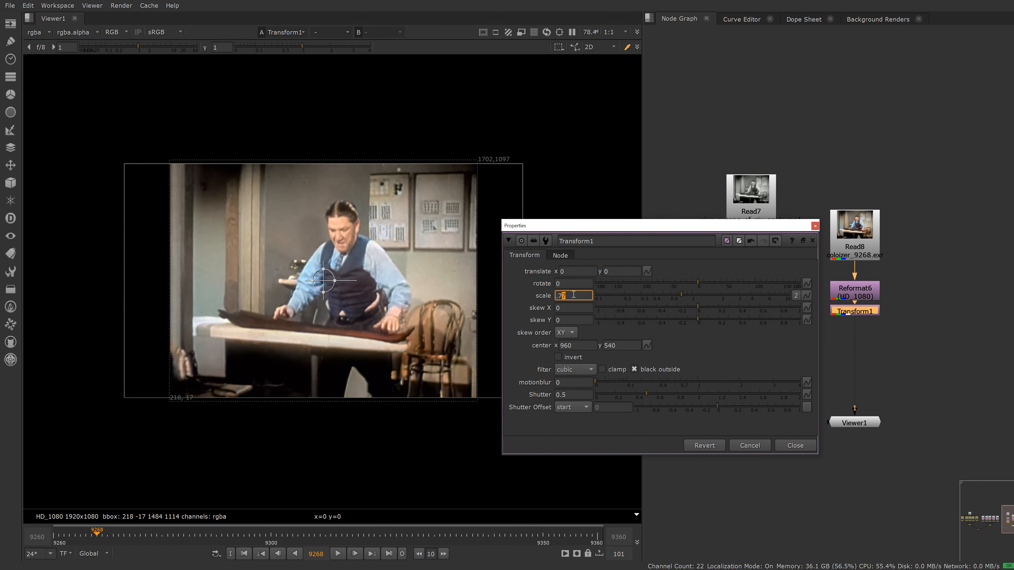
key(Down)
key(Down)
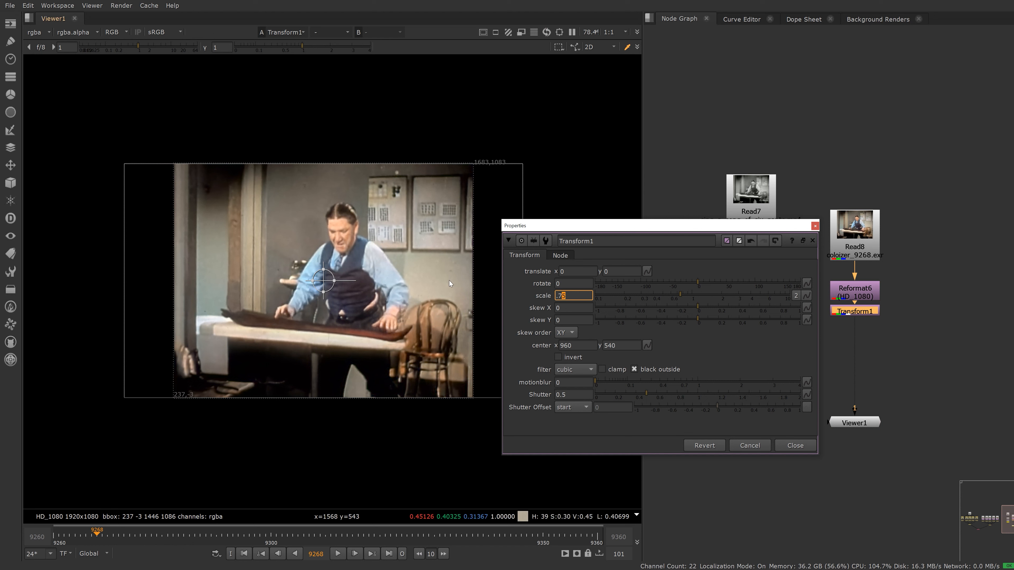
click(815, 226)
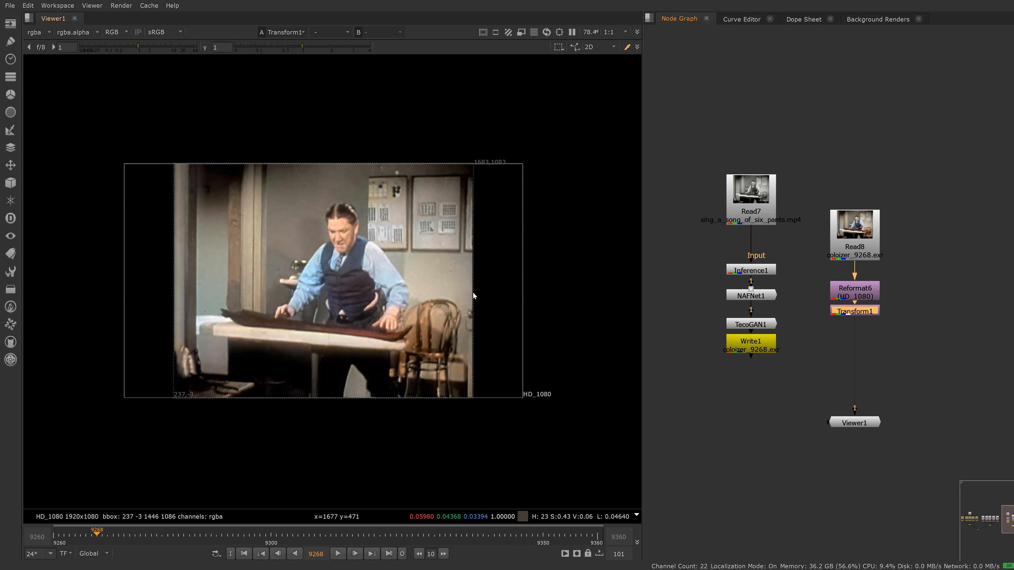
Inspect the scaled-down frame and shift Viewer1 slightly aside below the Transform node.
scroll(302, 228, up, 2)
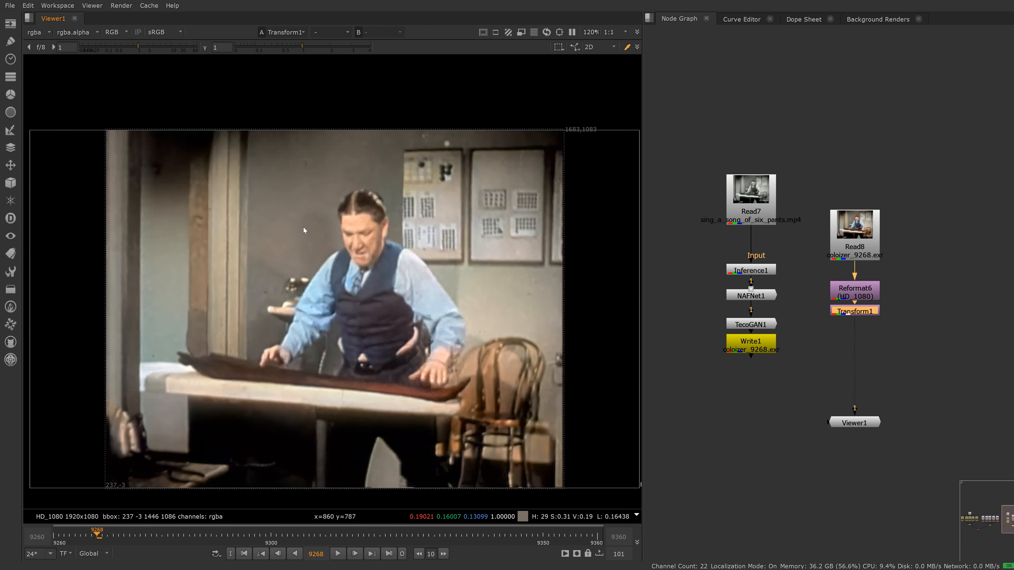
scroll(304, 230, down, 2)
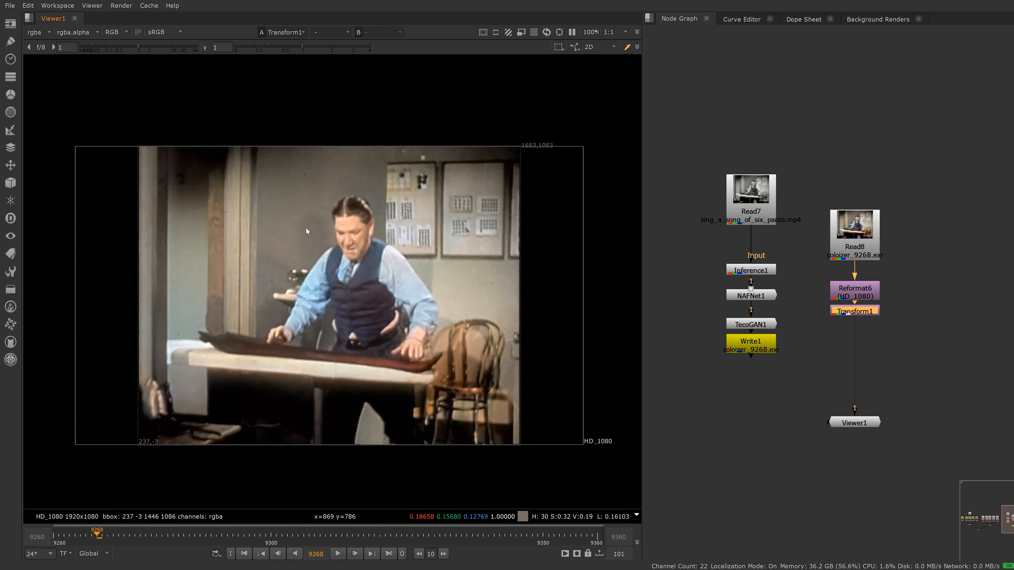
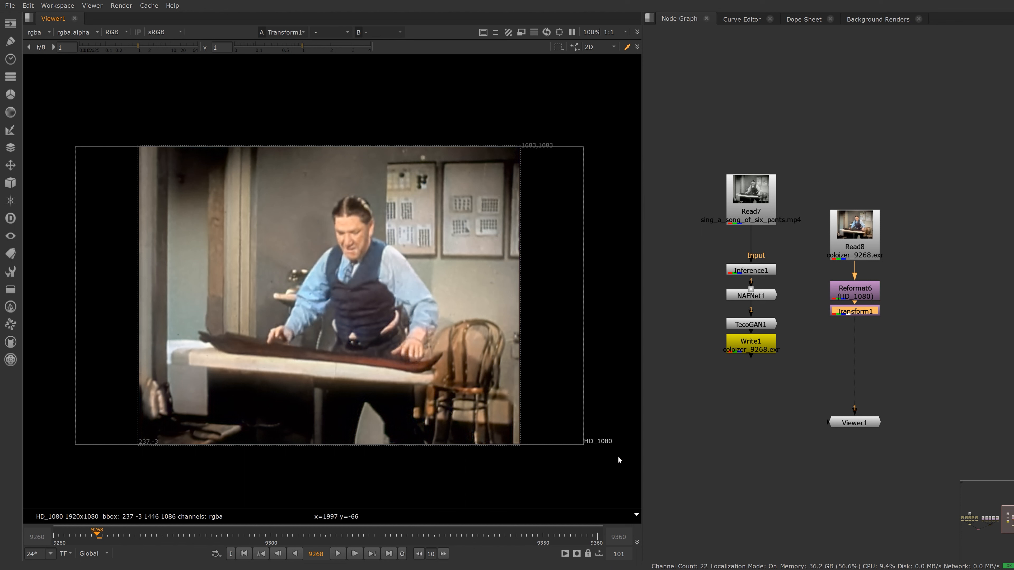
middle_drag(878, 333, 837, 356)
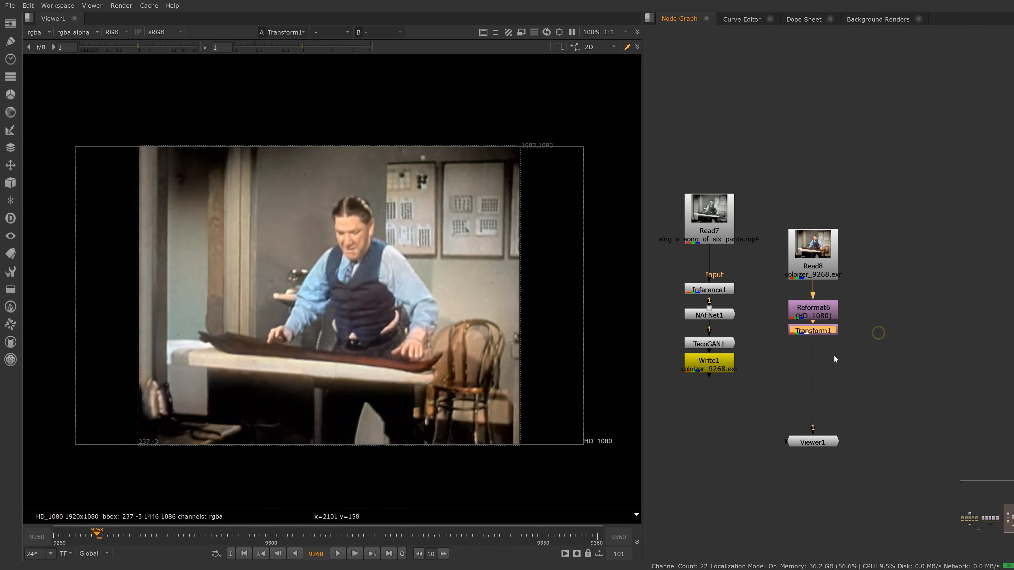
drag(815, 445, 831, 448)
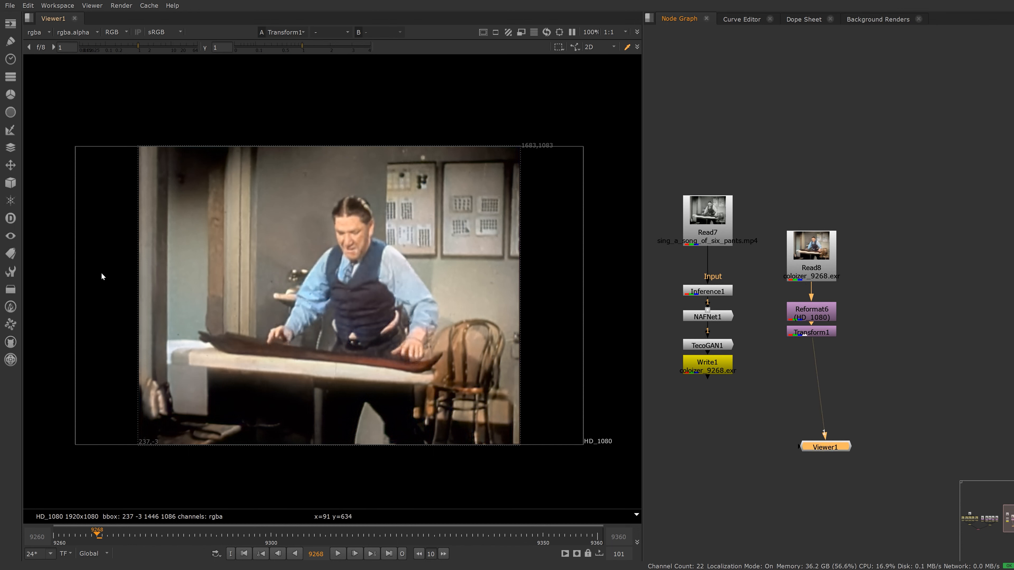
Create an unconnected Reformat node beside the rendered sequence's branch, set its output format to square_1K, and close its properties.
click(886, 297)
key(Tab)
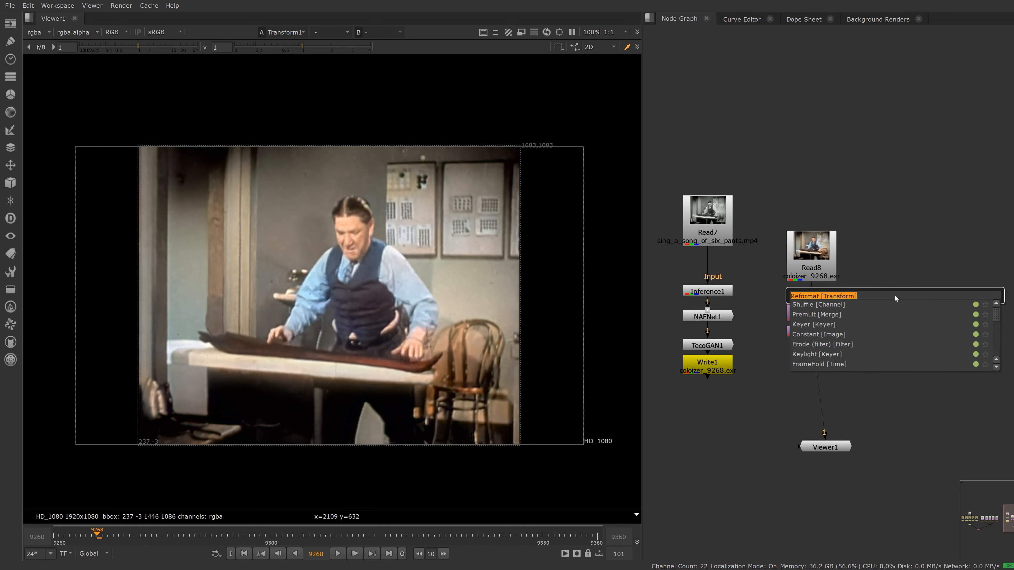
text(reformat)
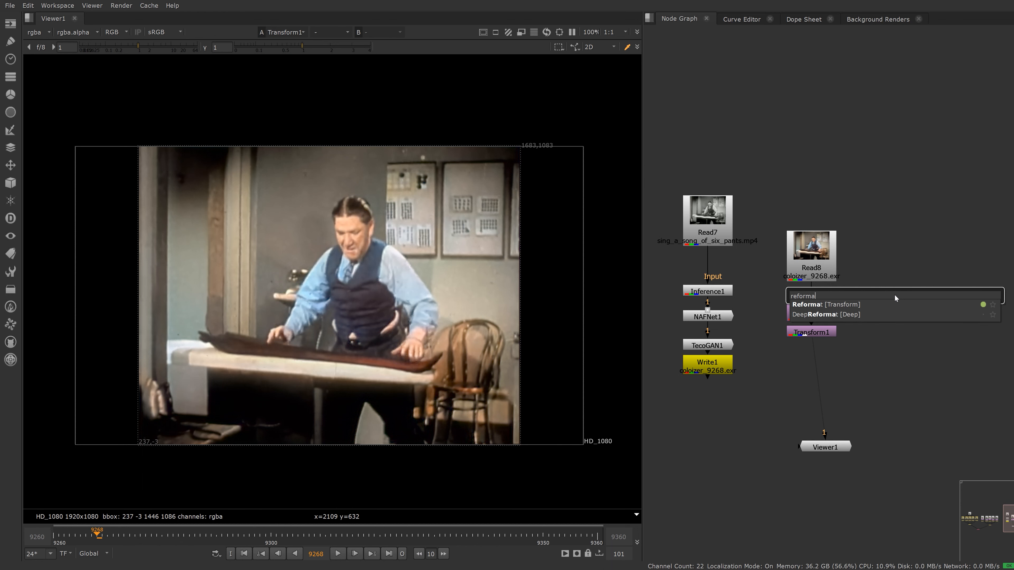
key(Return)
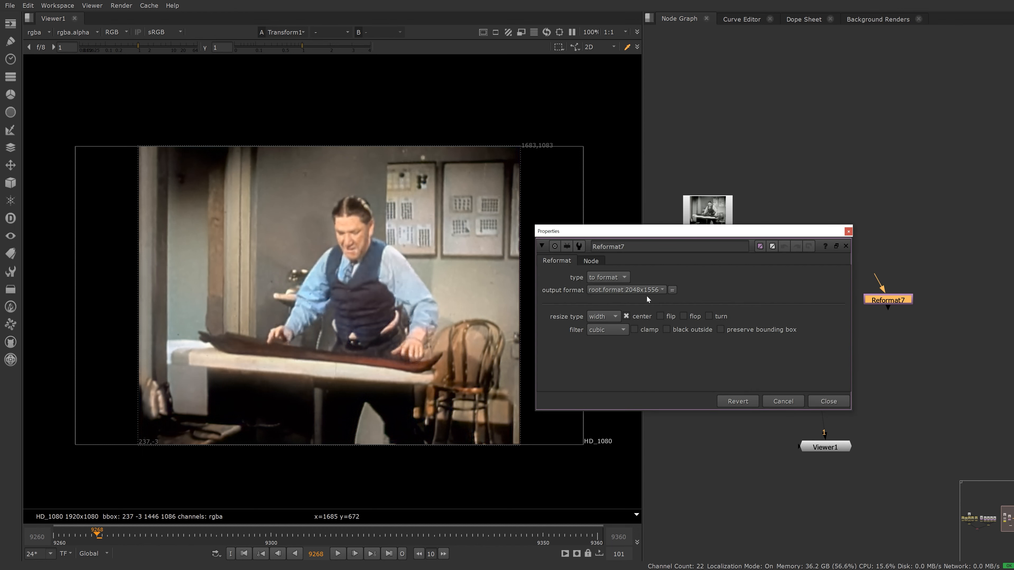
click(646, 290)
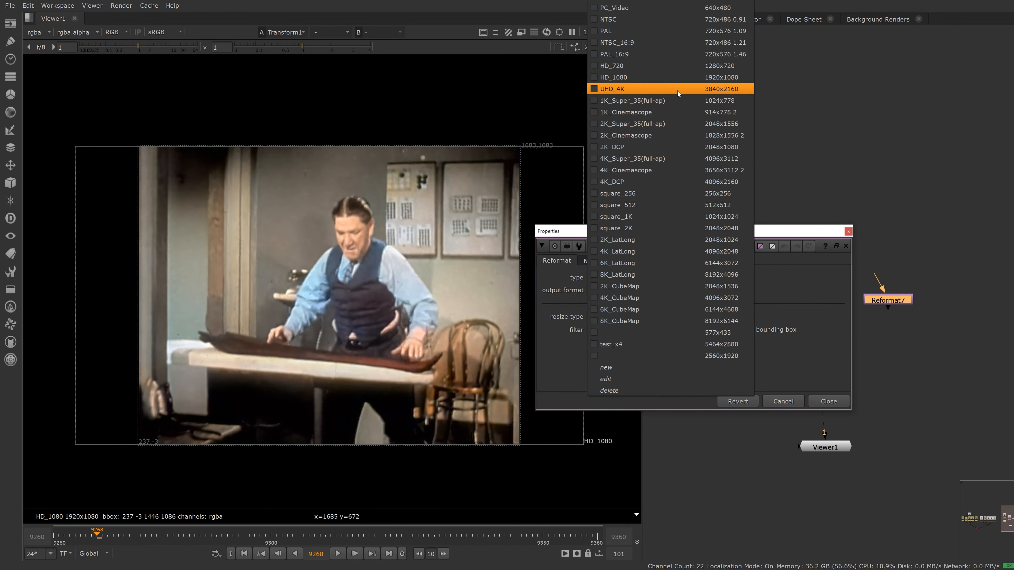
click(666, 217)
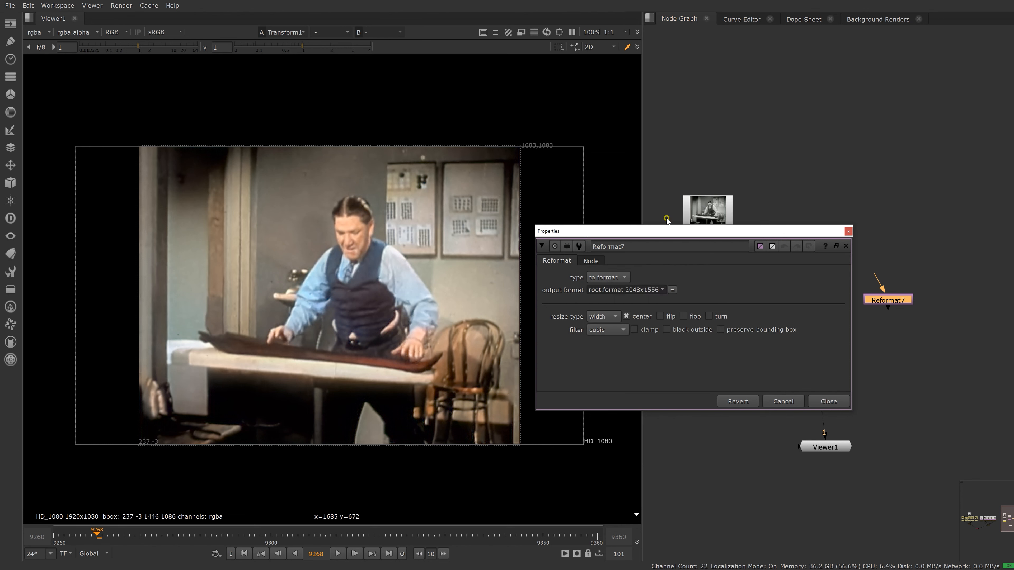
click(848, 232)
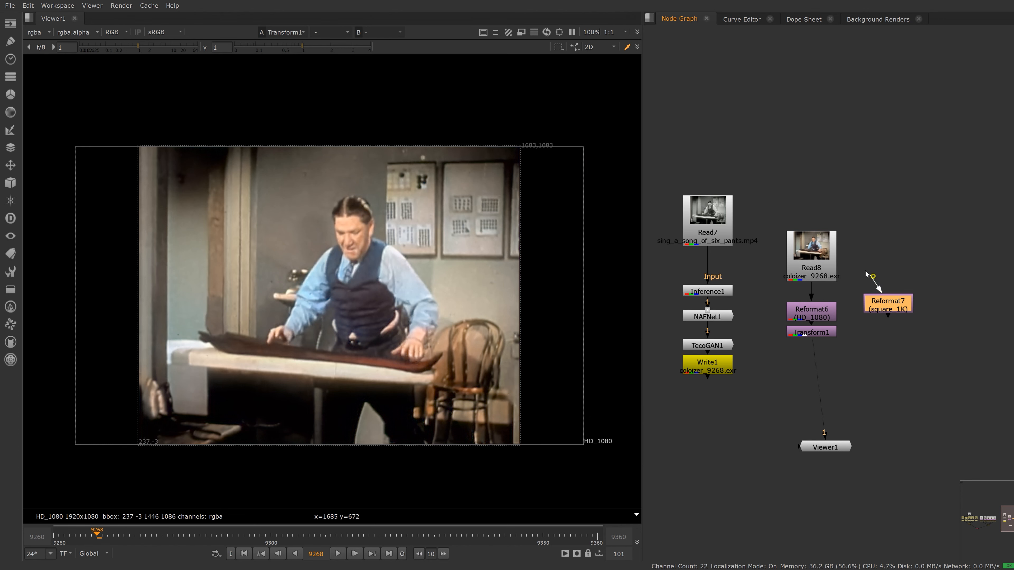
Connect the square_1K Reformat node to the rendered sequence's Read node and show its output in the viewer.
mouse_move(893, 309)
mouse_down()
mouse_move(884, 322)
mouse_move(874, 311)
mouse_up()
key(1)
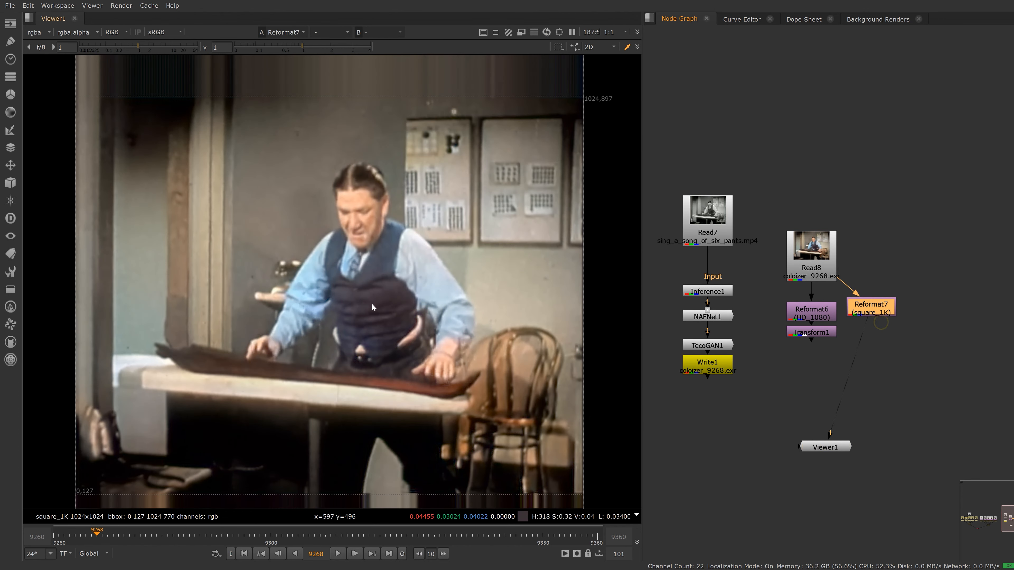
scroll(403, 329, down, 2)
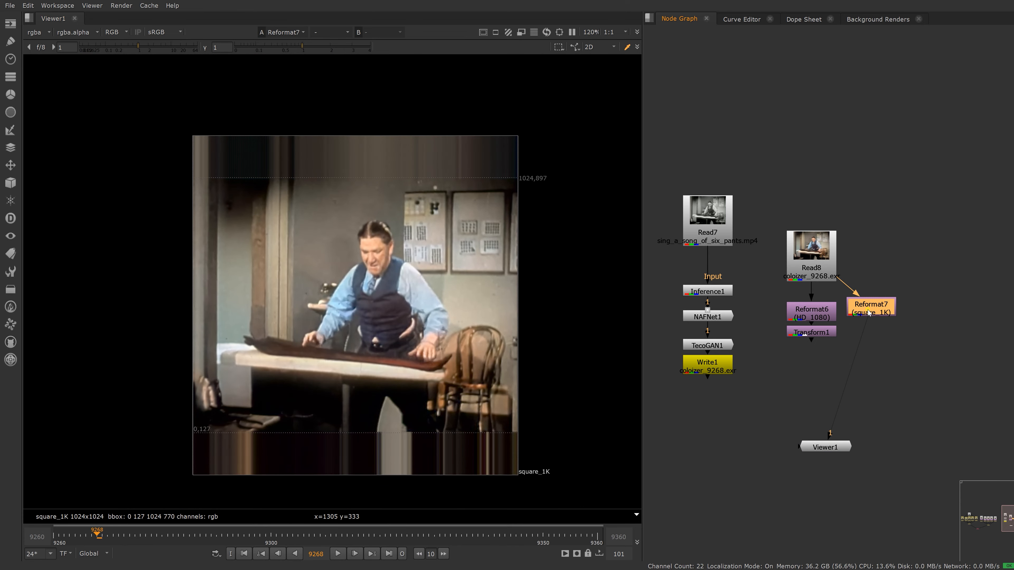
Add a Transform node after the square_1K Reformat node, set its scale to 0.6, and close its properties.
key(t)
click(588, 313)
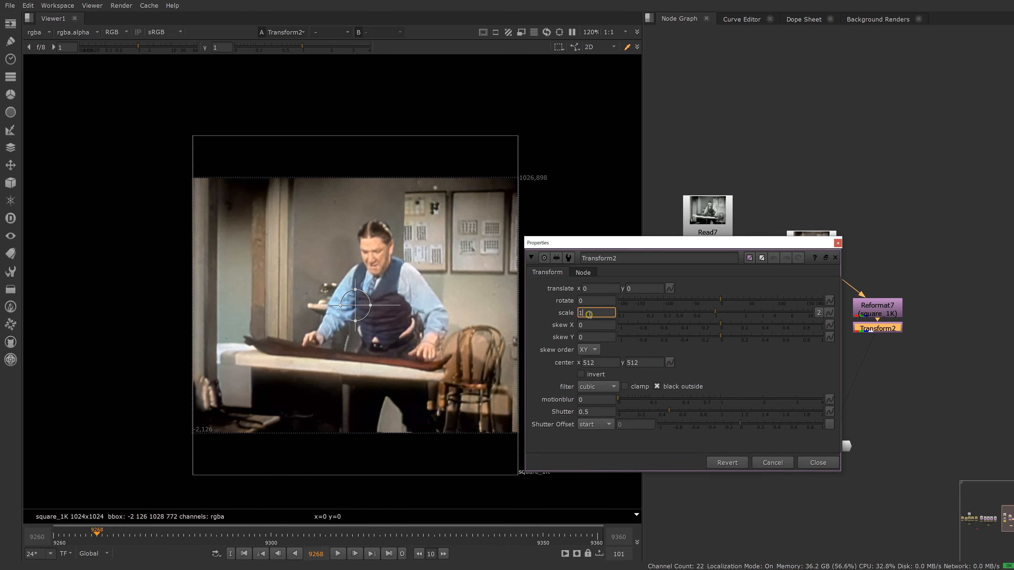
key(Down)
key(Down)
key(Down)
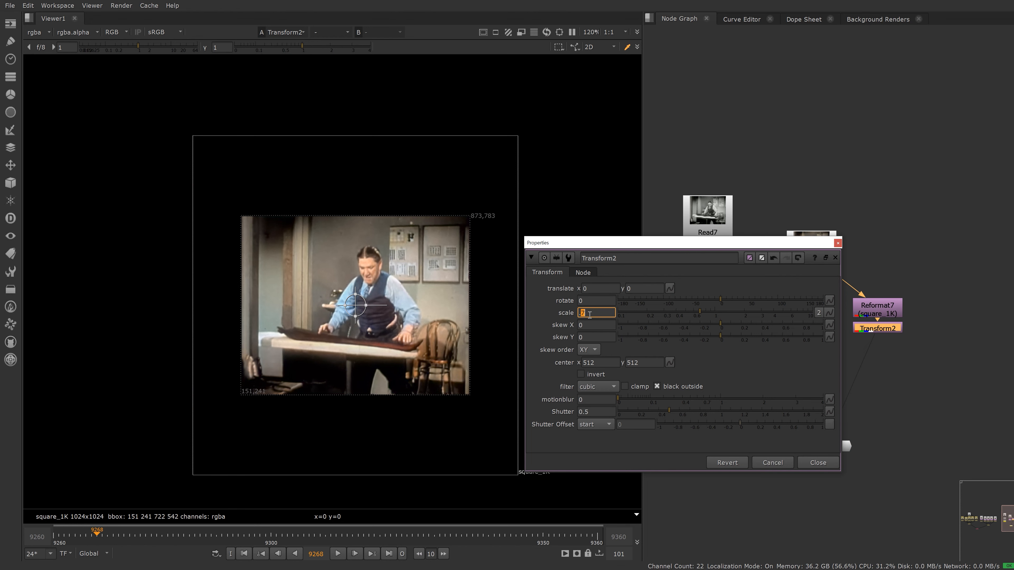
key(Down)
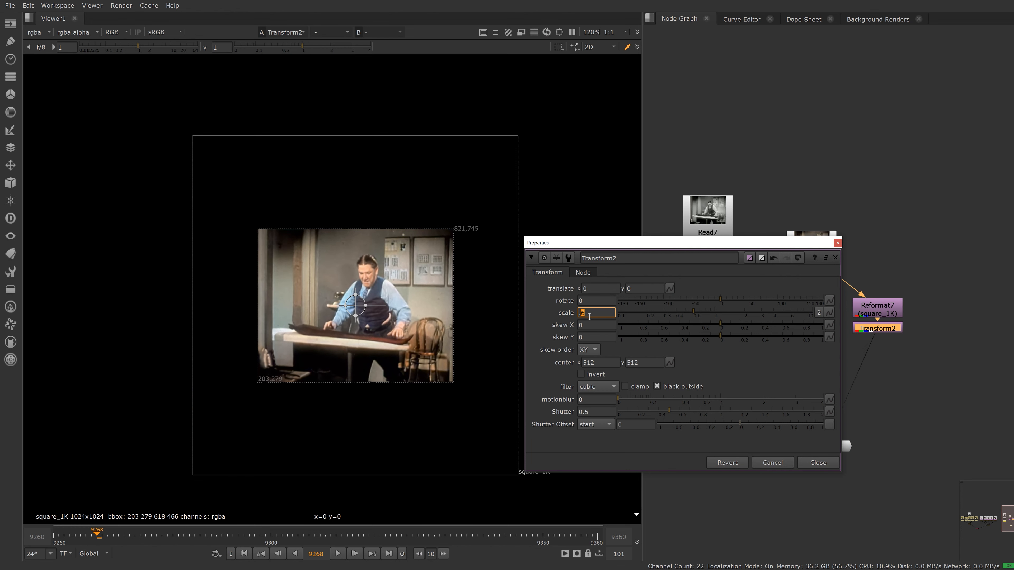
click(809, 461)
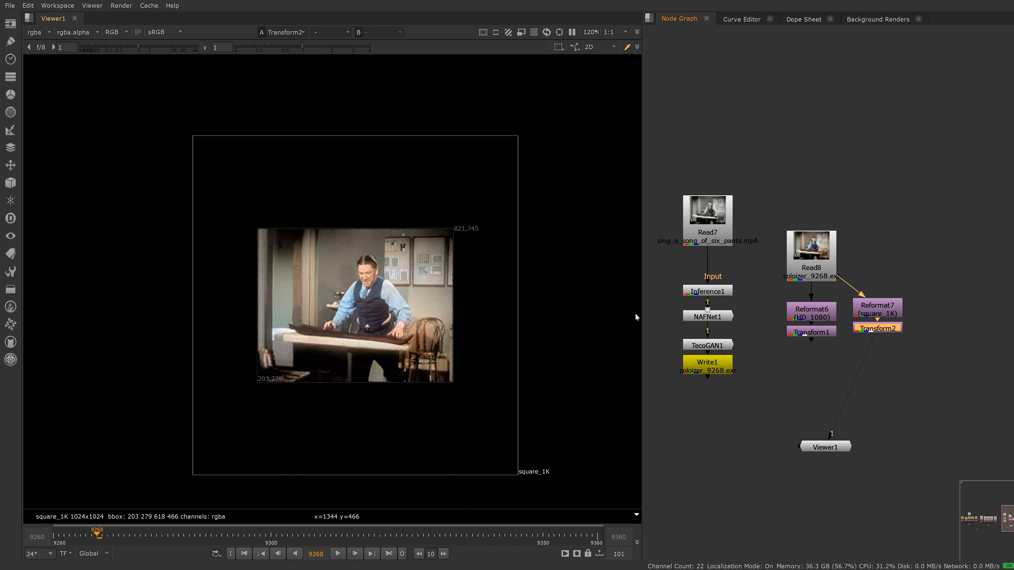
Add a Write node after the second Transform node and create a bg_exp folder inside Colorization_Test for its output.
key(w)
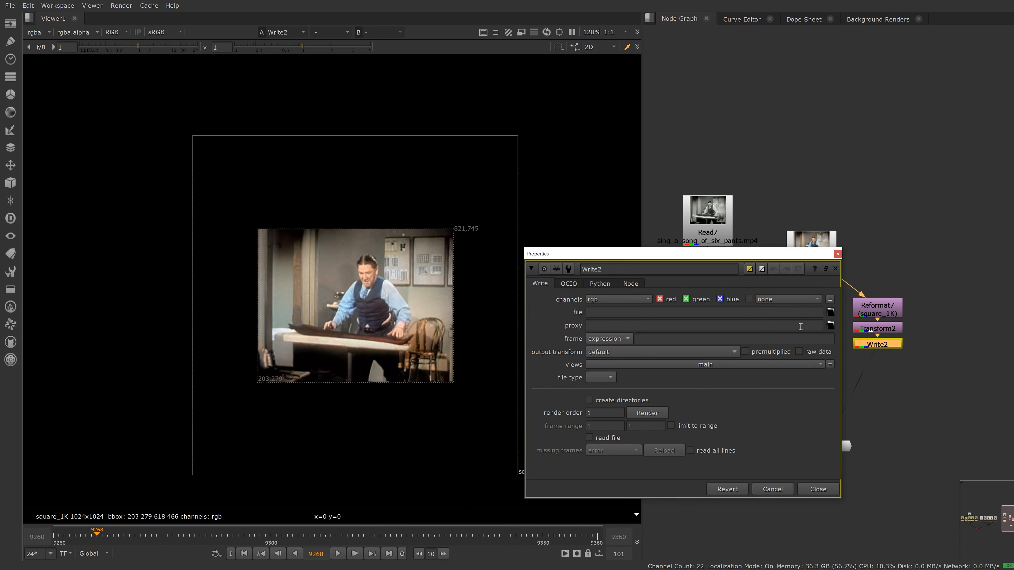
click(831, 312)
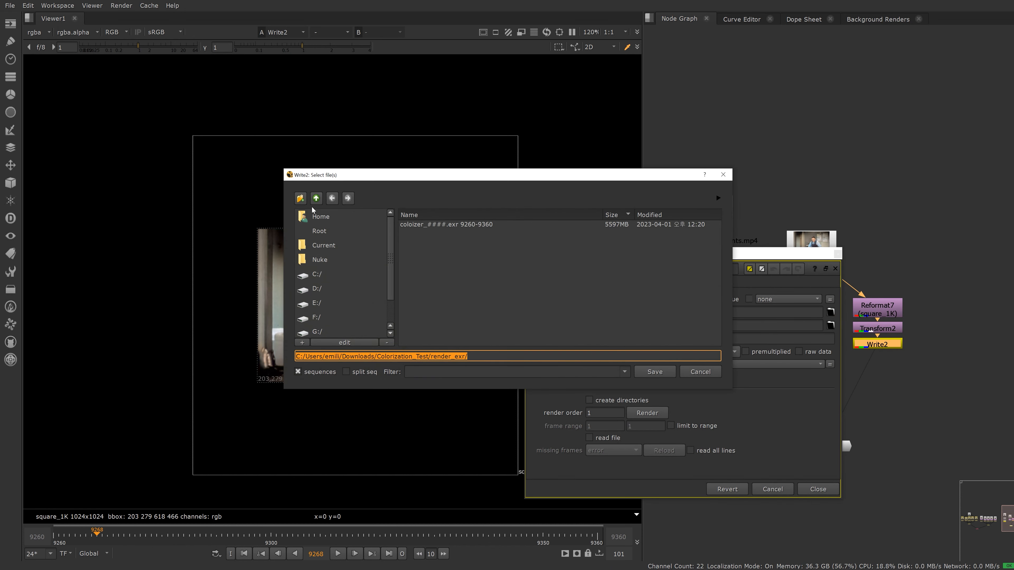
click(316, 198)
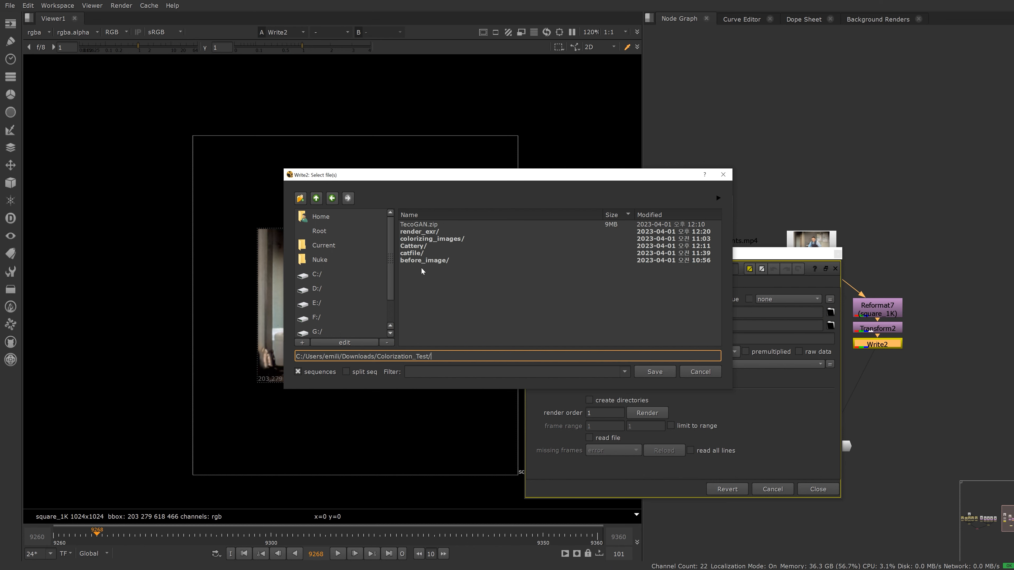
click(300, 198)
text(bg_exp)
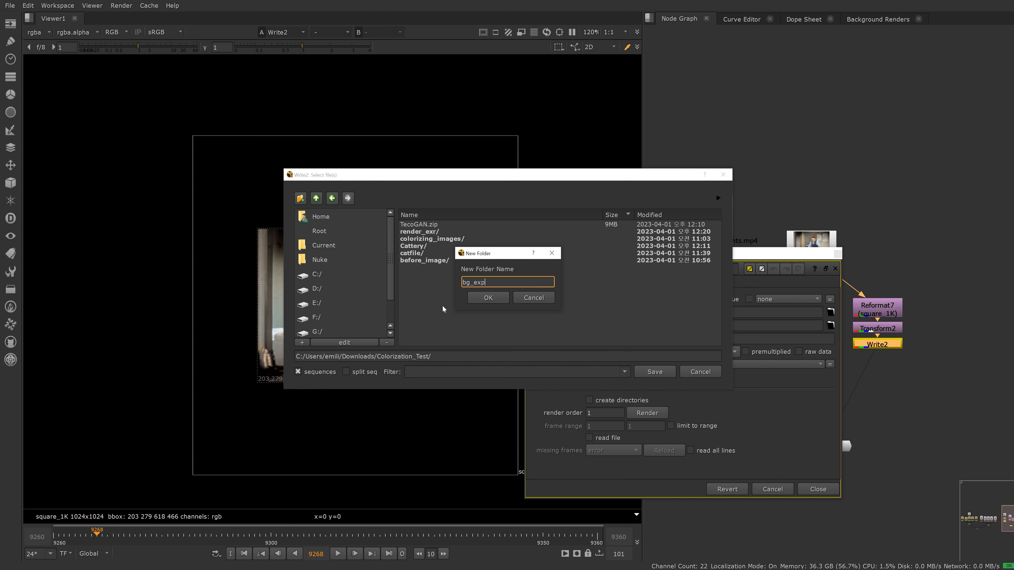
click(487, 296)
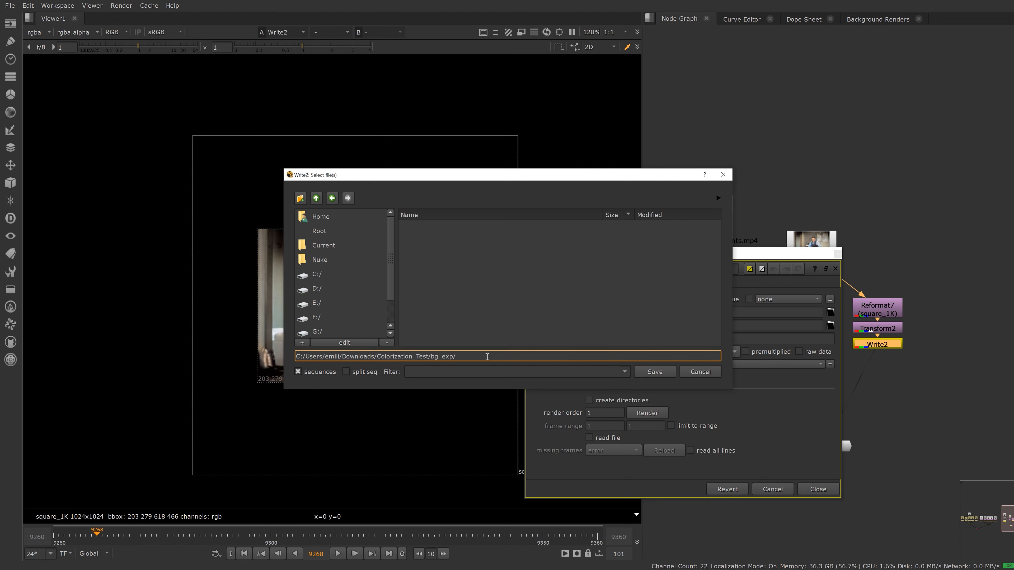
Name the Write node's output file bg_before_exp.jpg in the bg_exp folder and render it.
click(491, 355)
key(Return)
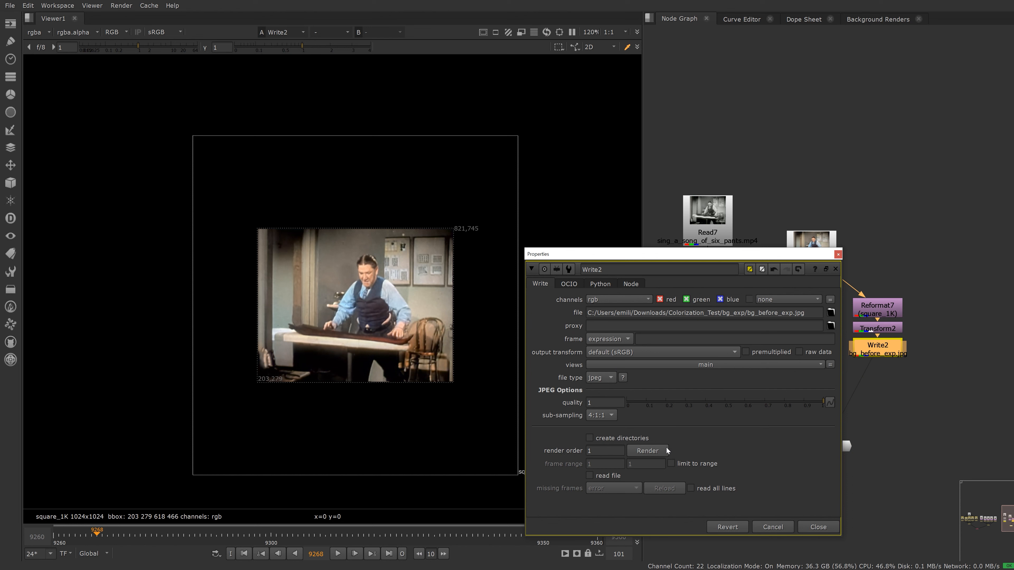
click(666, 450)
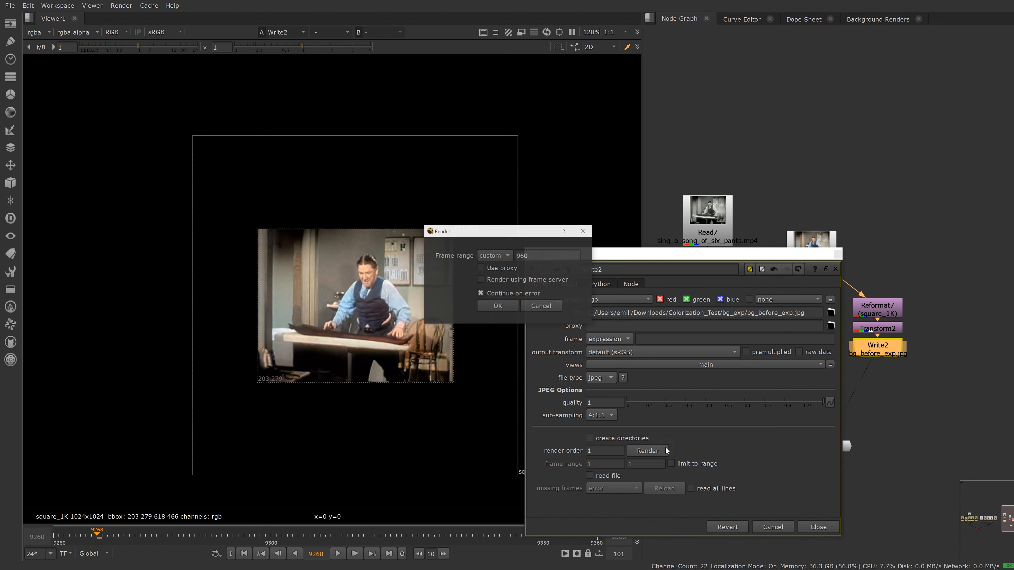
click(508, 316)
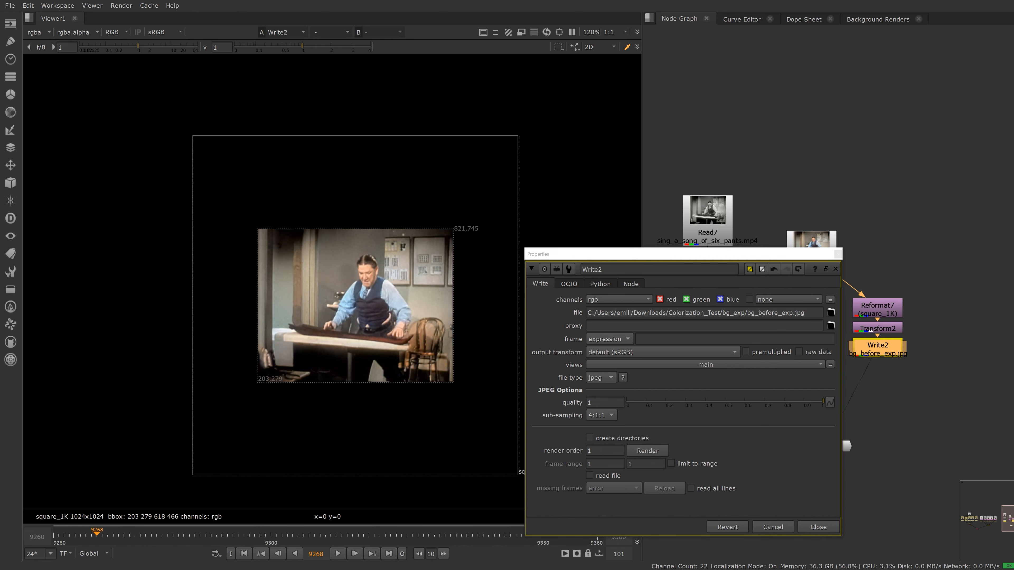
Switch to the bg_exp folder in File Explorer, open the rendered bg_before_exp image to check it, and close it.
key(alt+Tab)
double_click(337, 210)
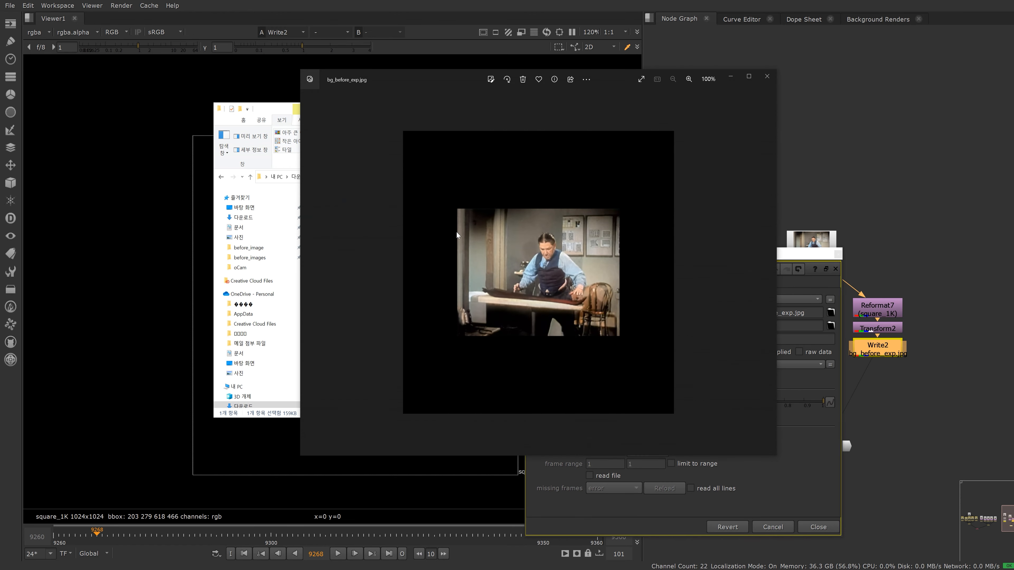
click(767, 77)
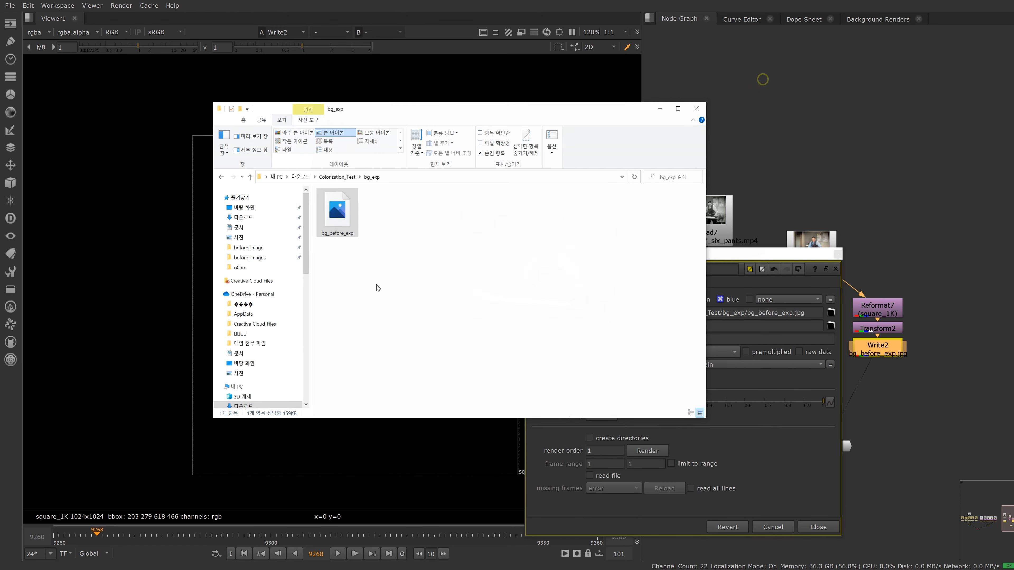
Switch to the web browser and launch DALL·E from OpenAI's DALL·E 2 product page.
key(alt+Tab)
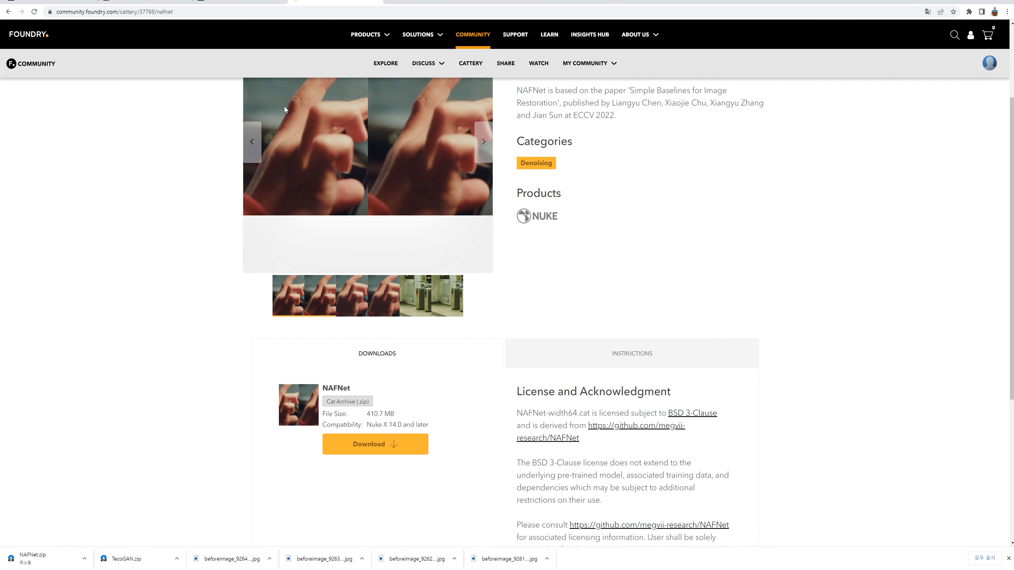
click(236, 2)
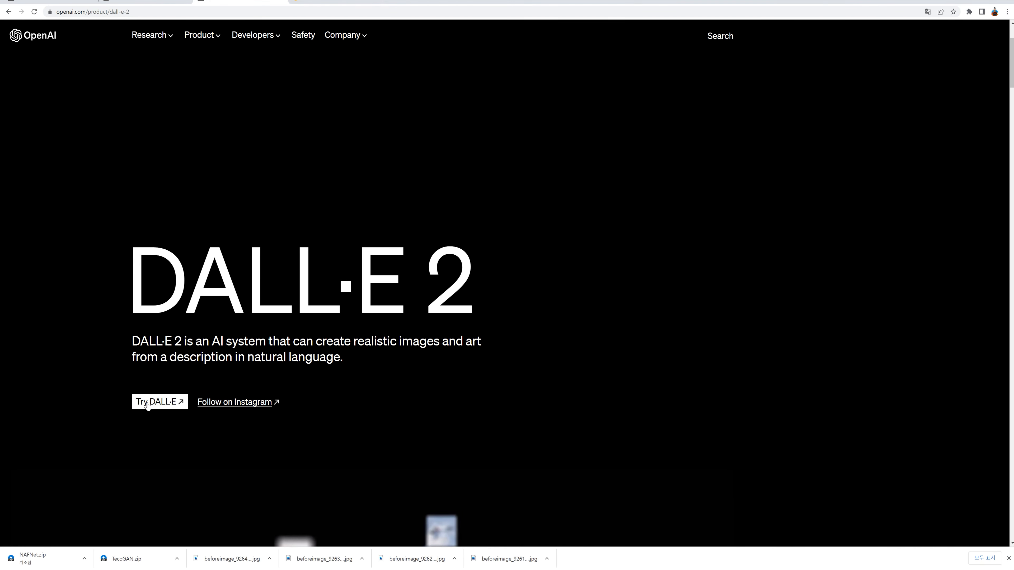
click(148, 403)
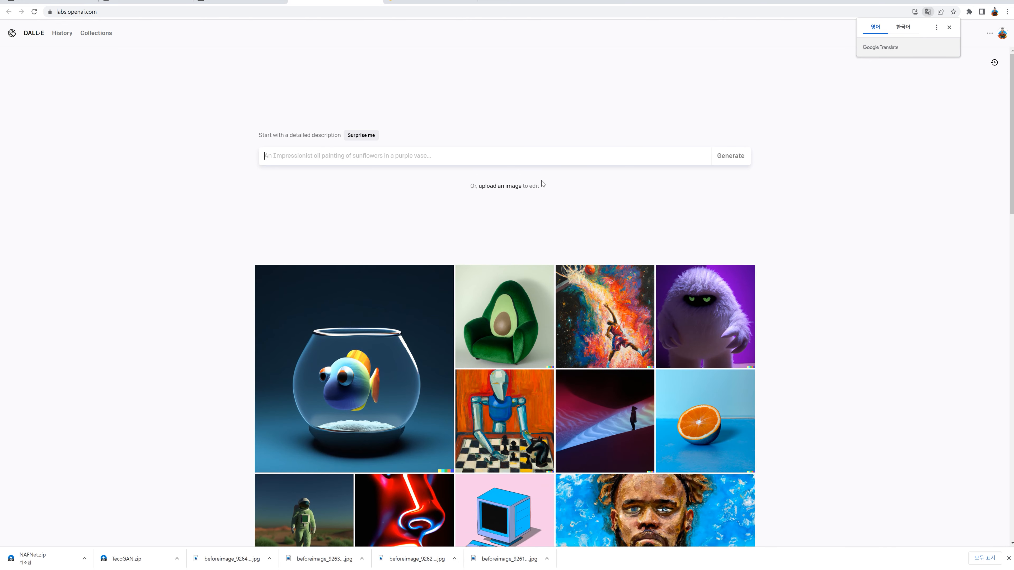
Upload the bg_before_exp image from Colorization_Test's bg_exp folder to DALL·E and crop it to the full square.
click(486, 155)
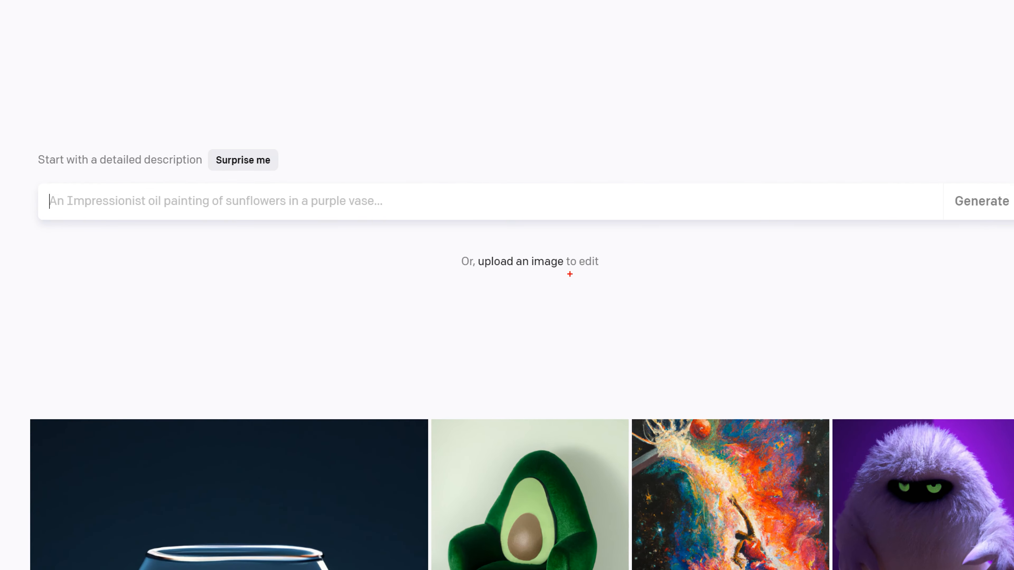
drag(569, 275, 587, 227)
key(Escape)
click(492, 185)
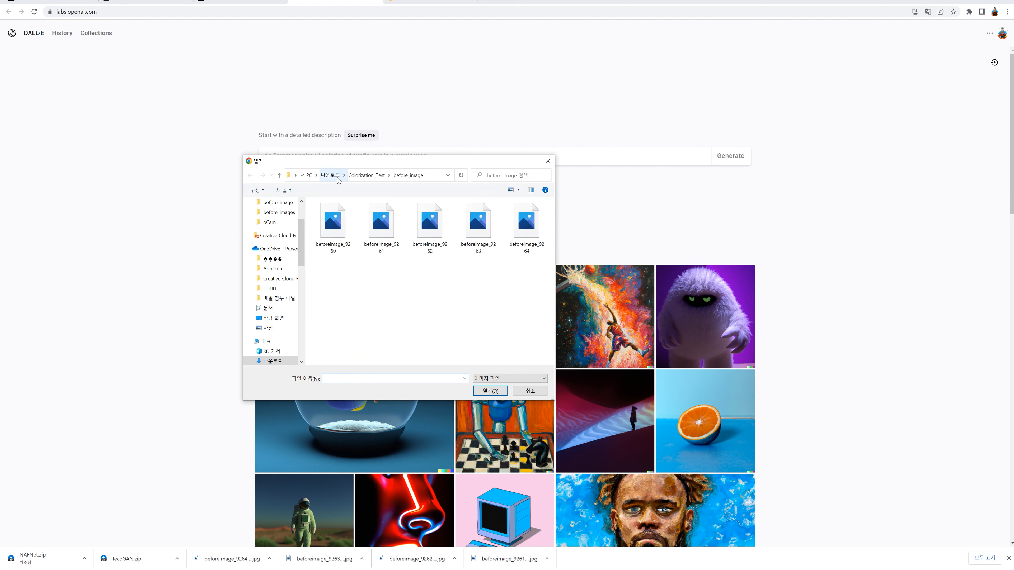
click(361, 176)
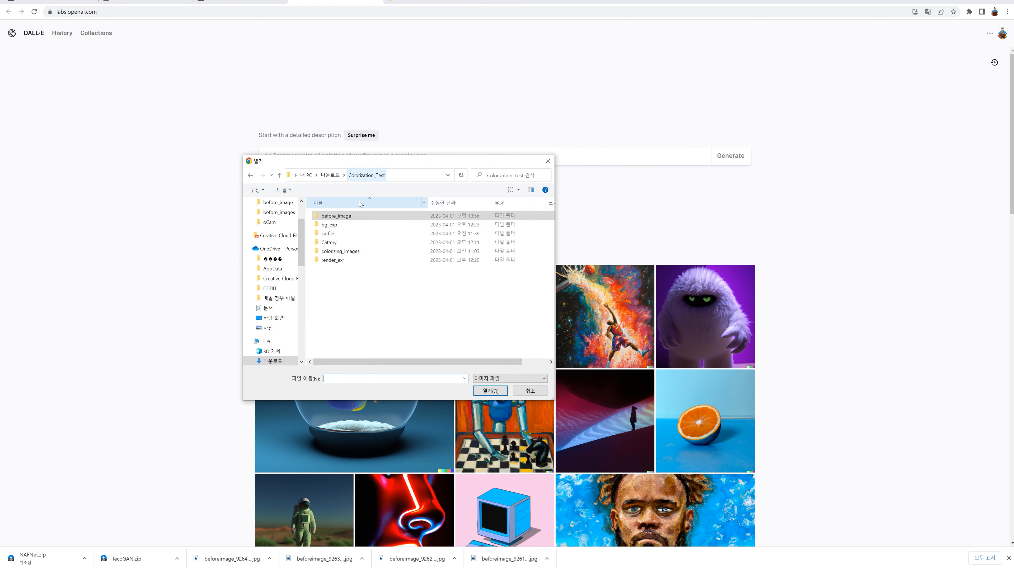
double_click(337, 225)
double_click(336, 219)
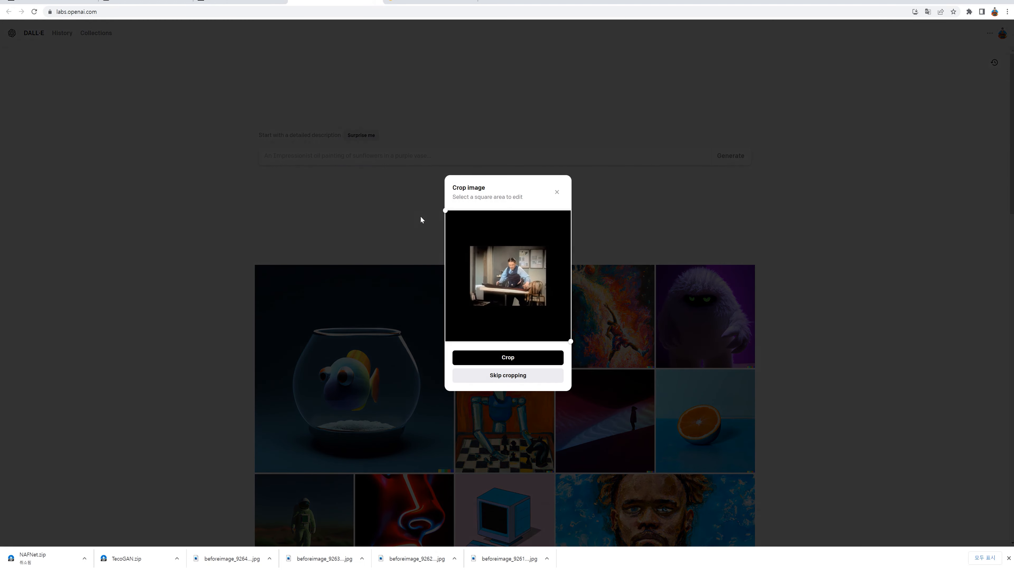
click(489, 359)
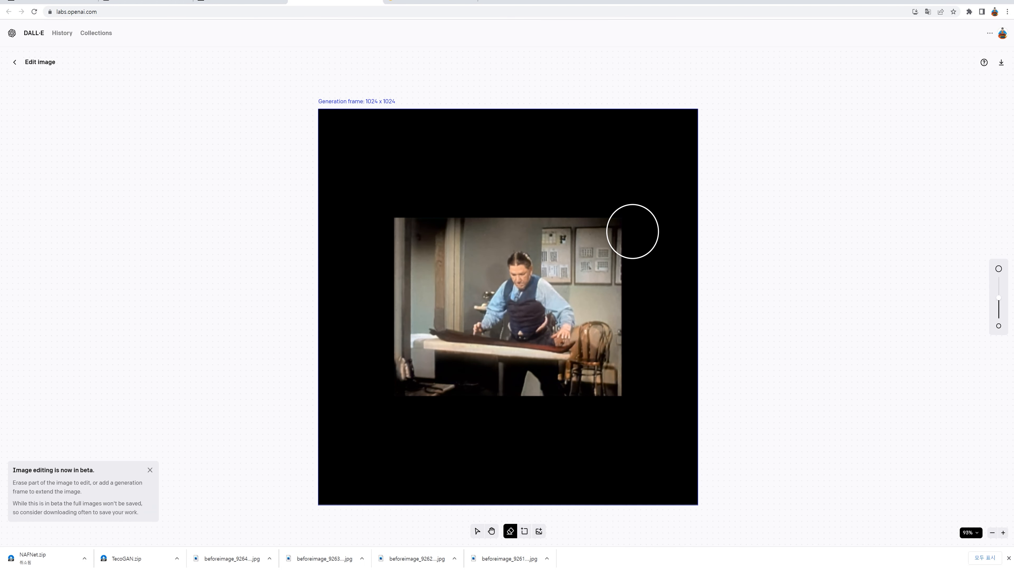
Erase the black areas on both sides of the tailor picture, slightly overlapping its side edges.
mouse_move(634, 230)
mouse_down()
mouse_move(626, 369)
mouse_move(639, 382)
mouse_move(679, 373)
mouse_move(671, 385)
mouse_move(690, 369)
mouse_move(692, 264)
mouse_move(675, 216)
mouse_move(660, 271)
mouse_move(662, 358)
mouse_up()
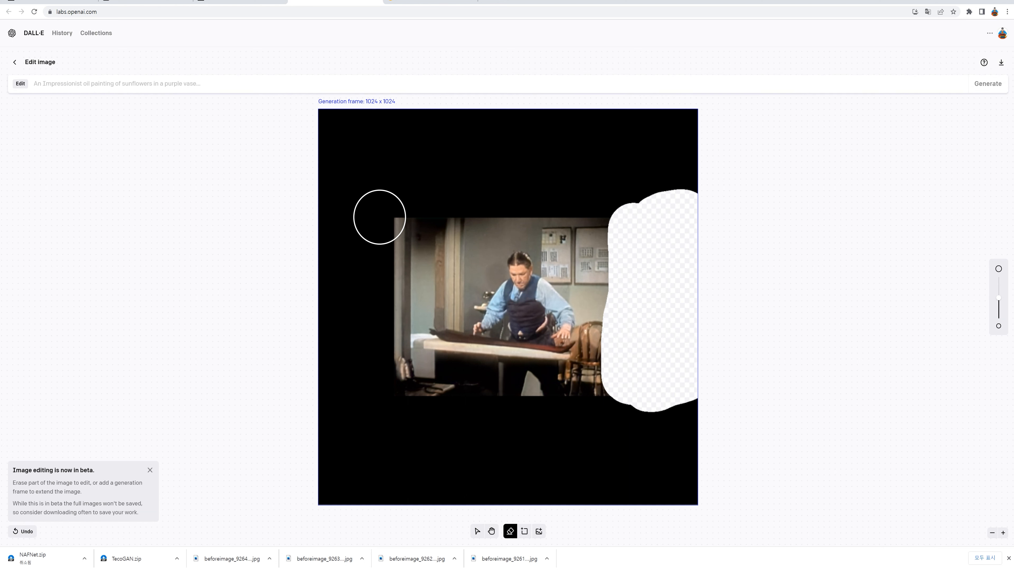
mouse_move(371, 217)
mouse_down()
mouse_move(368, 391)
mouse_move(349, 393)
mouse_move(333, 374)
mouse_move(333, 218)
mouse_move(319, 361)
mouse_up()
drag(355, 285, 346, 207)
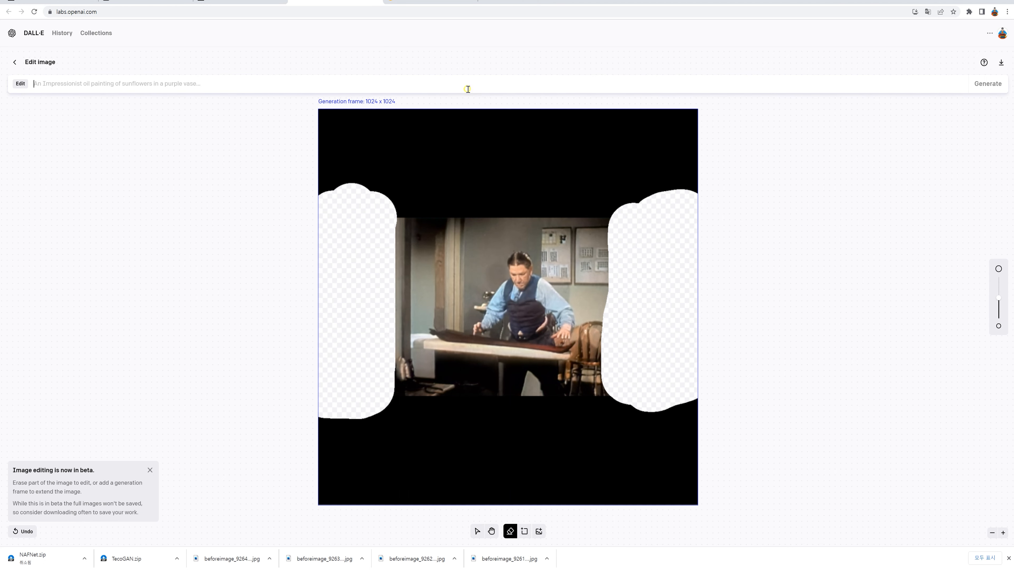
Enter the prompt "expand the background" and generate the extended image variations.
key(ctrl+1)
mouse_move(125, 186)
mouse_down()
mouse_move(31, 212)
mouse_move(130, 218)
mouse_up()
key(Escape)
text(expand the background)
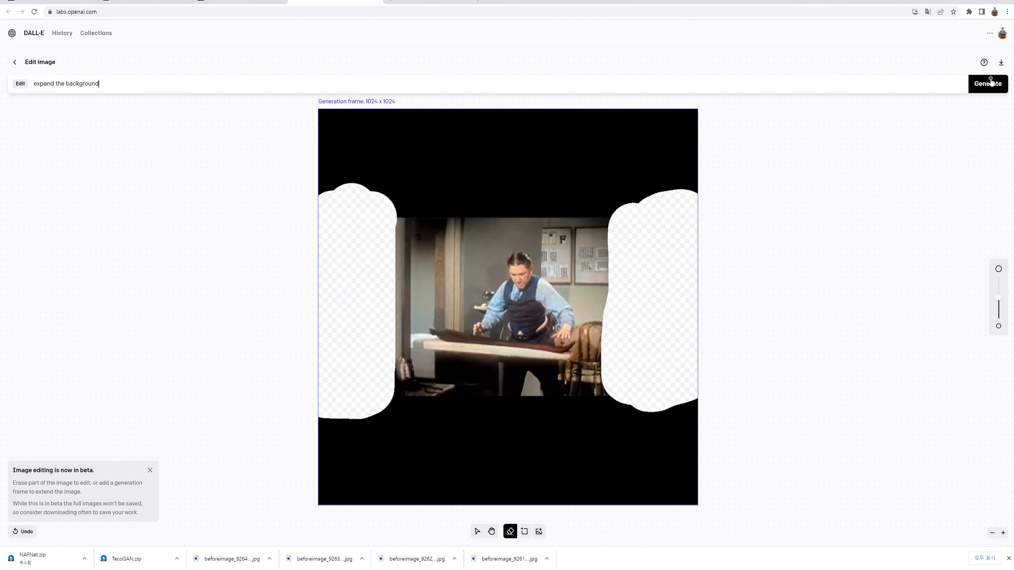
click(958, 178)
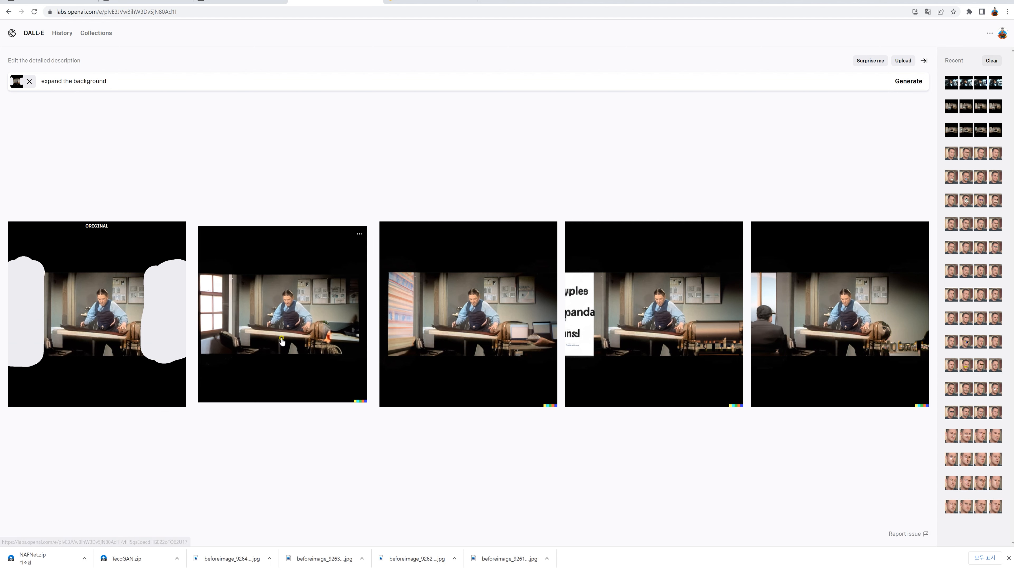
Open the first and second generated variations in turn to examine the extended backgrounds.
click(350, 384)
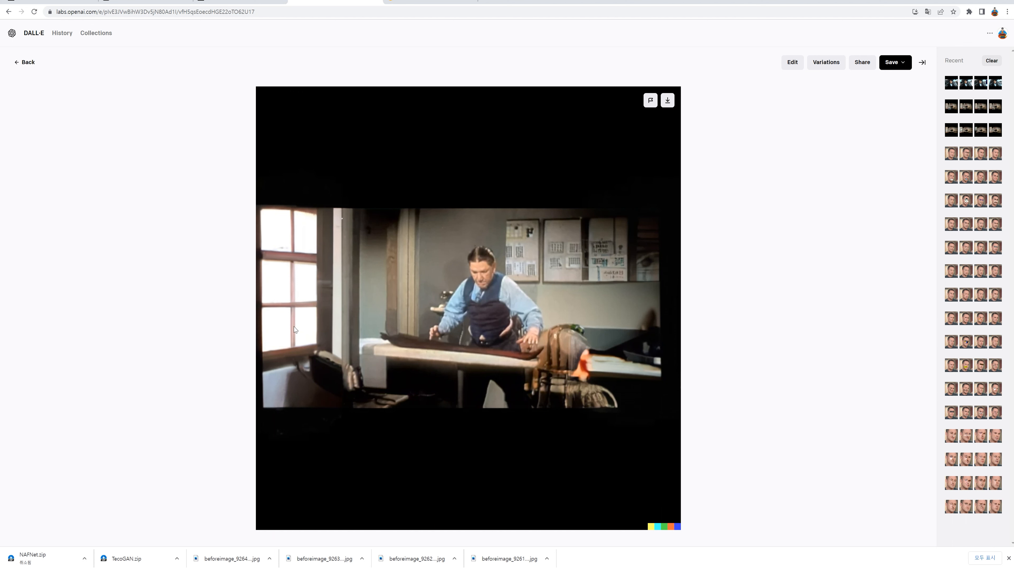
click(24, 63)
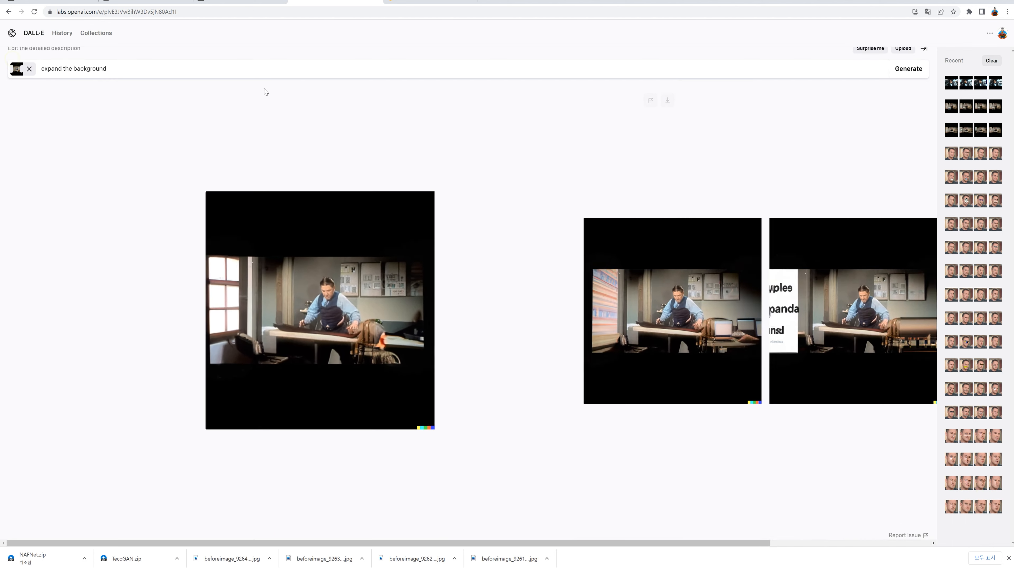
click(512, 343)
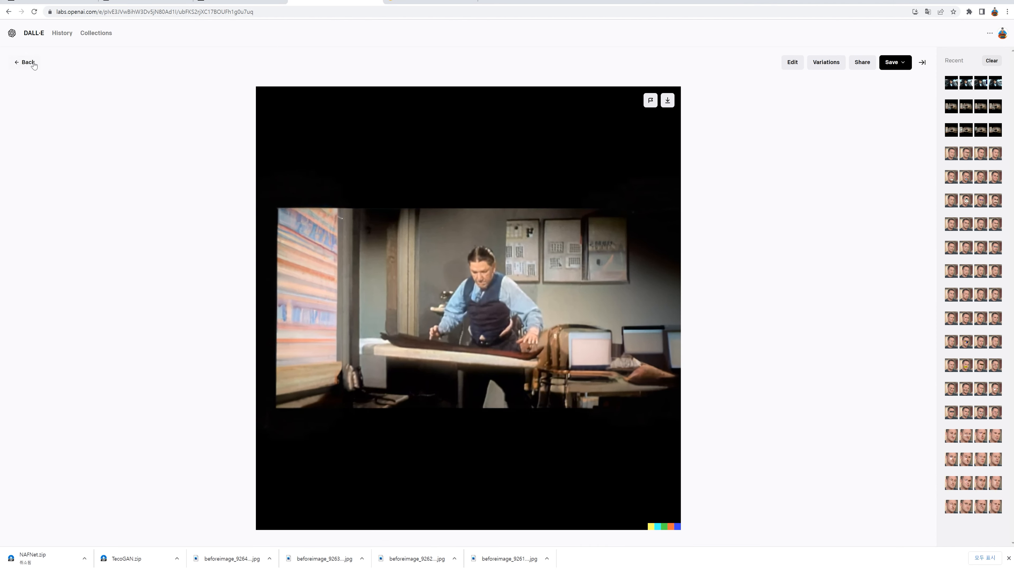
click(28, 63)
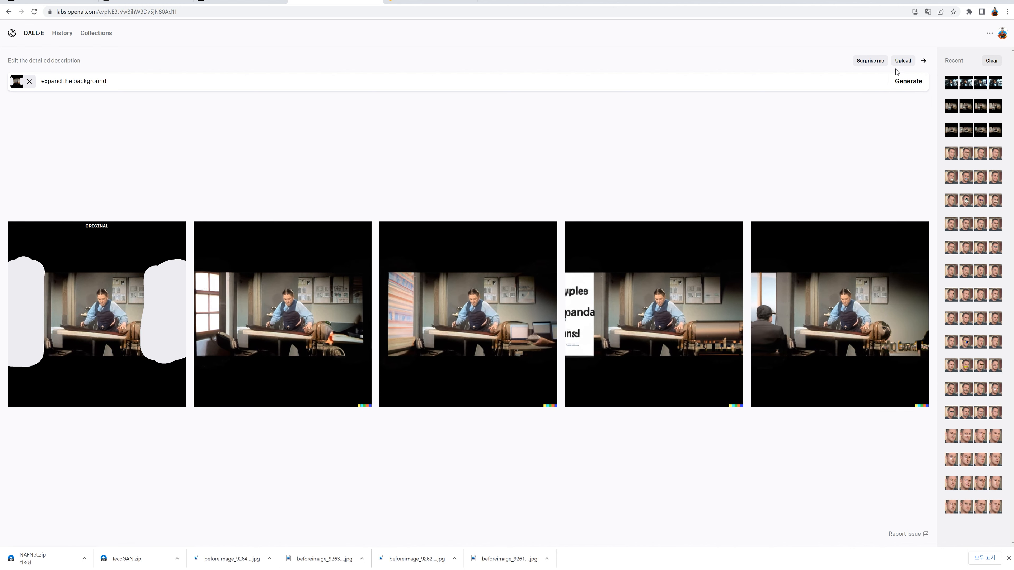
Generate another set with the same "expand the background" prompt and examine its first, third and fourth variations.
click(905, 86)
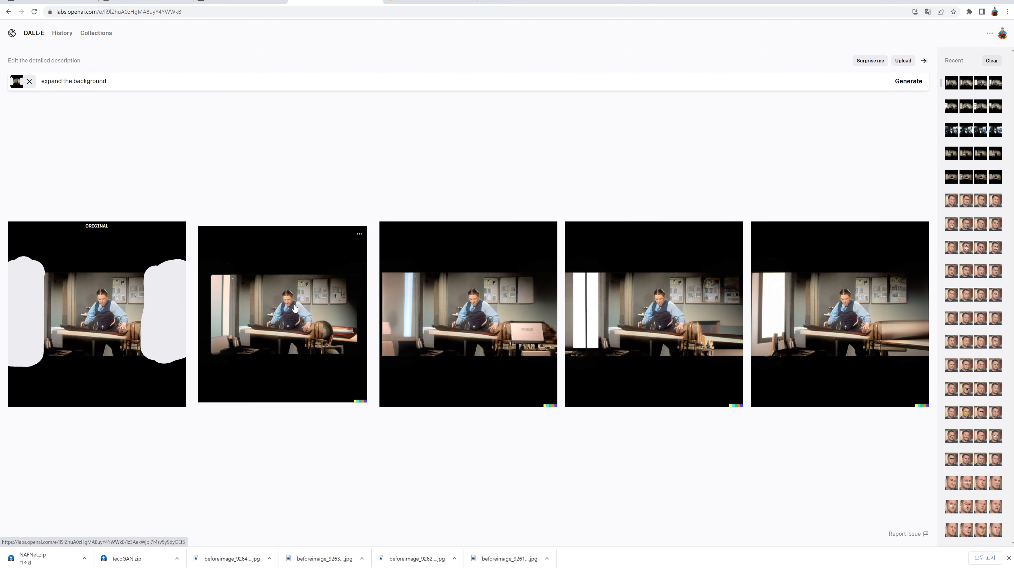
click(306, 323)
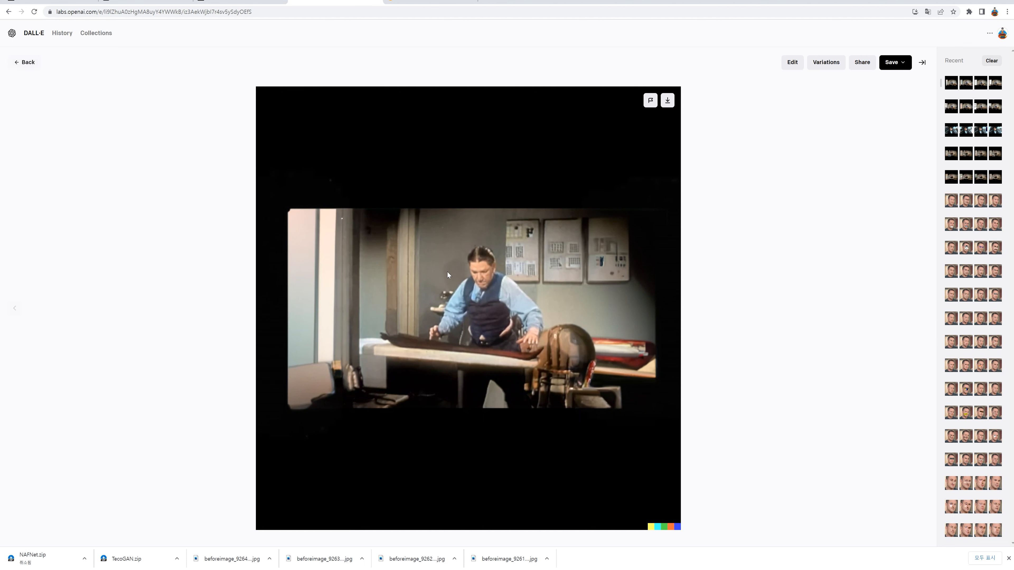
click(26, 62)
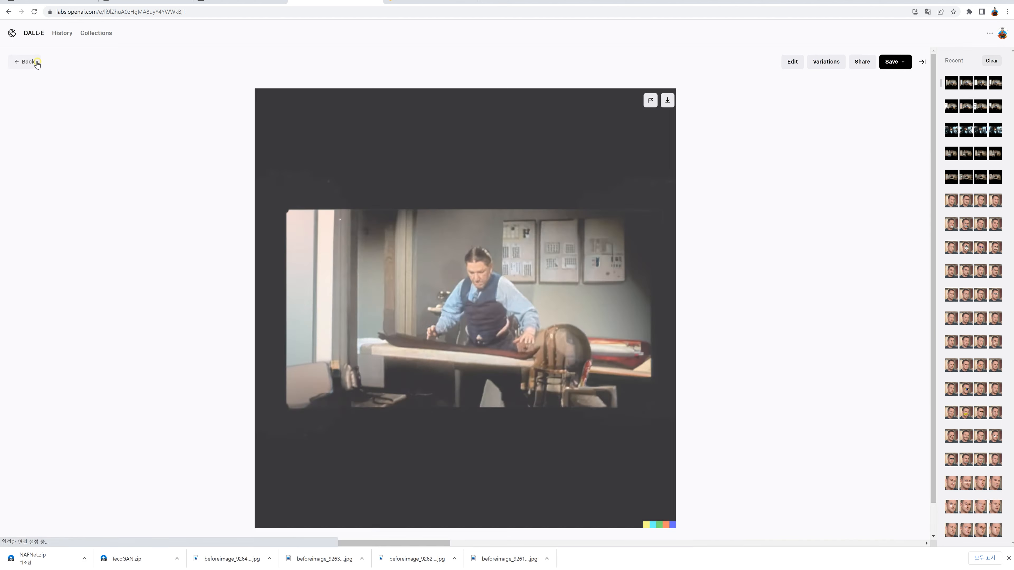
click(673, 331)
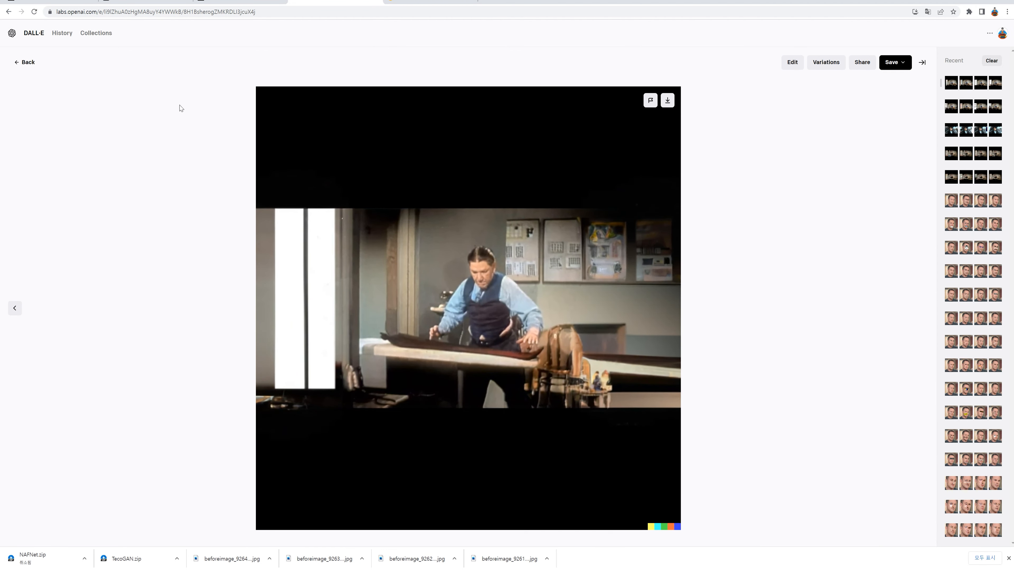
click(17, 63)
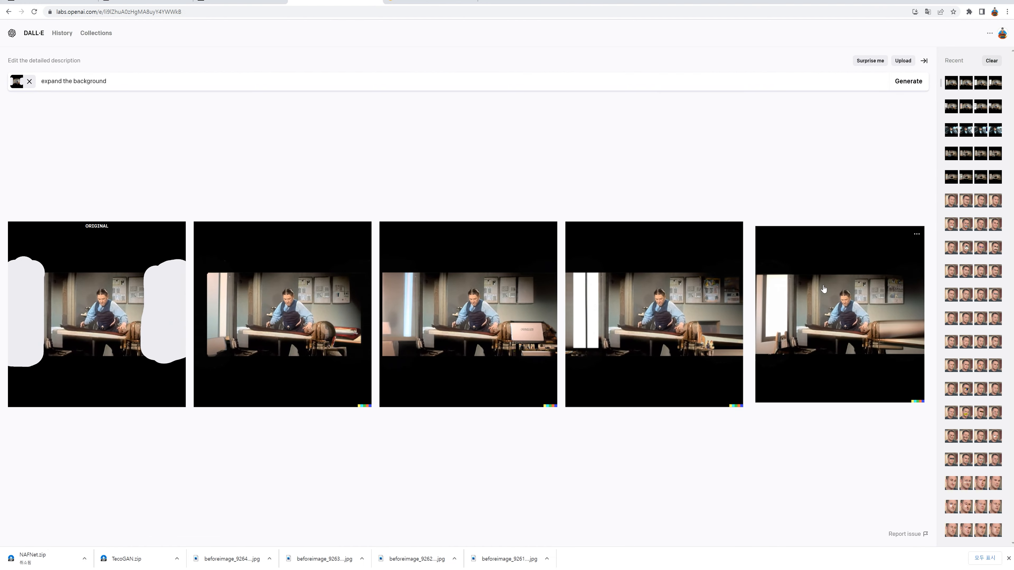
click(828, 343)
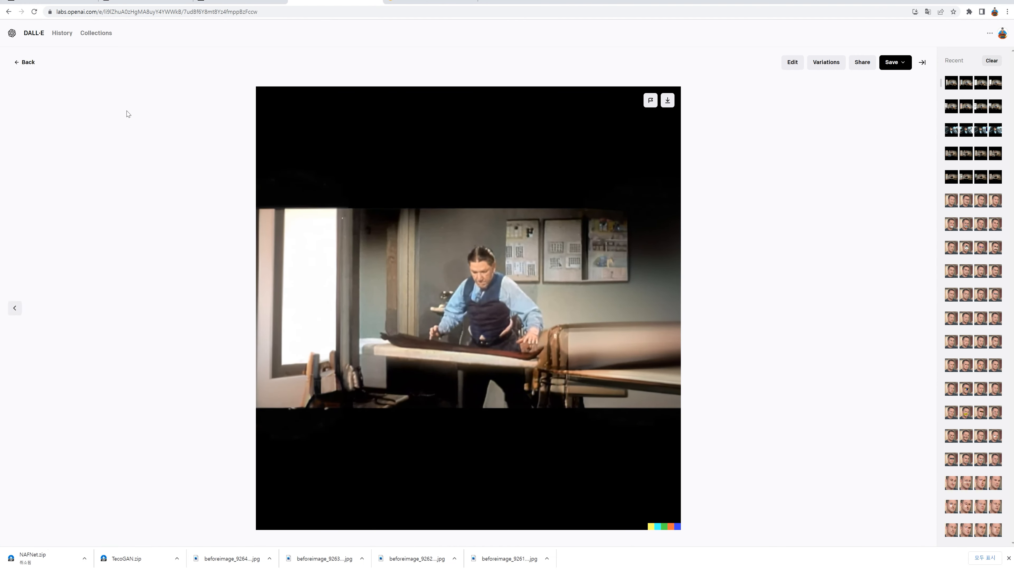
click(23, 68)
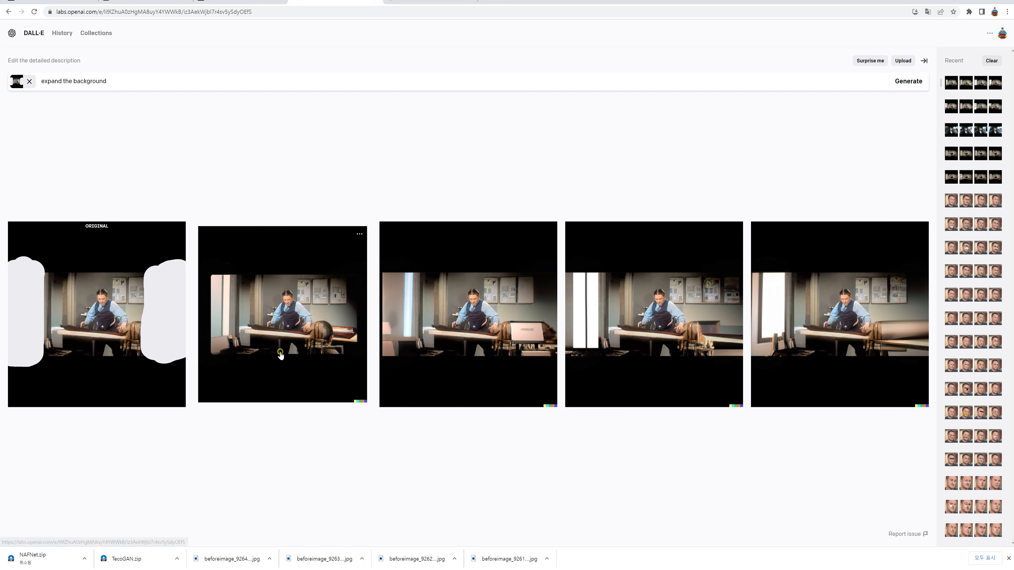
Edit the first variation, erase the remaining black beside the picture, generate with the prompt "remove black" and open the first result.
click(281, 354)
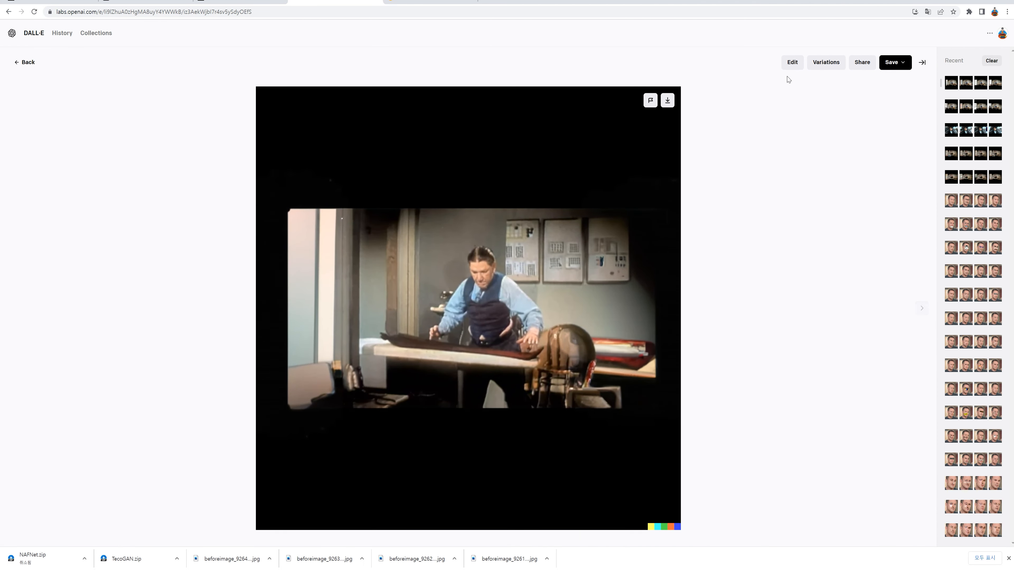
click(792, 61)
click(660, 230)
drag(661, 230, 674, 282)
drag(439, 225, 430, 233)
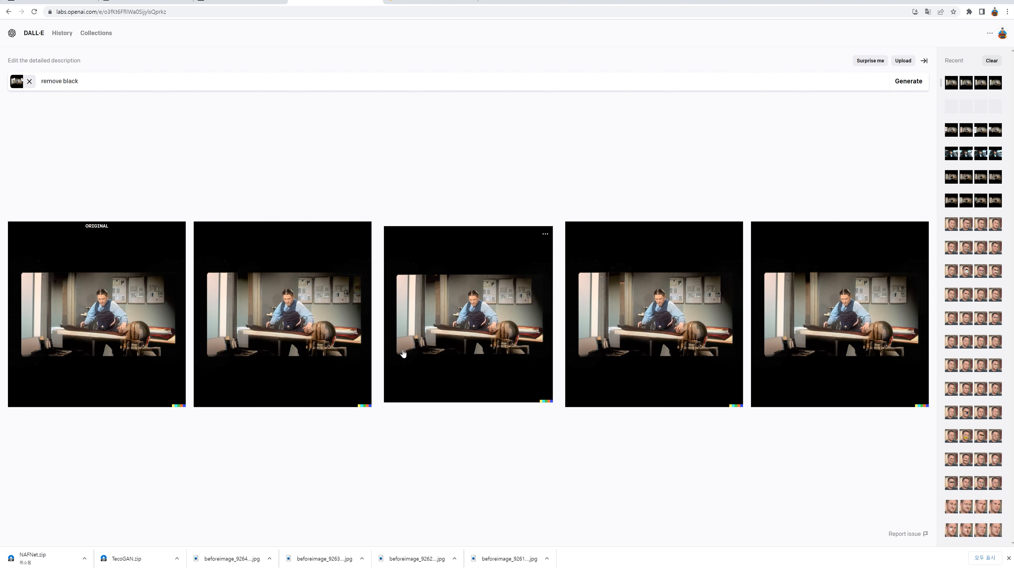
click(333, 331)
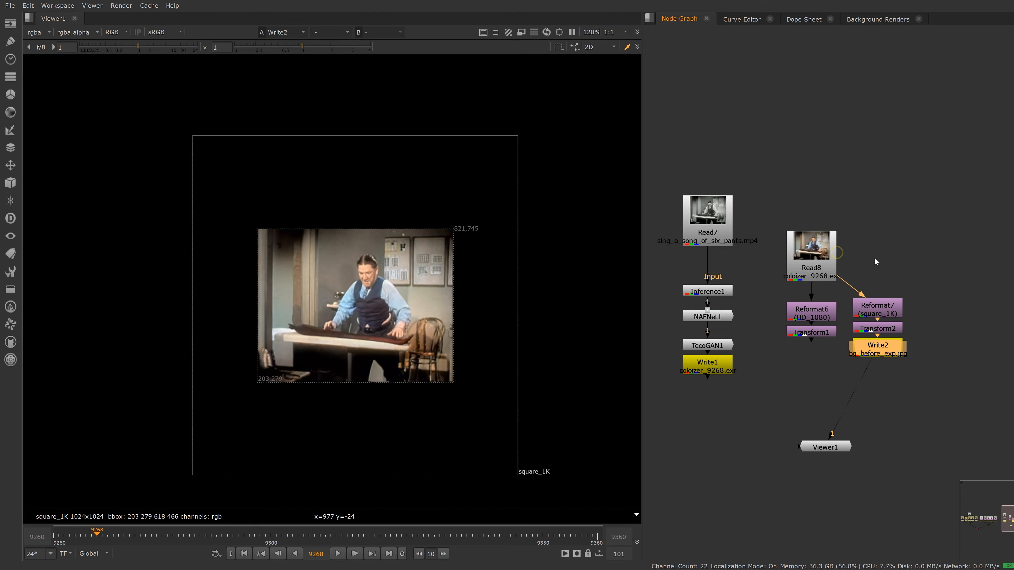
Switch to Nuke and import the downloaded DALL·E "remove black" PNG into free space beside the colorized node branches.
middle_drag(806, 280, 746, 253)
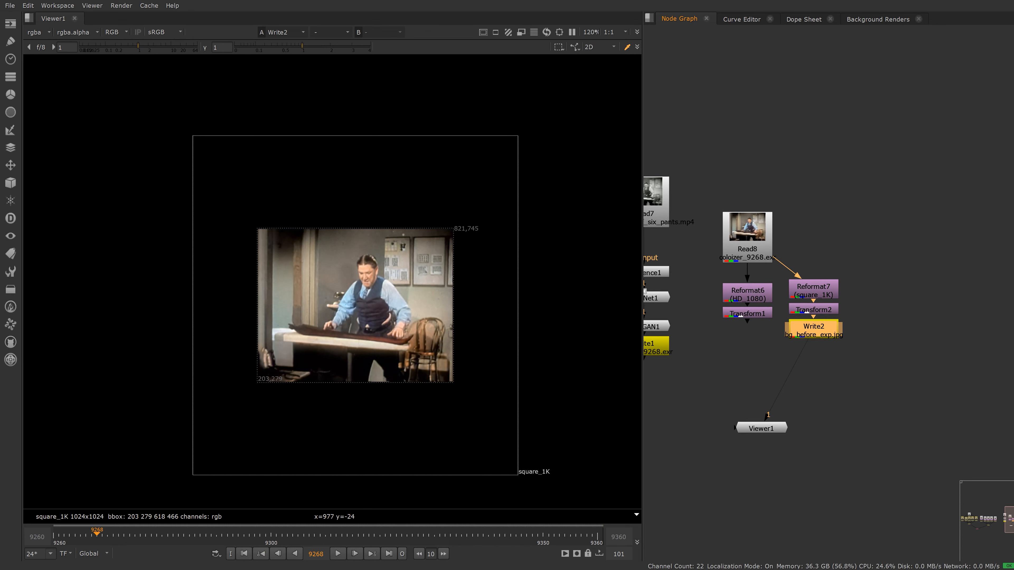
drag(1013, 205, 949, 222)
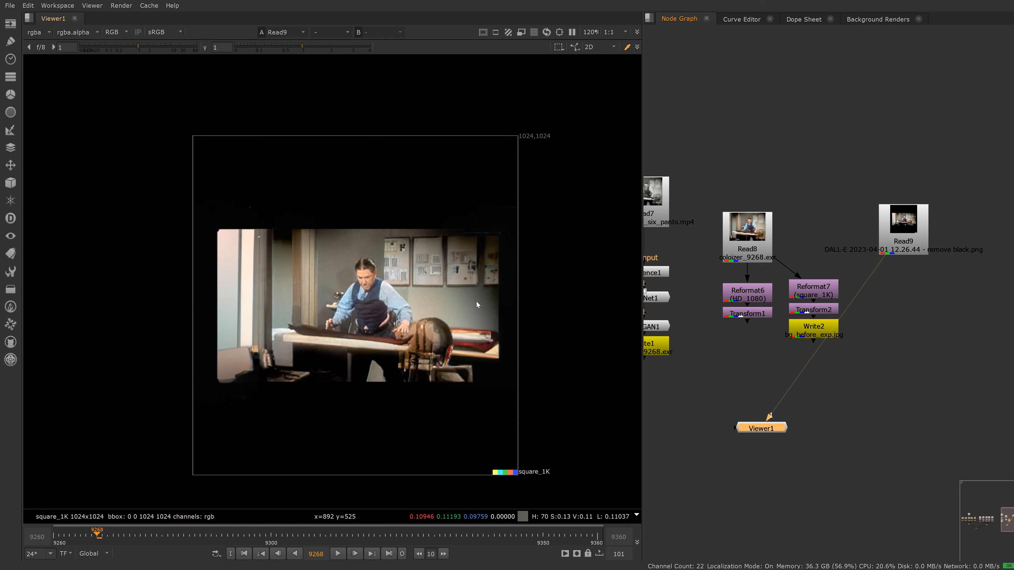
View the colorized frame, the original black-and-white footage and the DALL·E image in turn to compare them.
key(1)
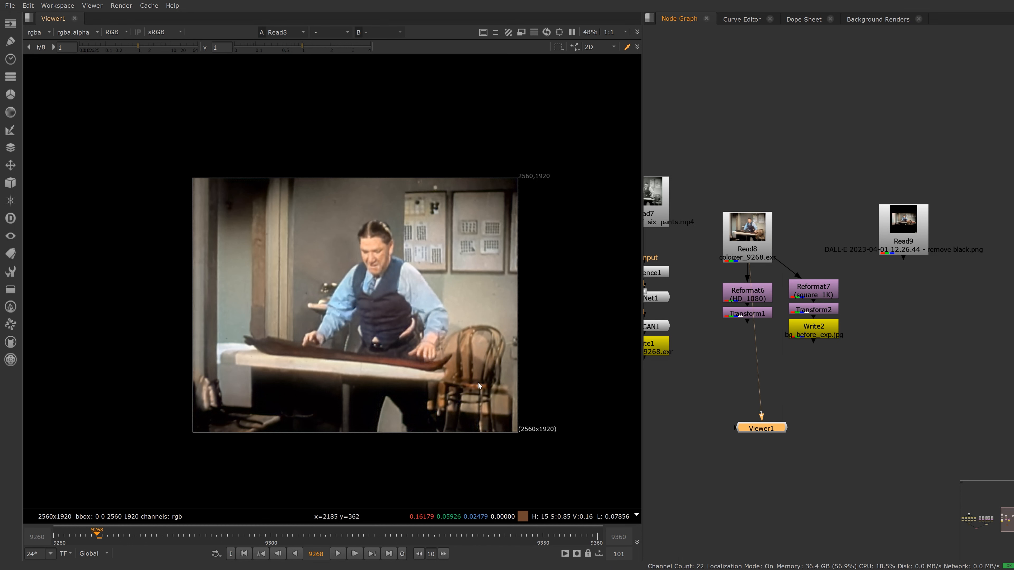
middle_drag(716, 260, 780, 271)
ctrl+shift+click(708, 207)
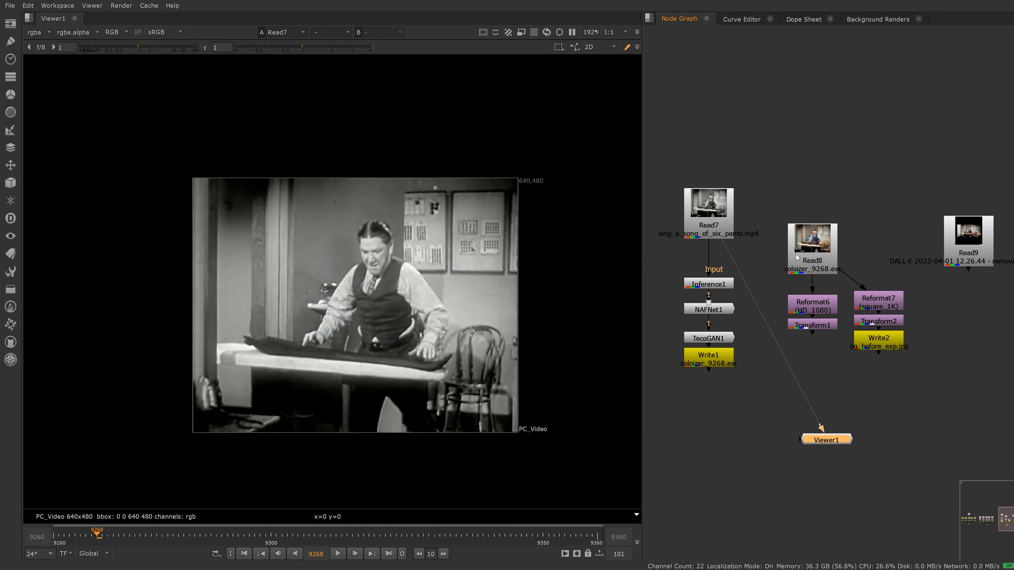
key(1)
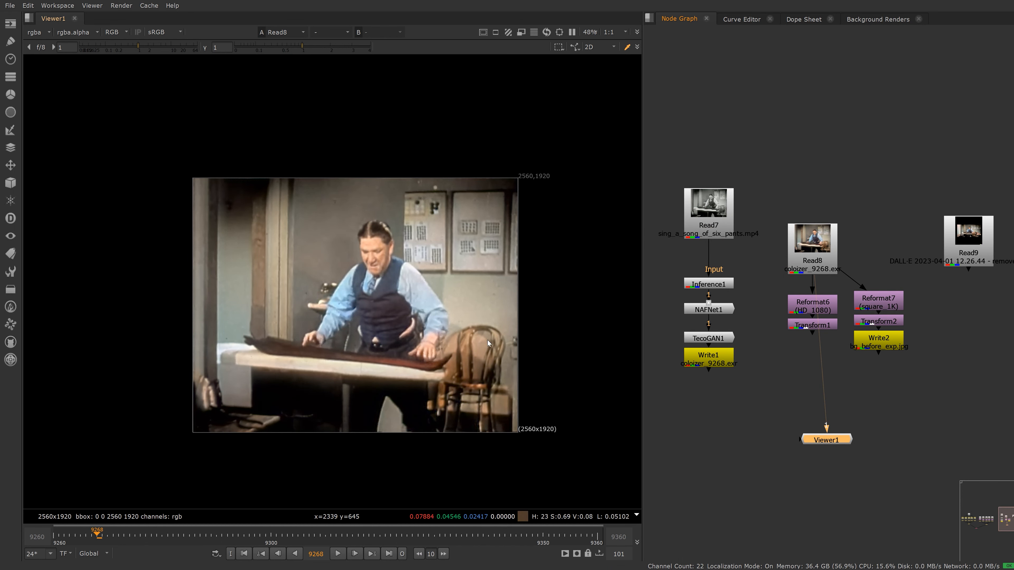
click(966, 240)
key(1)
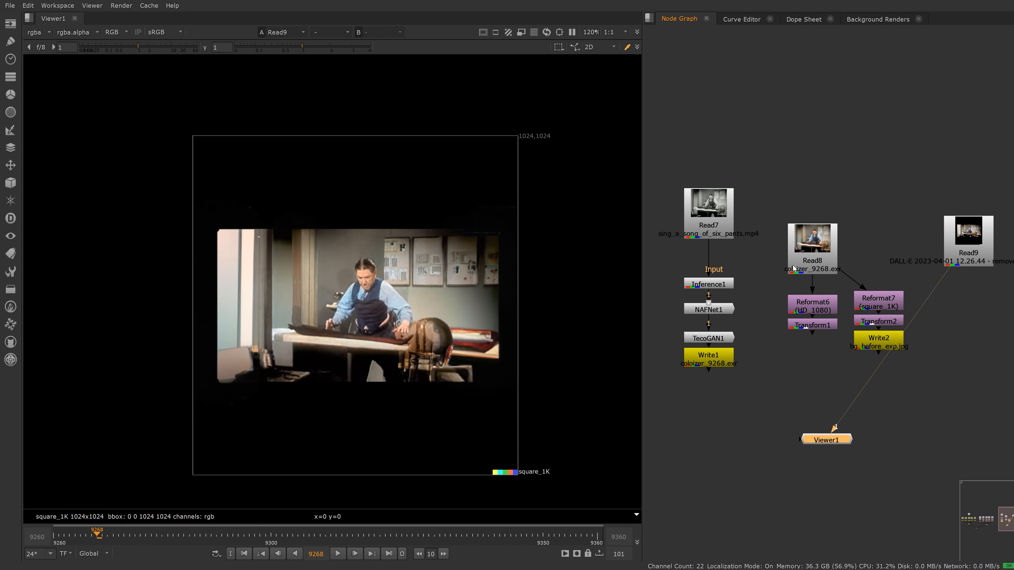
Move the Viewer node clear of the branches, below the DALL·E Read node, and compare the colorized frame with the expanded image.
middle_drag(824, 369, 794, 354)
drag(798, 425, 897, 457)
click(780, 227)
key(1)
click(932, 222)
key(1)
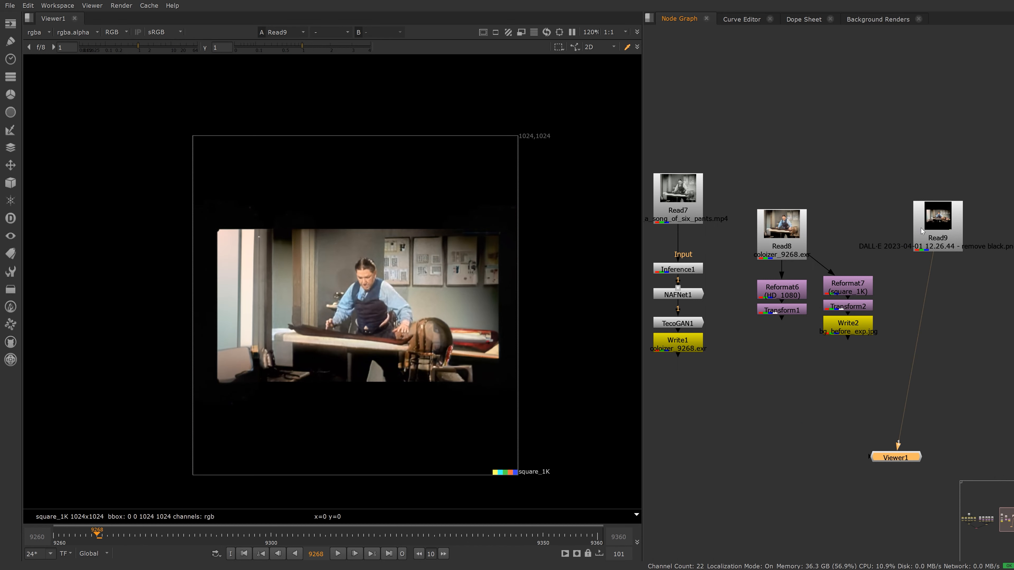
Delete the square_1K Reformat, Transform2 and Write2 nodes and move the DALL·E Read node next to the colorized Read node.
drag(922, 231, 936, 244)
click(846, 365)
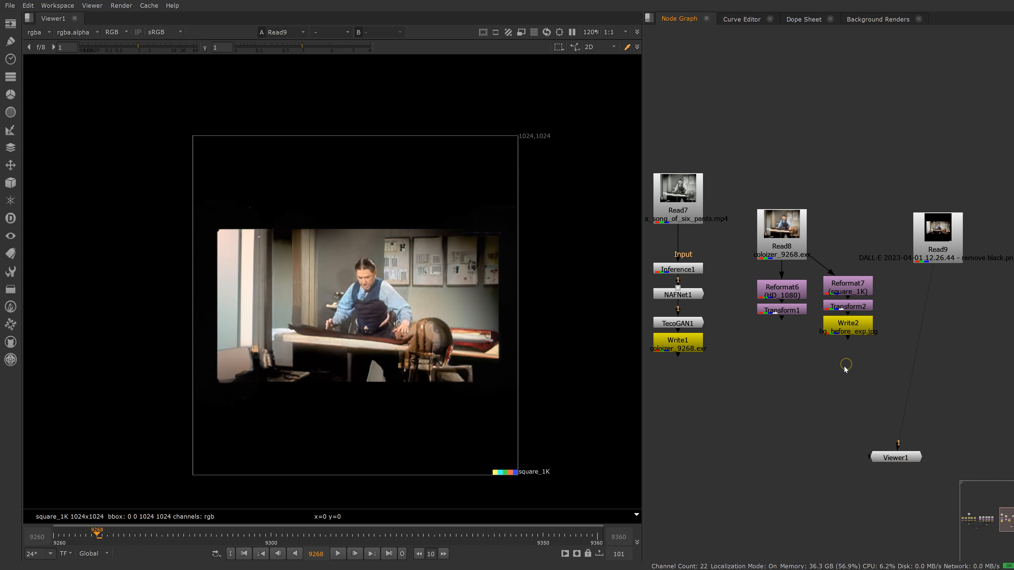
drag(881, 271, 816, 349)
key(Delete)
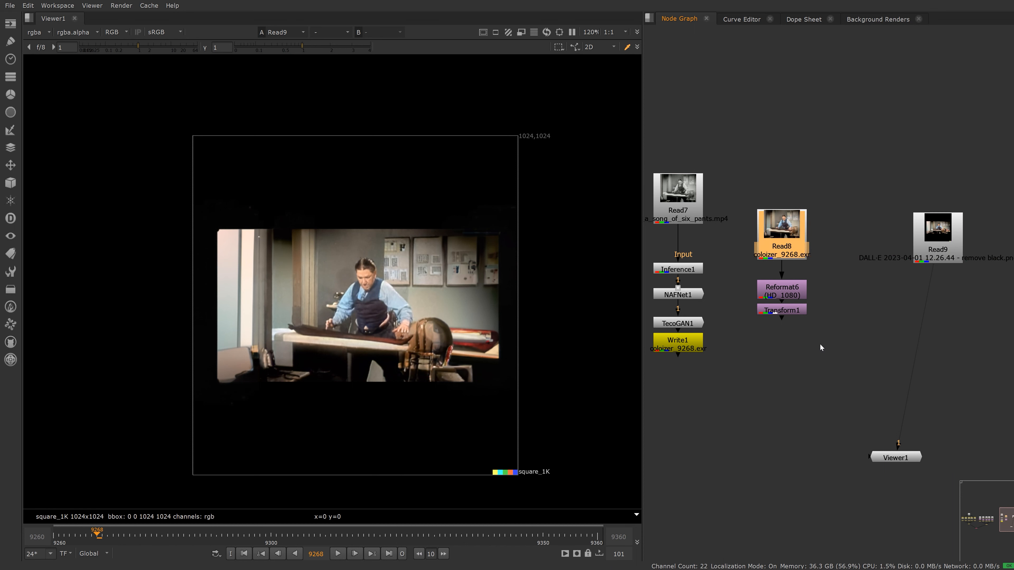
drag(914, 247, 858, 243)
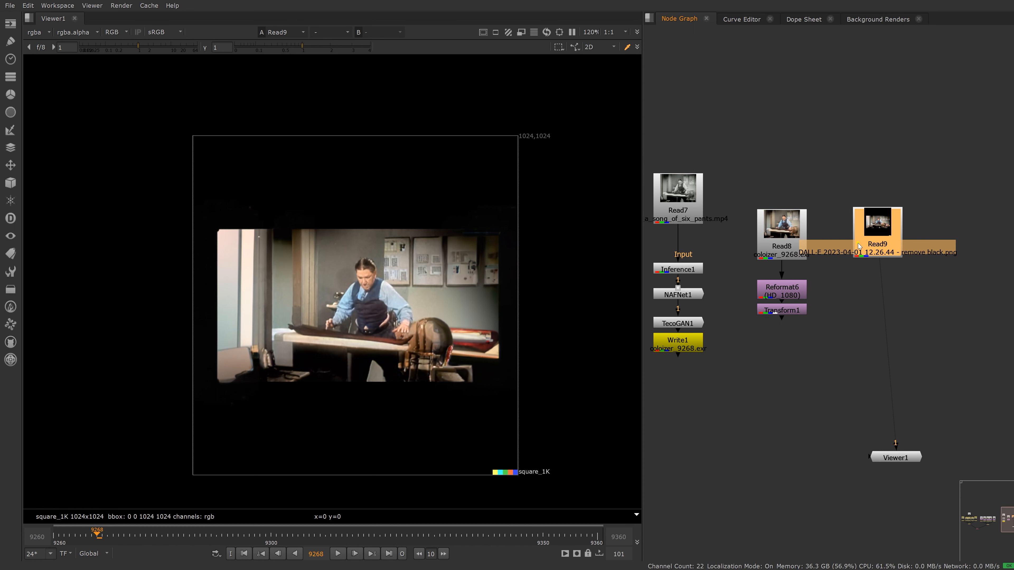
Add a Reformat node with output format HD_1080 below the DALL·E Read node and space it slightly down from the Read.
key(Tab)
text(reform)
key(Return)
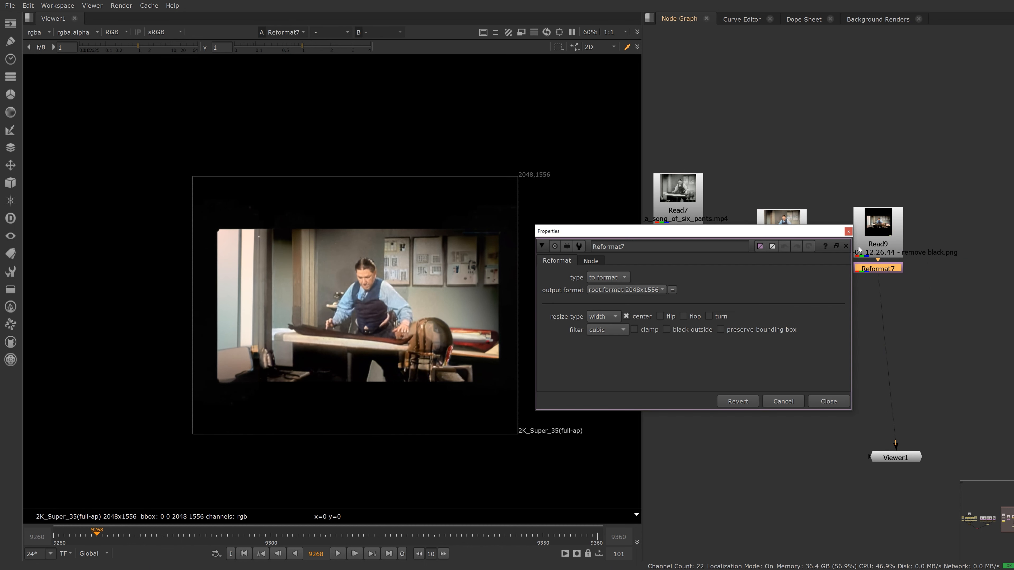
click(664, 290)
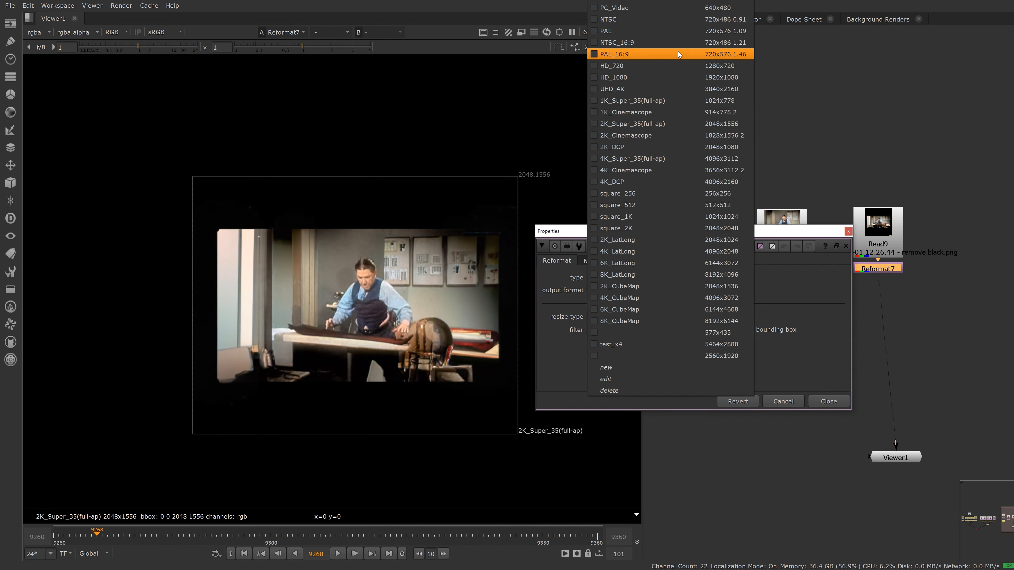
click(684, 78)
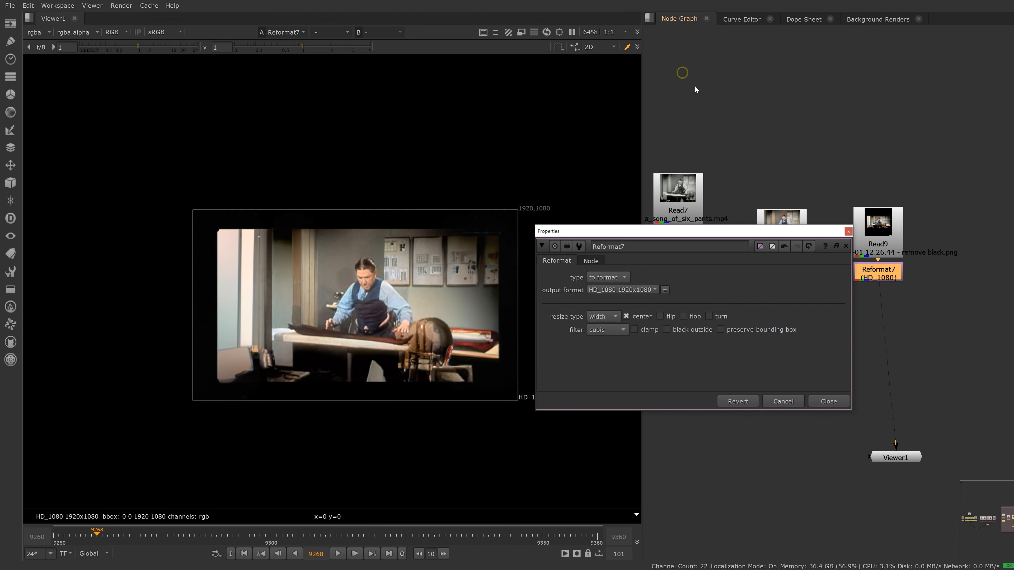
click(848, 231)
drag(893, 273, 889, 292)
Add a Transform with scale 1.3 after the DALL·E Reformat and compare its result in the viewer with the transformed colorized branch.
key(t)
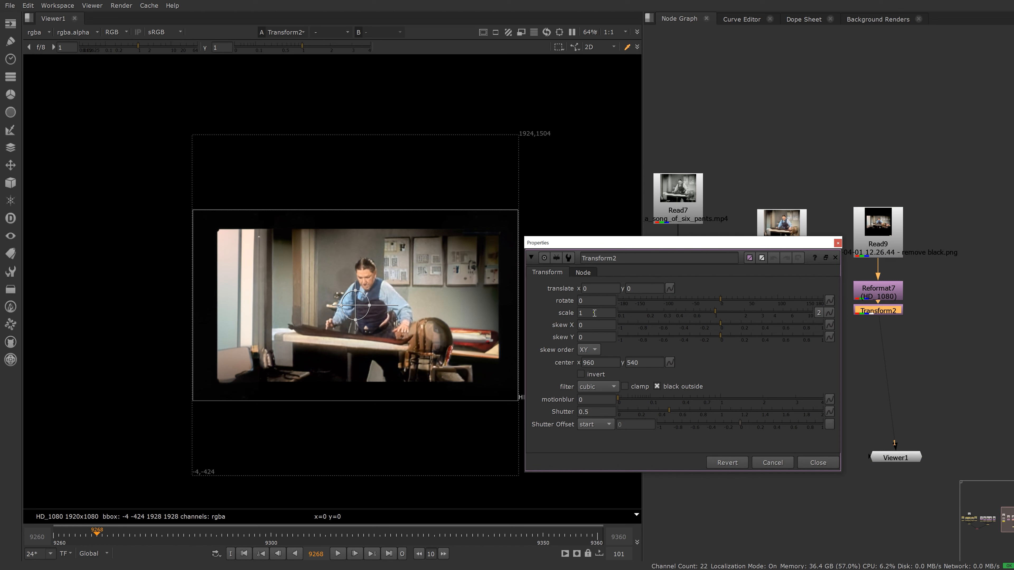
key(Up)
key(Up)
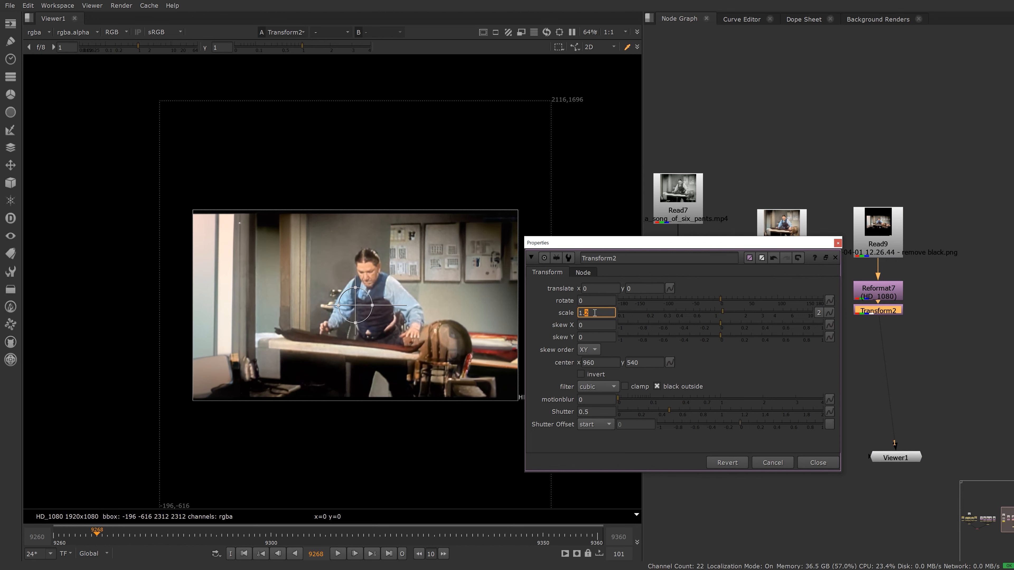
key(Up)
click(838, 243)
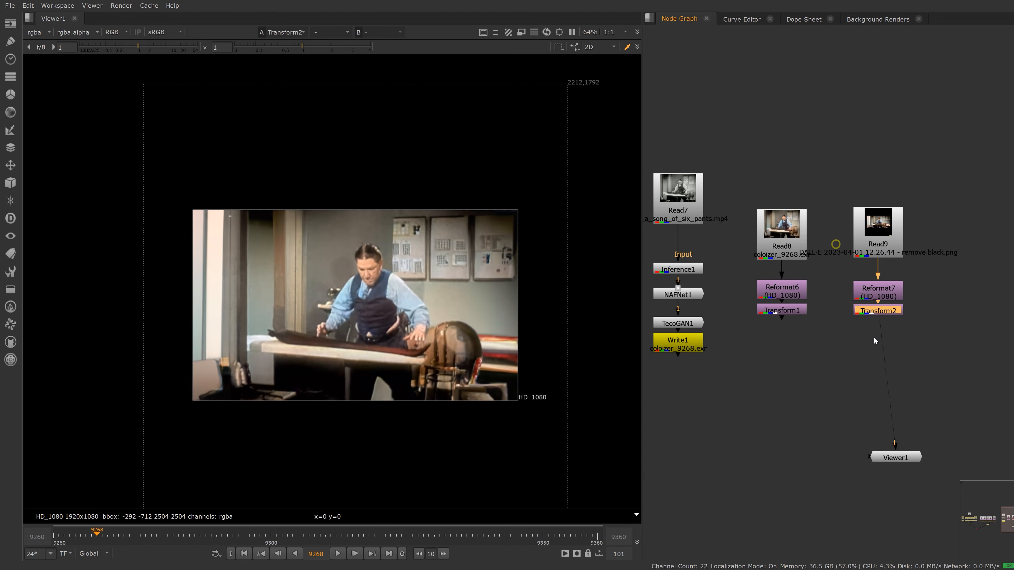
click(789, 313)
key(1)
click(859, 313)
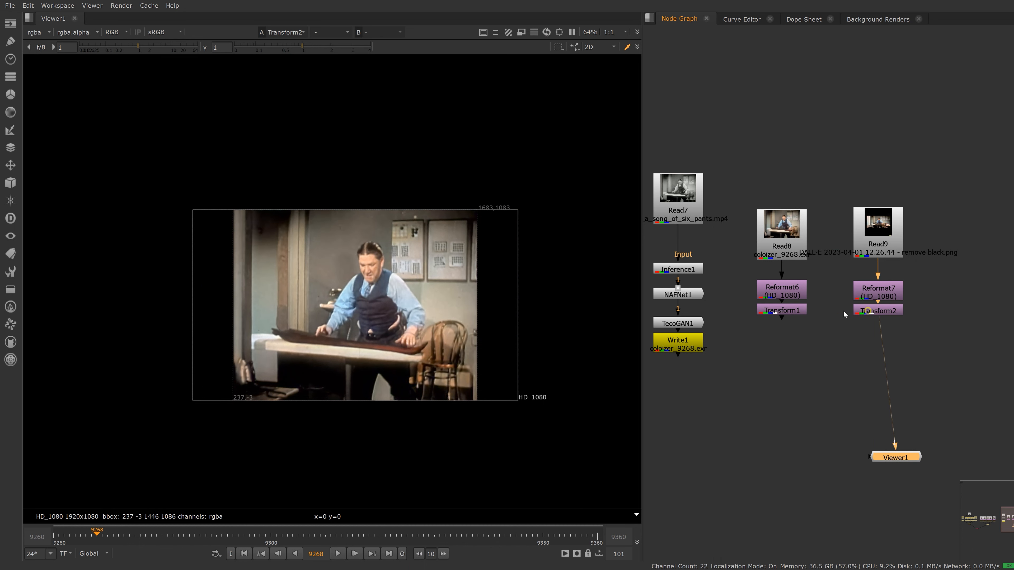
key(1)
Create a Merge node with A from the colorized Transform1 and B from the DALL·E Transform2, and view its output.
click(805, 357)
key(m)
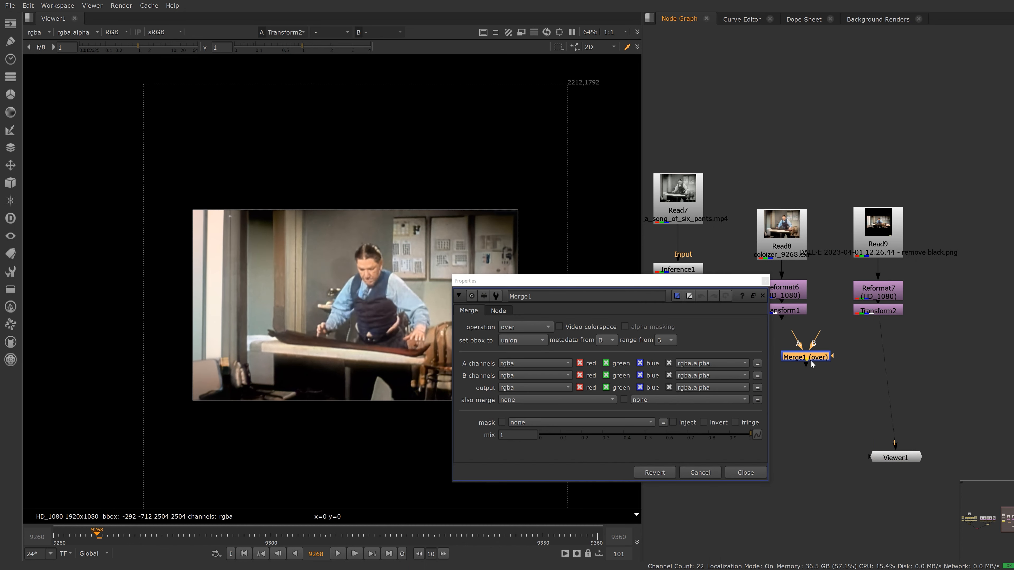
drag(816, 355, 781, 320)
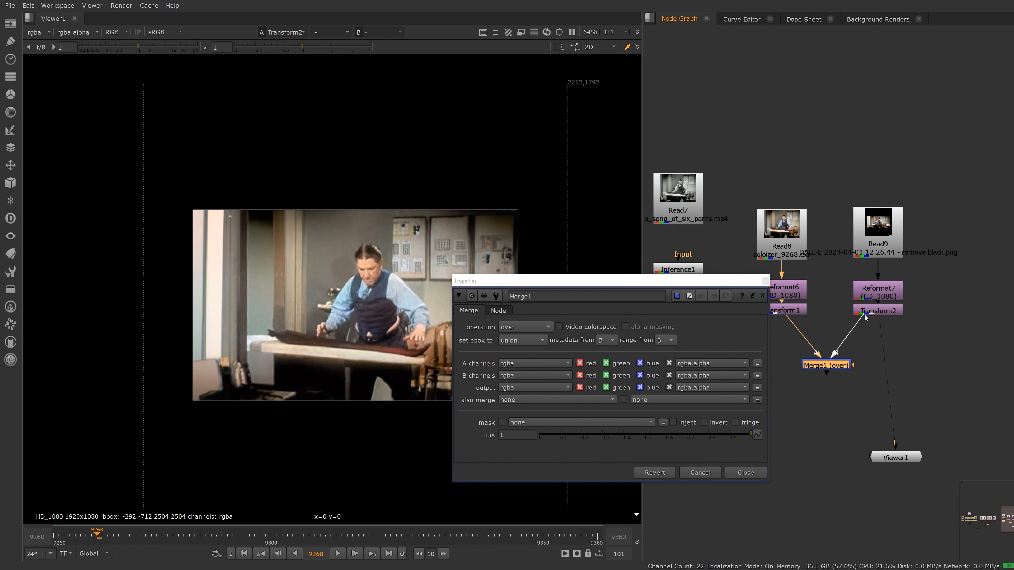
drag(841, 362, 845, 348)
key(1)
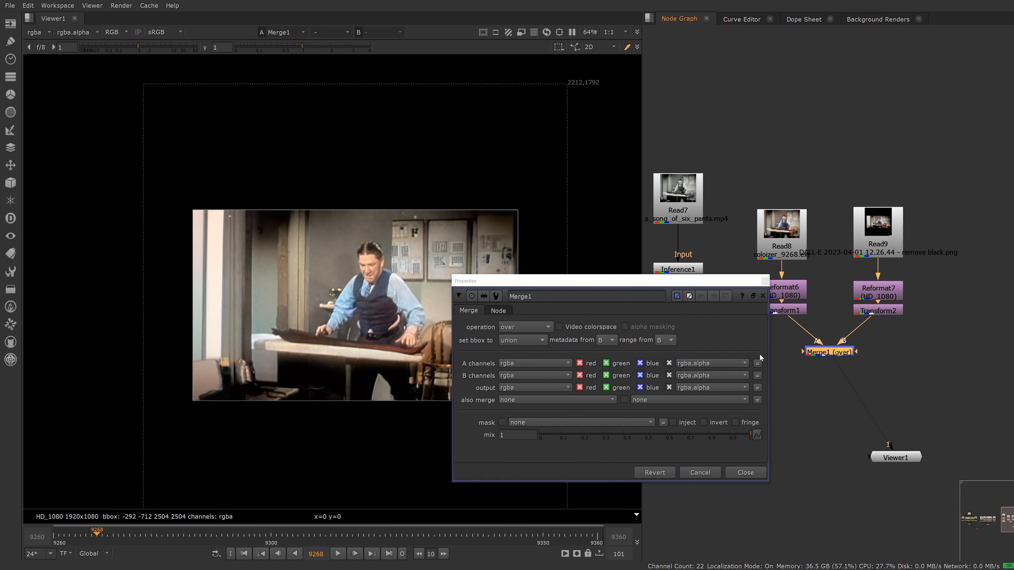
Set the Merge operation to copy and lower its mix to about half to overlay the colorized footage semi-transparently.
click(540, 327)
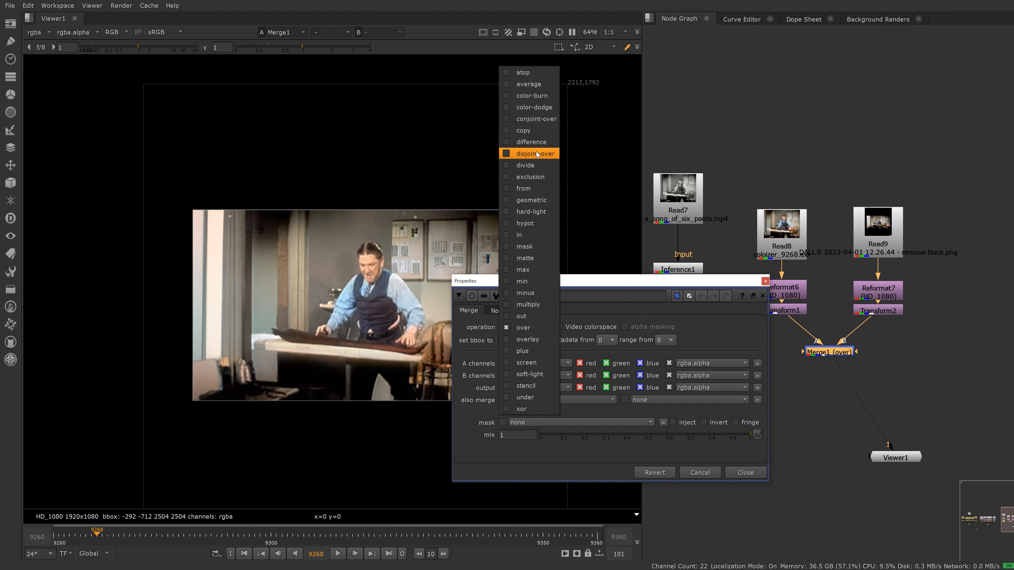
click(536, 130)
click(765, 281)
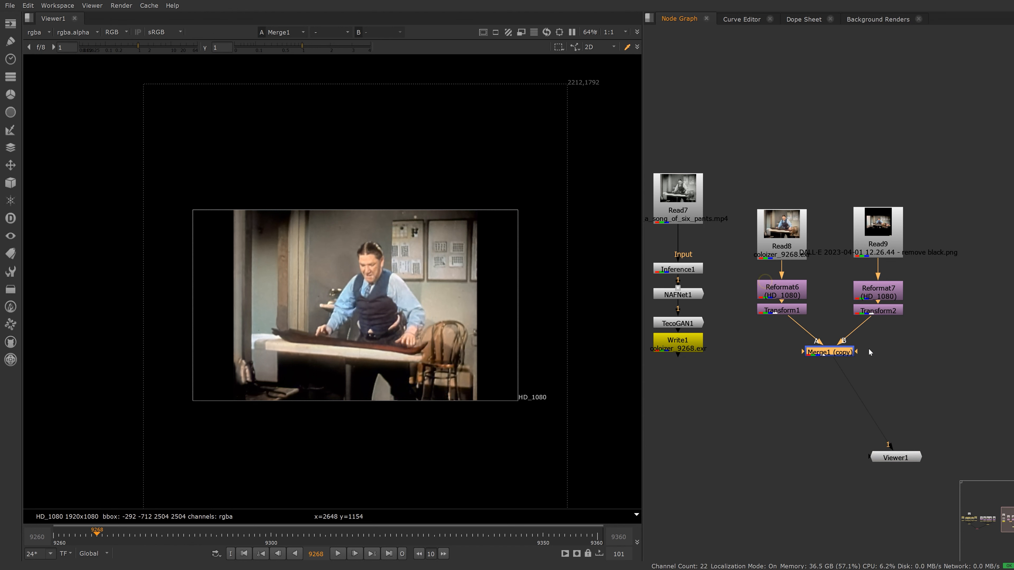
drag(842, 354, 844, 360)
double_click(842, 359)
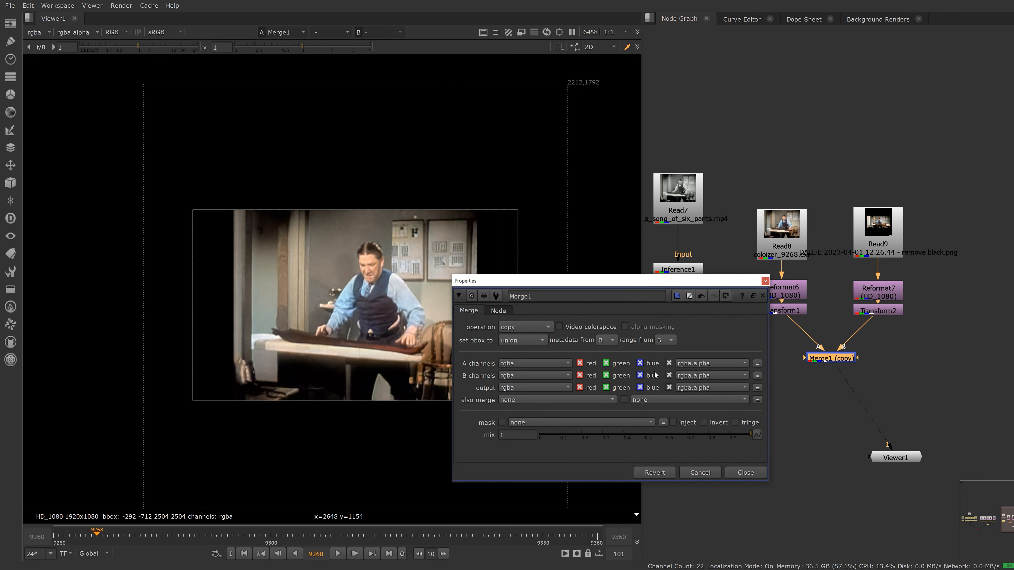
drag(726, 435, 649, 429)
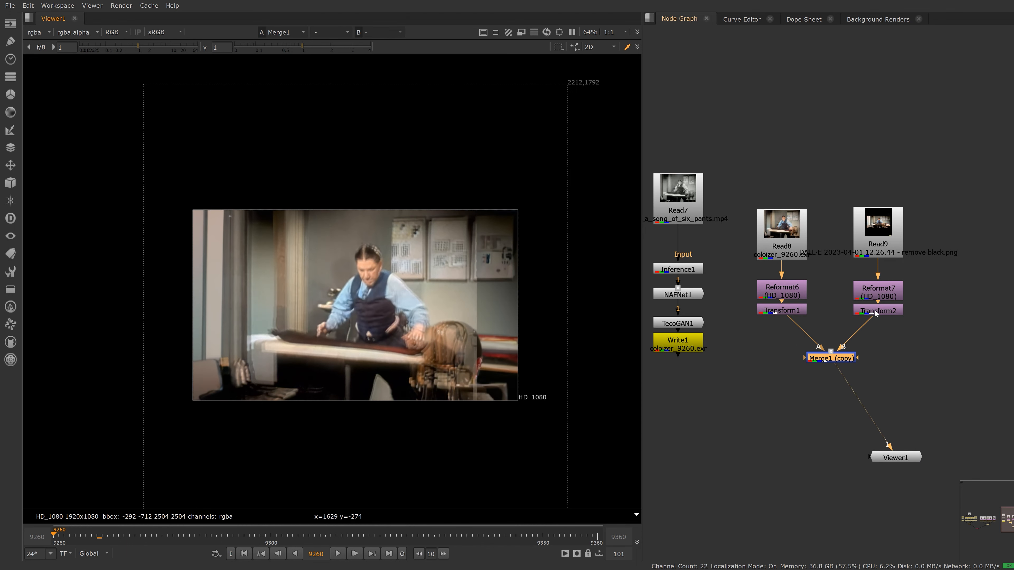
Fine-tune the scale of the DALL·E branch's Transform2 to 1.26 to line up the background with the footage.
double_click(874, 311)
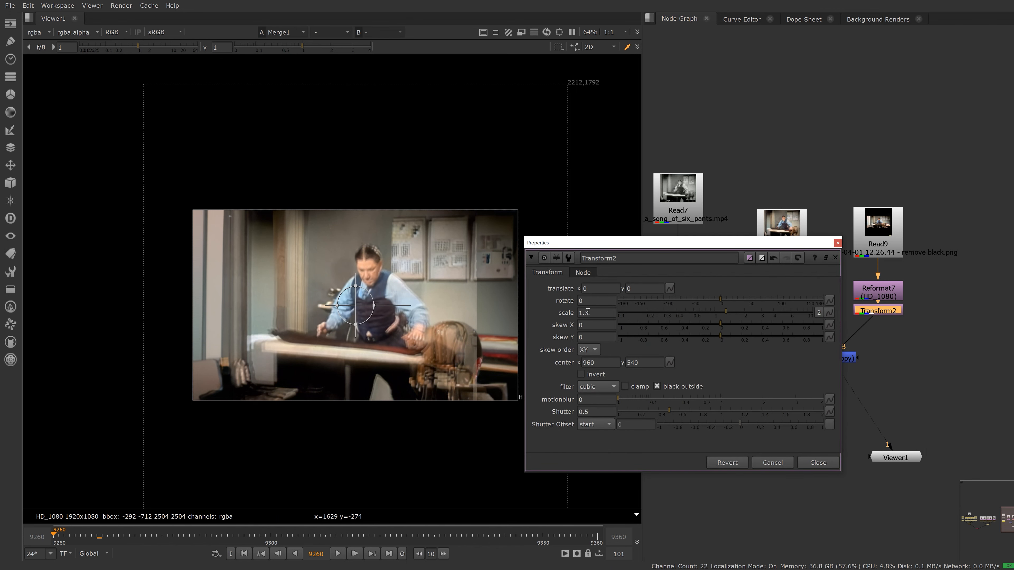
key(Down)
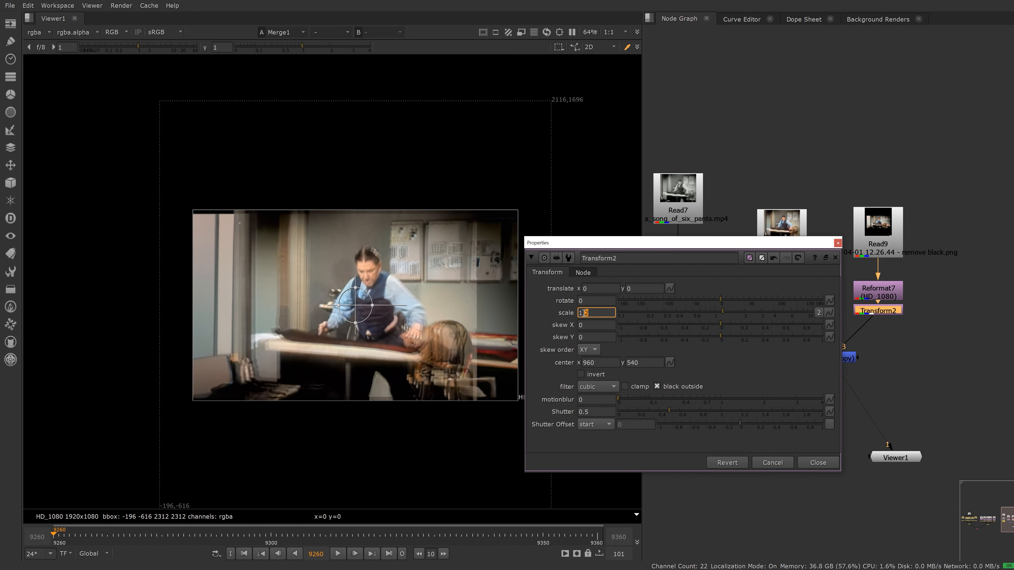
key(Up)
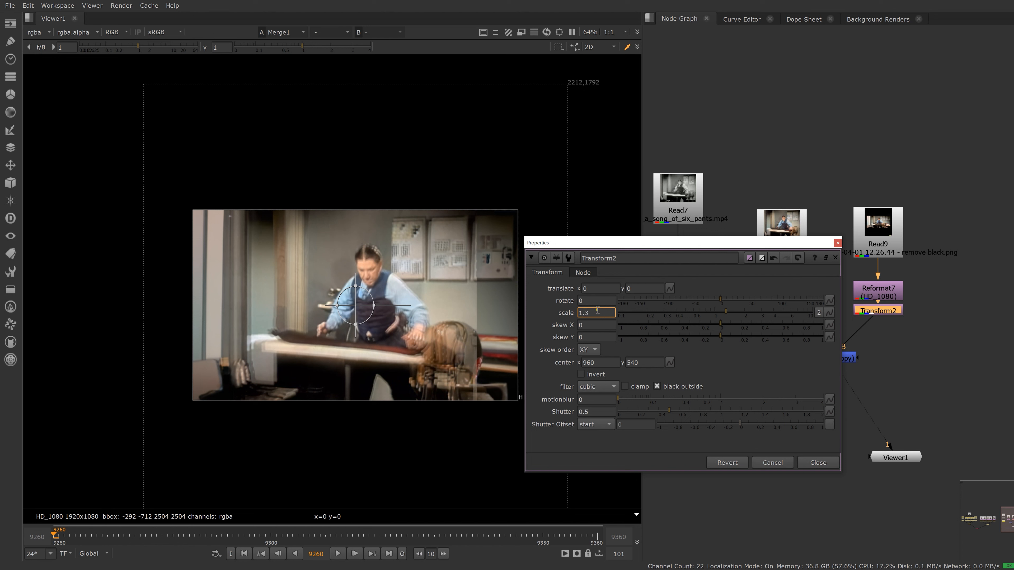
key(Down)
key(Down)
key(Down)
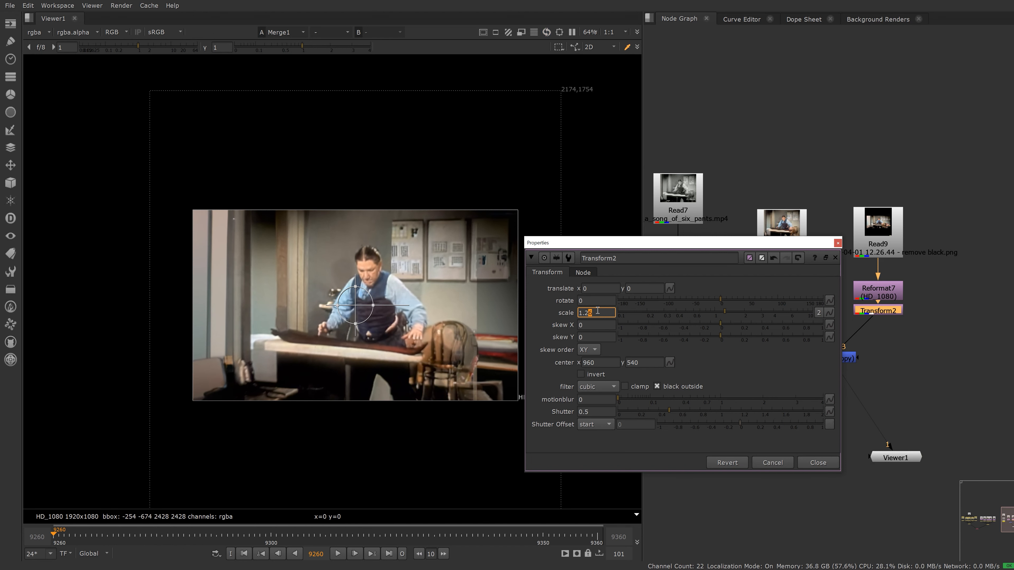
key(Down)
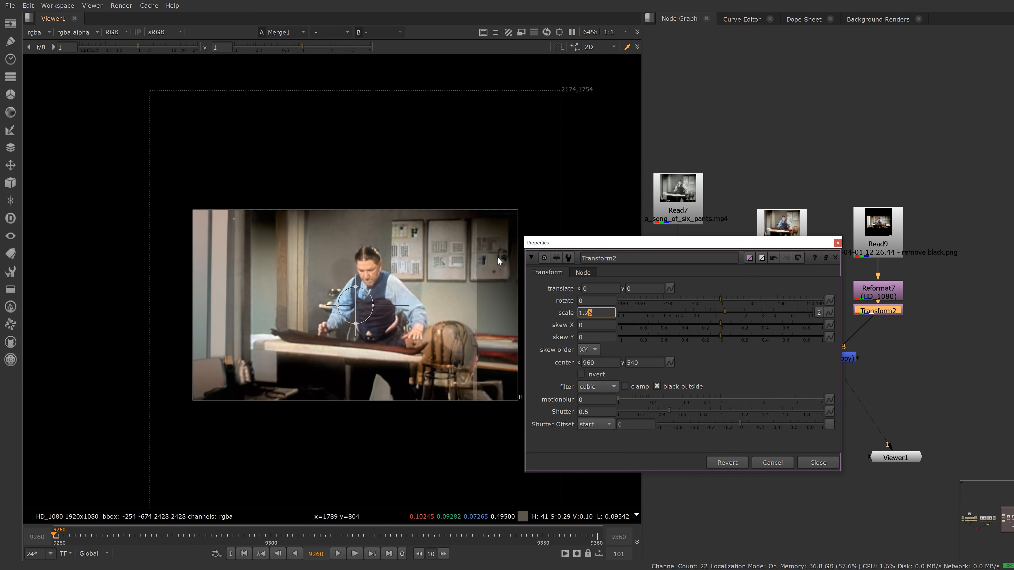
click(838, 243)
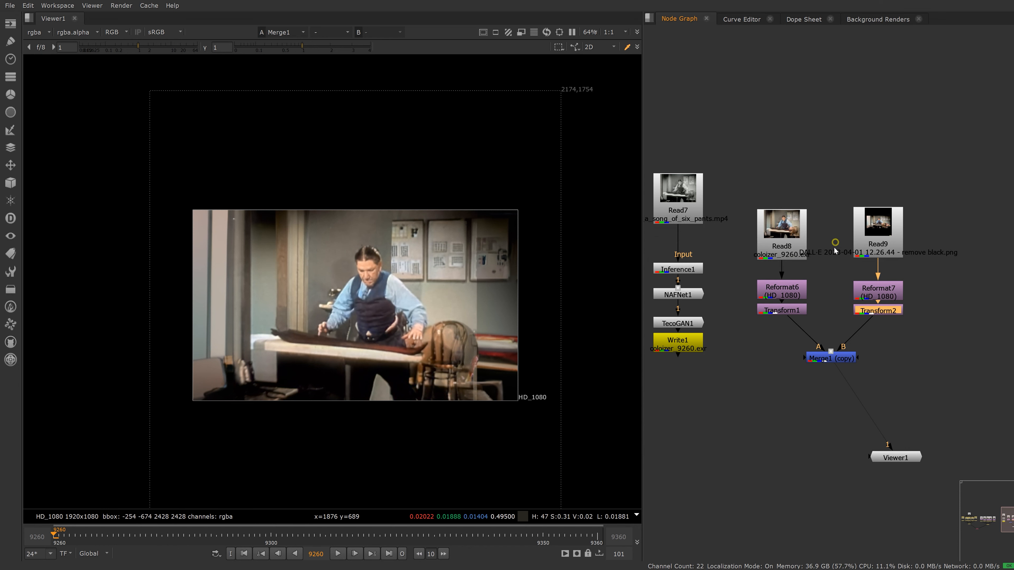
Arrange the Merge and Viewer nodes below the branches, and play back the colorized footage from Read8 to check its movement.
drag(826, 360, 827, 370)
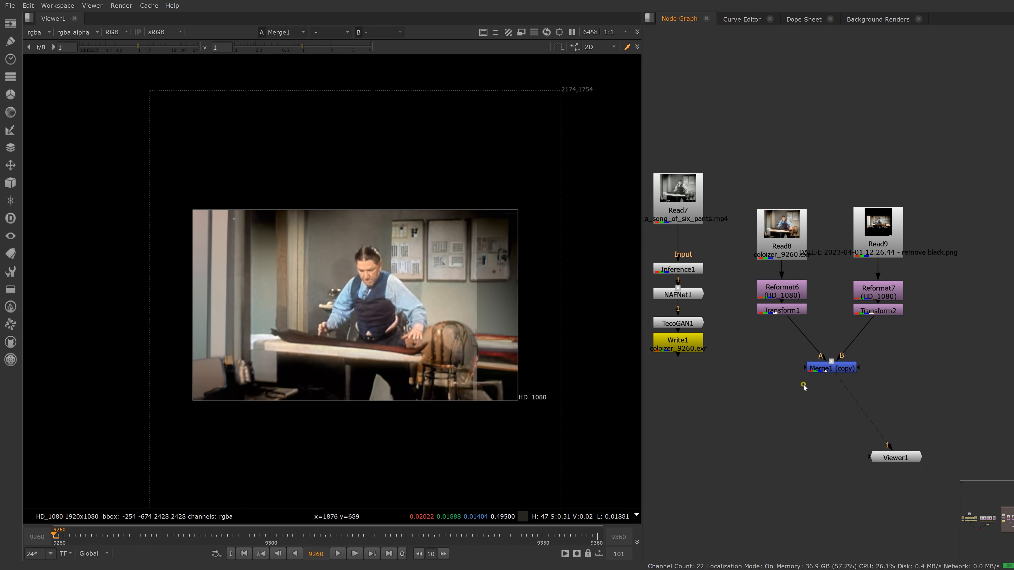
drag(888, 461, 802, 450)
click(771, 246)
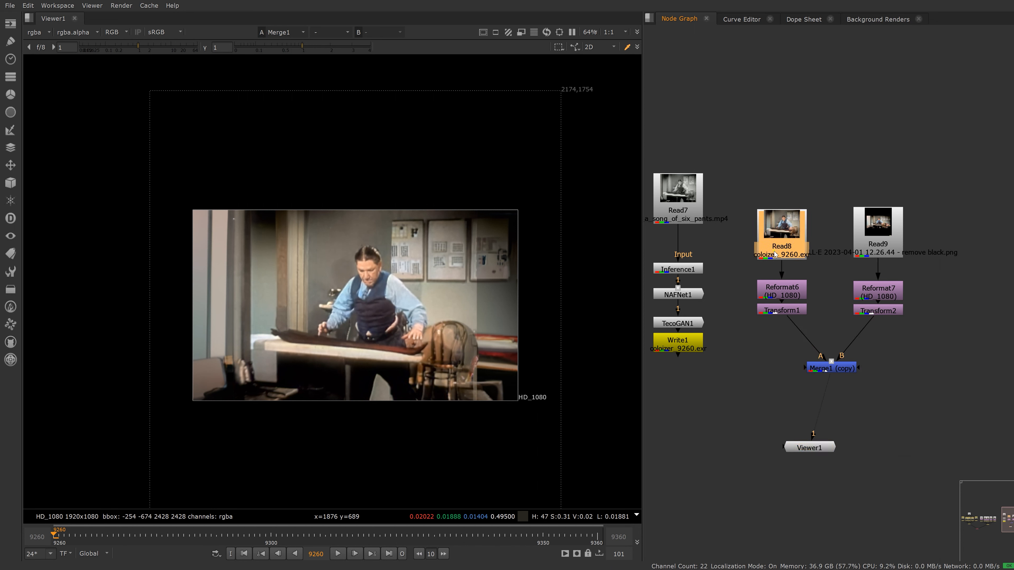
key(1)
key(l)
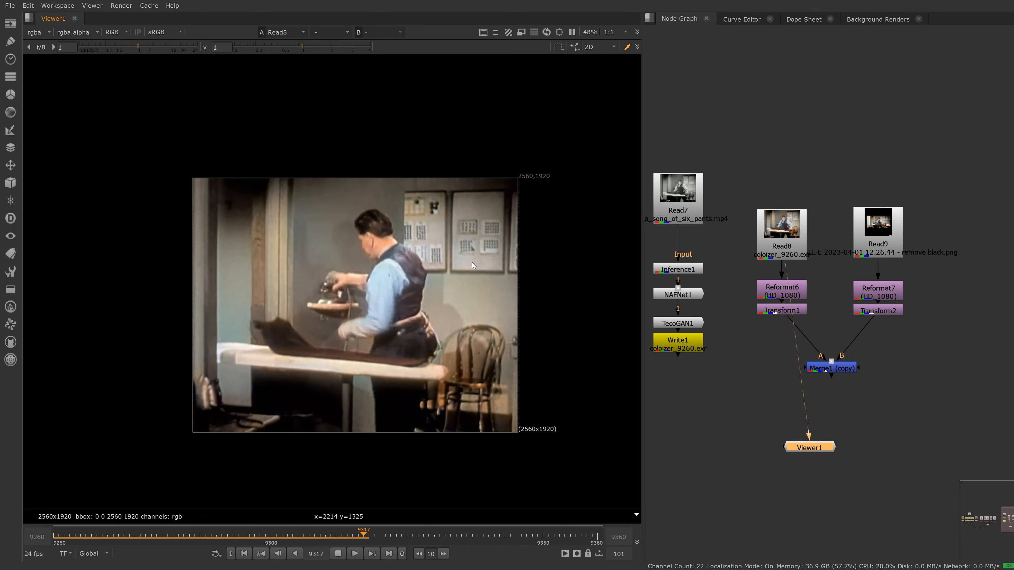
click(339, 554)
Attach a Tracker node to the colorized Read8 footage and move its properties clear of the wall boards in the viewer.
middle_drag(715, 239, 779, 268)
key(Tab)
text(tracker)
key(Return)
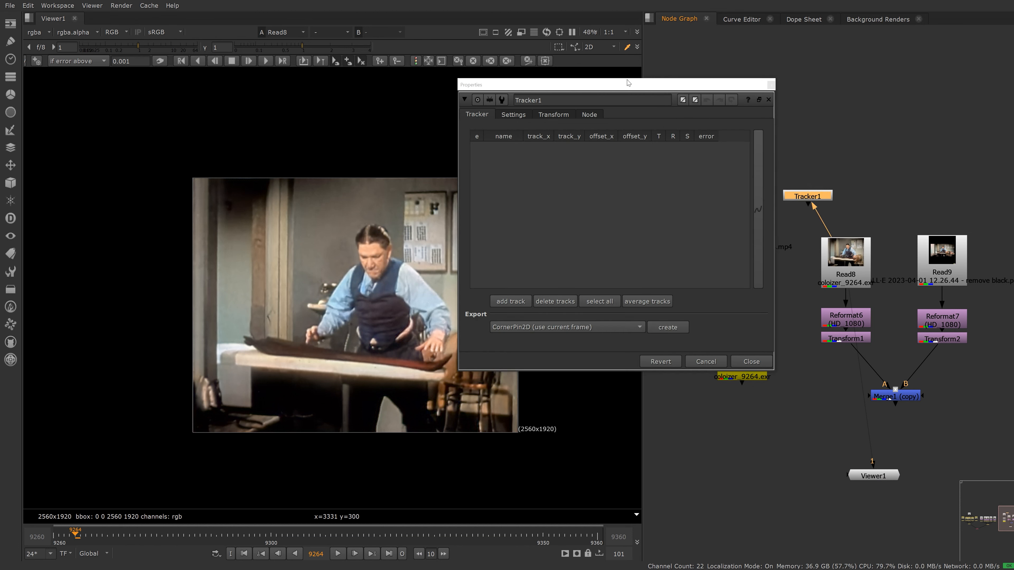
drag(619, 85, 728, 71)
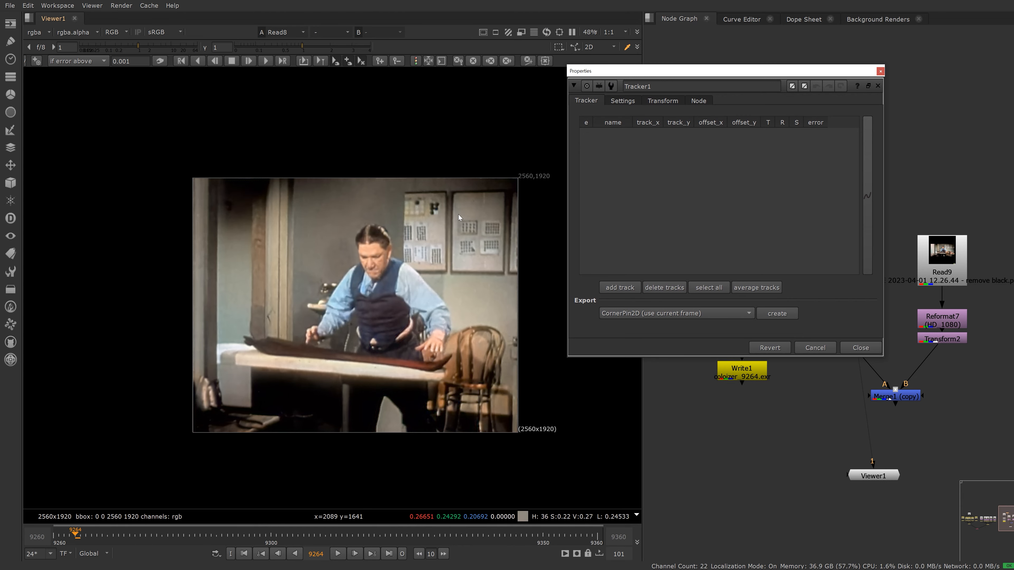
scroll(459, 217, up, 5)
ctrl+alt+click(441, 364)
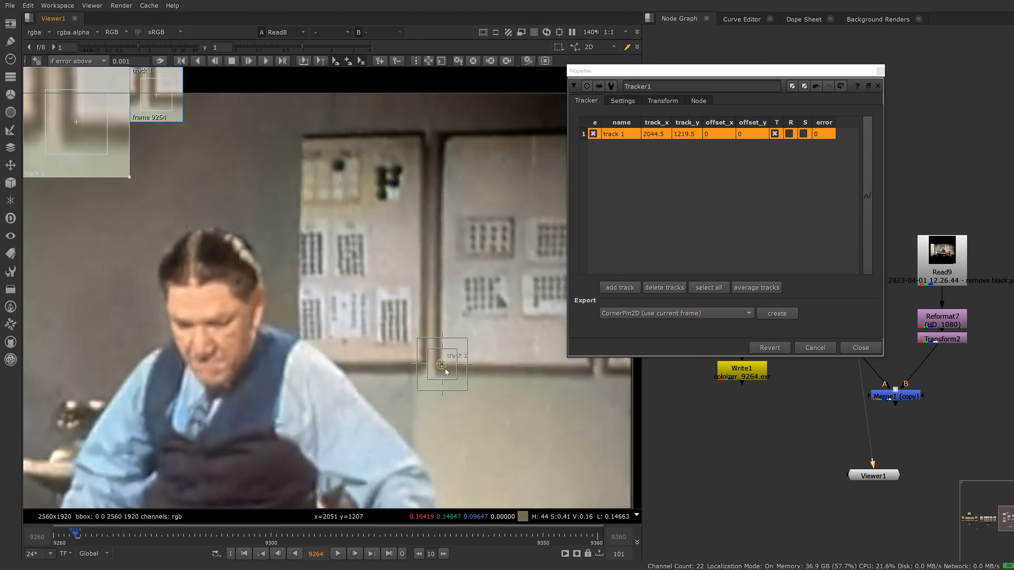
drag(441, 368, 440, 367)
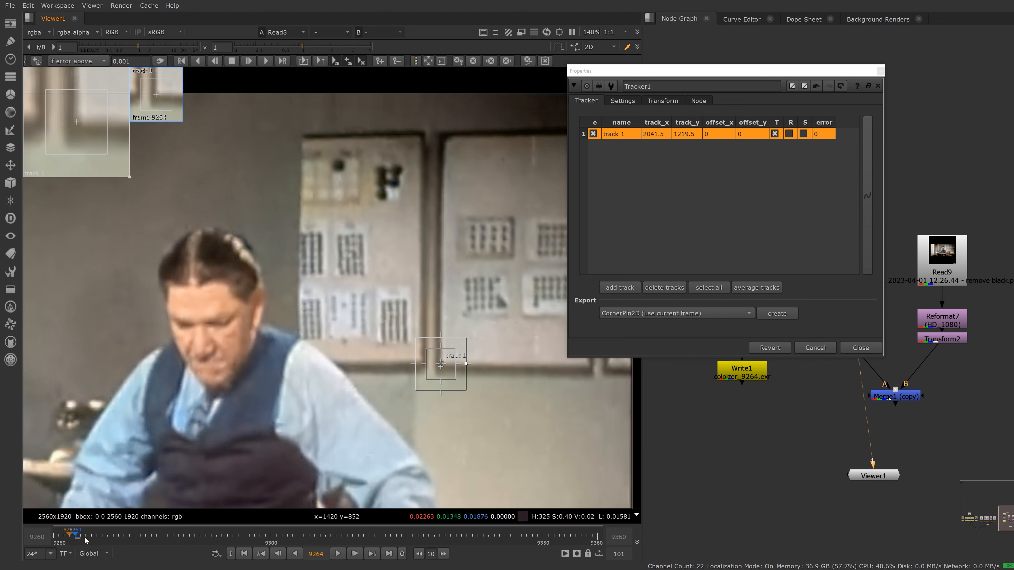
click(665, 289)
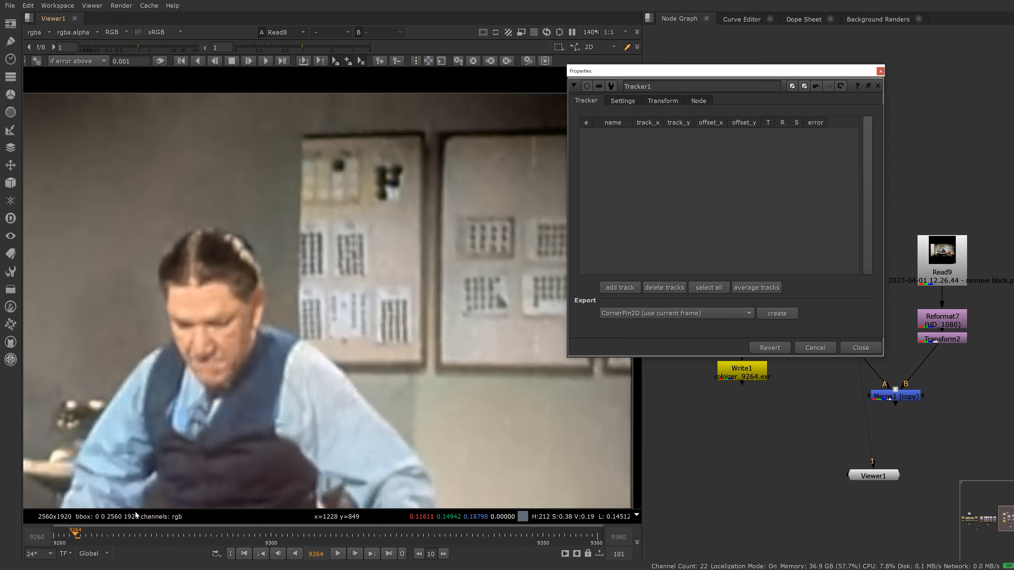
At frame 9260, place a track point on the lower inner corner of the right wall board and track it forward through frame 9360.
click(55, 539)
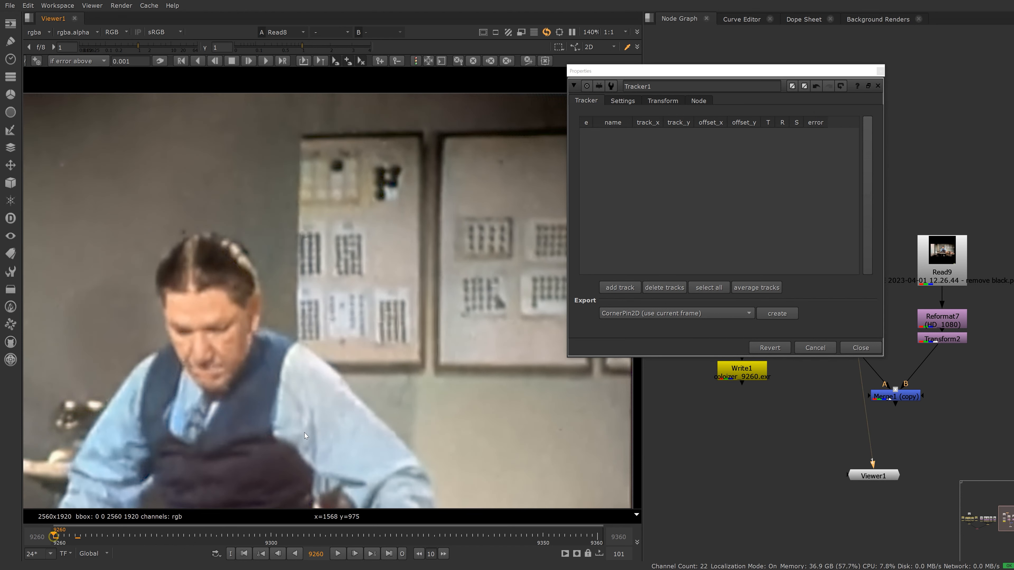
ctrl+alt+click(441, 368)
drag(440, 367, 439, 368)
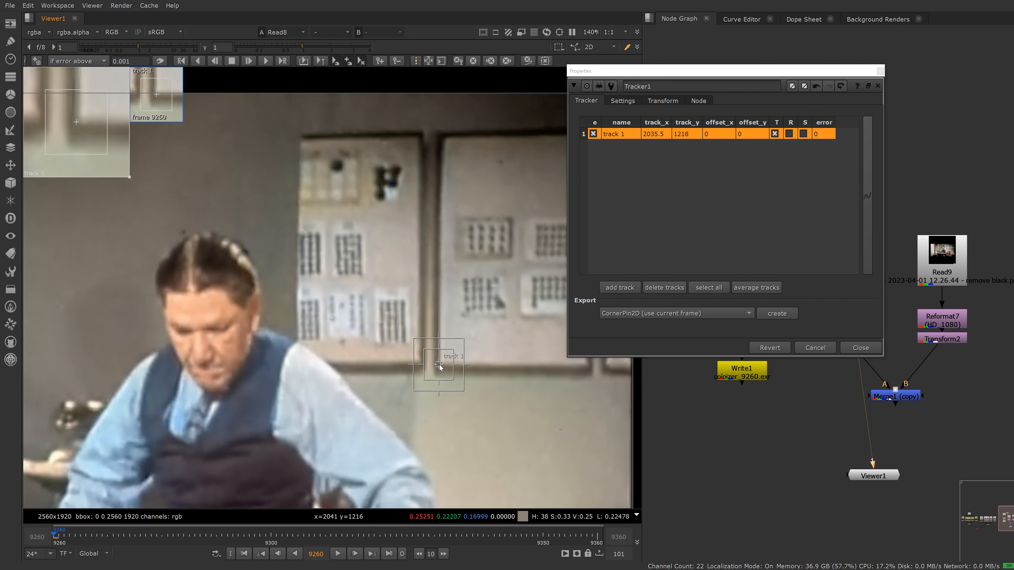
key(v)
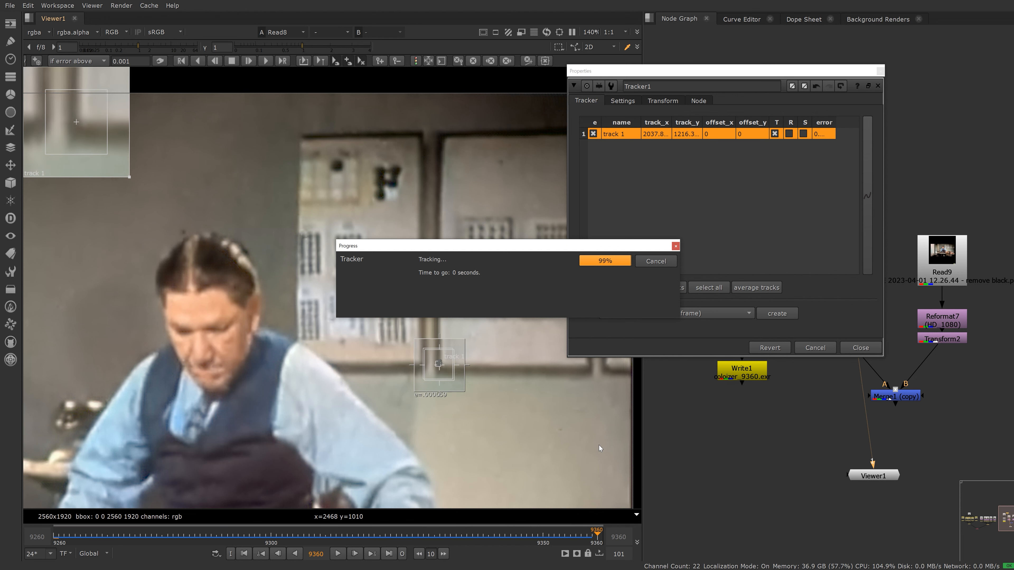
scroll(479, 371, down, 5)
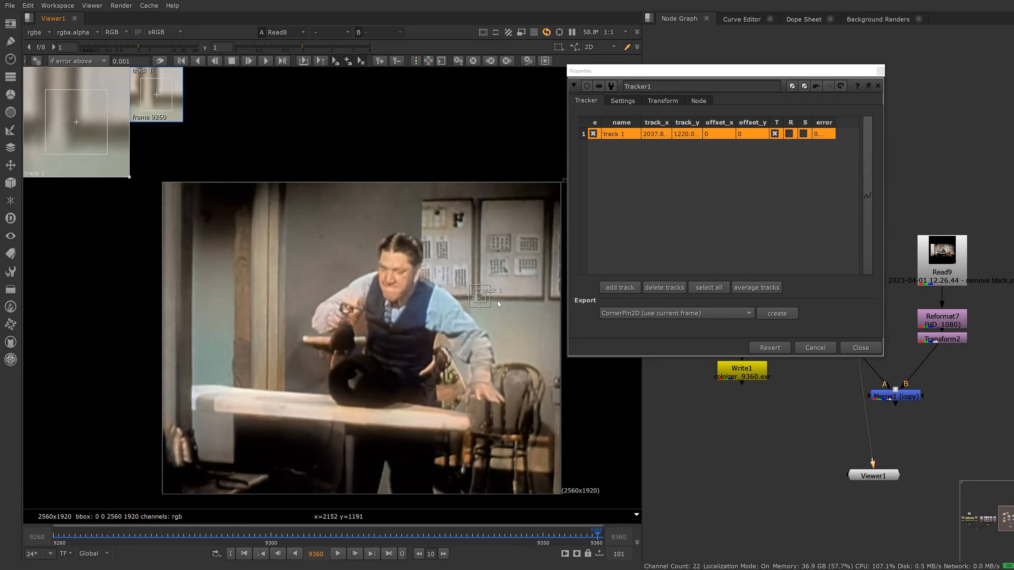
middle_drag(497, 301, 482, 276)
Export the track as a Transform (match-move) node and close the Tracker properties.
click(636, 314)
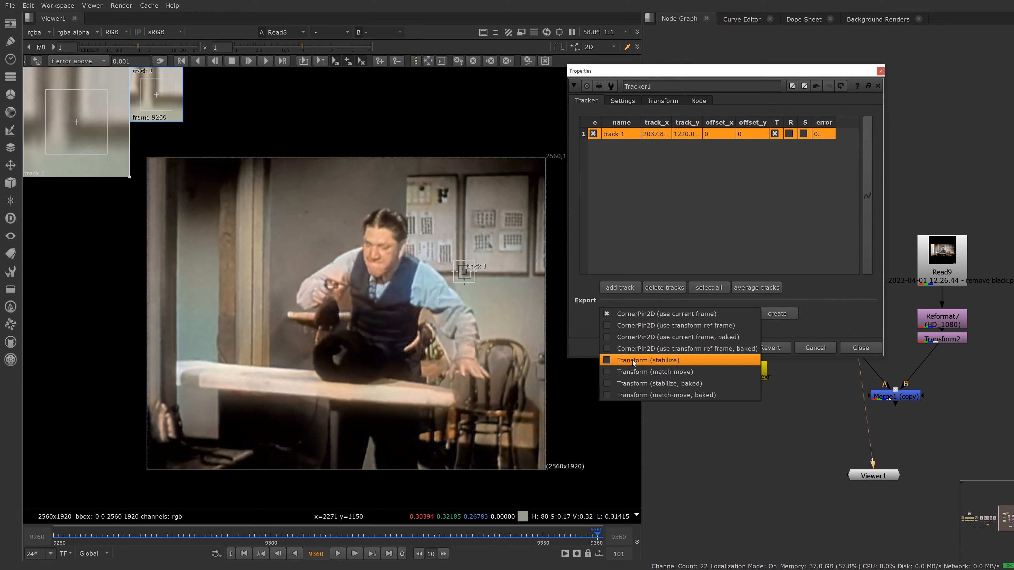
click(631, 371)
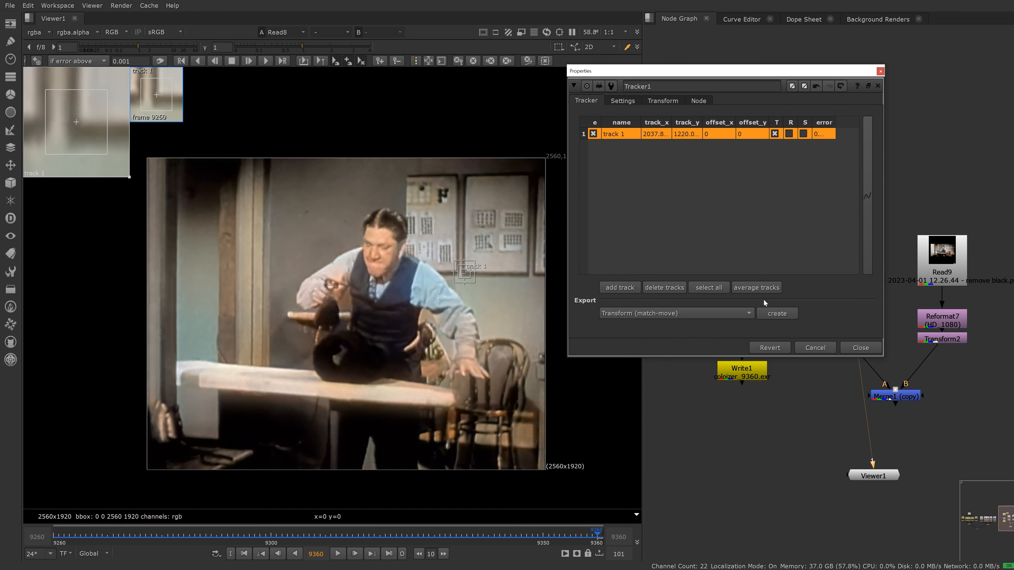
click(770, 314)
click(880, 71)
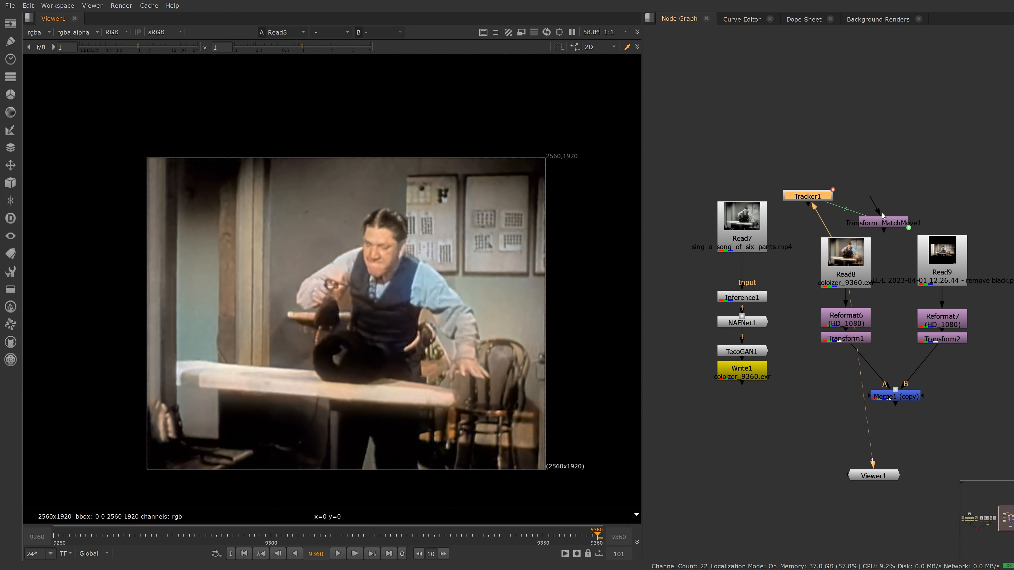
Insert the Transform_MatchMove1 node between Transform2 and Merge1's B input, and view the Merge1 output.
drag(879, 222, 943, 365)
click(896, 397)
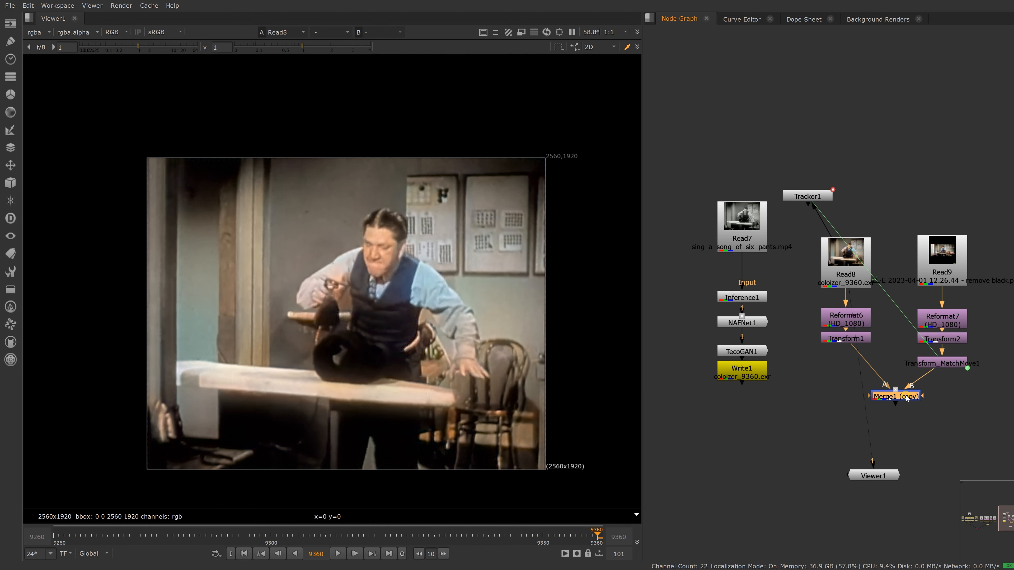
key(1)
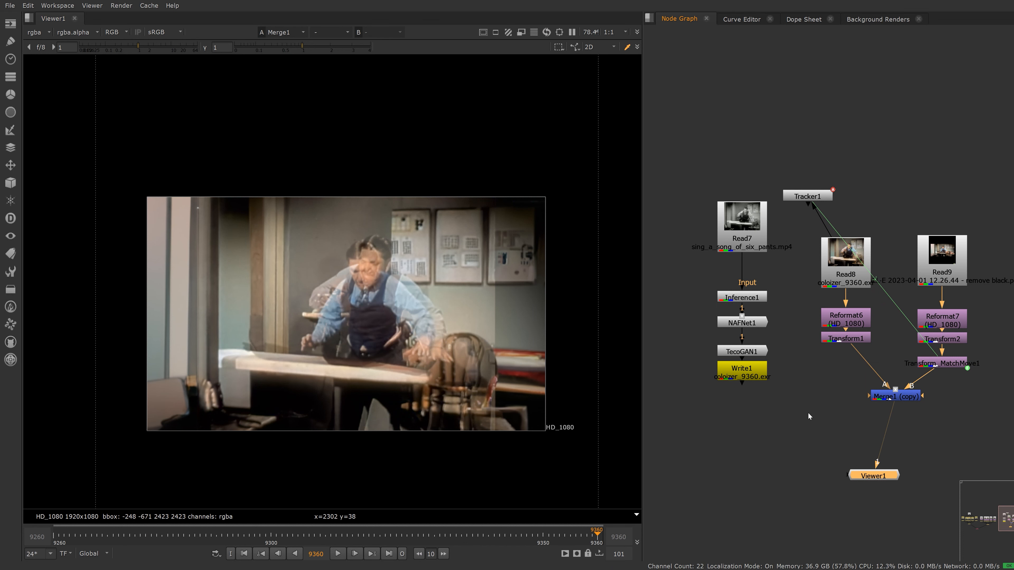
Add a Roto node branching off Transform_MatchMove1, connect it to Merge1's mask input, and close its properties.
key(o)
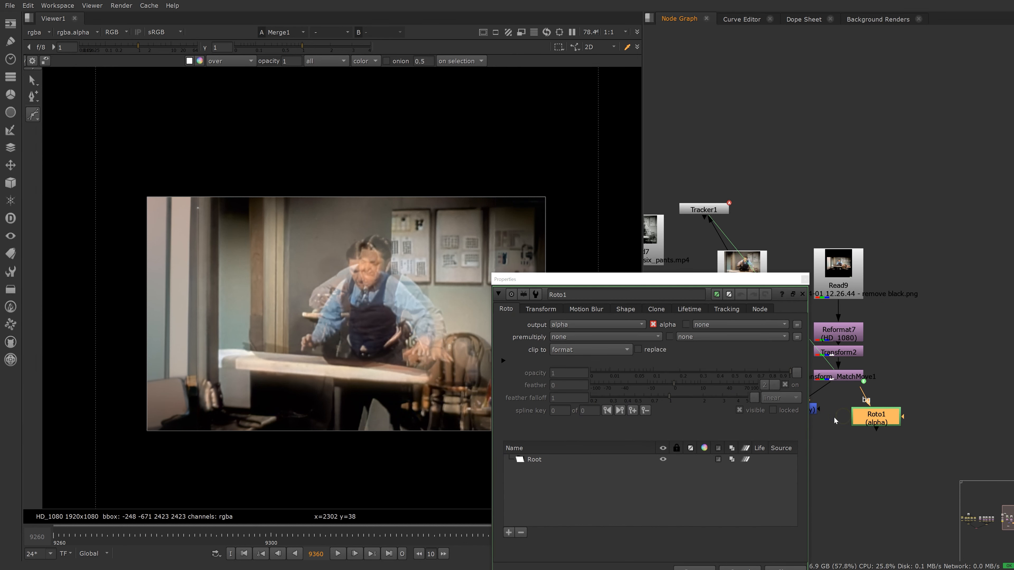
click(837, 413)
drag(819, 409, 871, 416)
click(802, 294)
drag(792, 410, 788, 423)
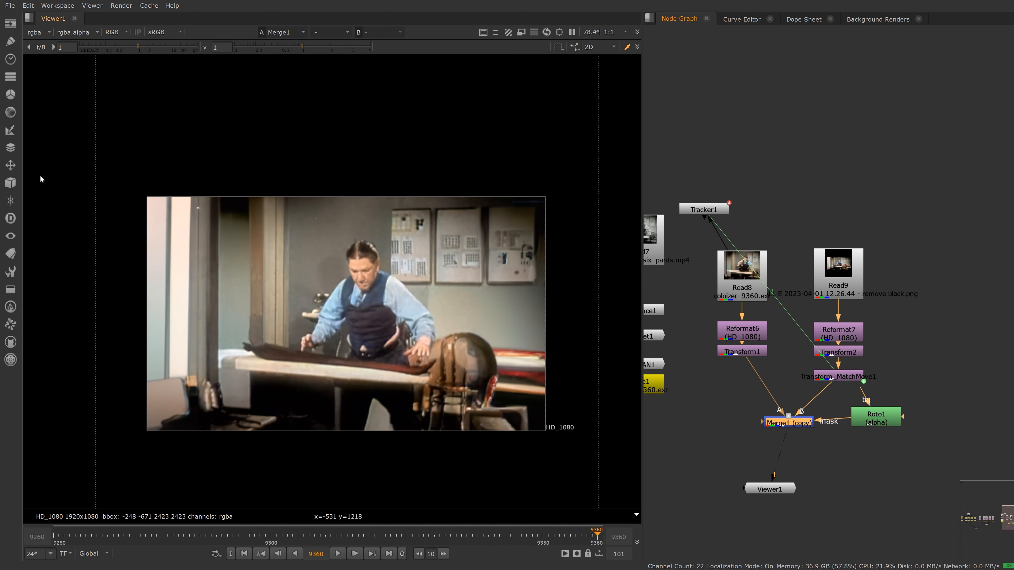
In Roto1, draw a rectangle around the man, spanning from above to below the frame, from the wooden post to the chair.
double_click(876, 418)
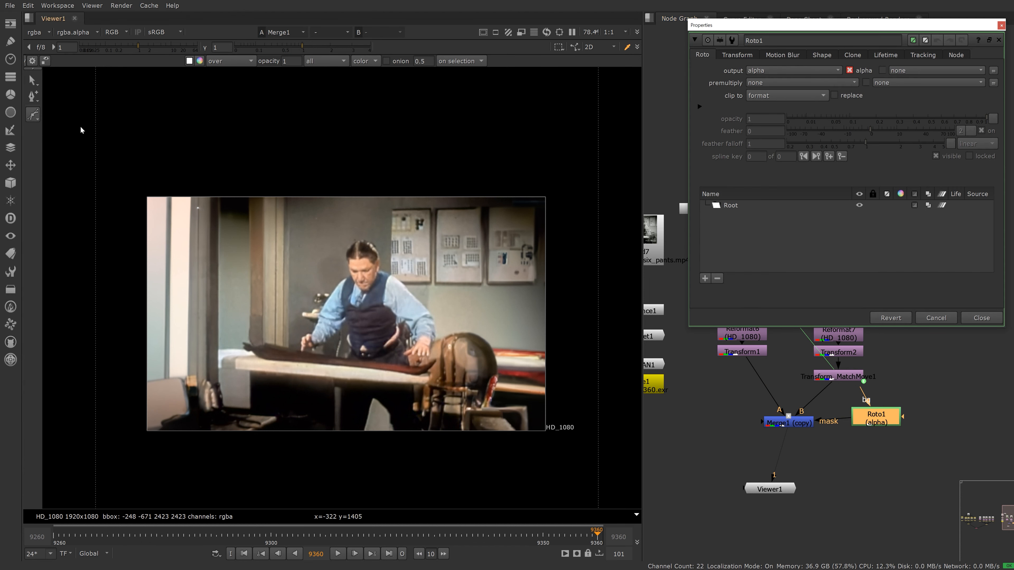
drag(30, 121, 65, 161)
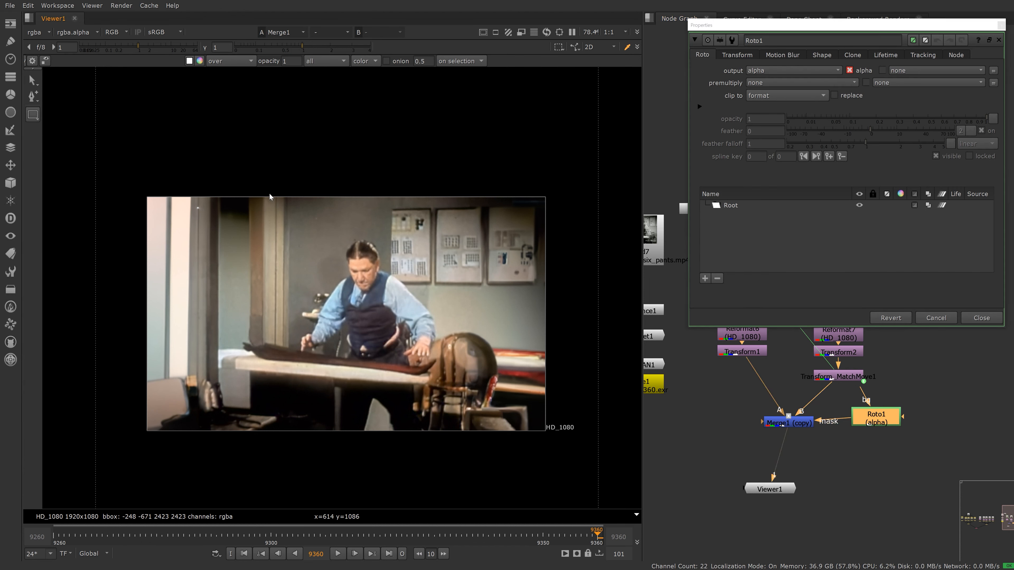
drag(278, 183, 455, 448)
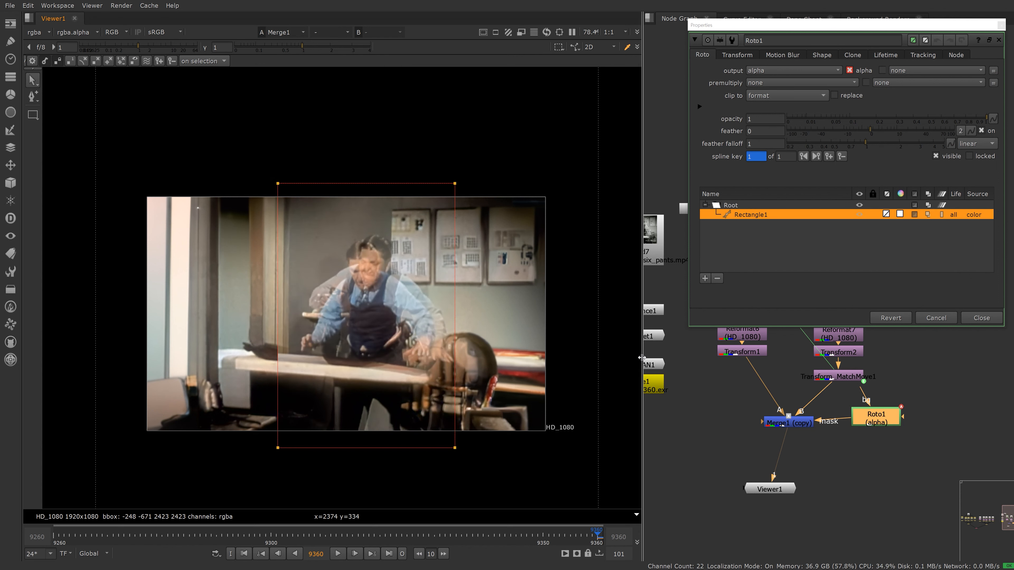
Raise Merge1's mix to its maximum so the colorized footage is fully opaque inside the mask, and close its properties.
scroll(833, 440, down, 3)
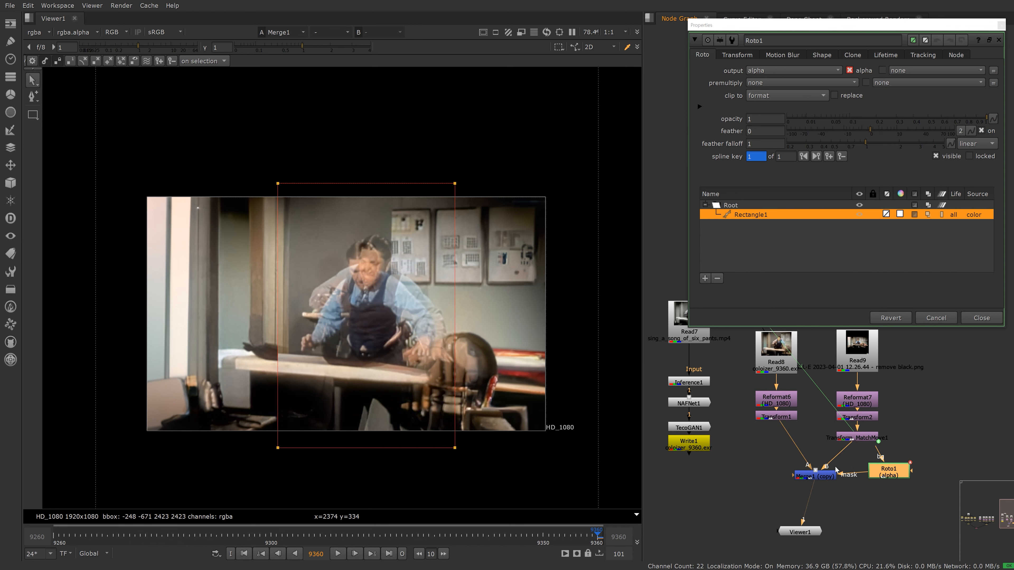
click(828, 477)
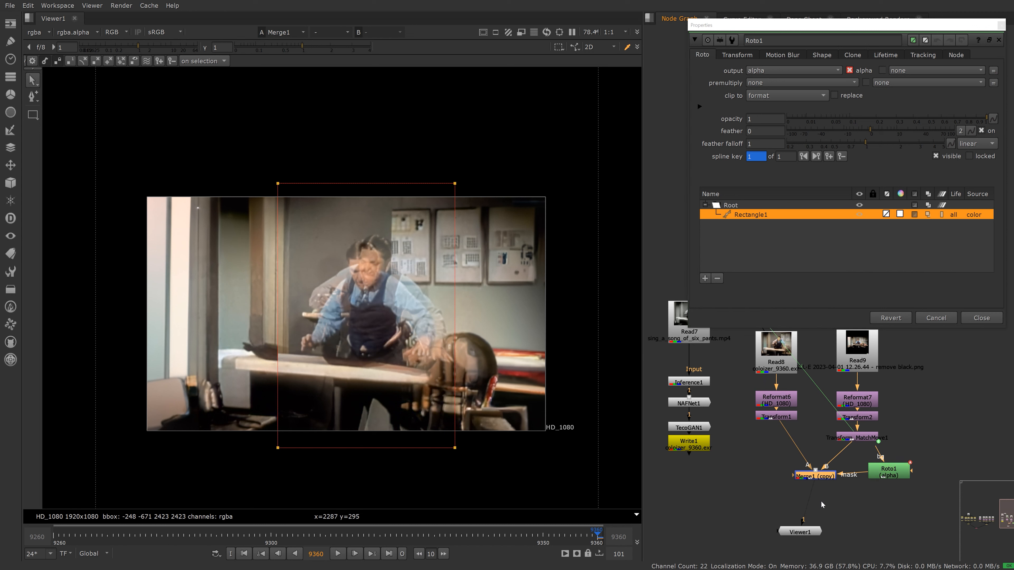
double_click(824, 476)
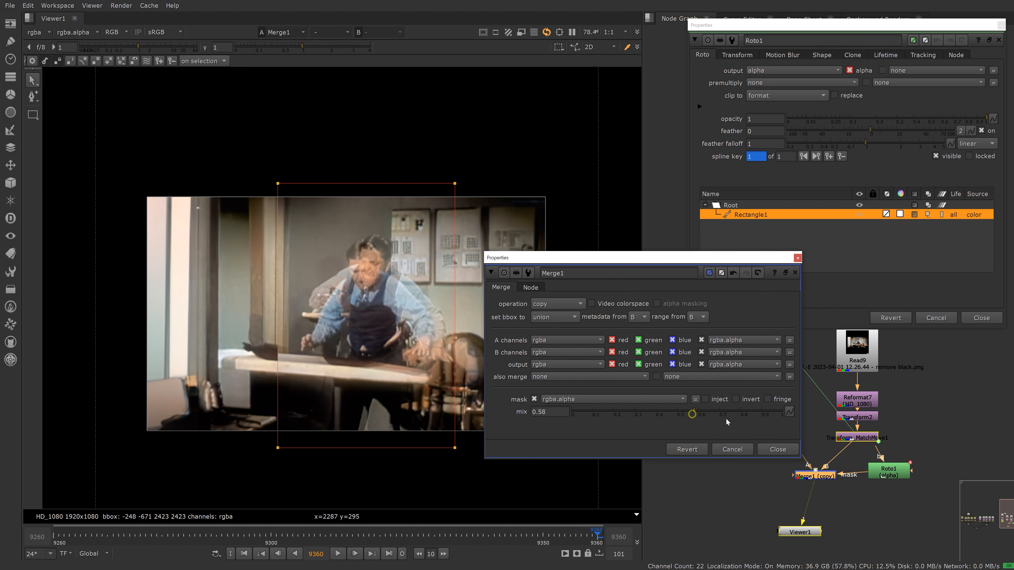
drag(693, 414, 783, 414)
click(798, 258)
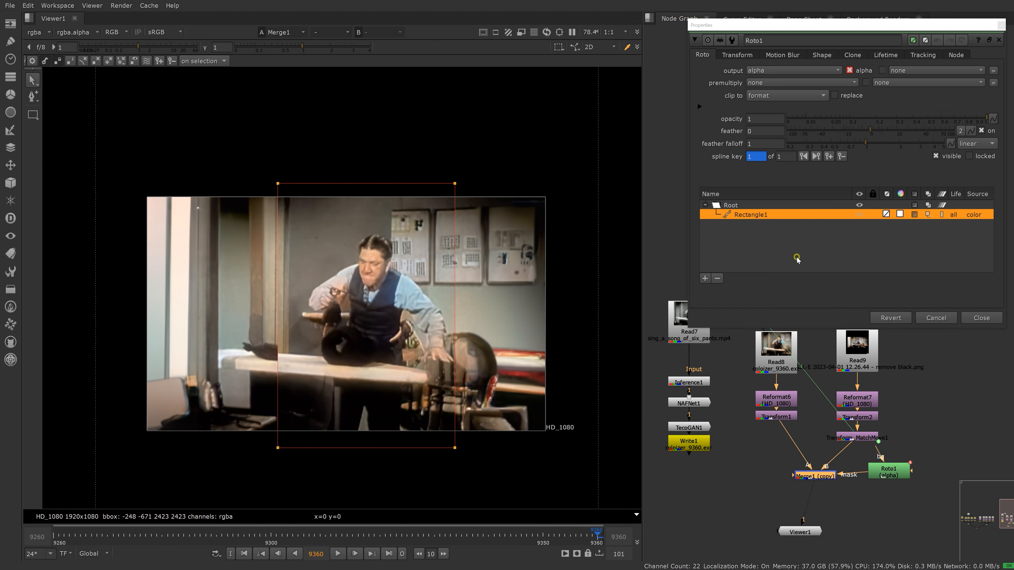
Move the roto rectangle's two corners on the chair side slightly outward to widen the mask.
click(480, 163)
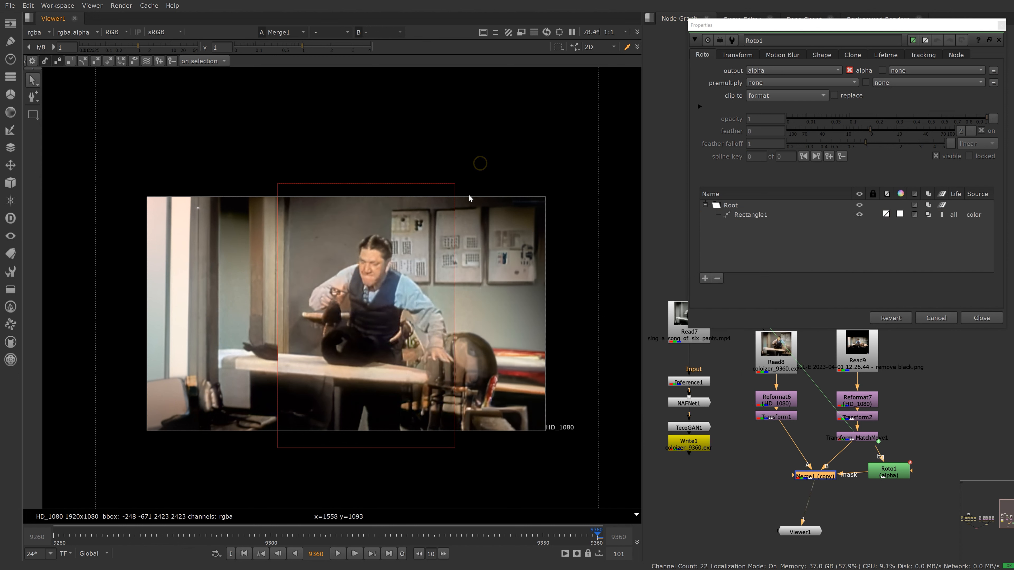
click(454, 191)
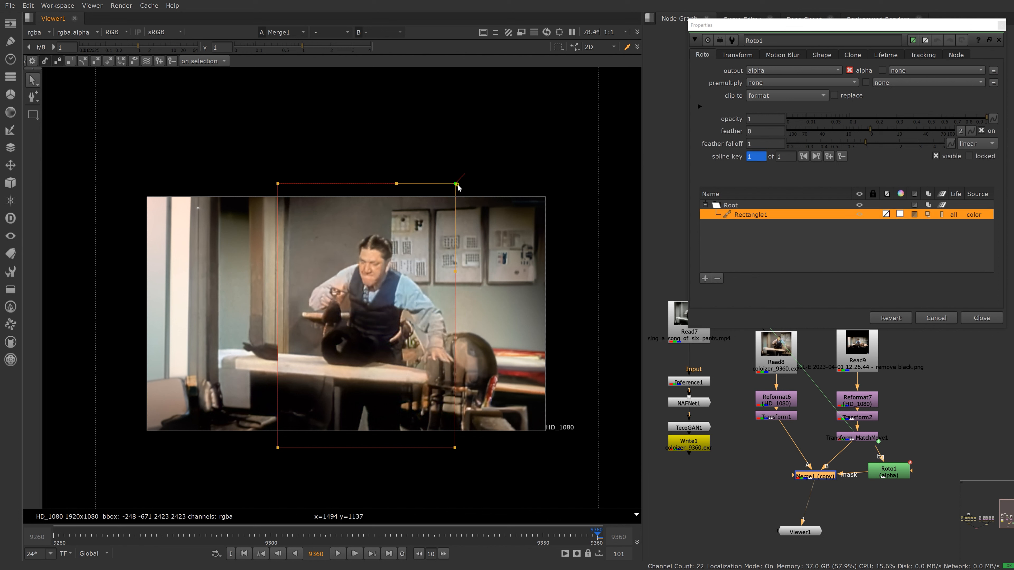
drag(458, 185, 460, 186)
drag(456, 448, 462, 450)
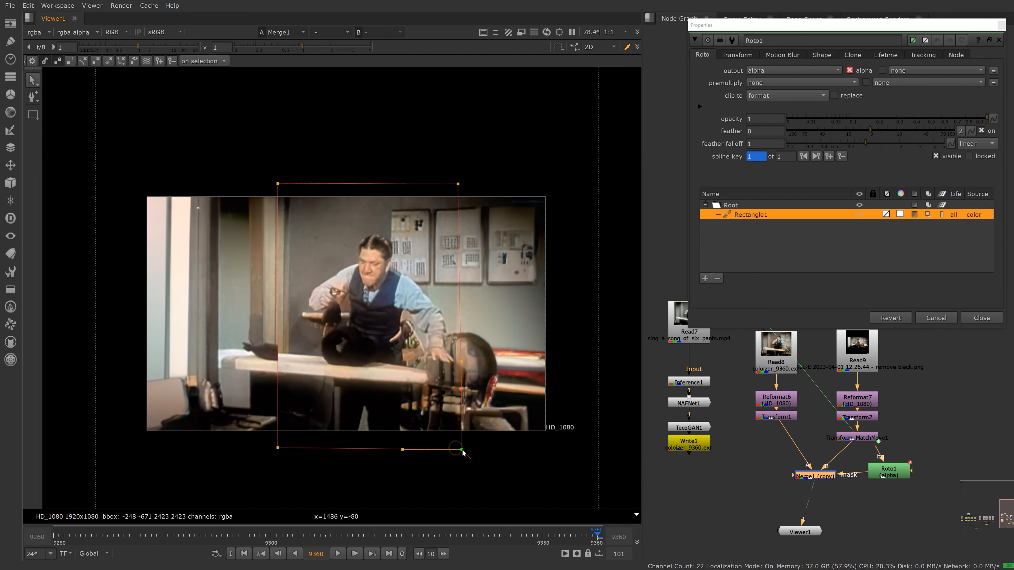
Pull the feather points outward at all four corners of the roto rectangle to soften both vertical mask edges.
ctrl+drag(279, 449, 235, 458)
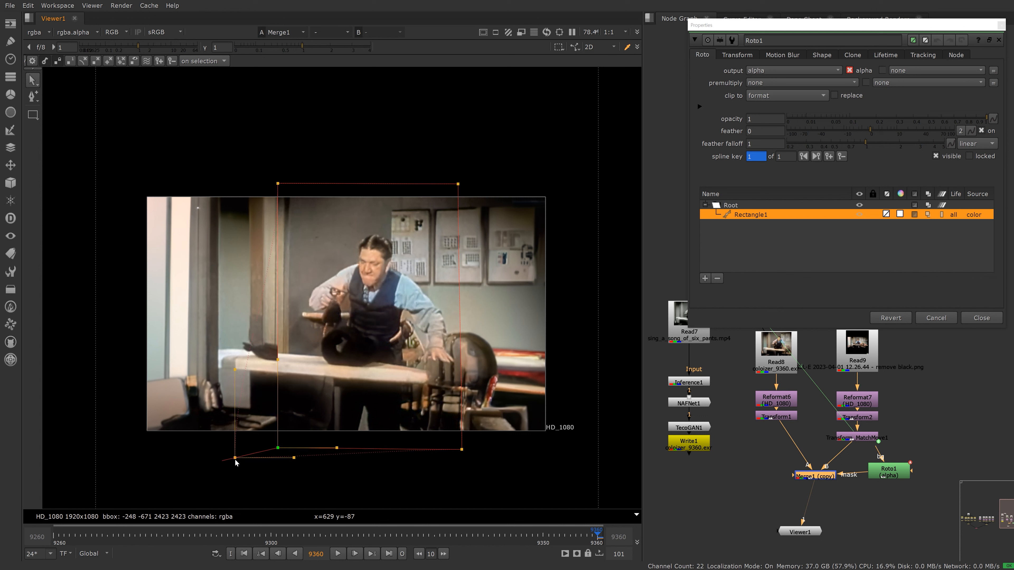
ctrl+drag(279, 181, 237, 178)
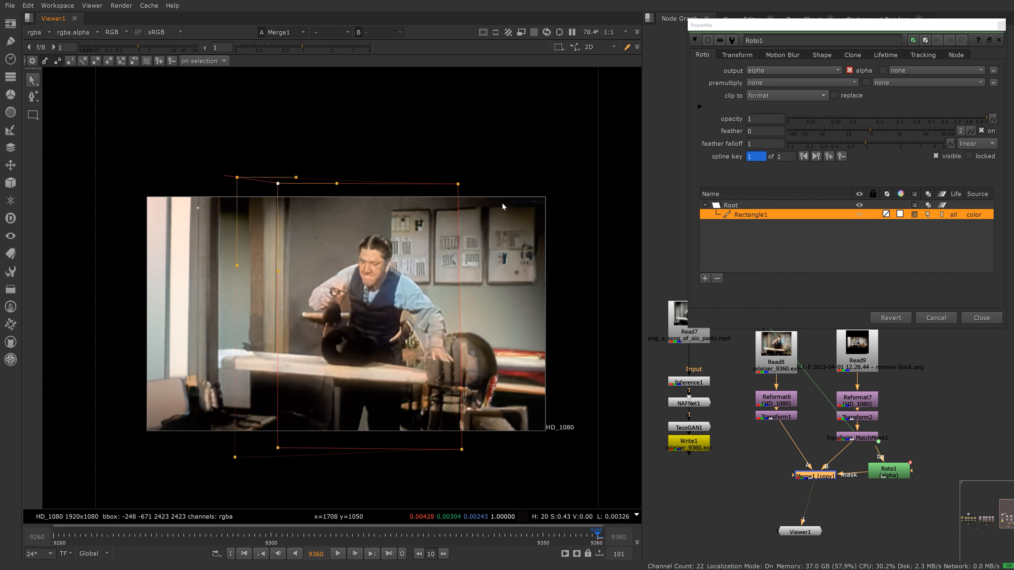
ctrl+drag(458, 184, 484, 183)
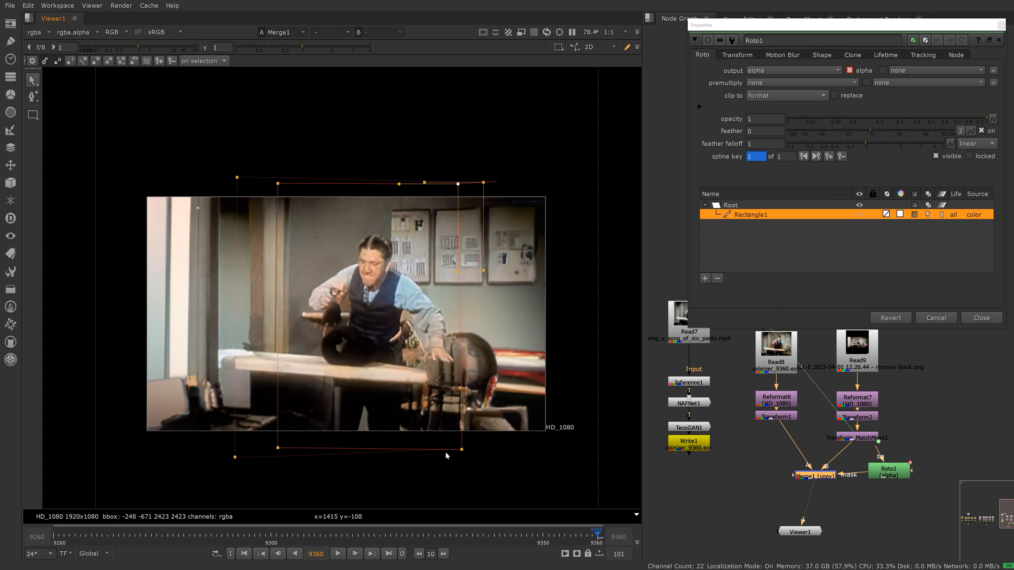
mouse_move(461, 452)
ctrl+mouse_down()
mouse_move(482, 455)
mouse_move(457, 452)
mouse_move(466, 470)
ctrl+mouse_up()
key(o)
key(o)
ctrl+drag(465, 471, 475, 472)
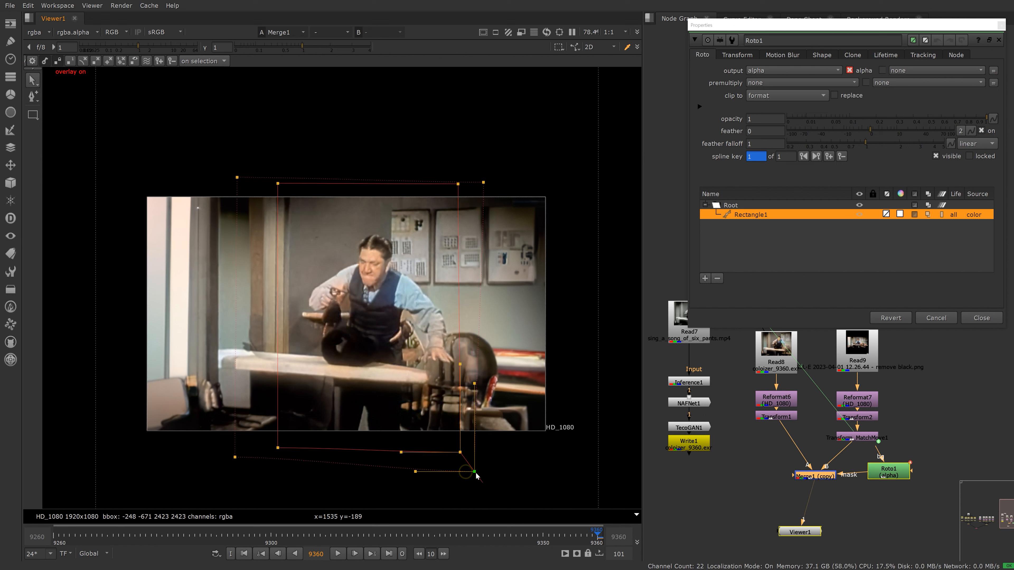
click(483, 182)
drag(483, 182, 482, 176)
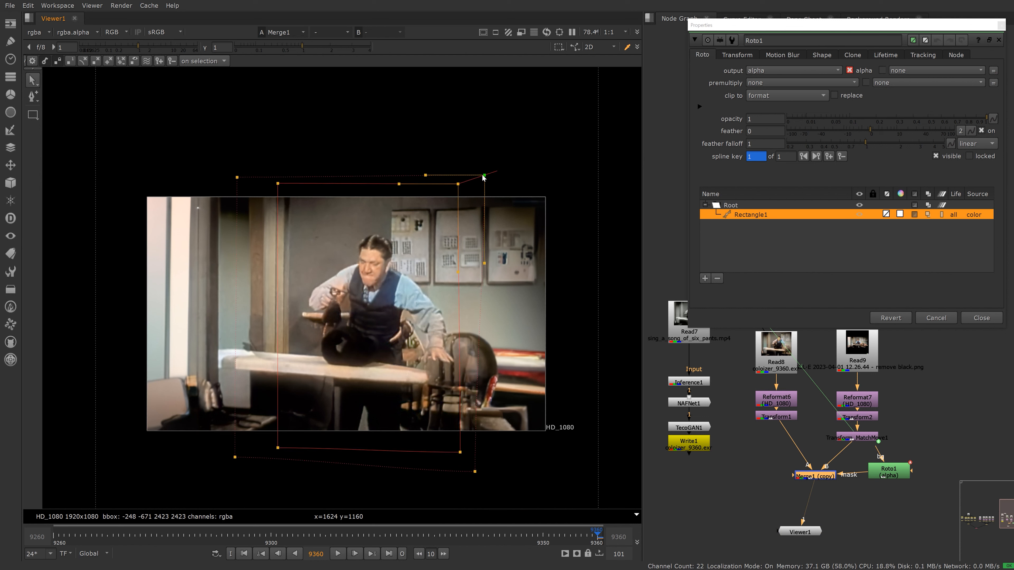
Add a point on the mask edge at chair height, pull the lower corner inward, and hide the viewer overlay.
ctrl+alt+click(460, 389)
drag(460, 456, 410, 445)
key(o)
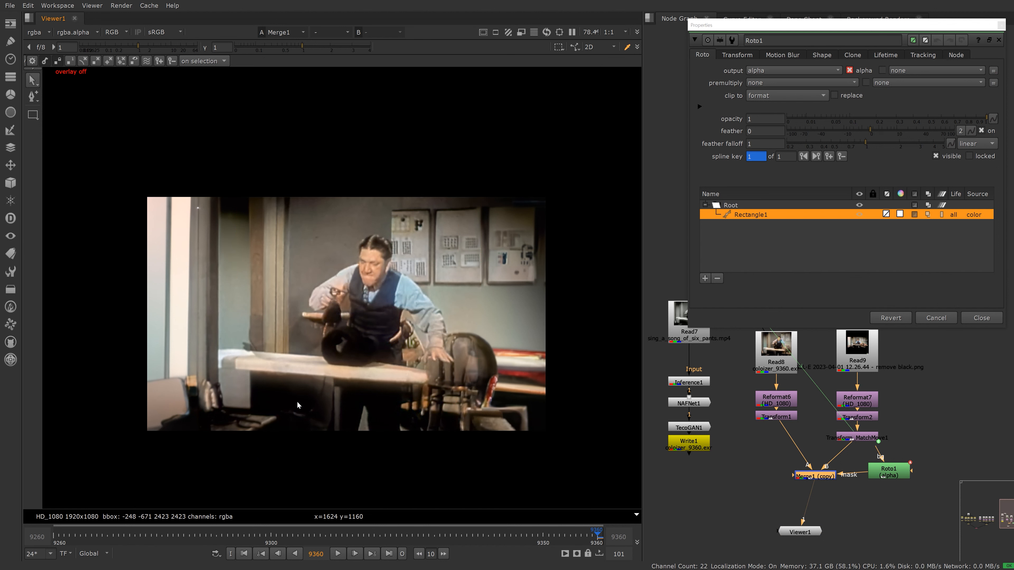
Play back the masked composite to check the blend, close the Roto1 properties, and stop the playback.
click(338, 554)
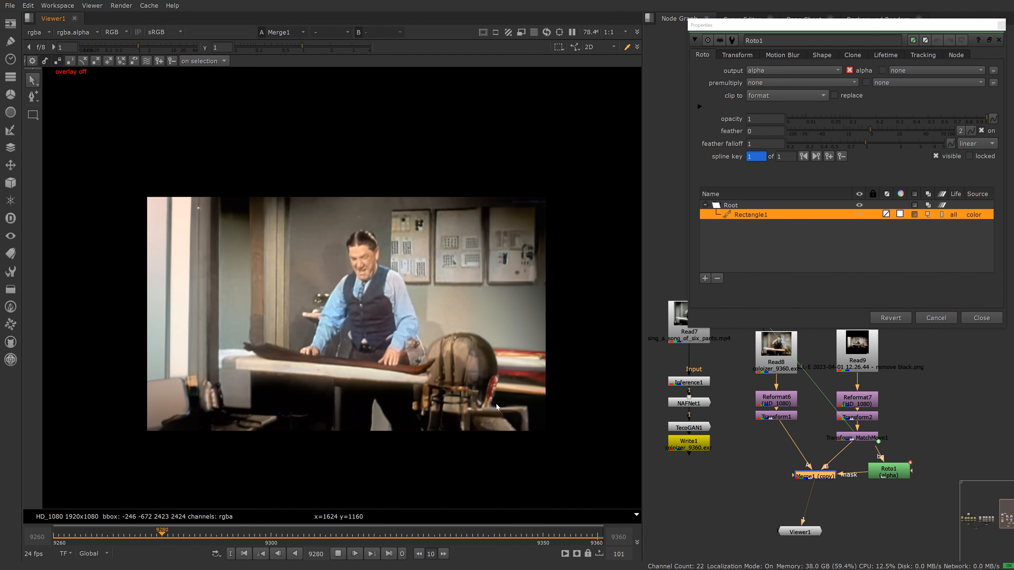
click(974, 318)
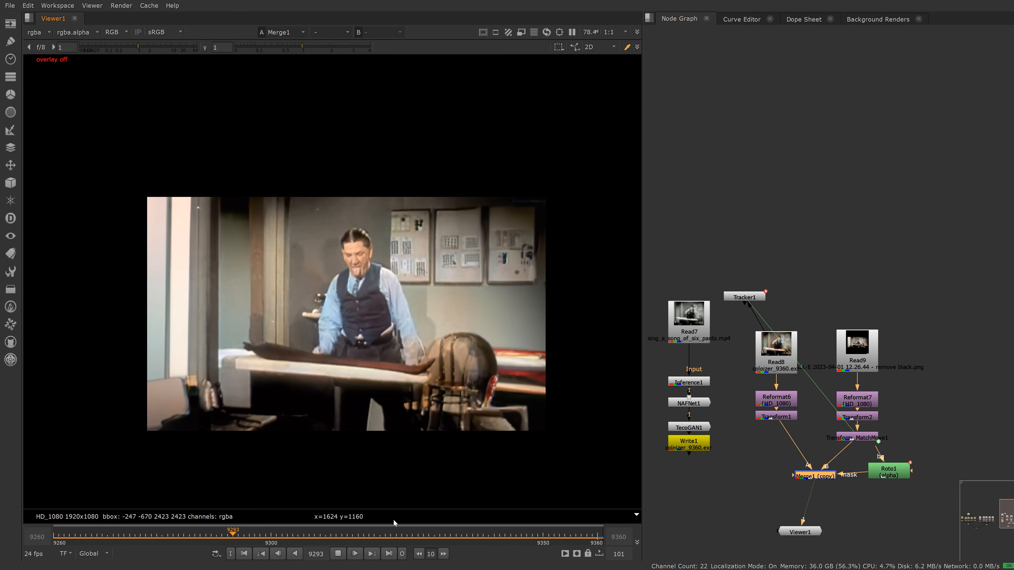
click(342, 555)
Load the original Read7 footage and the Merge1 composite into two viewer inputs and toggle between them to compare.
middle_drag(788, 524, 856, 403)
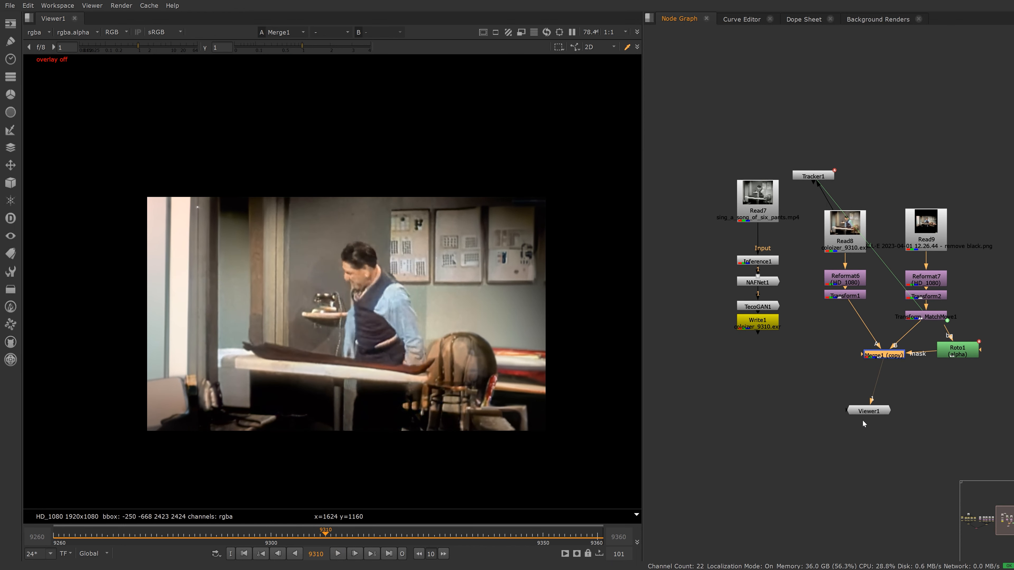
scroll(832, 372, down, 2)
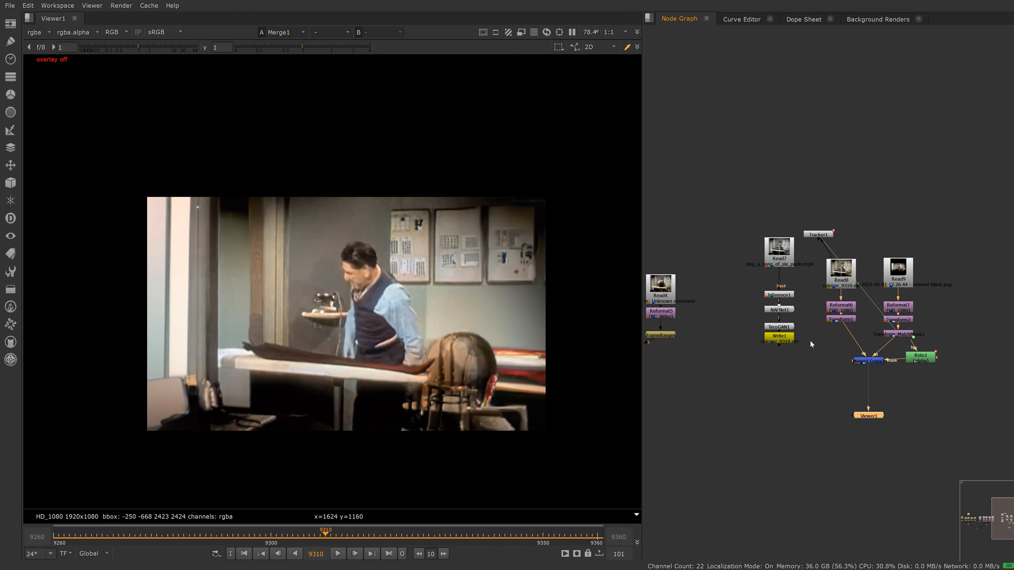
click(783, 258)
key(1)
scroll(765, 320, down, 1)
key(o)
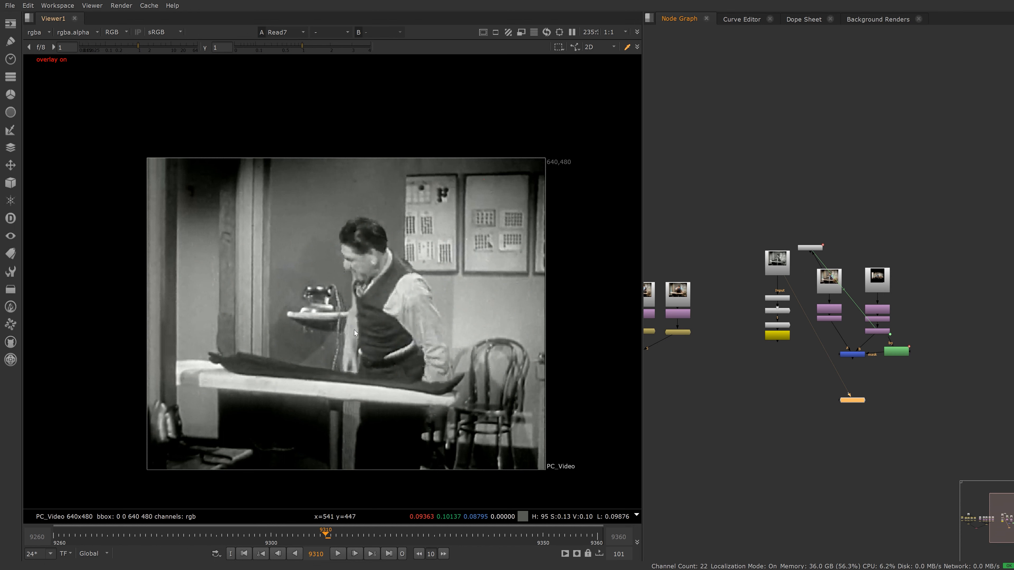
click(853, 354)
key(2)
key(1)
key(2)
key(1)
key(2)
key(1)
key(2)
key(1)
key(2)
Bring the script's node groups into view in the node graph and select all nodes except the Viewer.
middle_drag(808, 387, 796, 397)
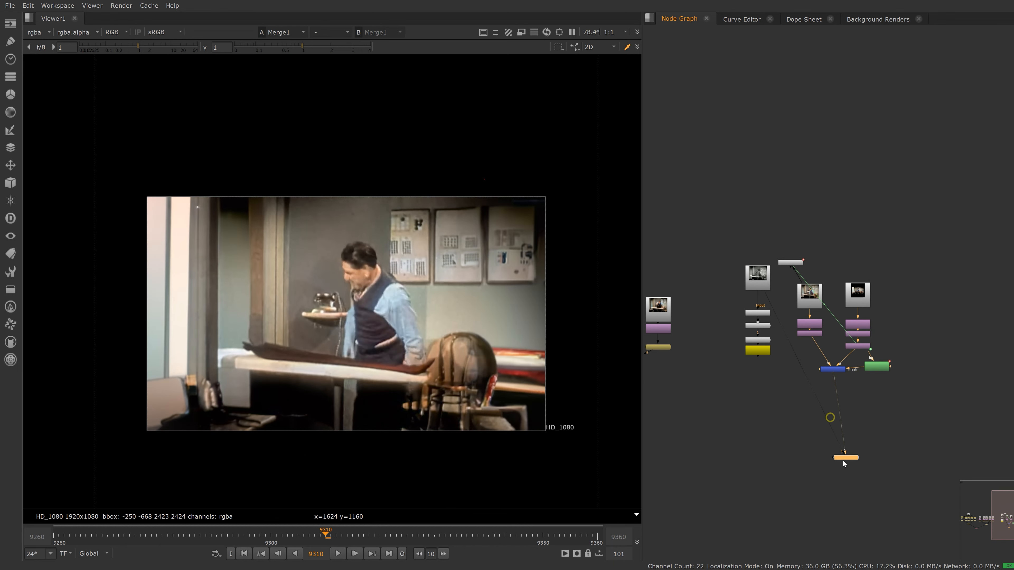
middle_drag(842, 460, 827, 450)
middle_drag(719, 428, 825, 409)
scroll(888, 409, down, 3)
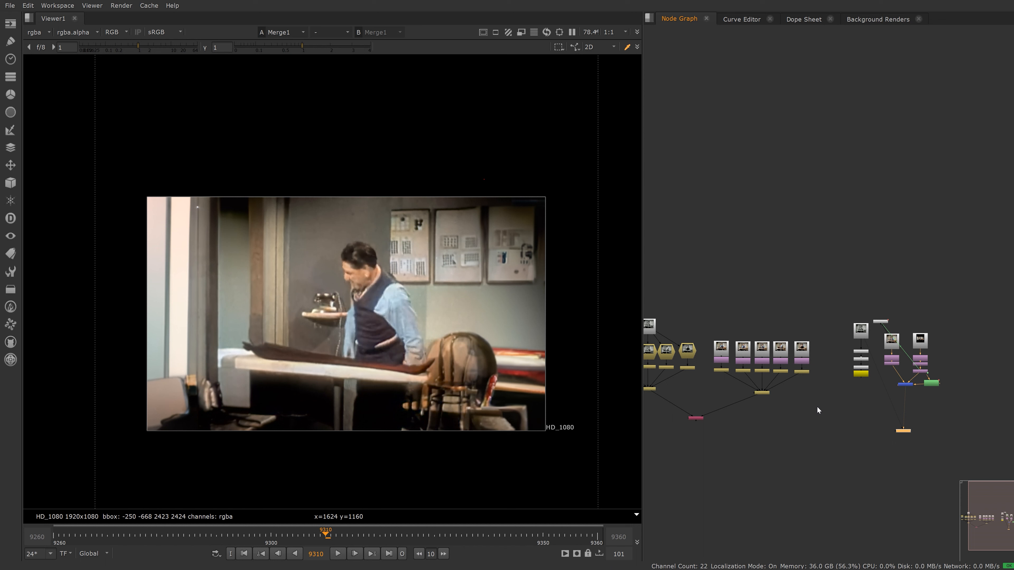
scroll(816, 407, down, 2)
middle_drag(814, 422, 863, 402)
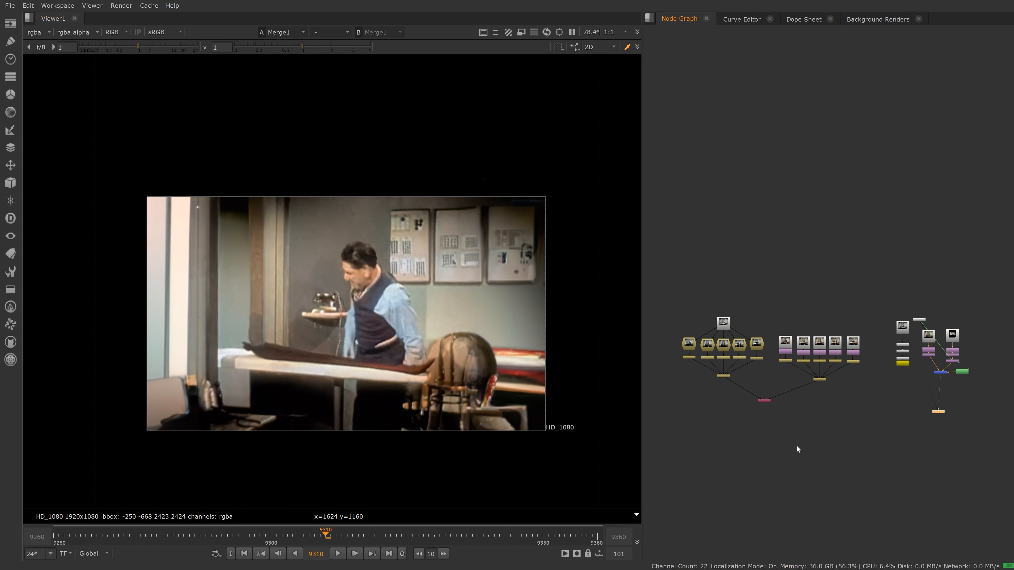
drag(671, 303, 980, 408)
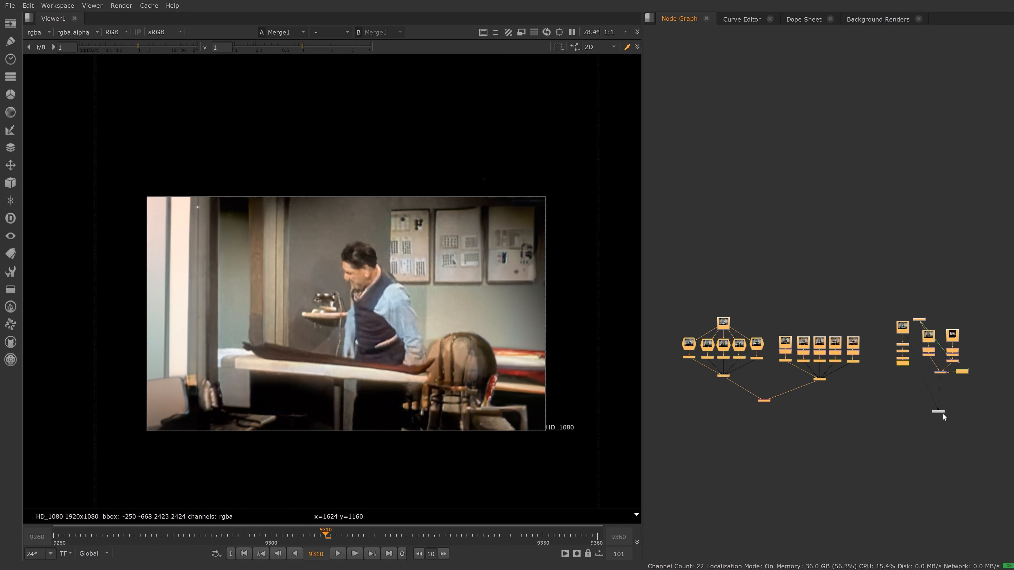